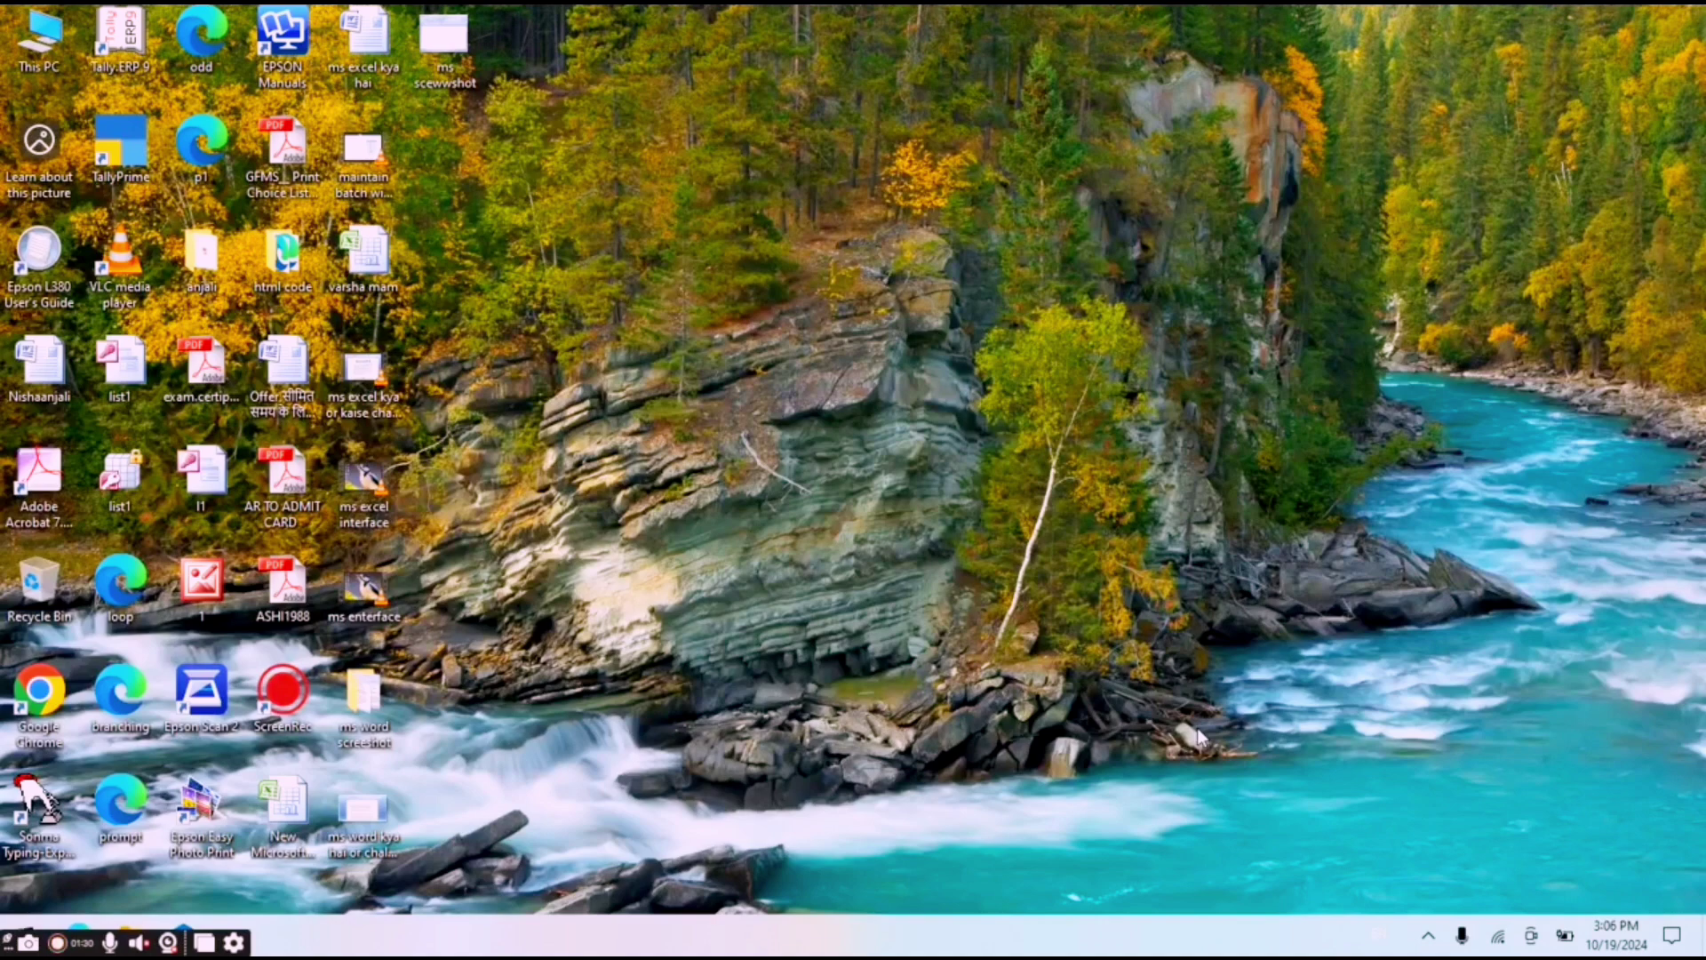
- Launch Microsoft Excel with the Run command excel and select cell K3 in the blank workbook
key(super+r)
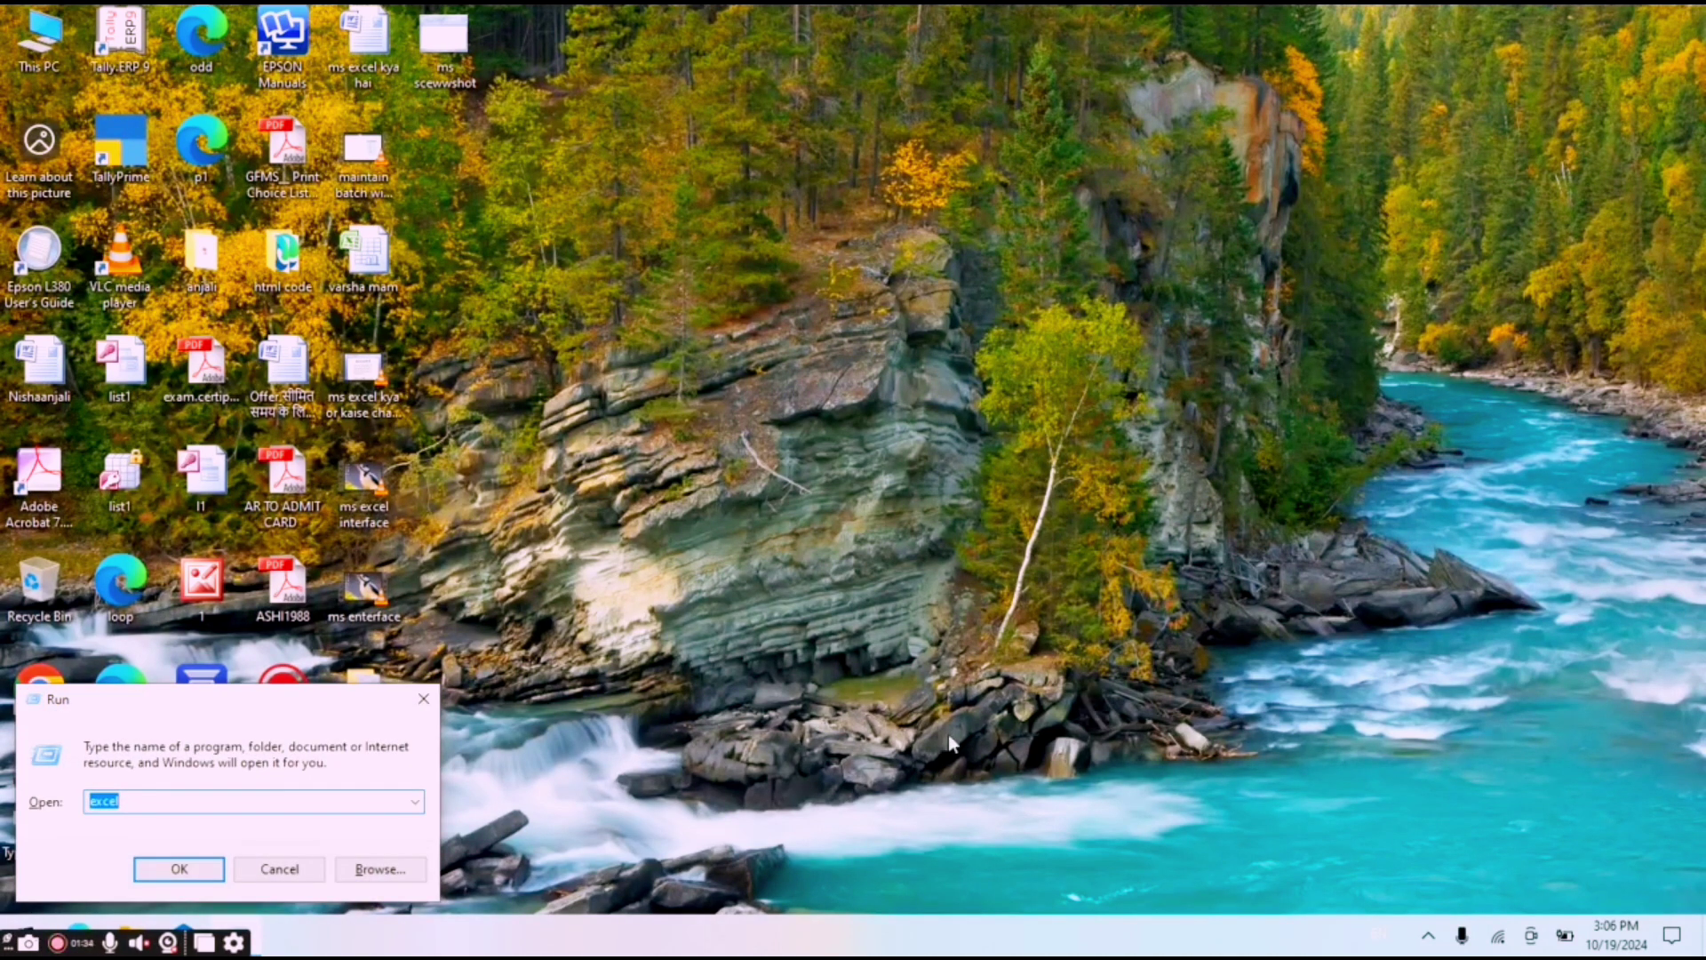
click(331, 808)
click(153, 871)
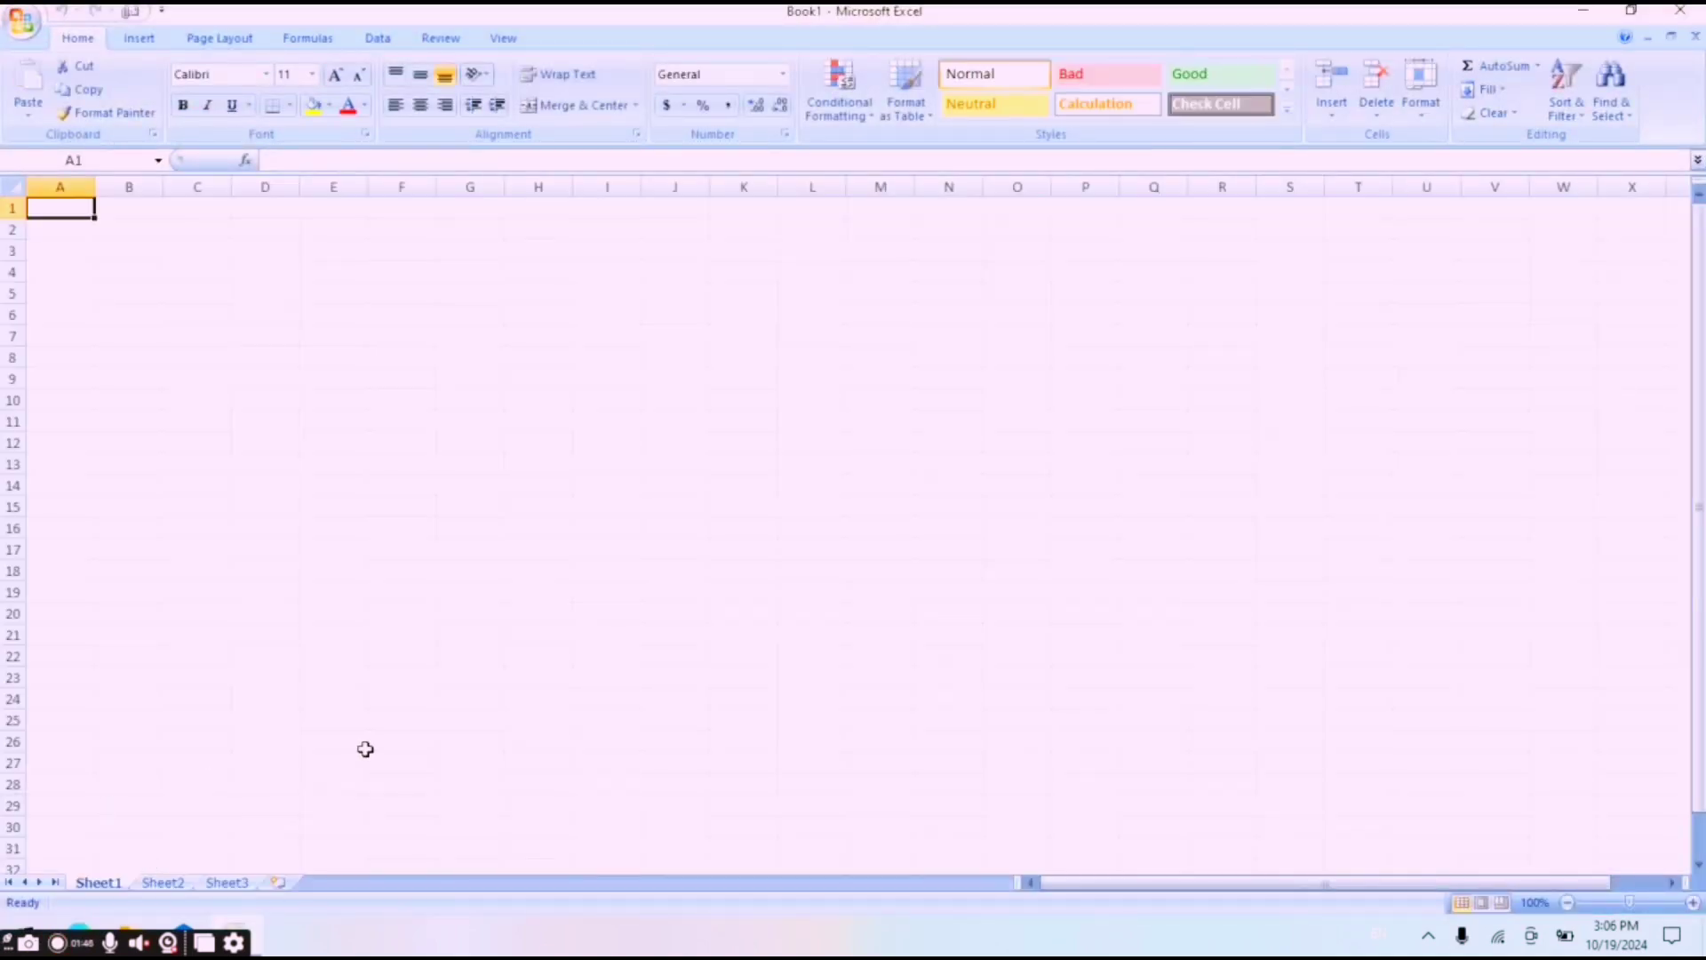
click(447, 653)
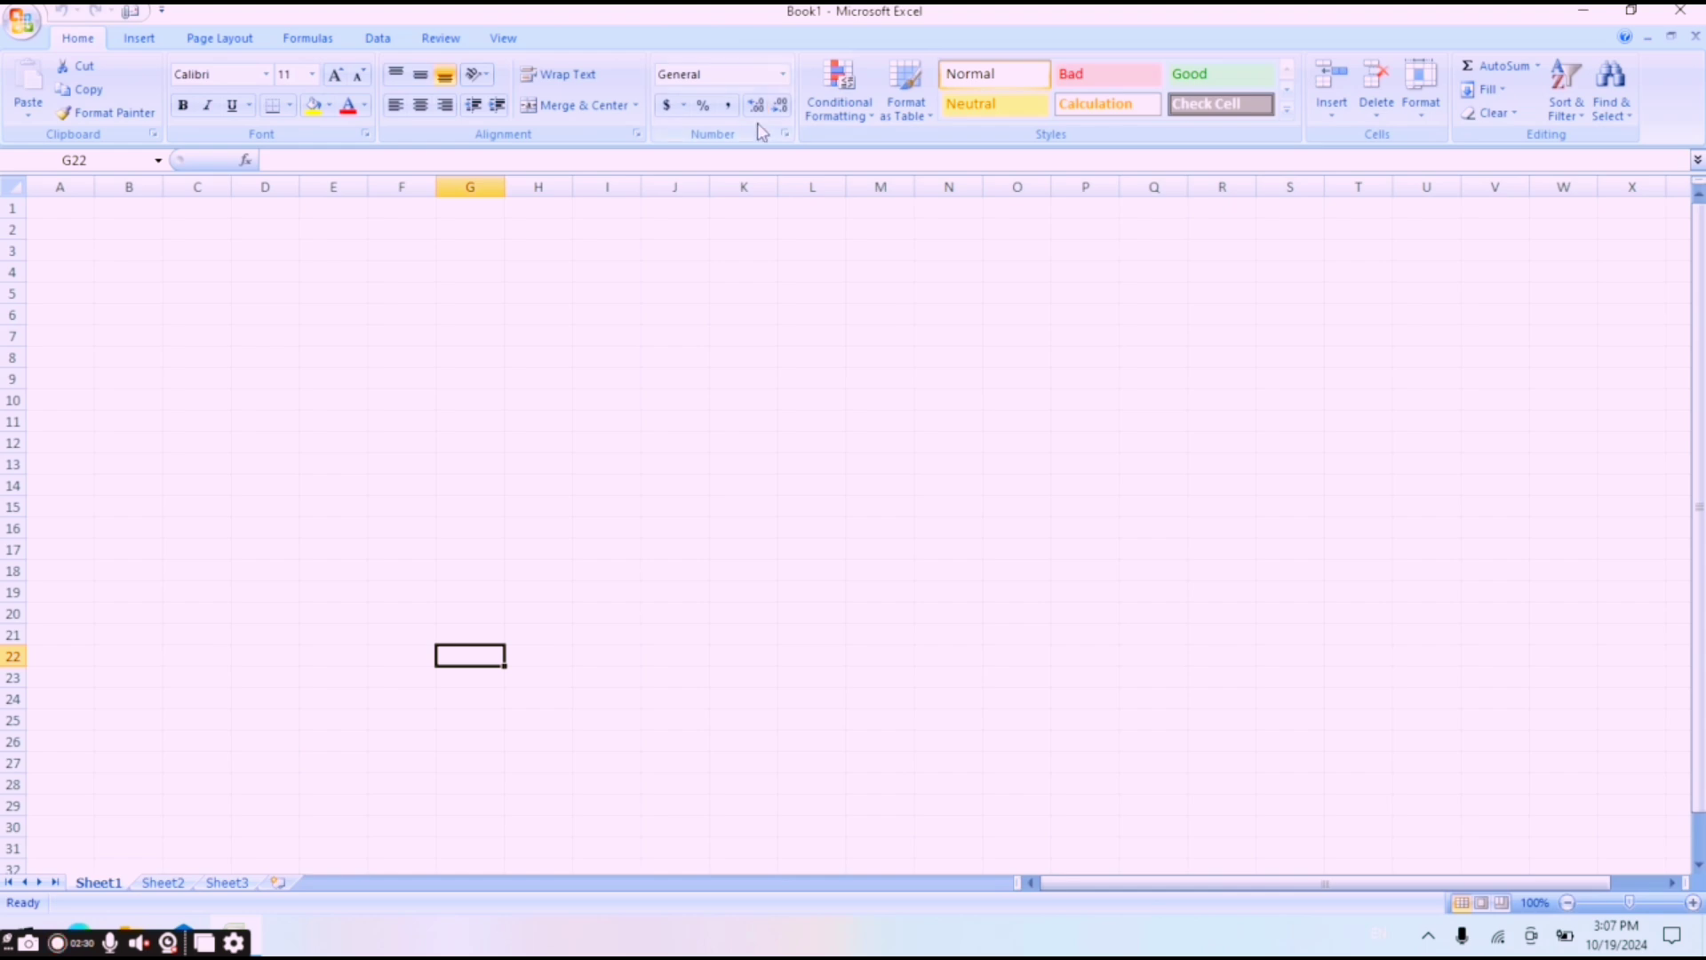
click(735, 255)
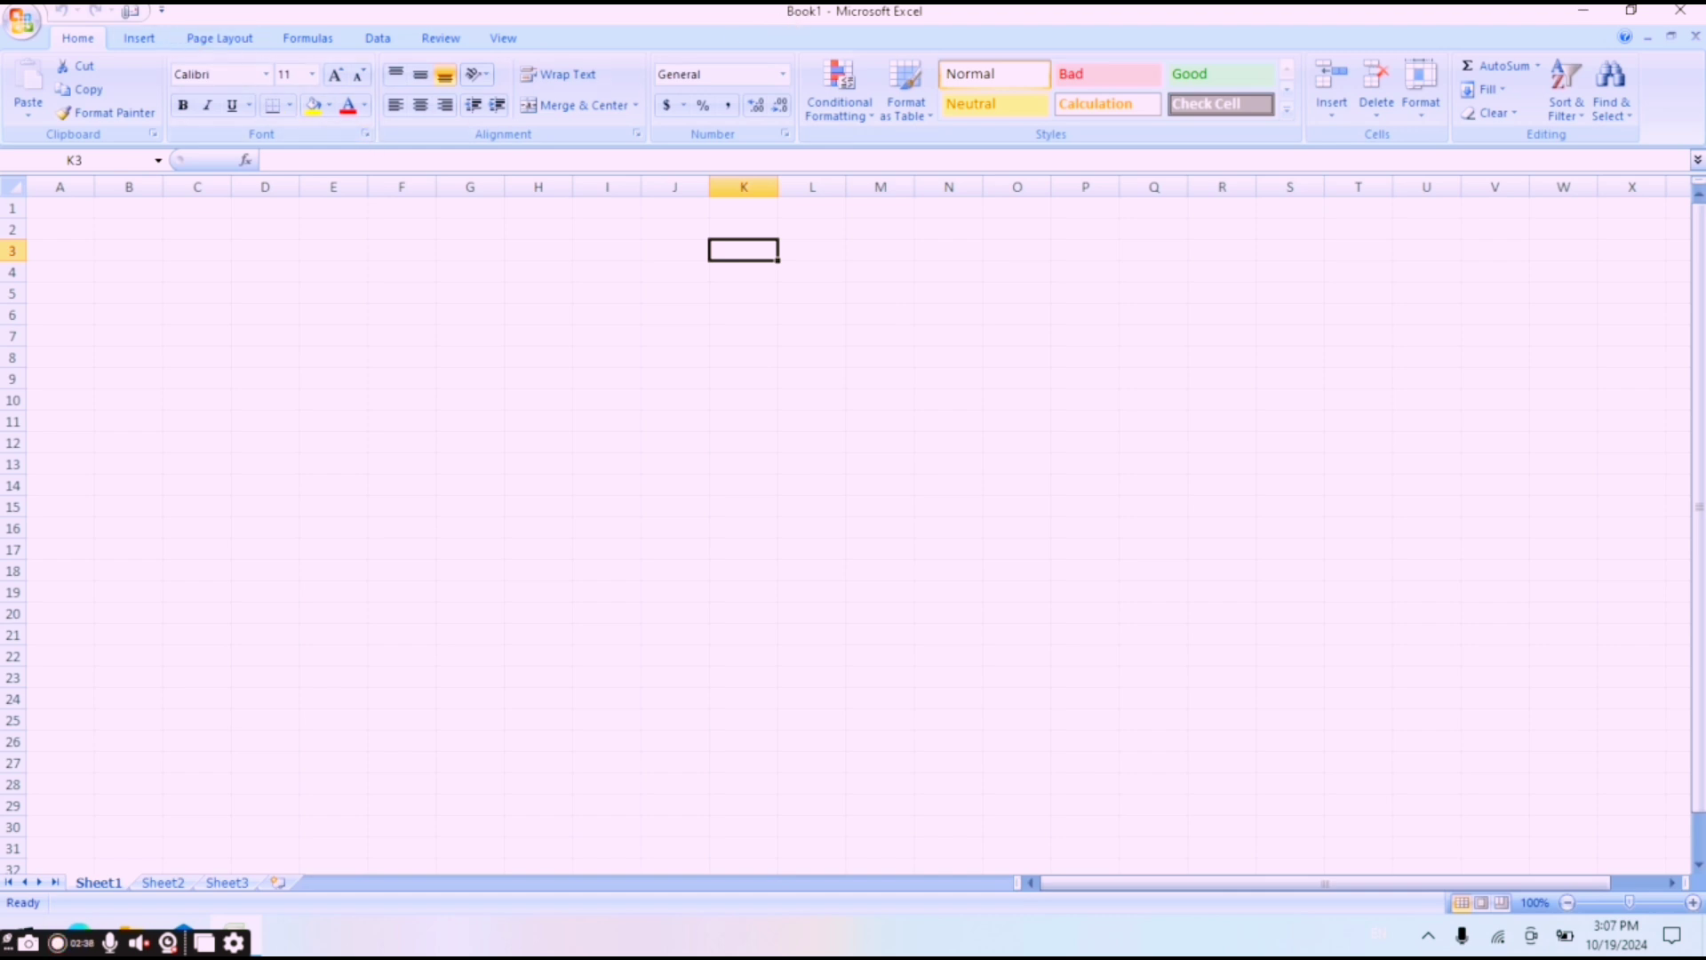
- Save the workbook as vanee in the Documents folder, replacing the existing file of that name
click(24, 20)
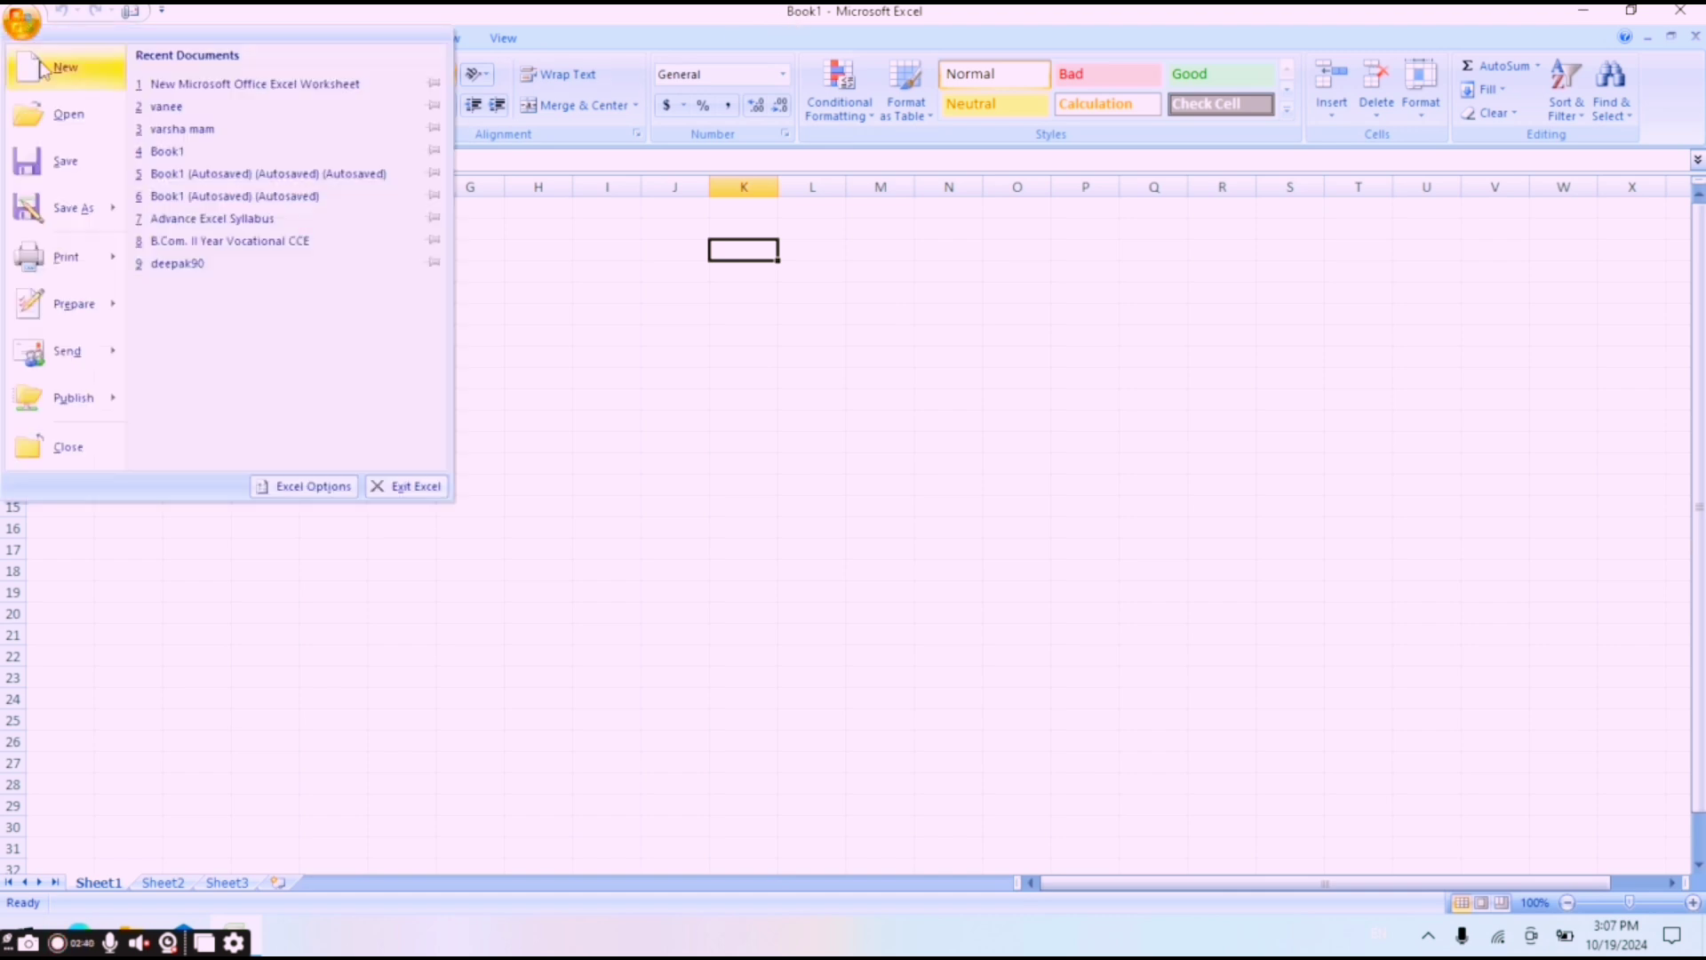
click(66, 160)
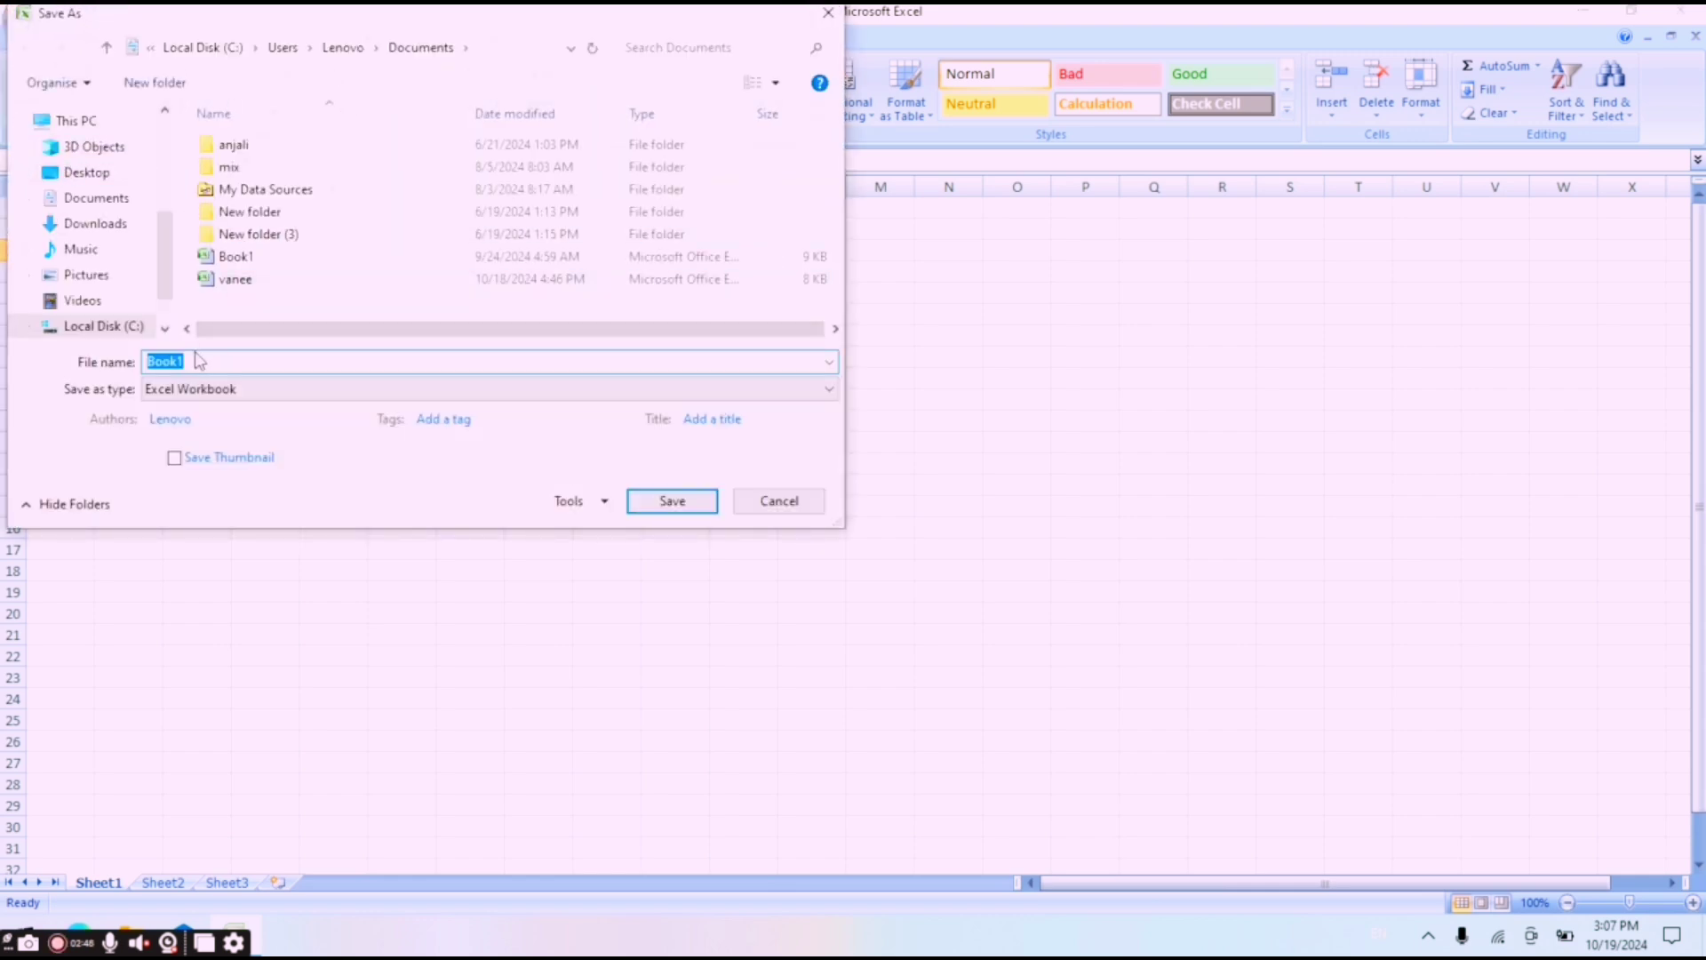
key(BackSpace)
text(vanee)
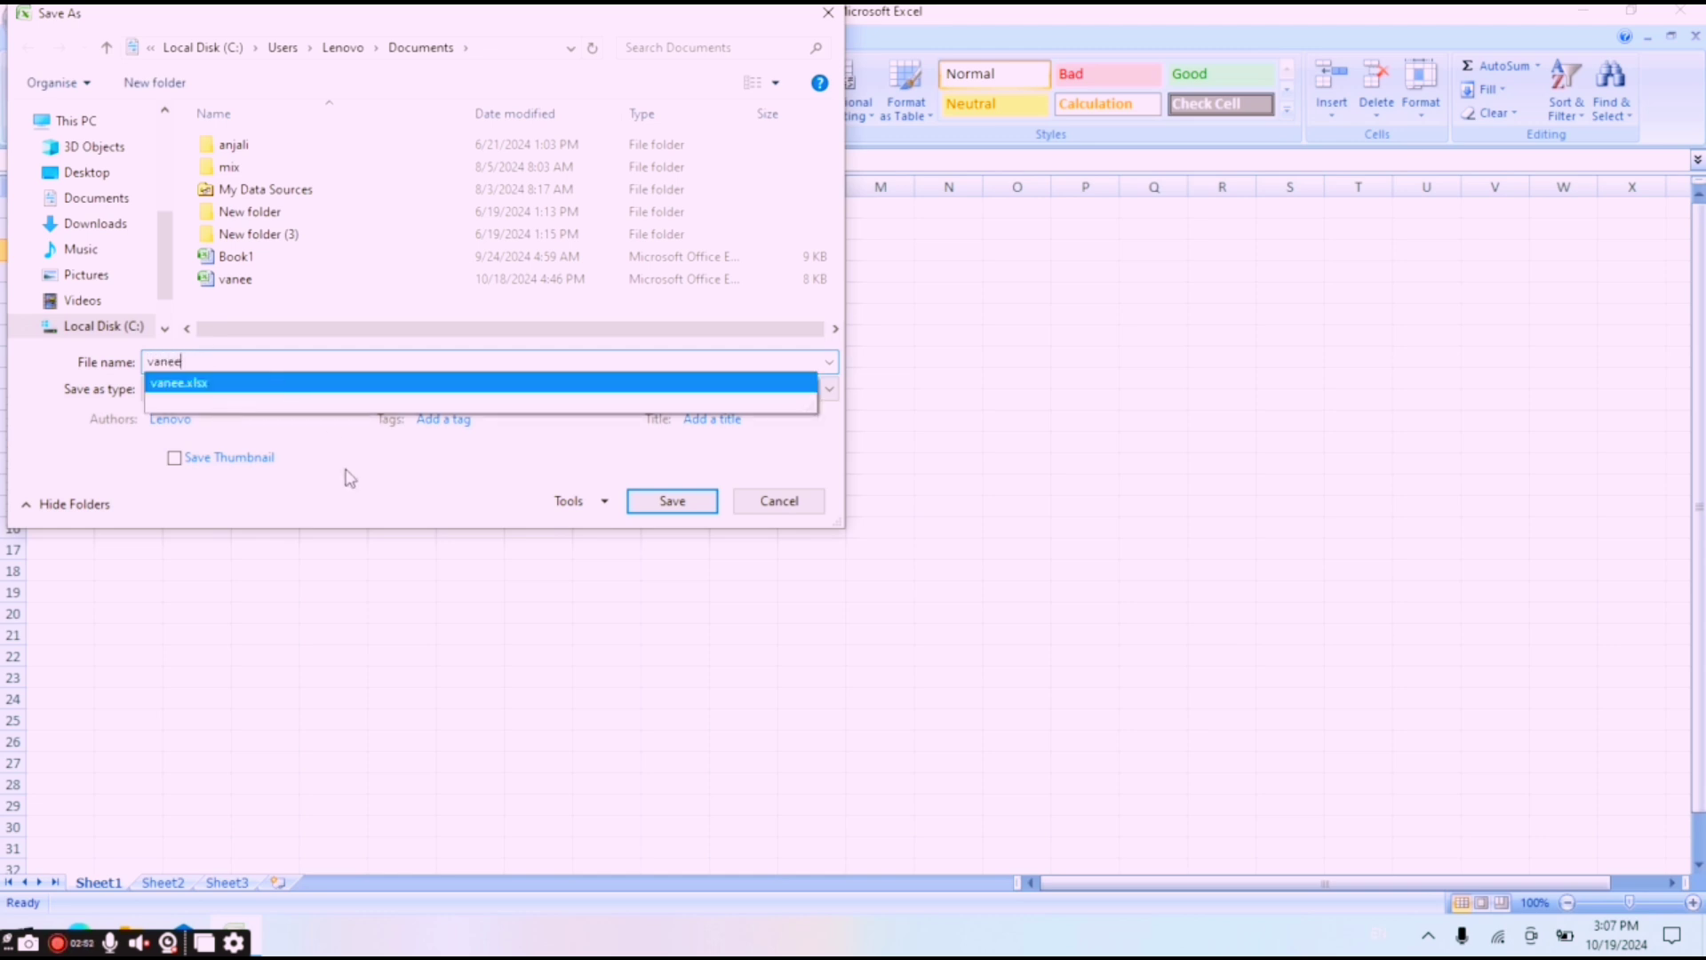
click(671, 504)
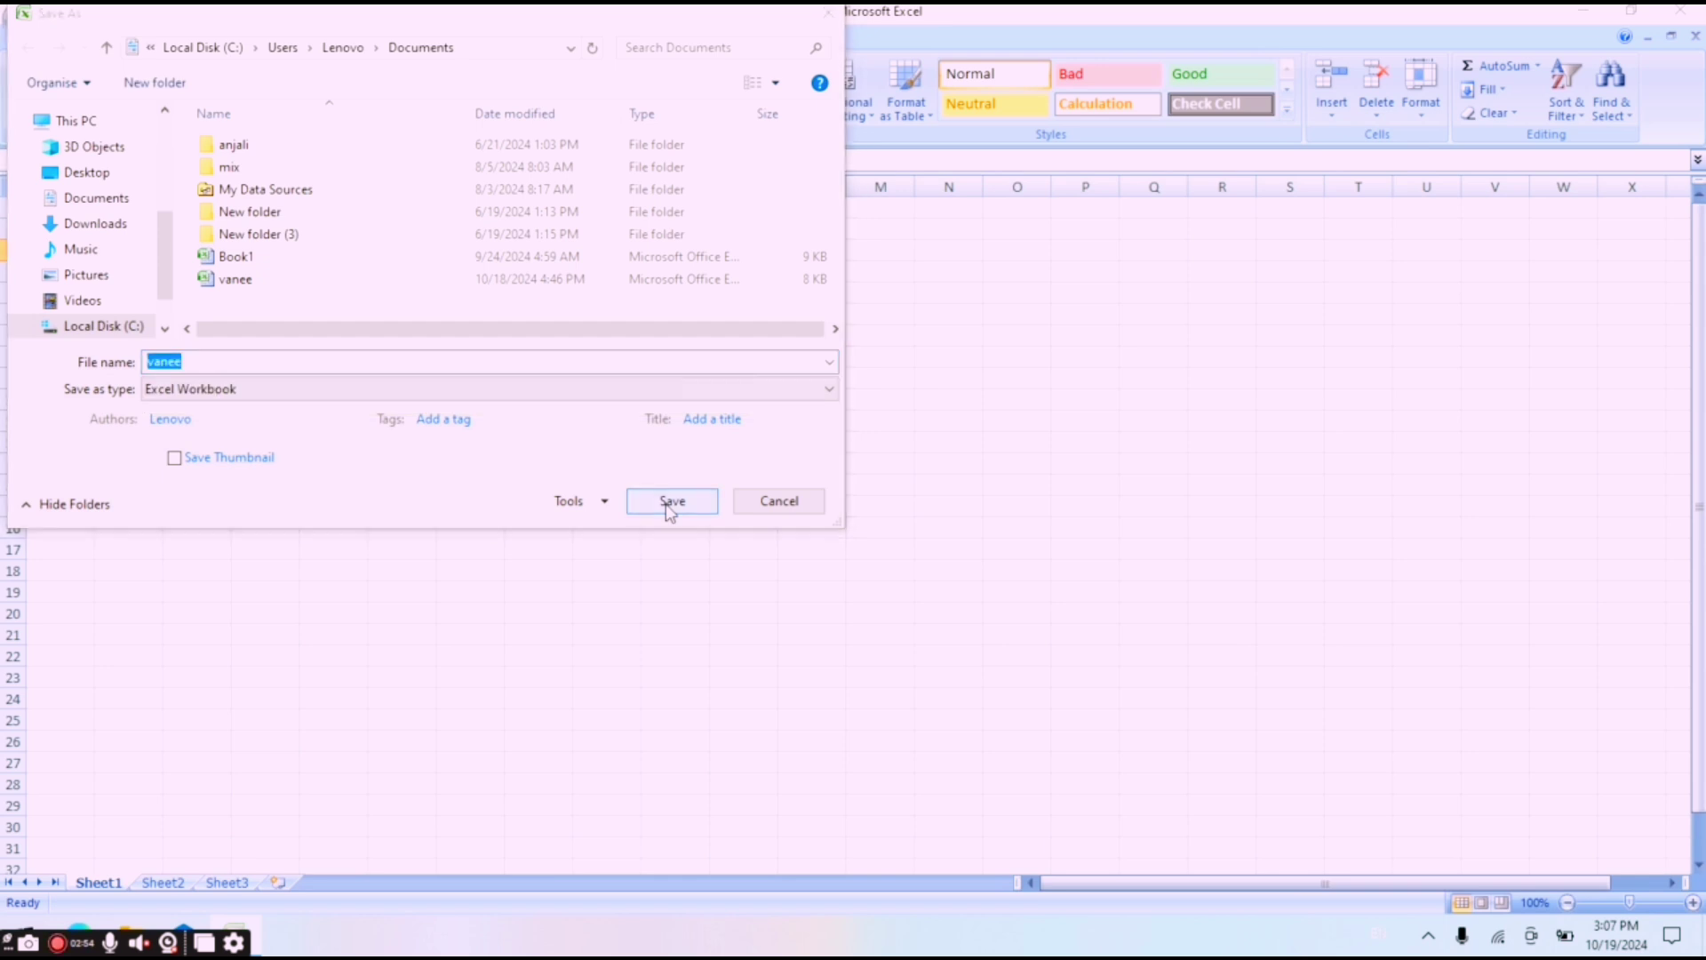
click(915, 475)
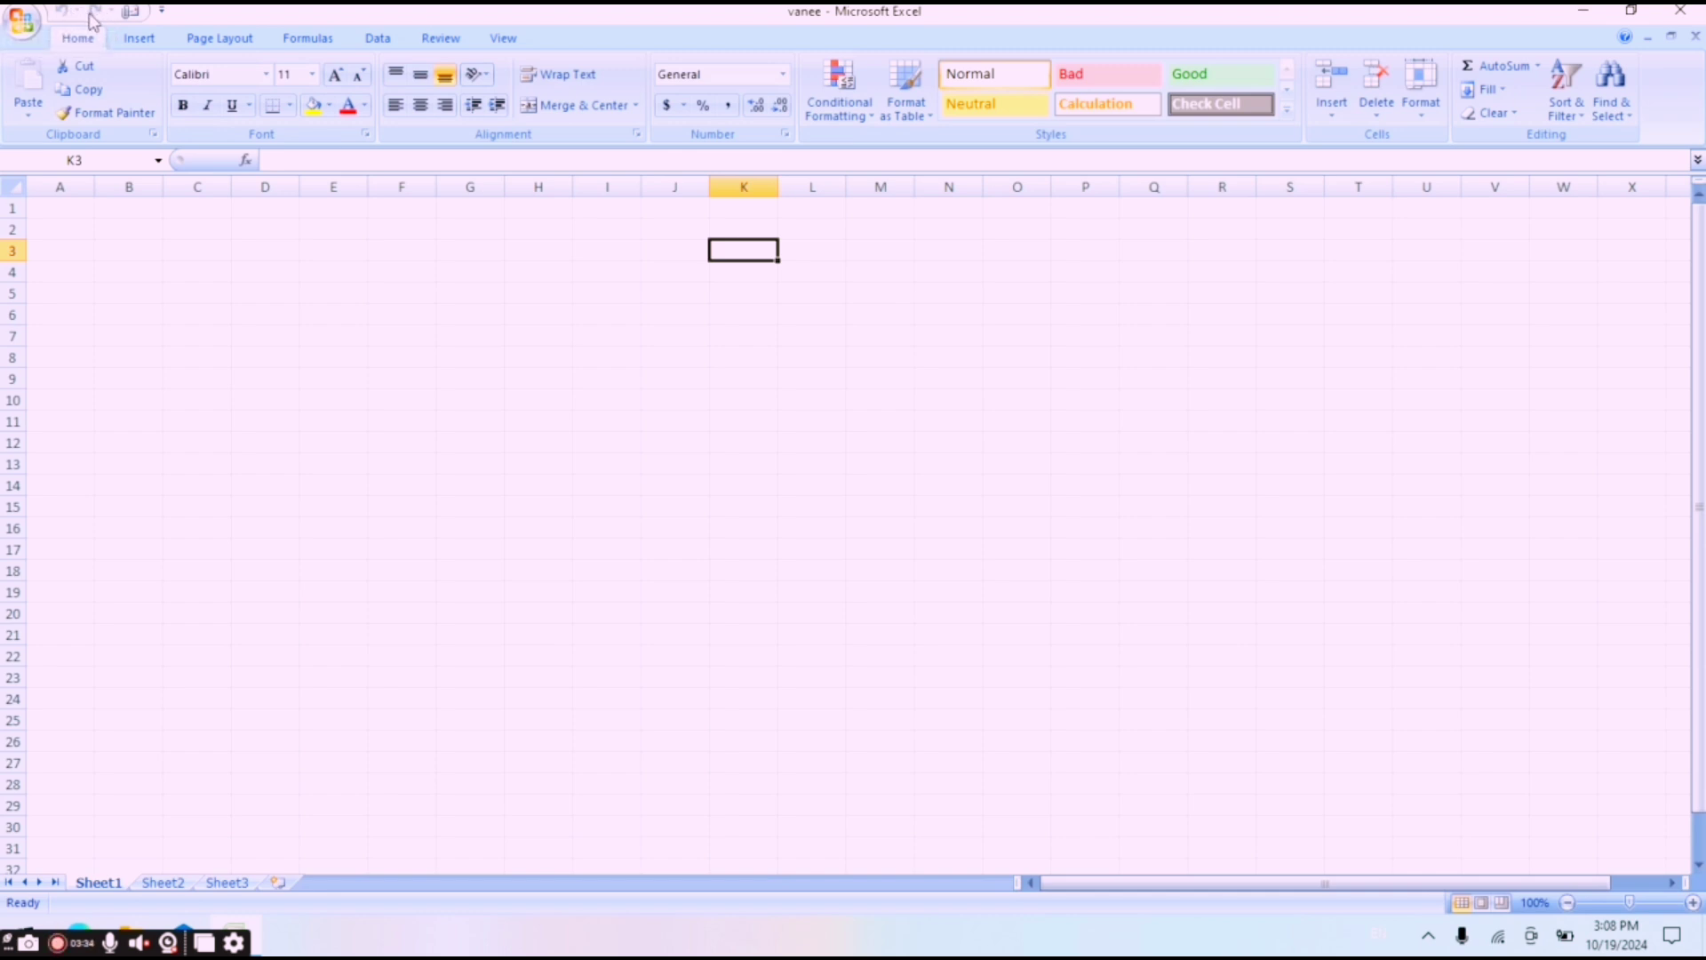
- Add the New and Open commands to the Quick Access Toolbar and try the Open command without opening a file
click(161, 13)
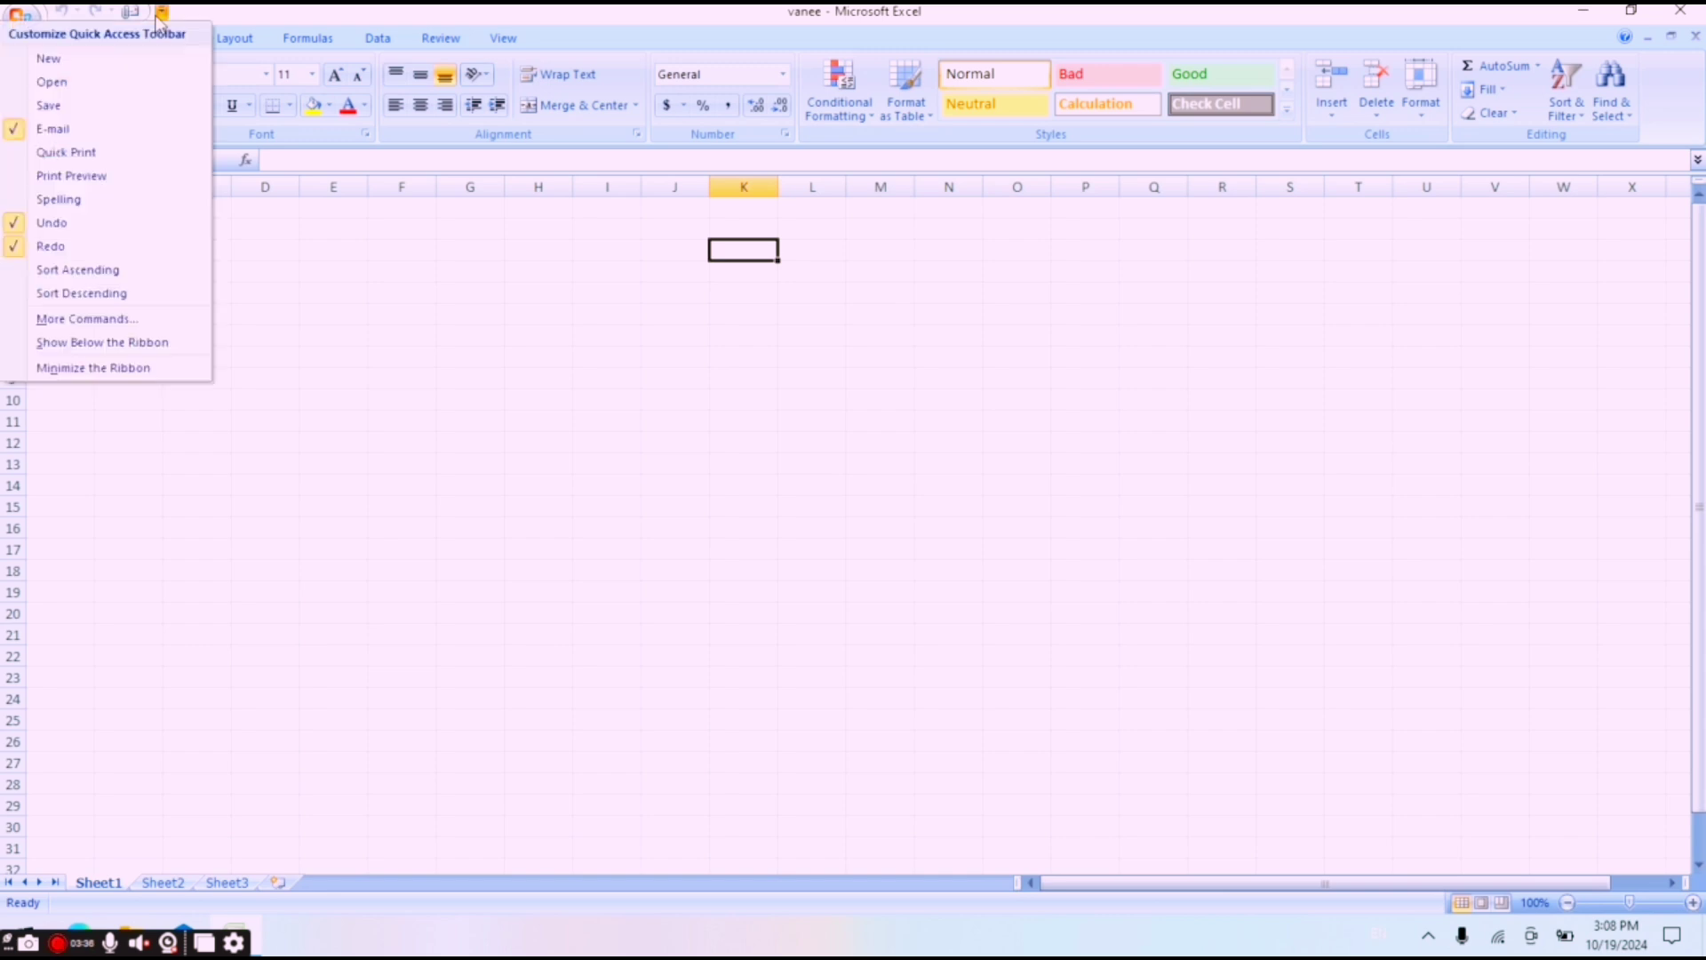
click(102, 61)
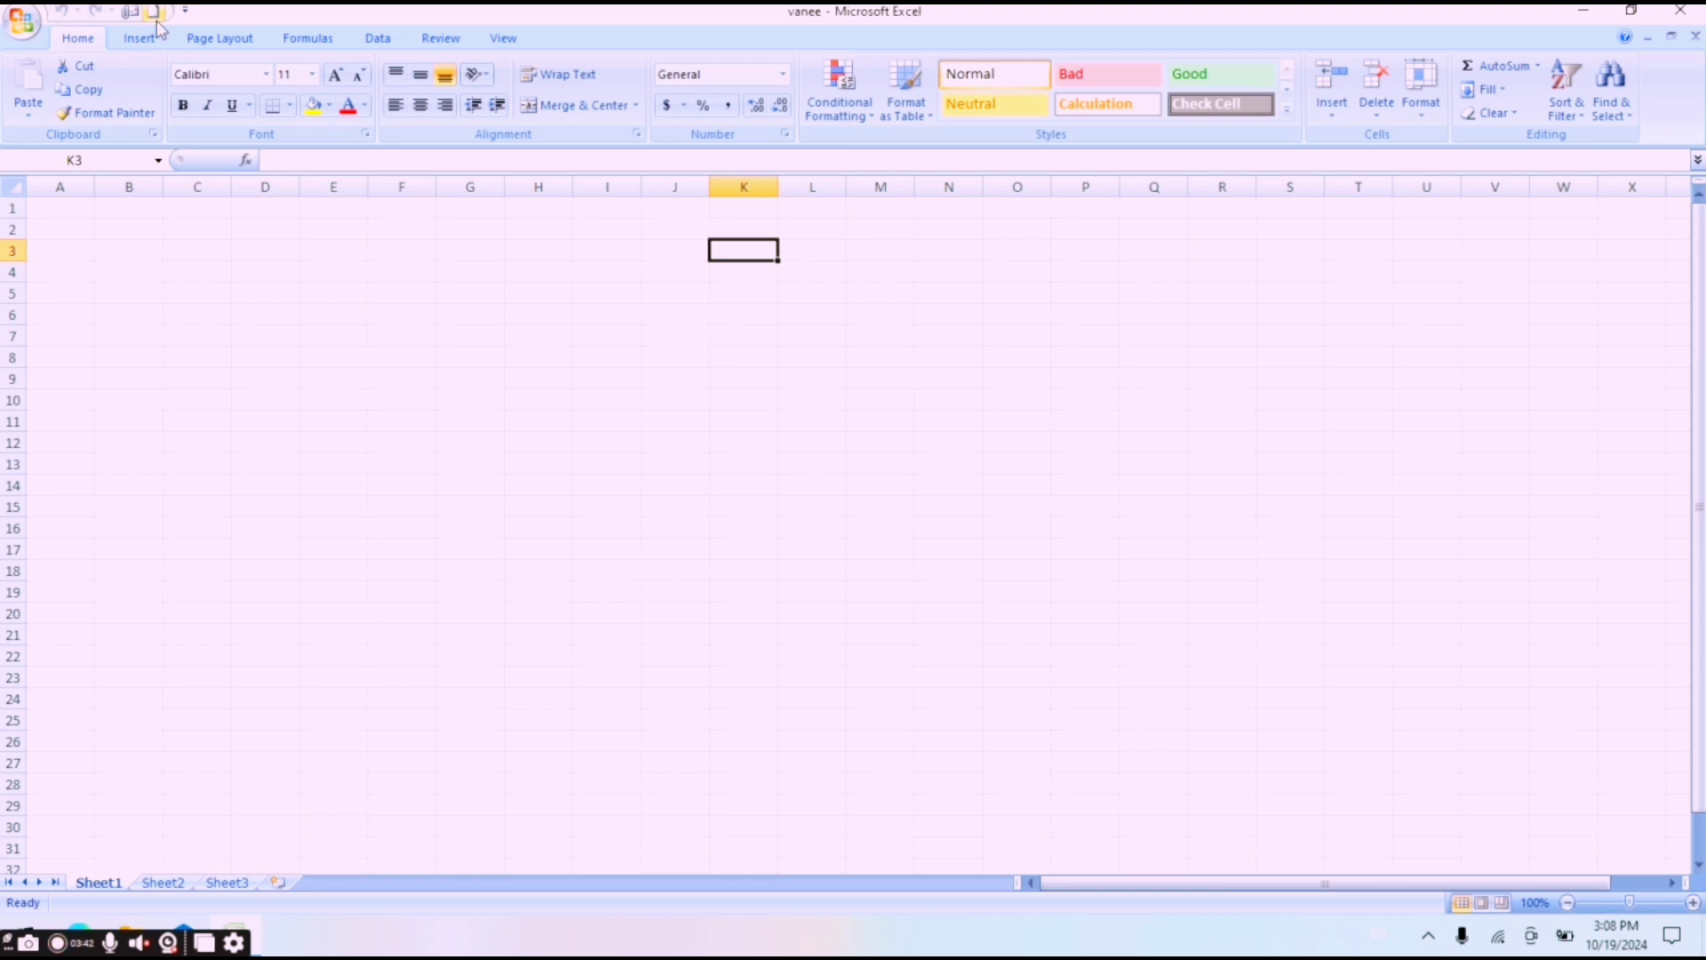
click(184, 14)
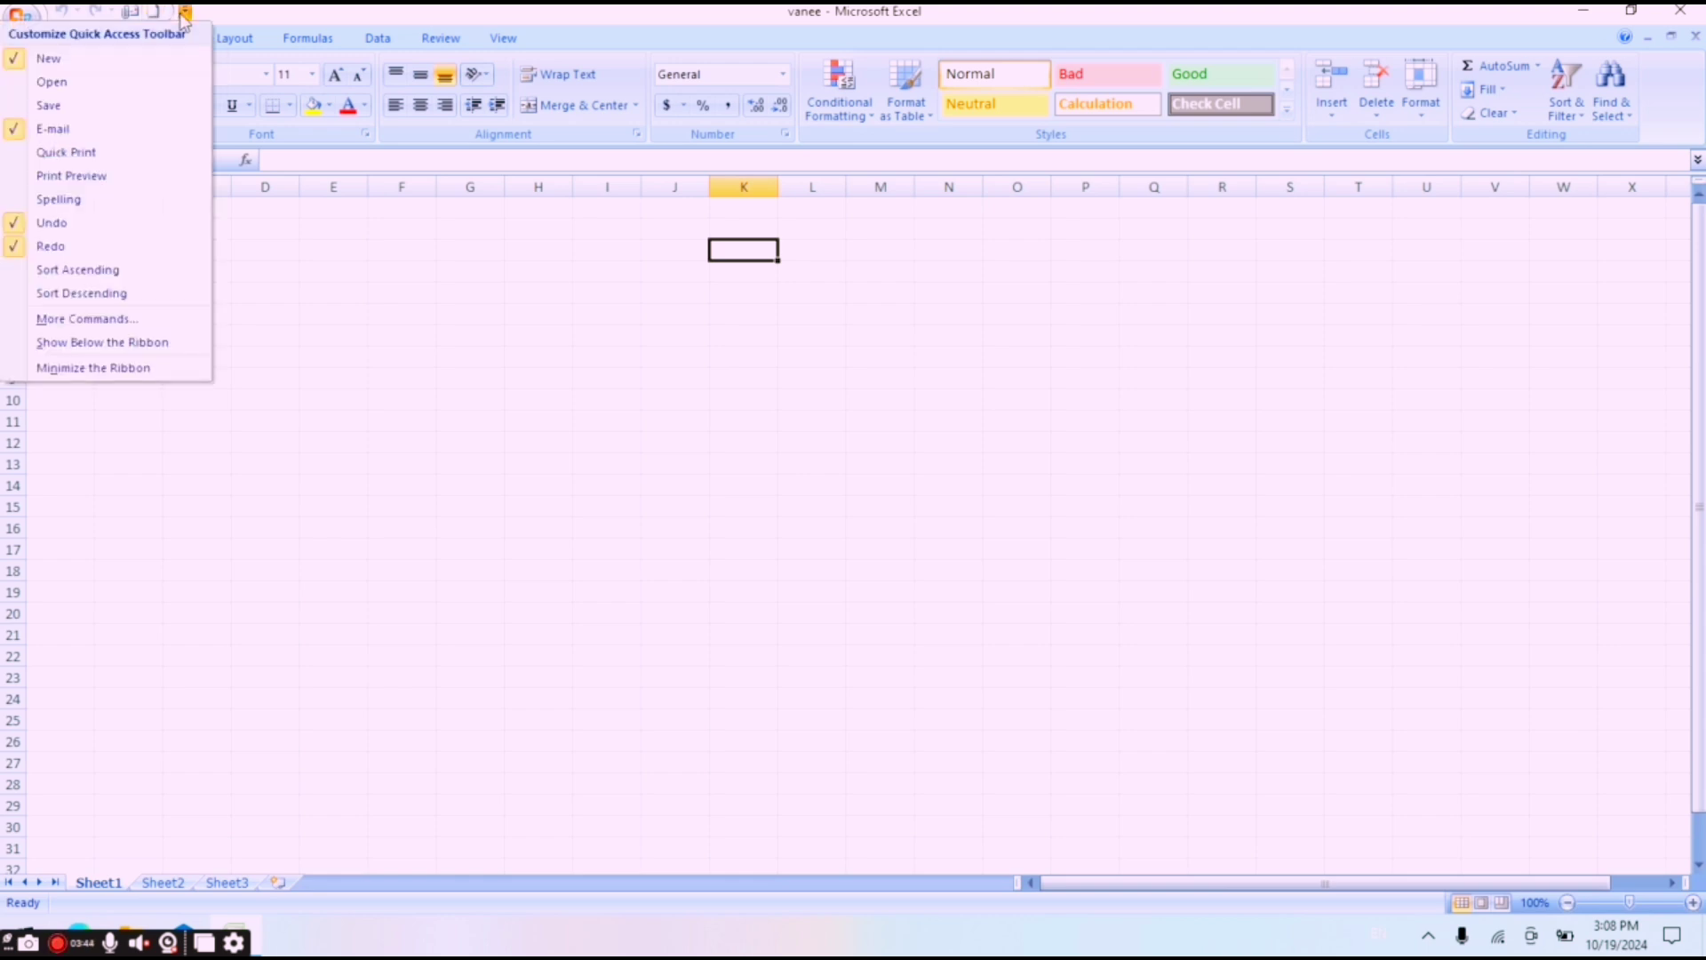
click(100, 82)
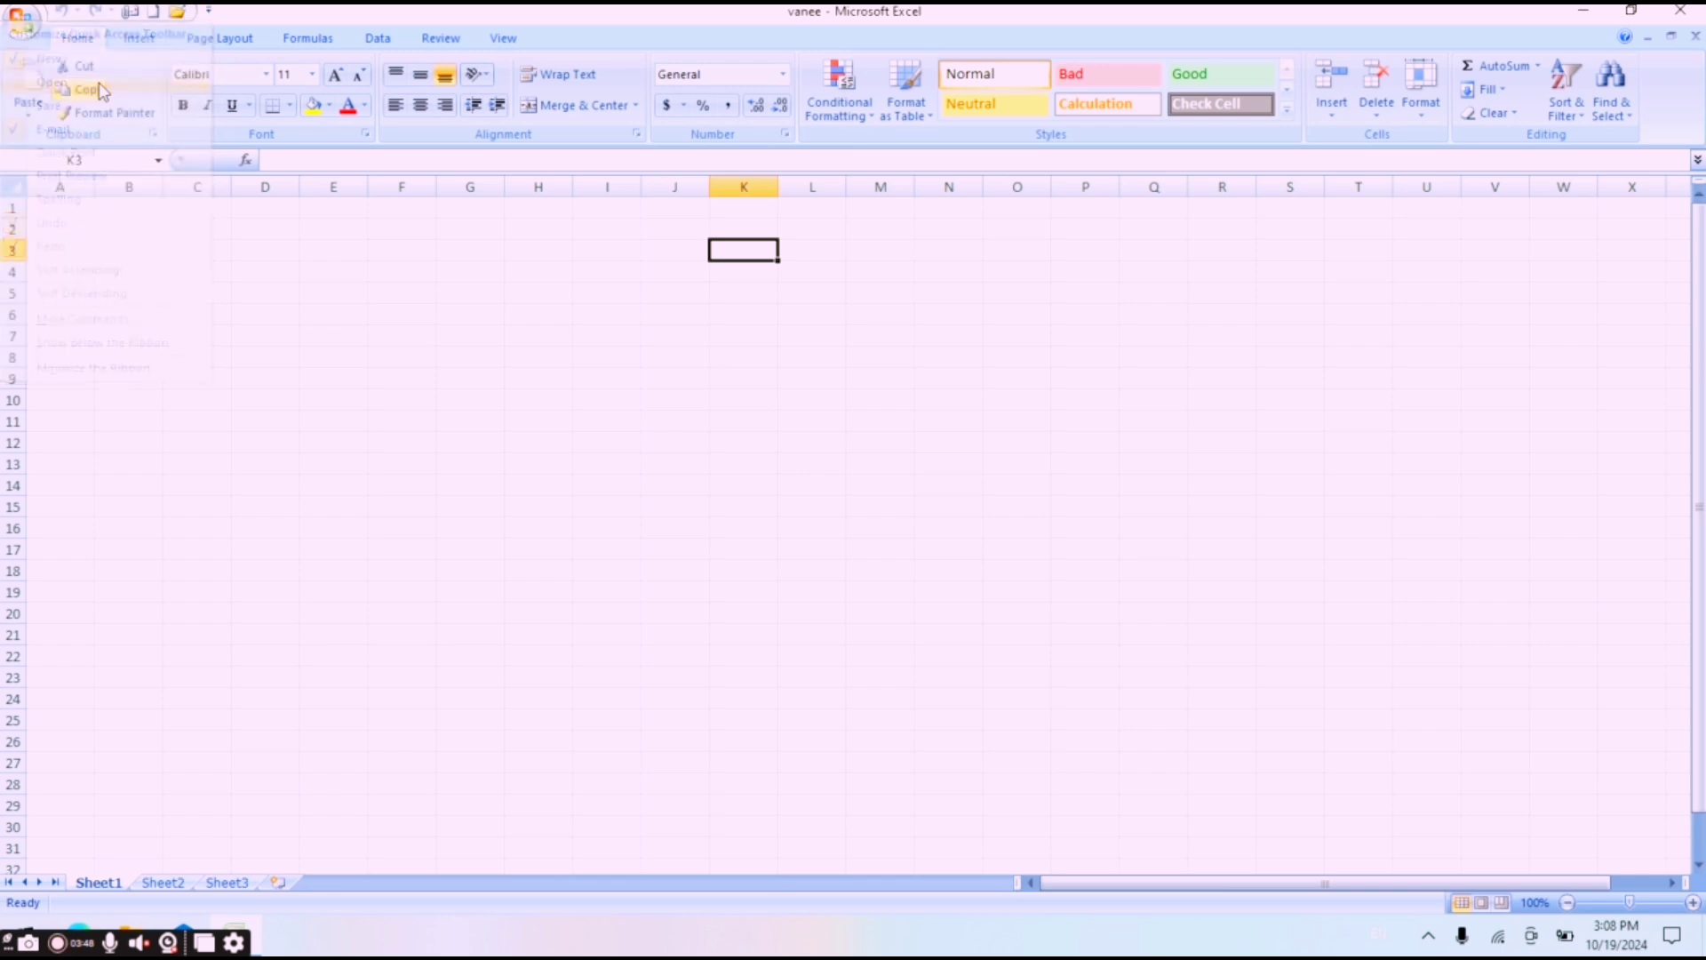
click(179, 12)
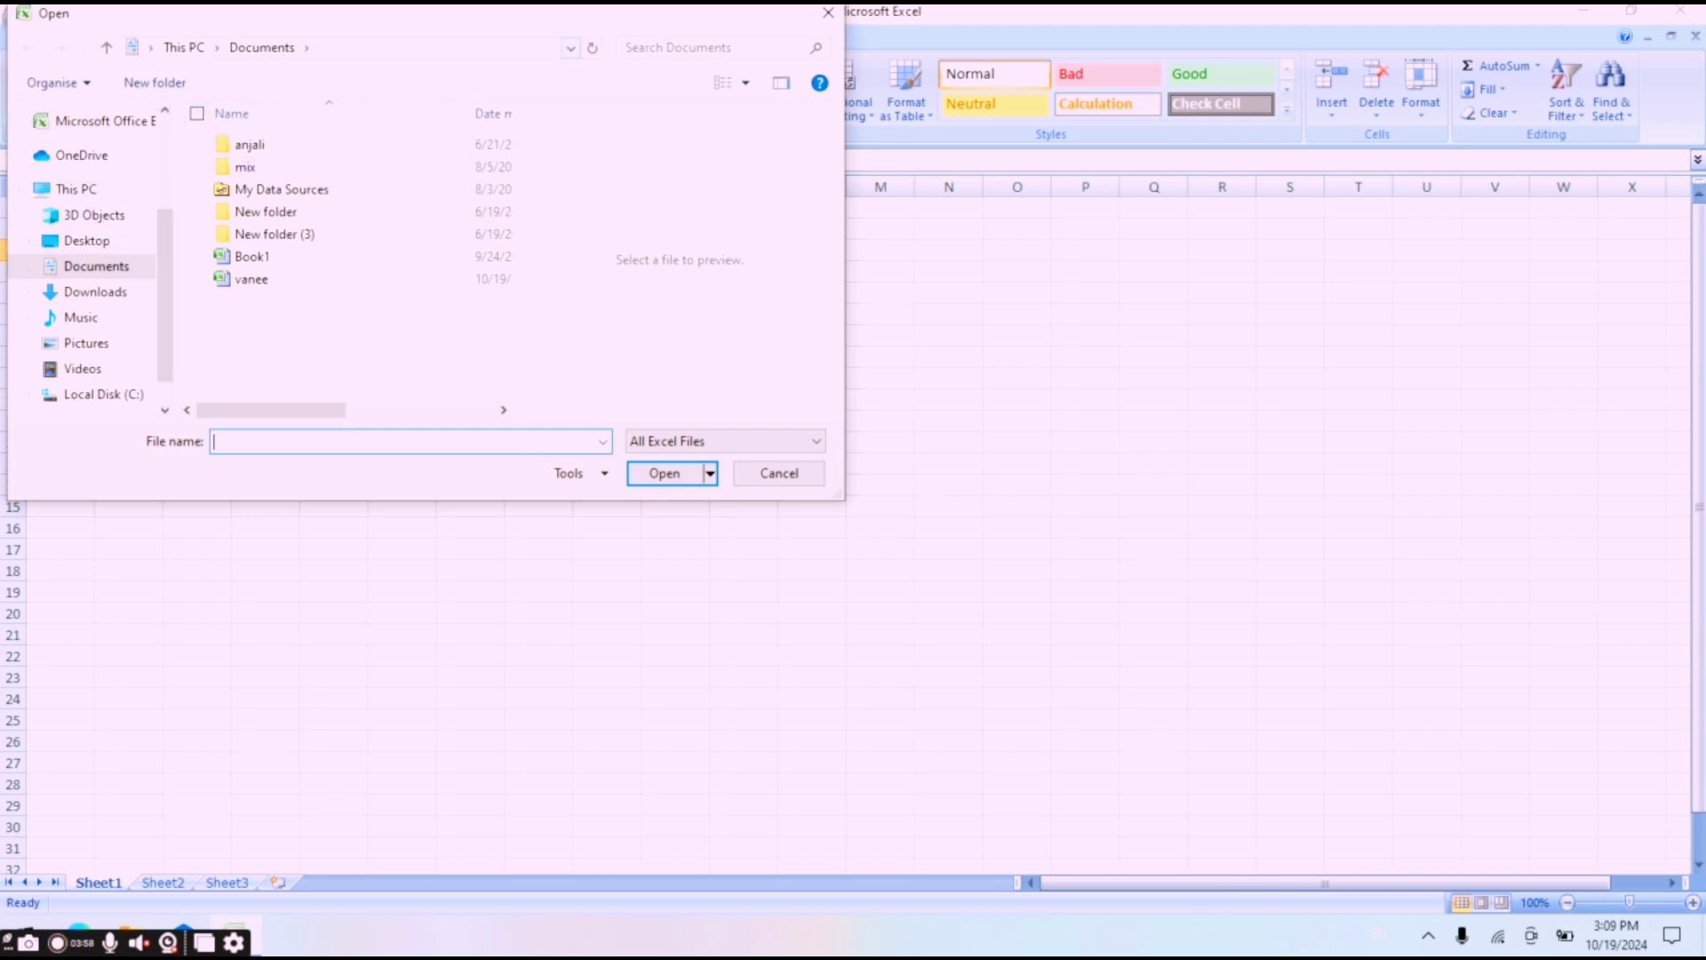
click(827, 14)
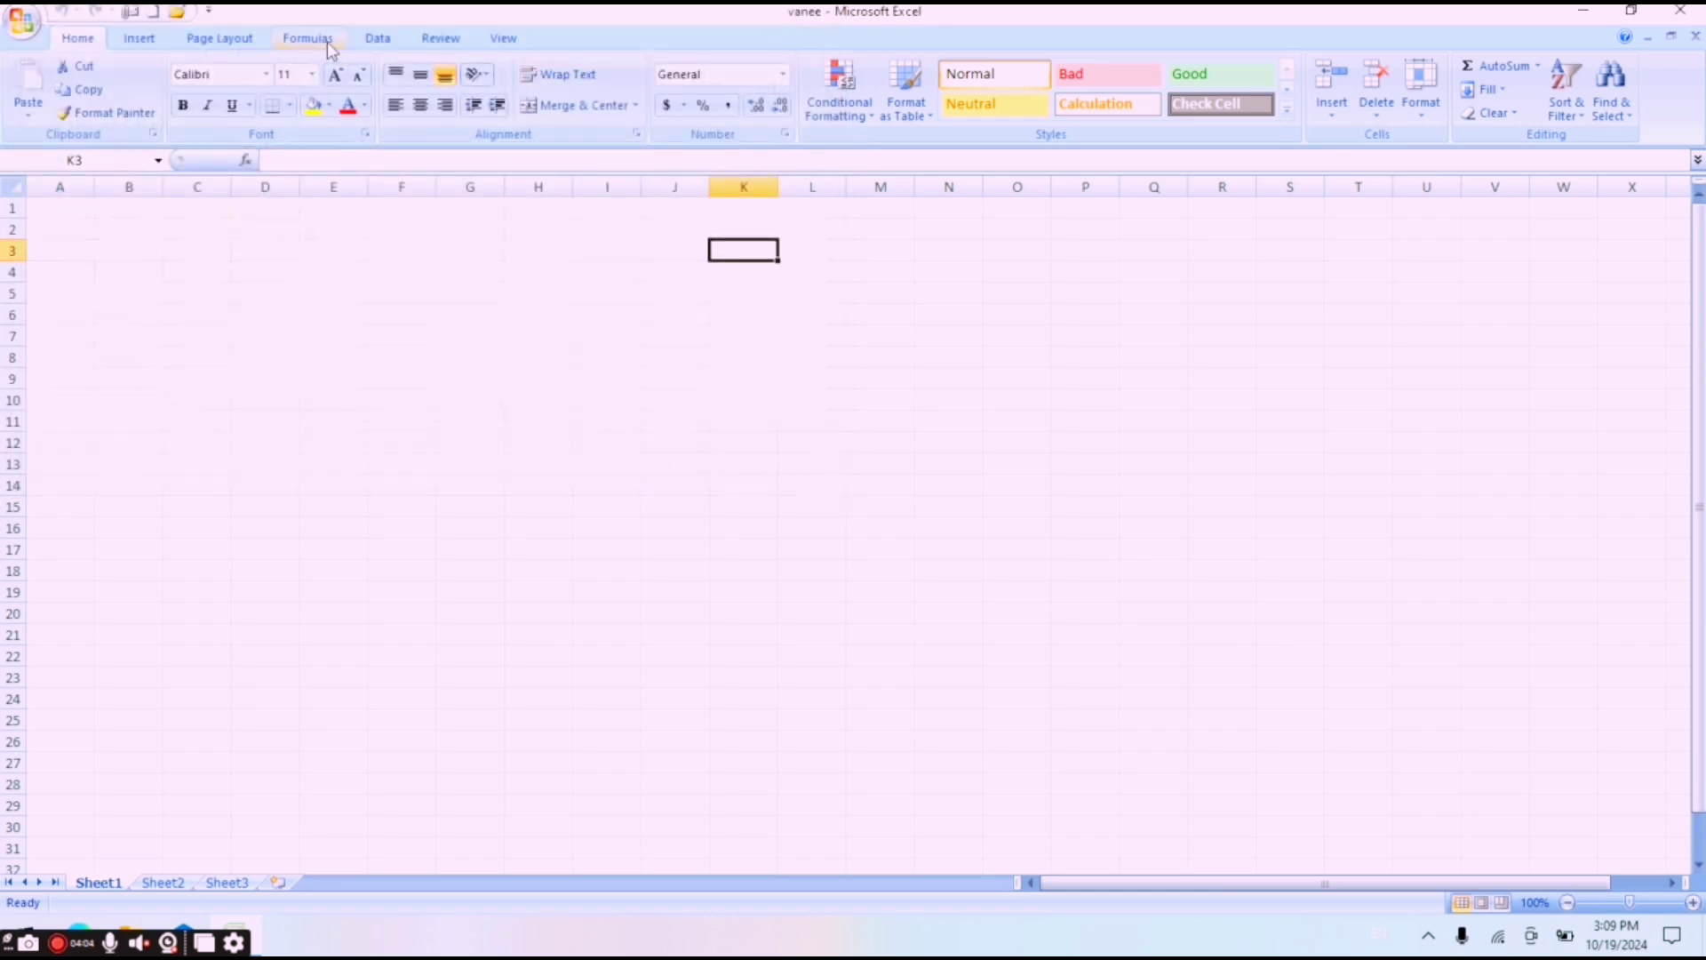
- Remove the E-mail and Redo commands from the Quick Access Toolbar
click(208, 13)
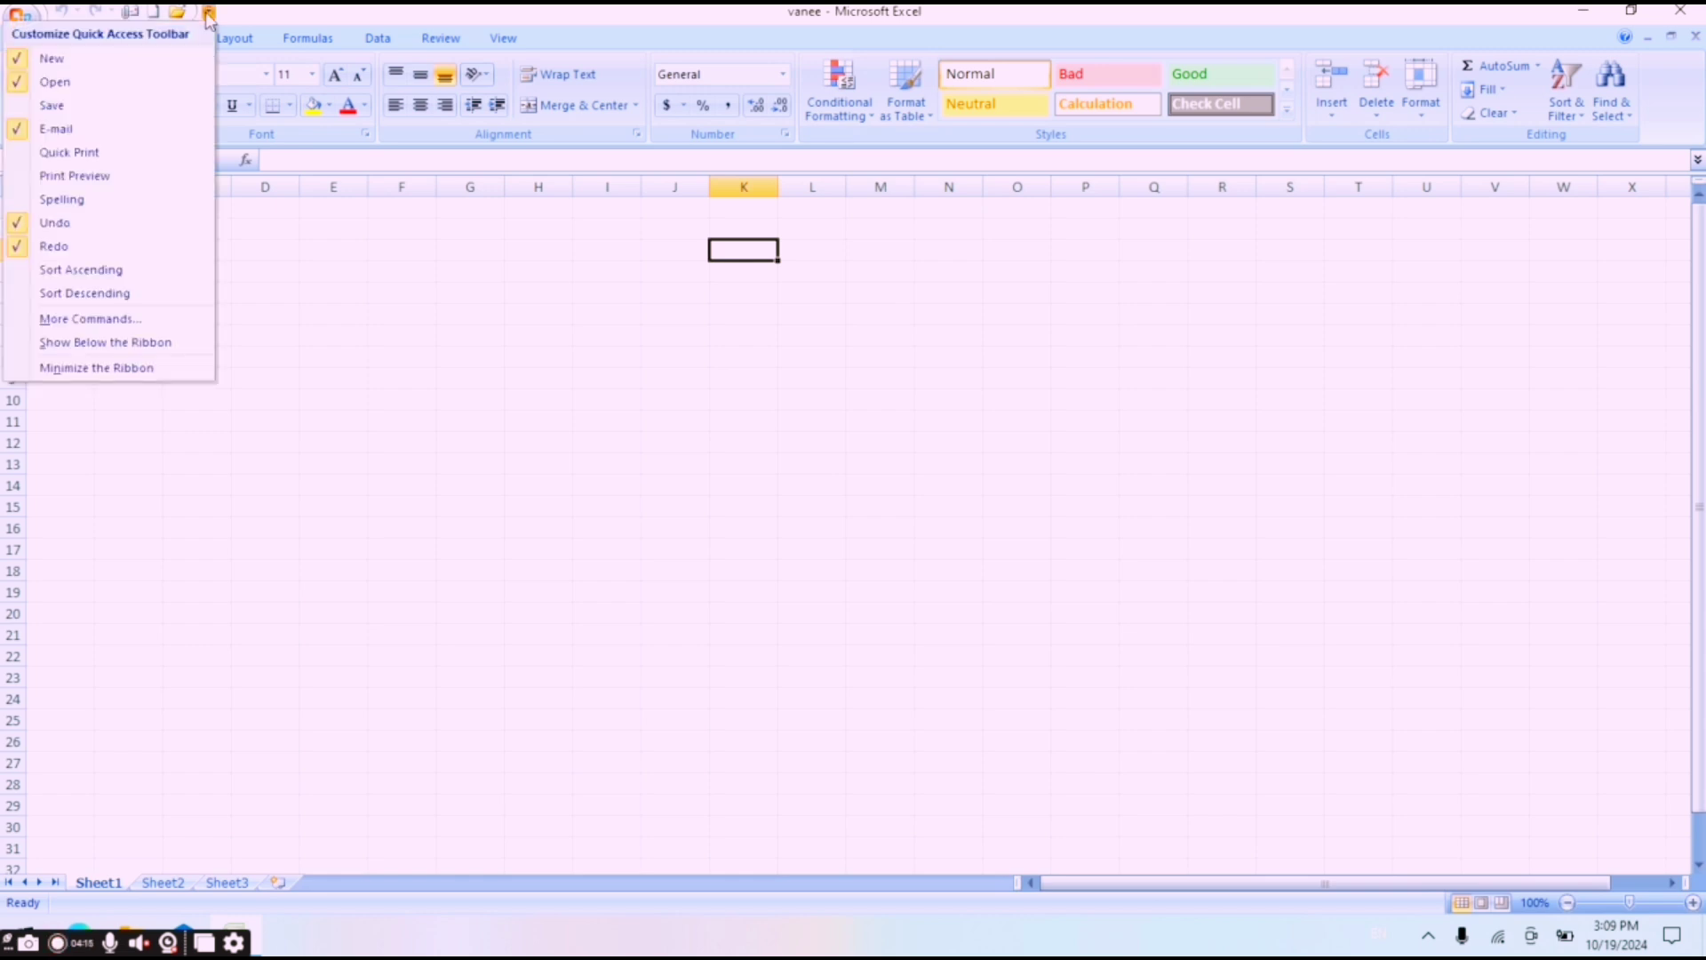
click(54, 135)
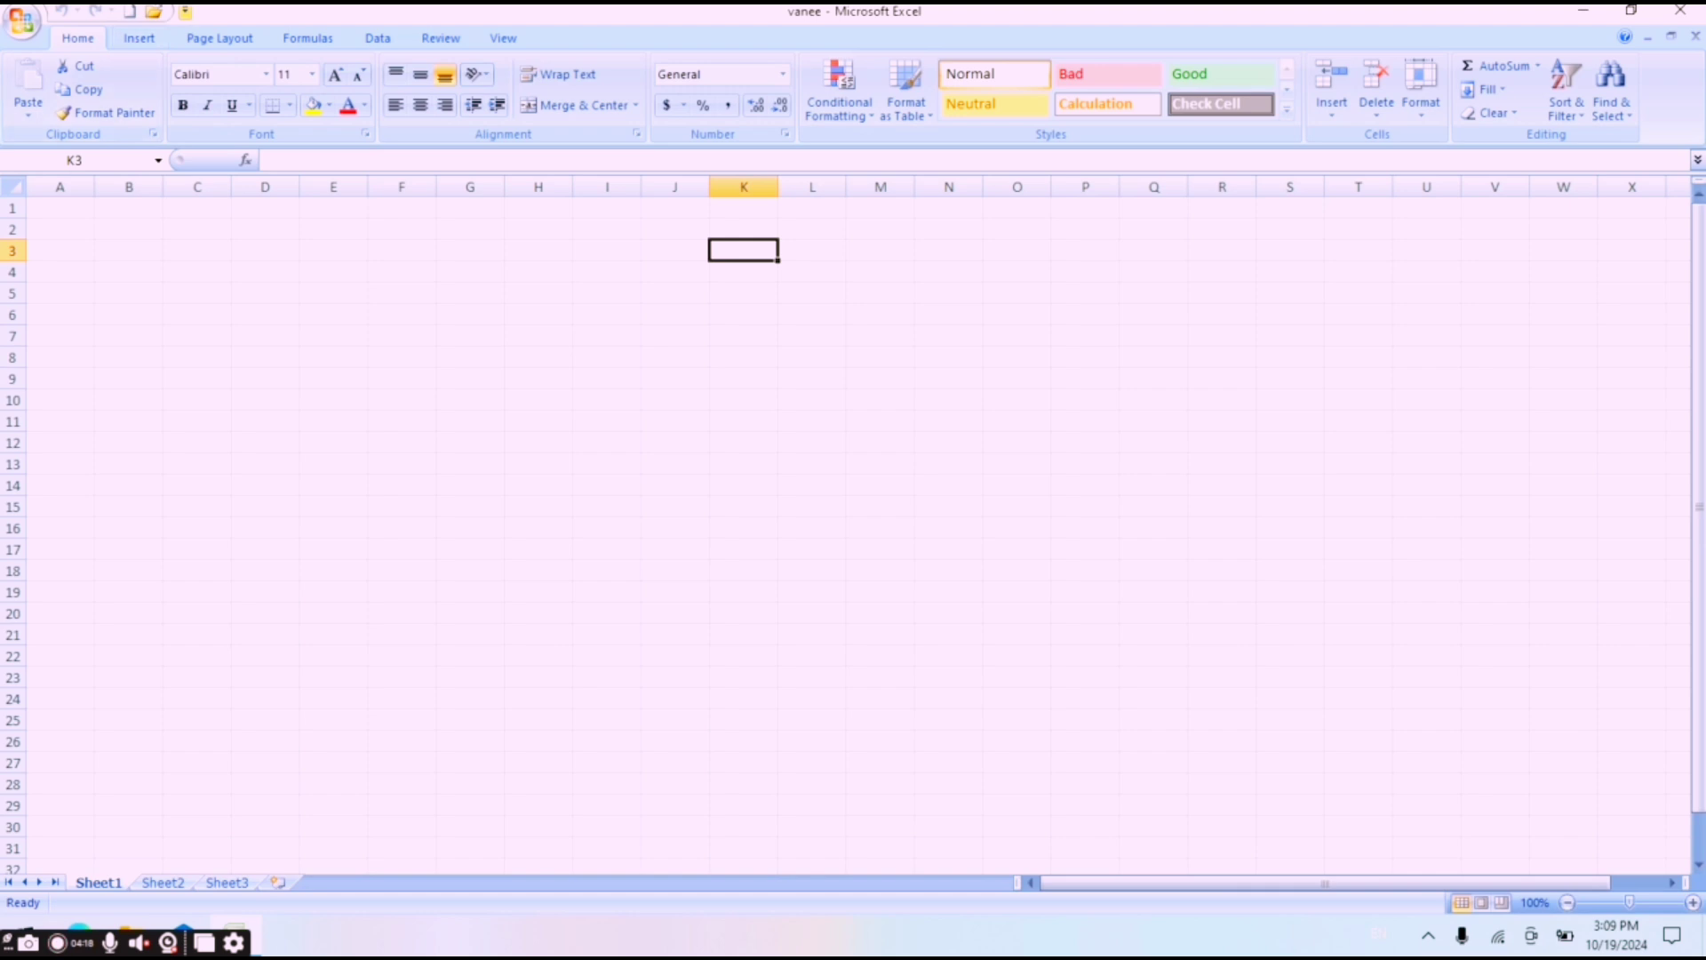
click(184, 14)
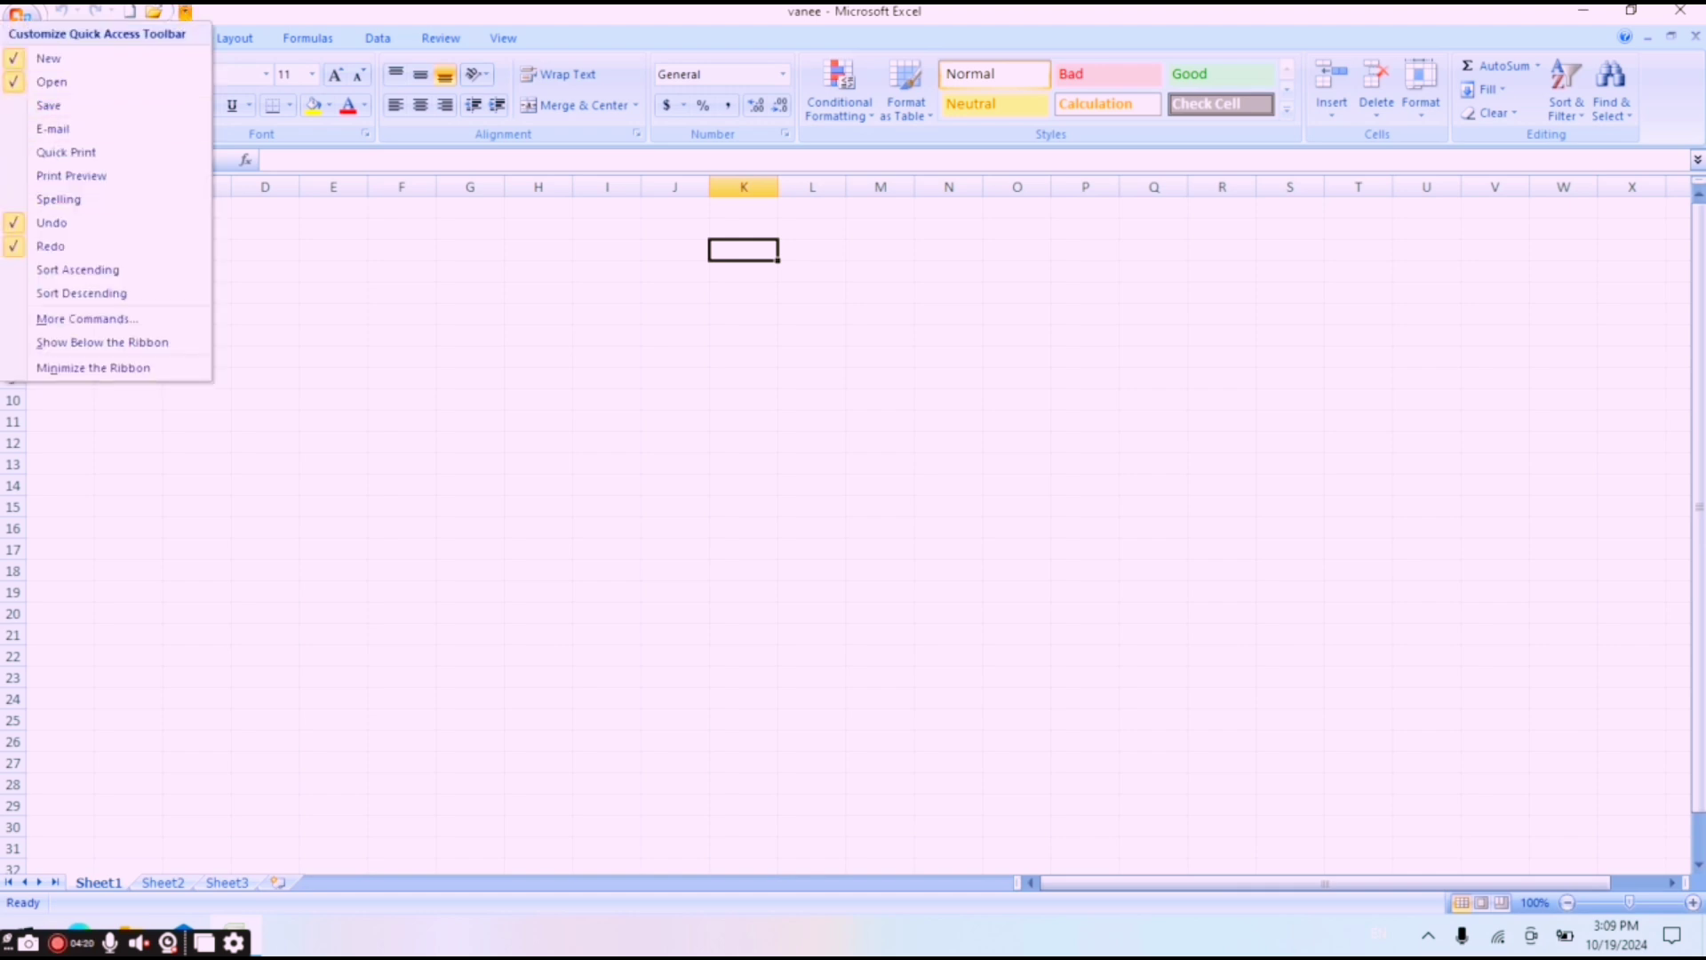
click(13, 249)
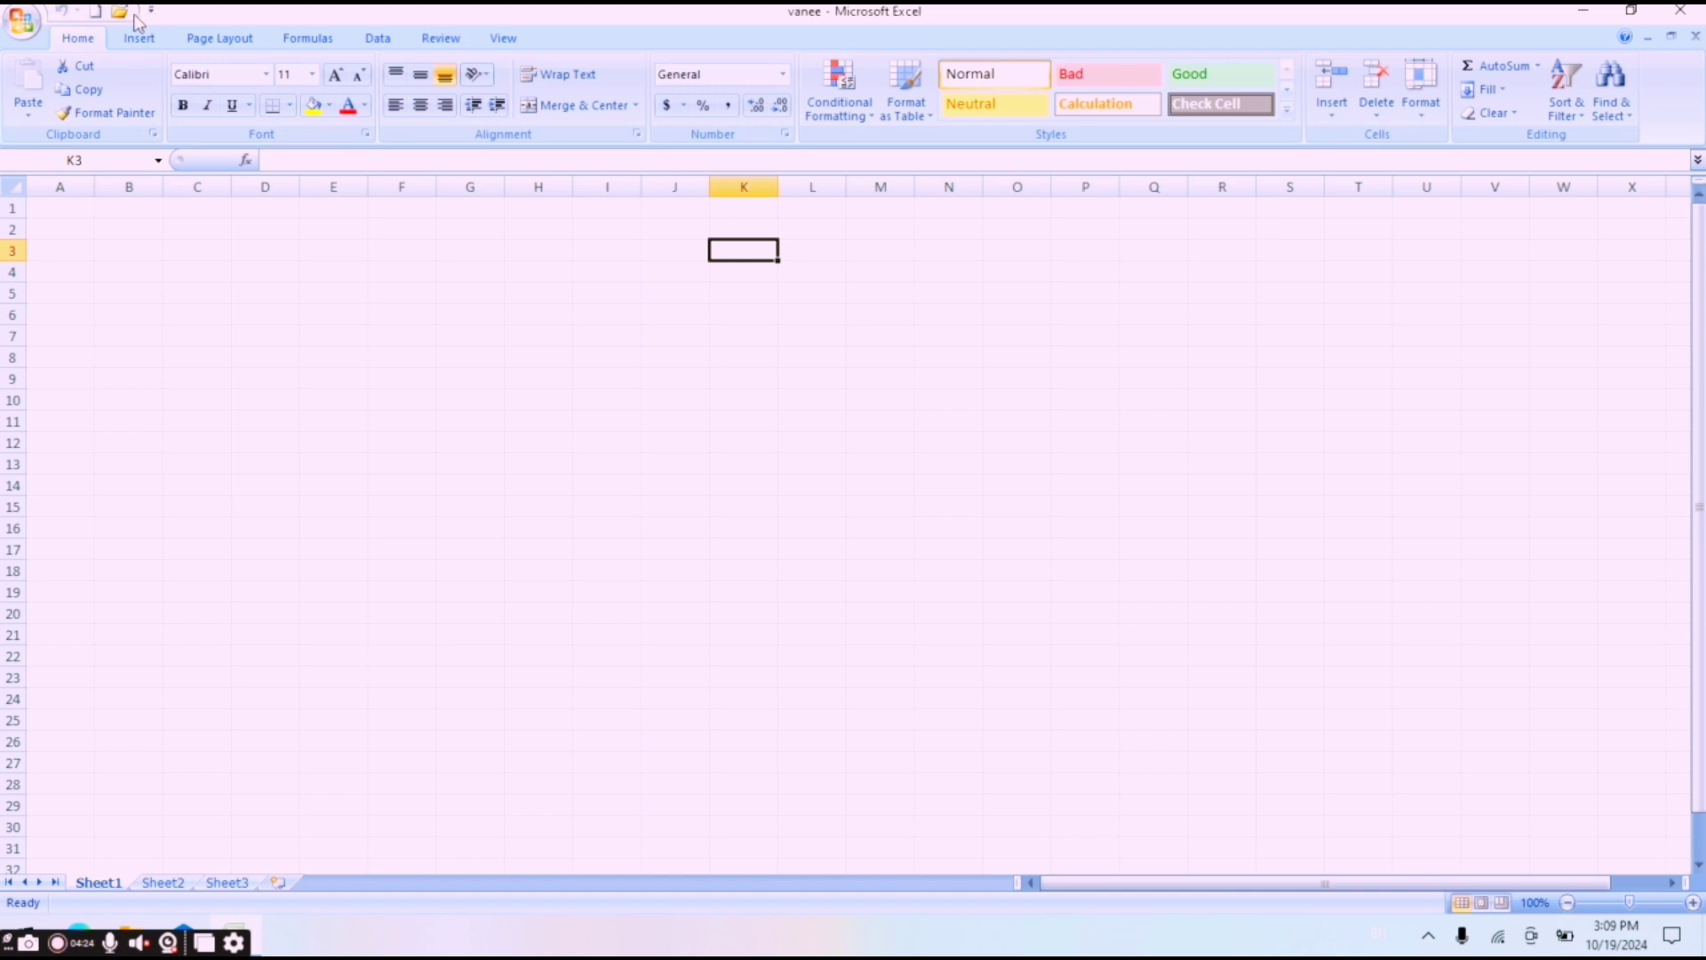
- Review the Save As, Print, Prepare, Send and Publish options and close the vanee workbook
click(21, 25)
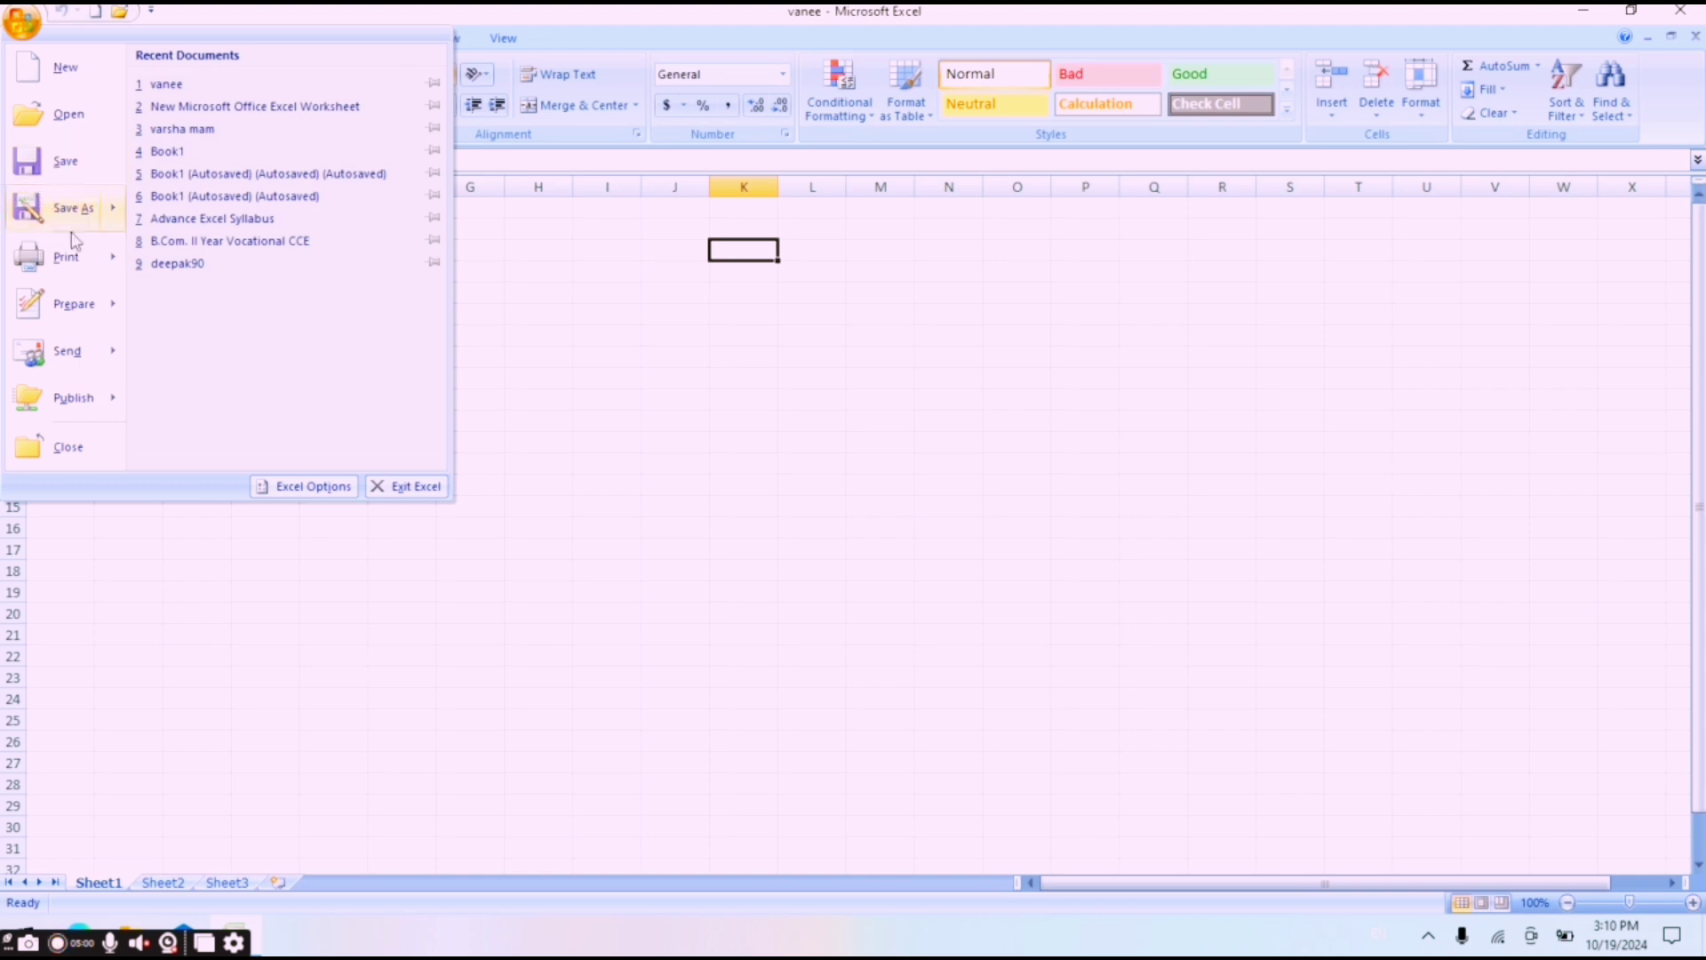
mouse_move(76, 229)
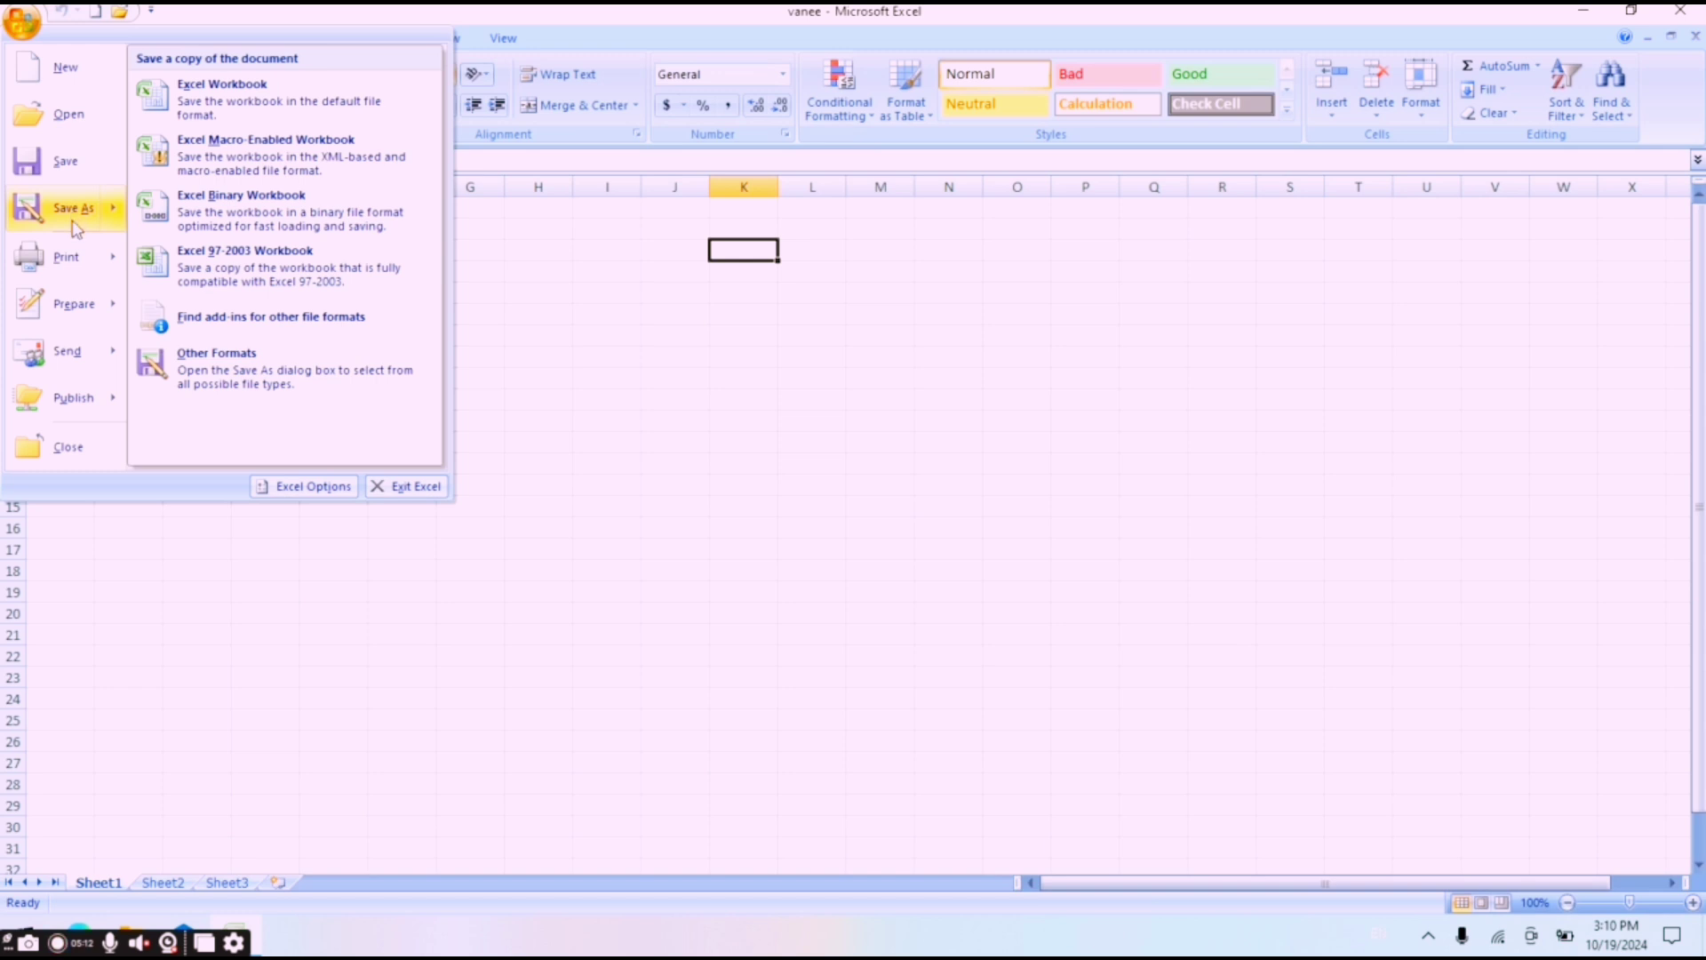
mouse_move(75, 258)
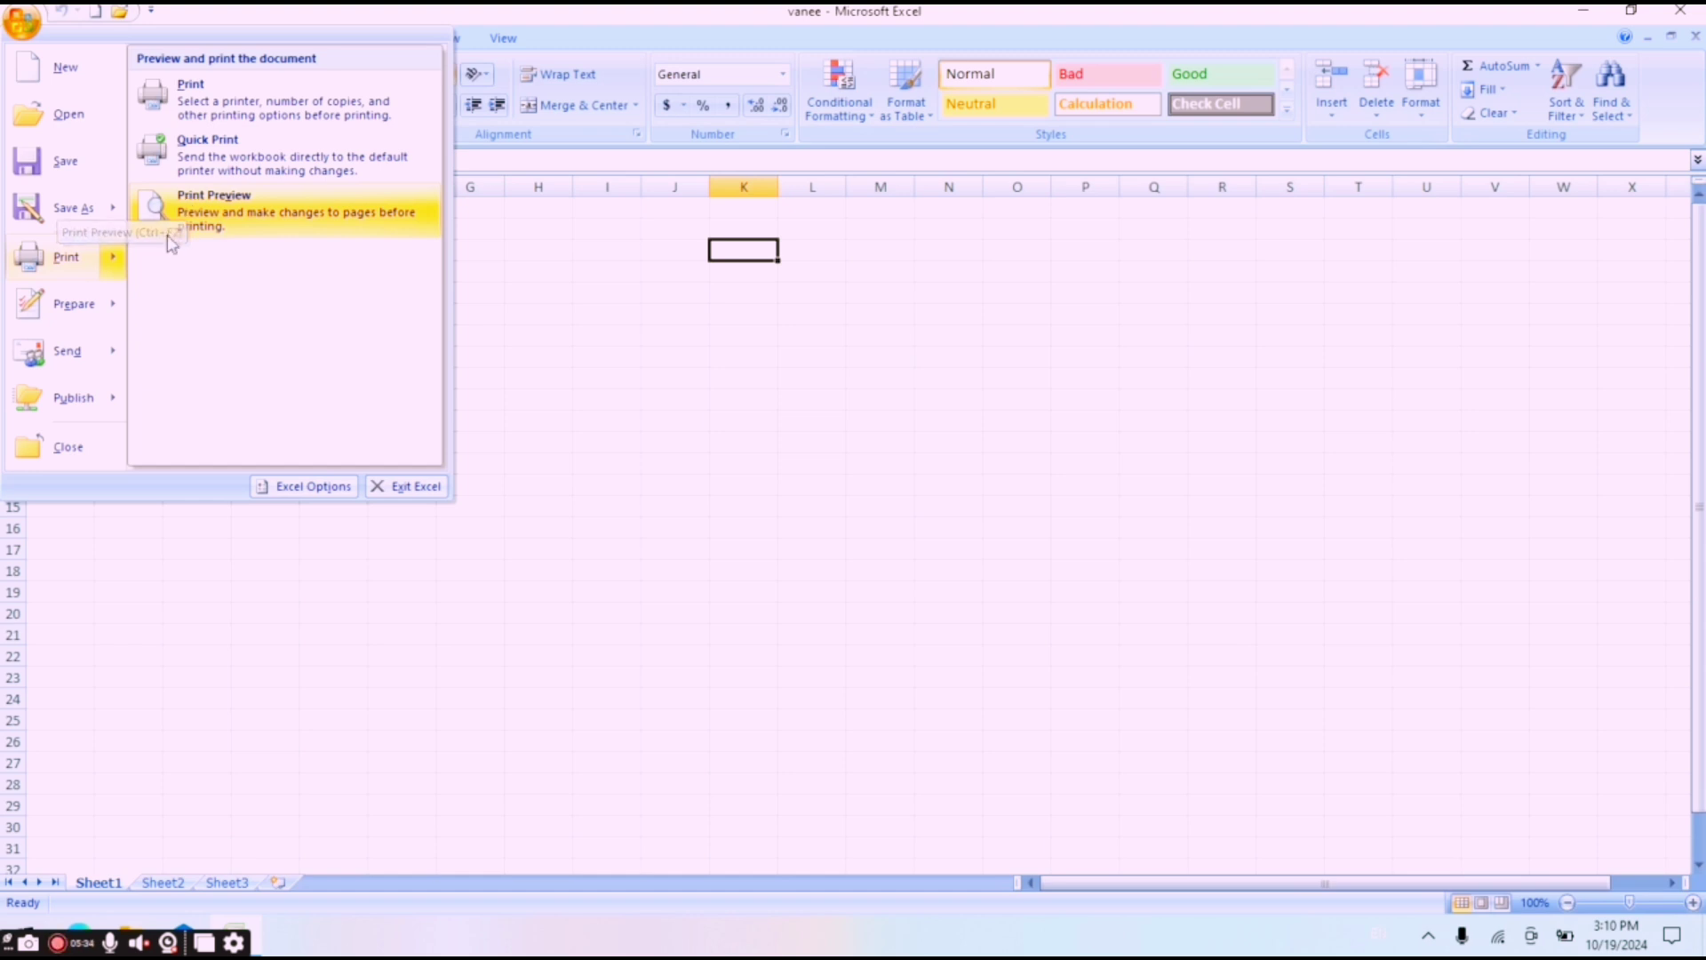
mouse_move(111, 302)
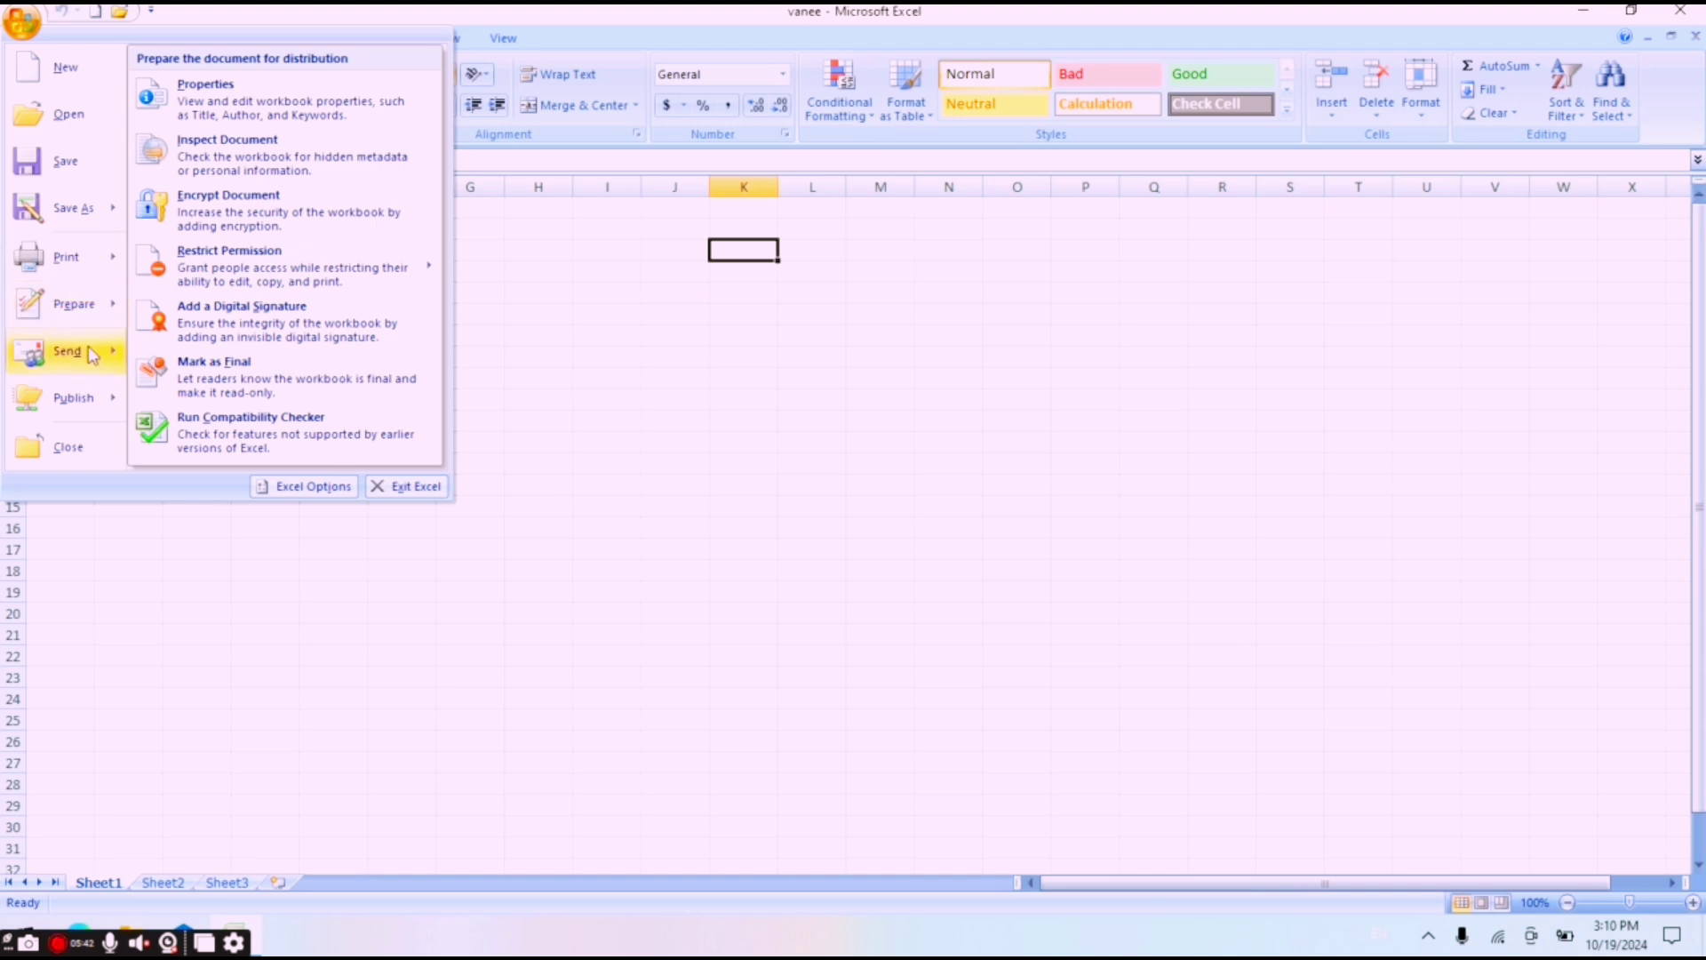
mouse_move(88, 345)
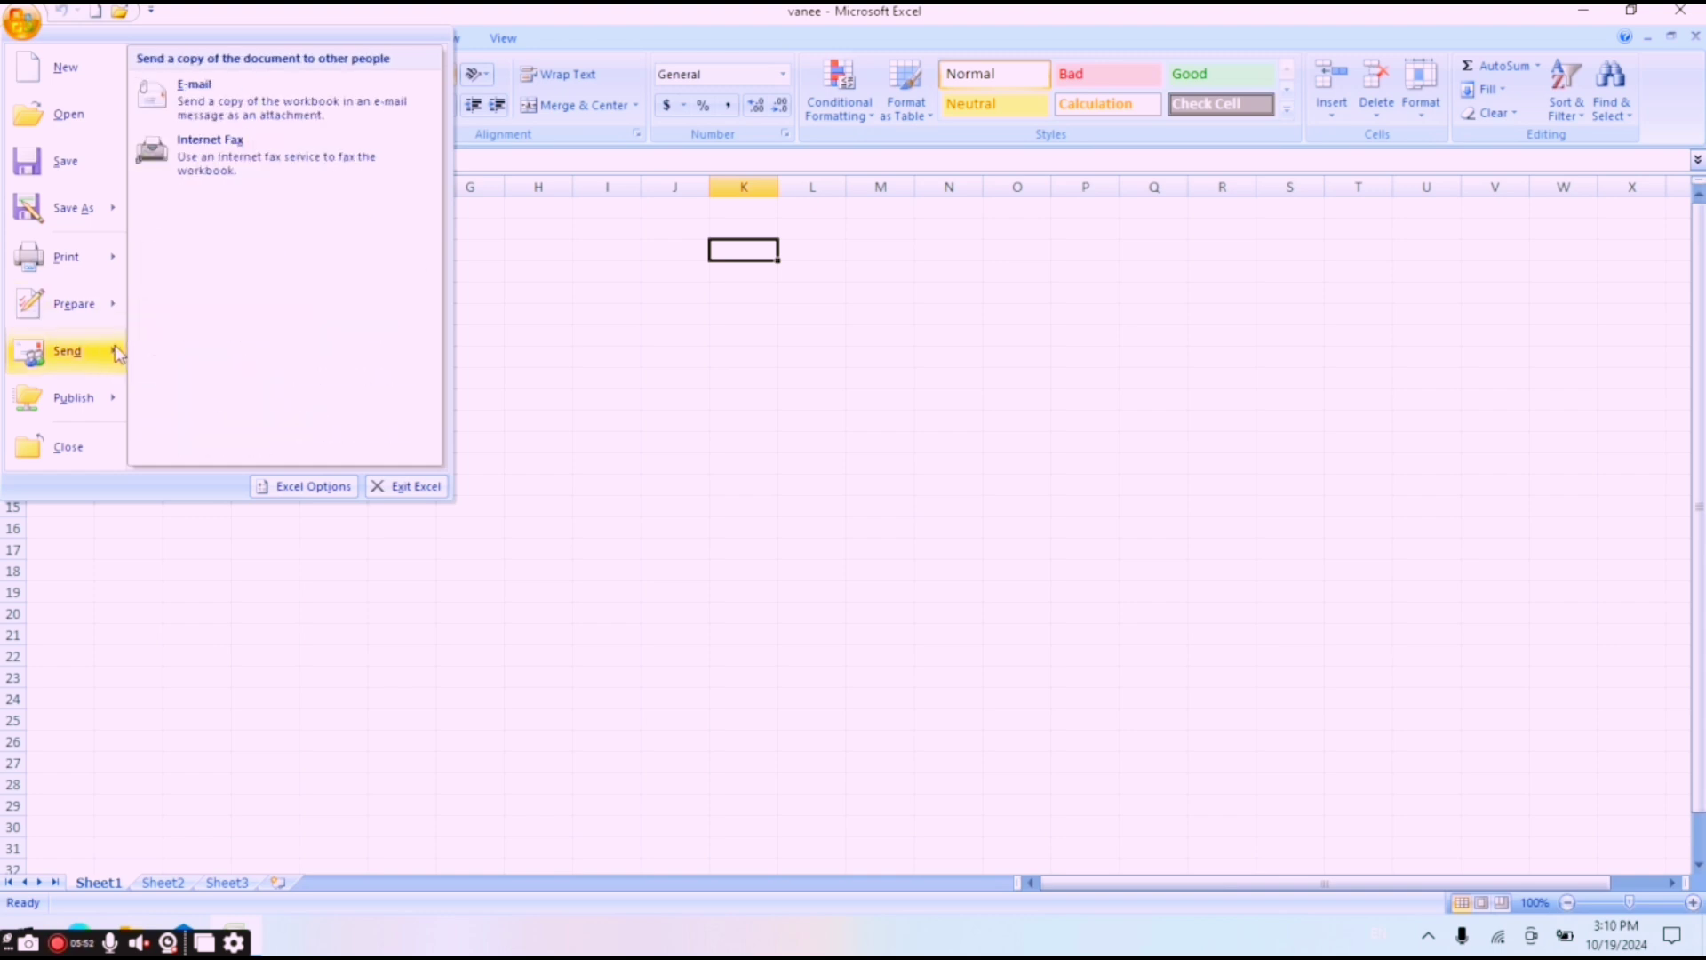
mouse_move(108, 405)
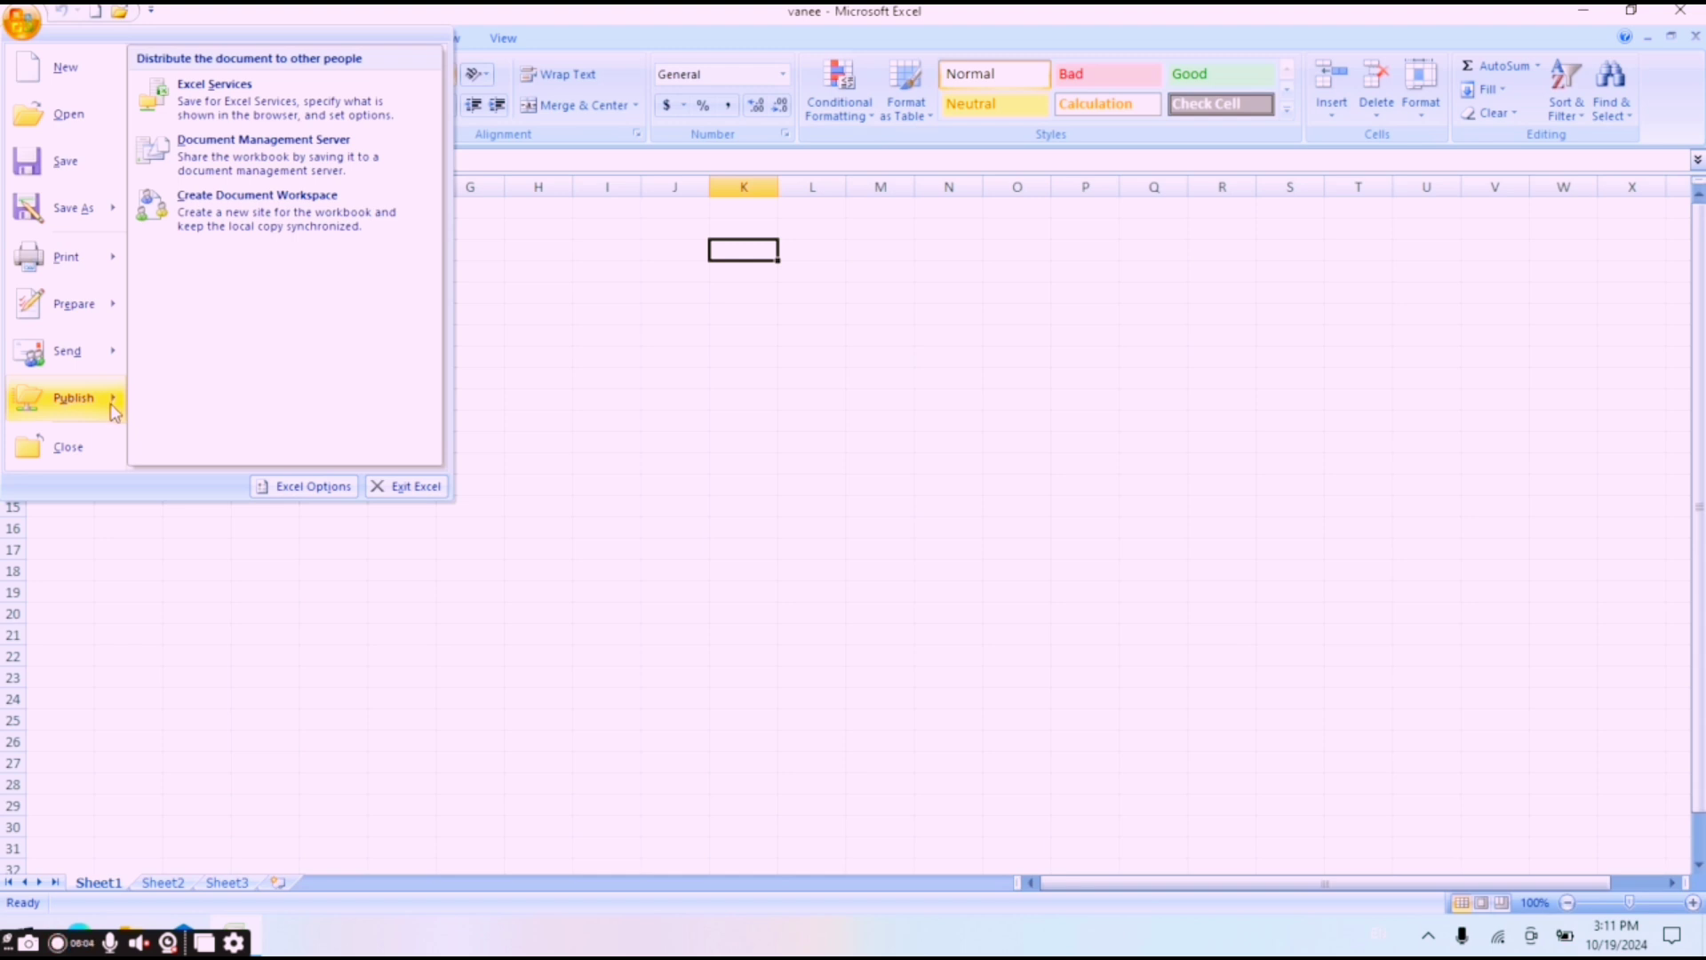
click(84, 458)
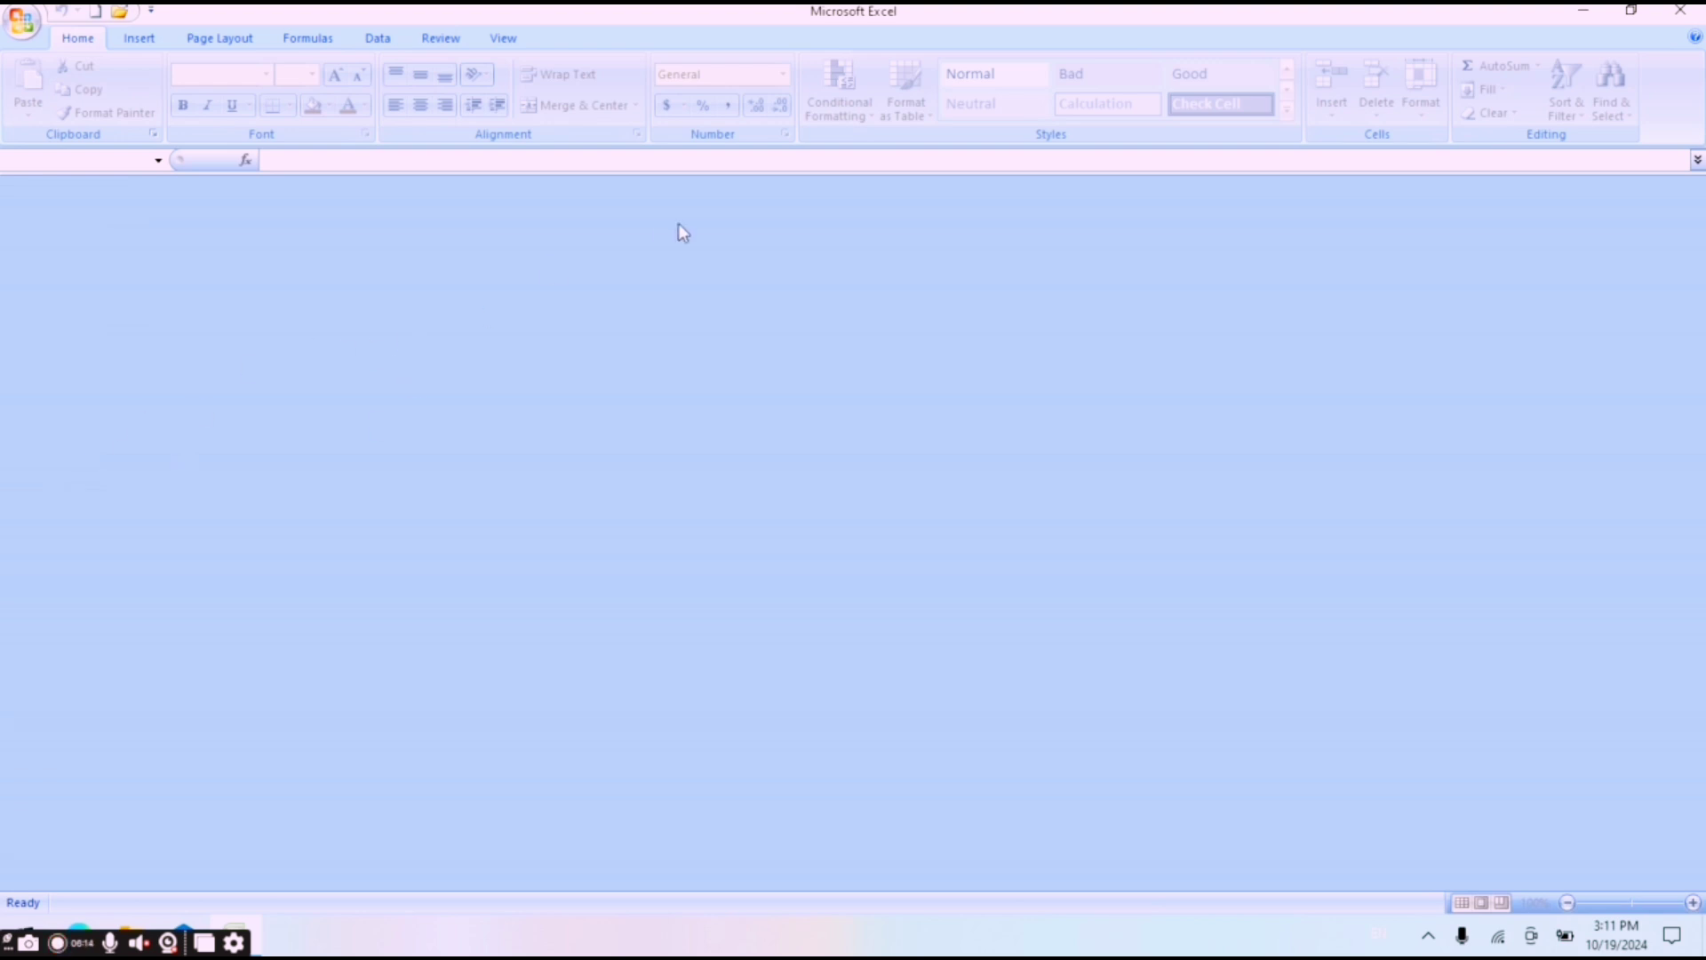
- Create a new workbook from the Blank Workbook template
click(19, 36)
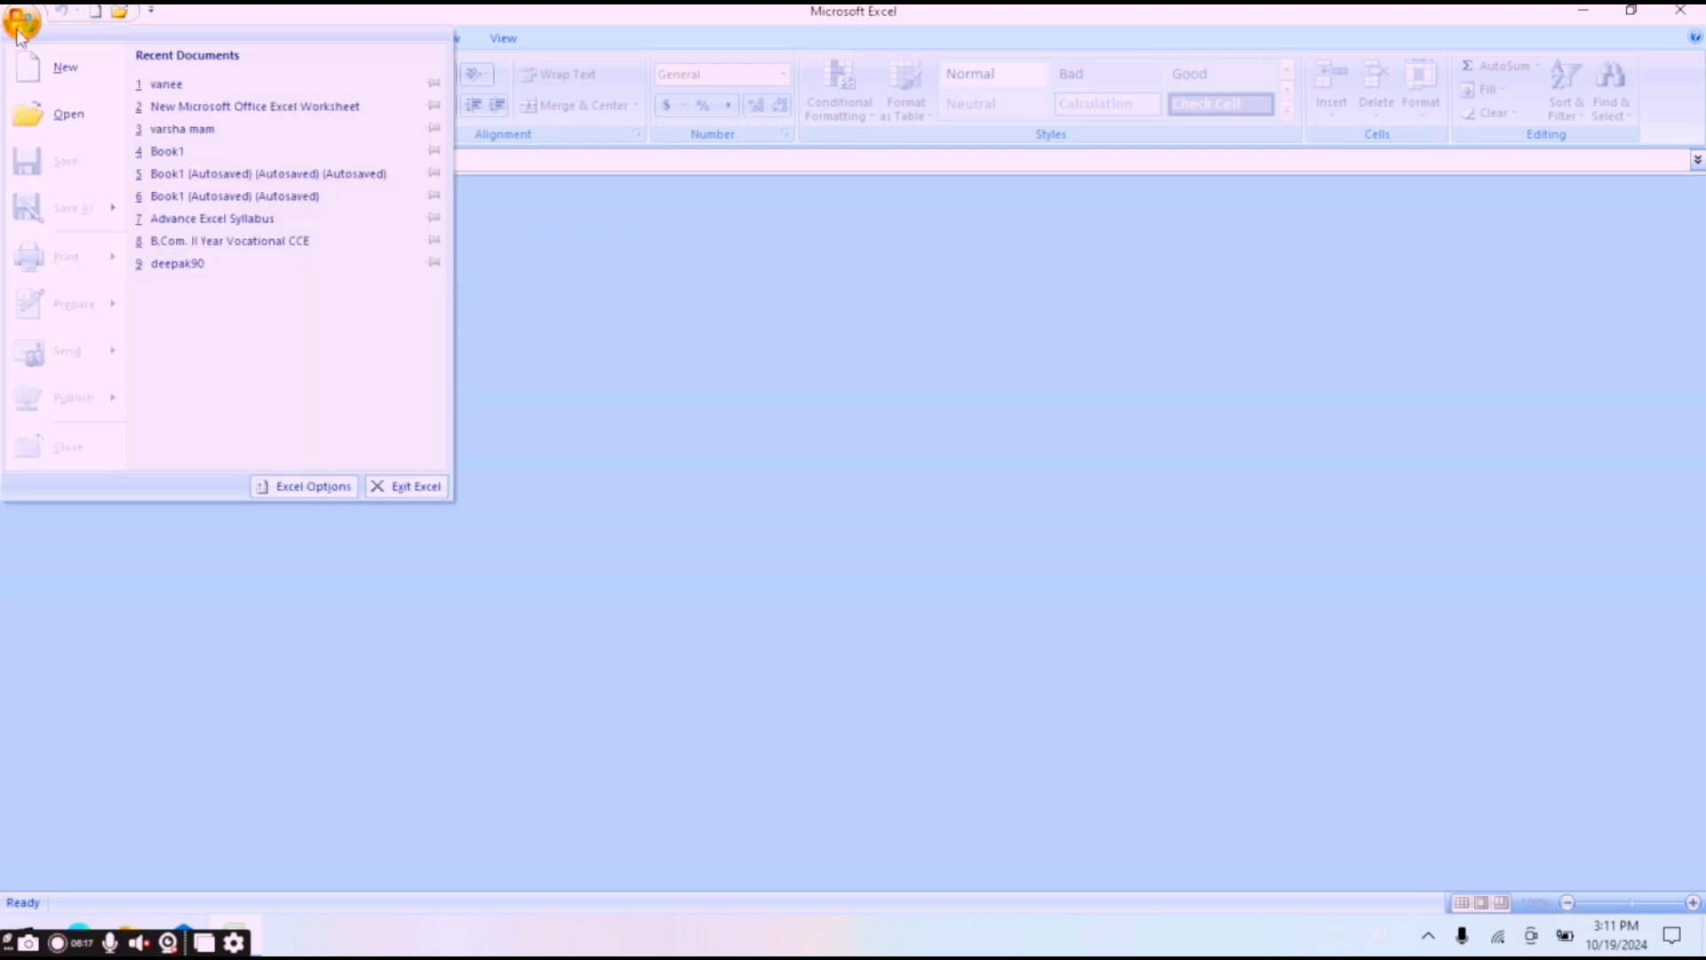
click(50, 64)
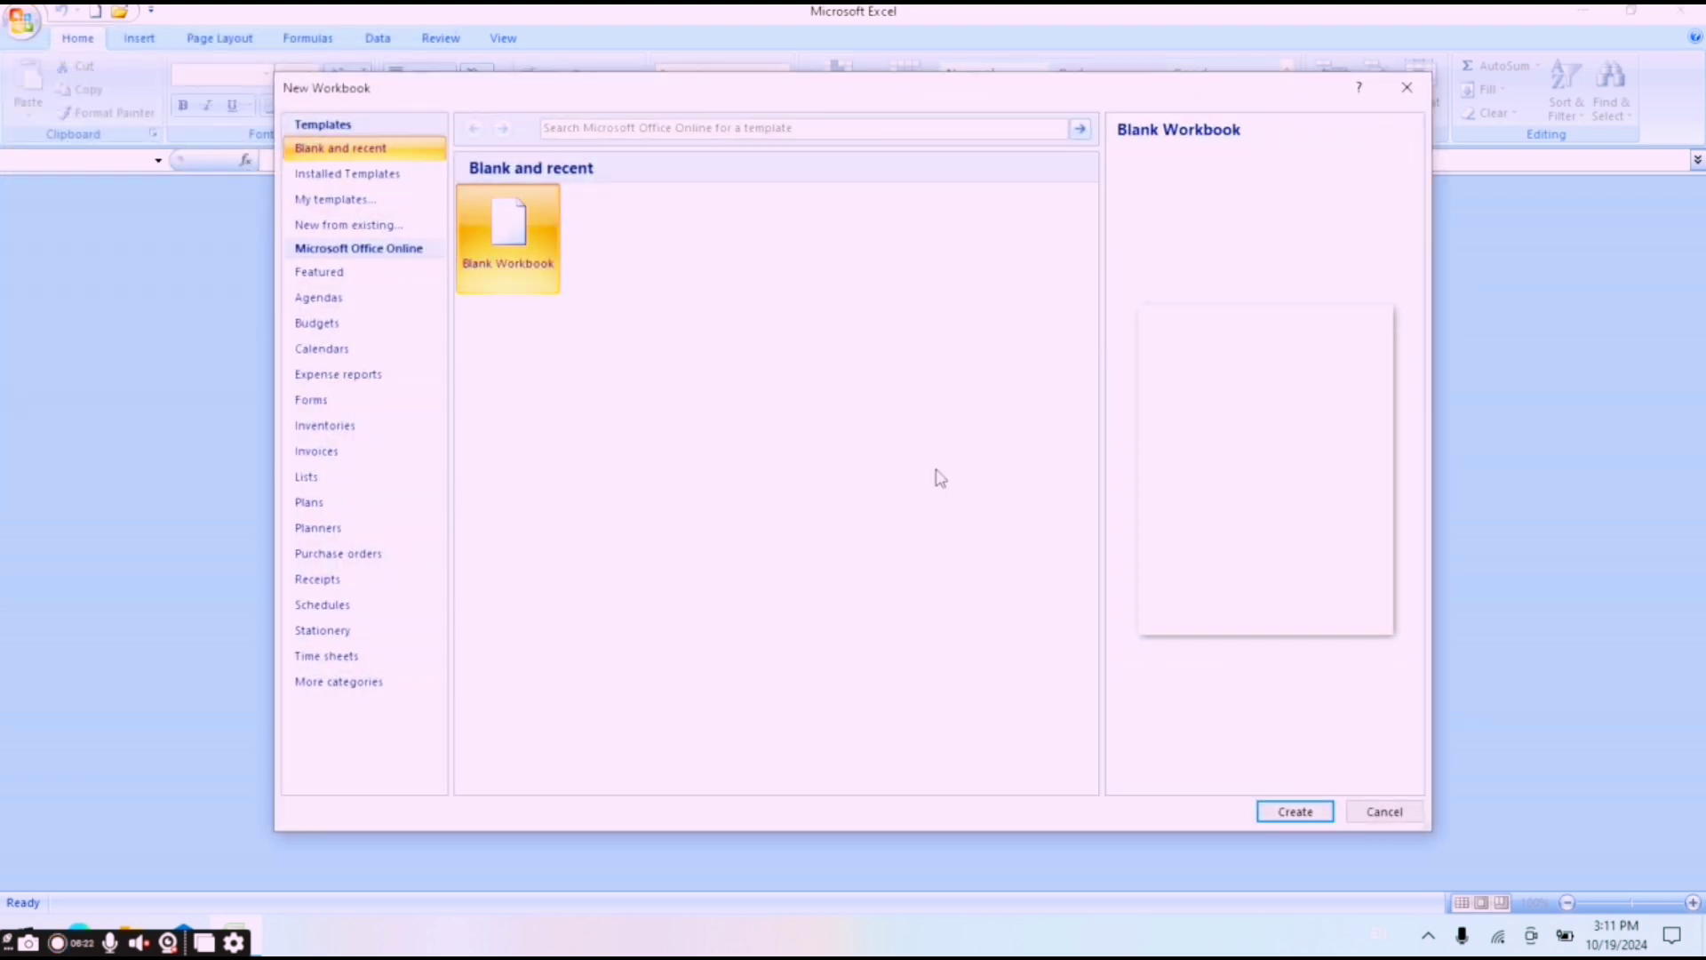
click(1293, 819)
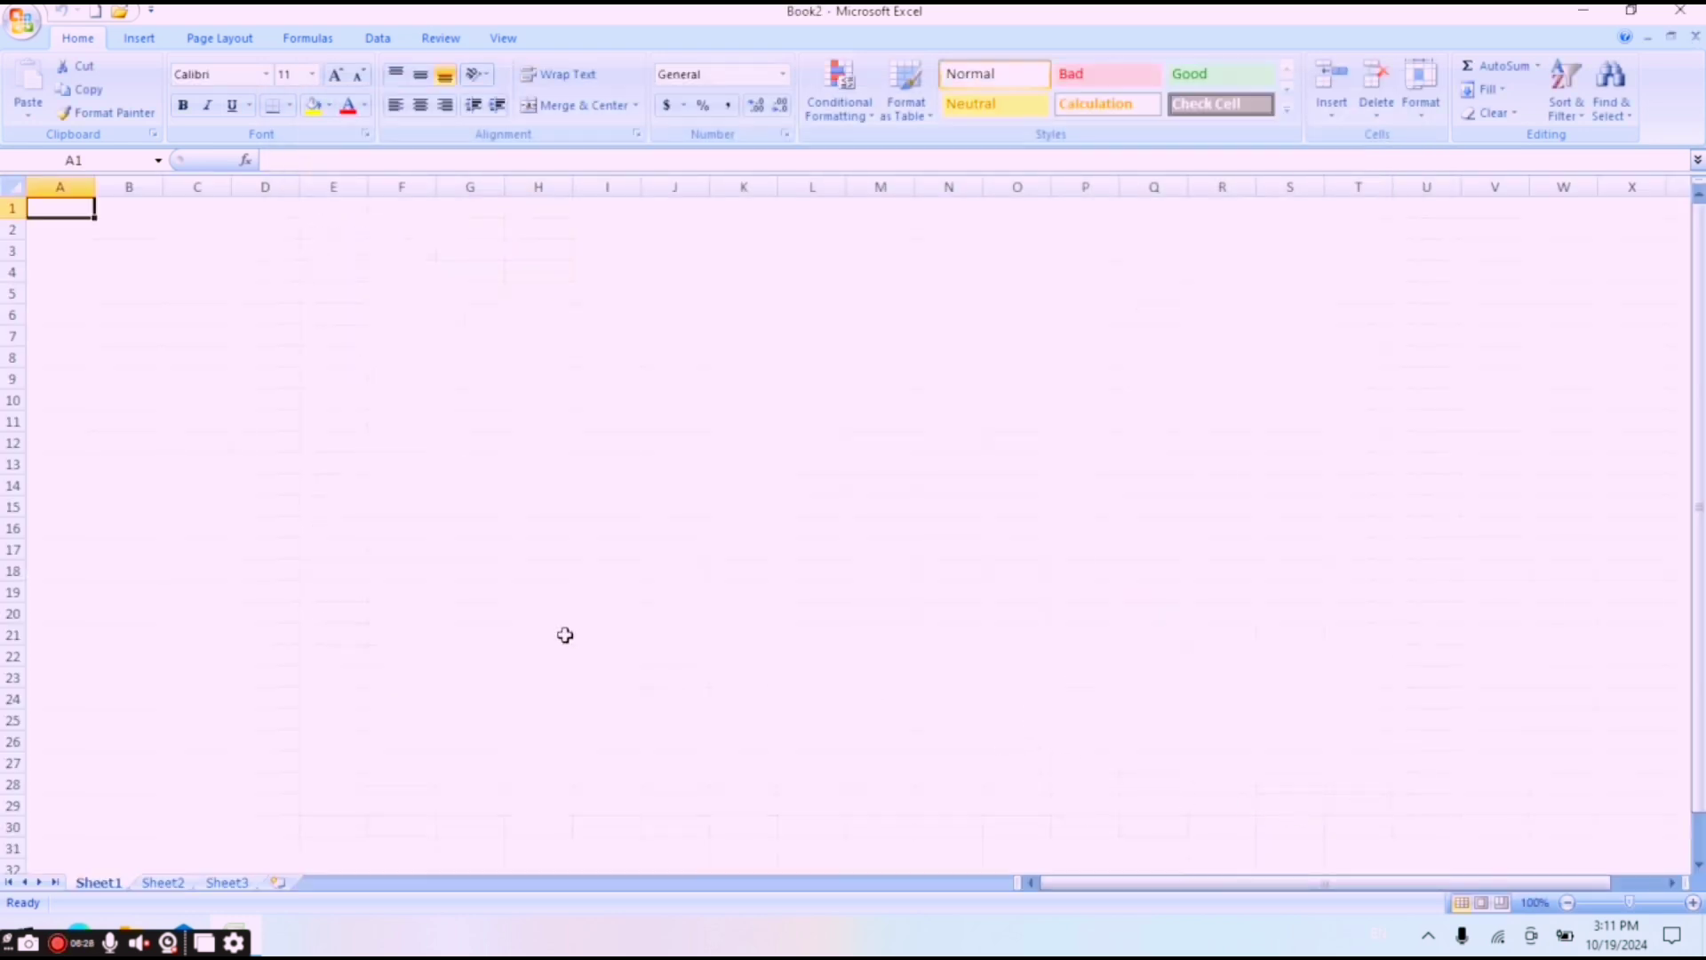
- Examine the Popular settings in Excel Options and leave them without making changes
click(22, 22)
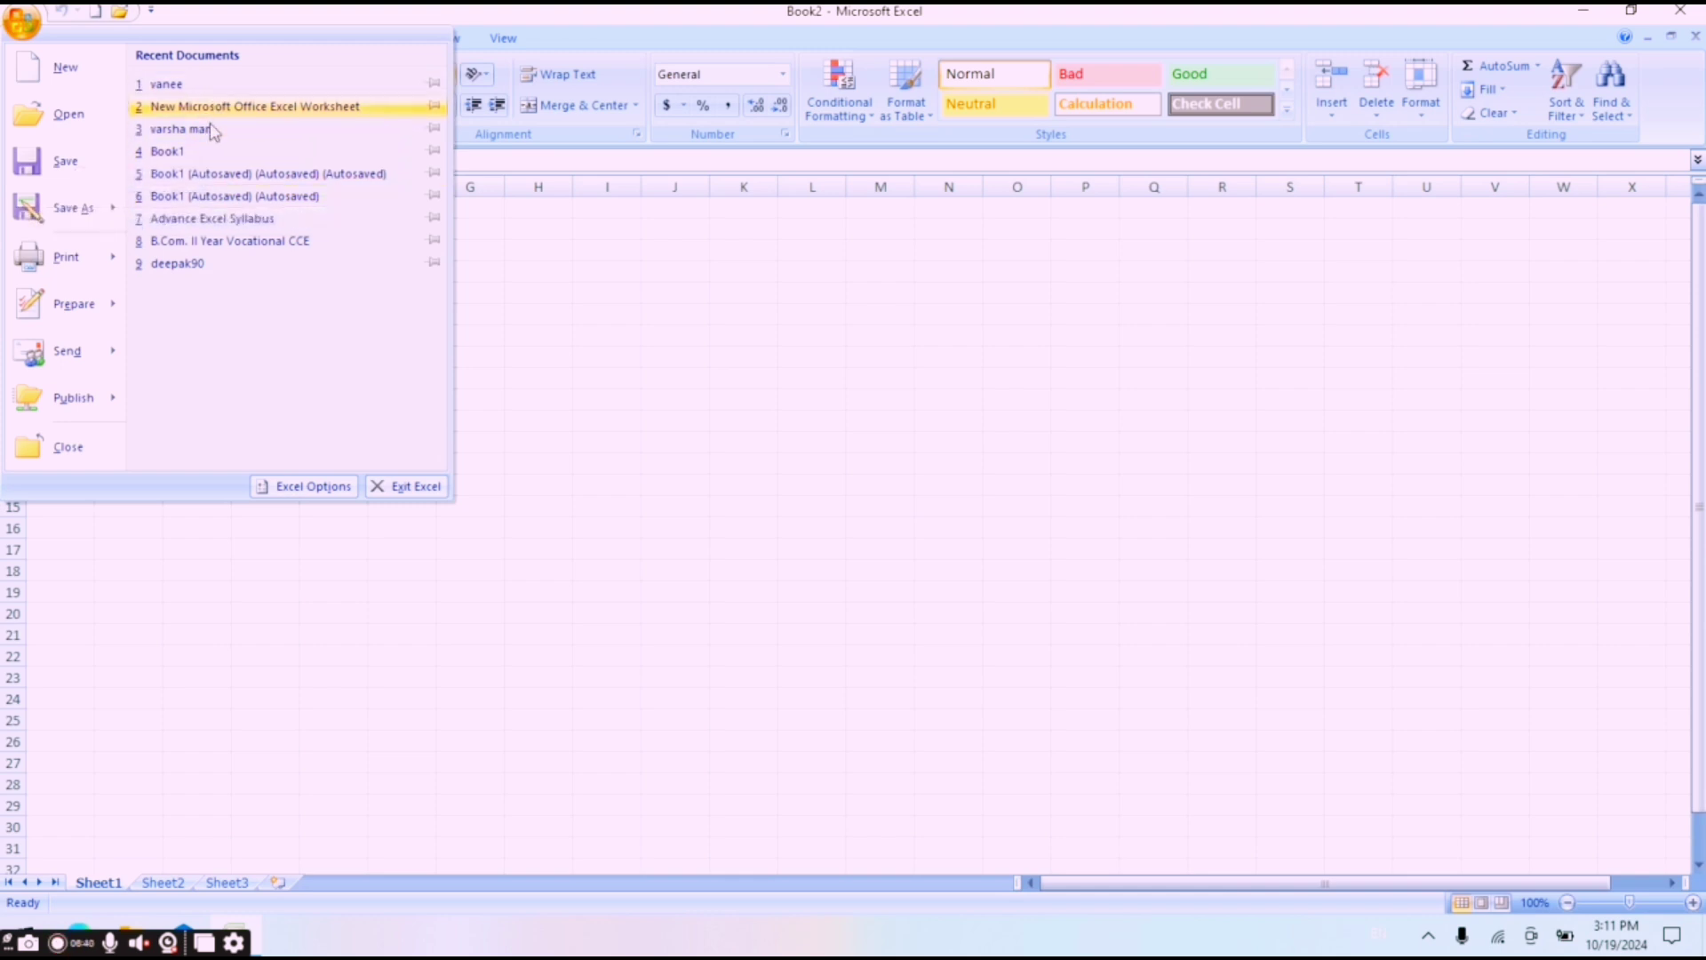
click(285, 488)
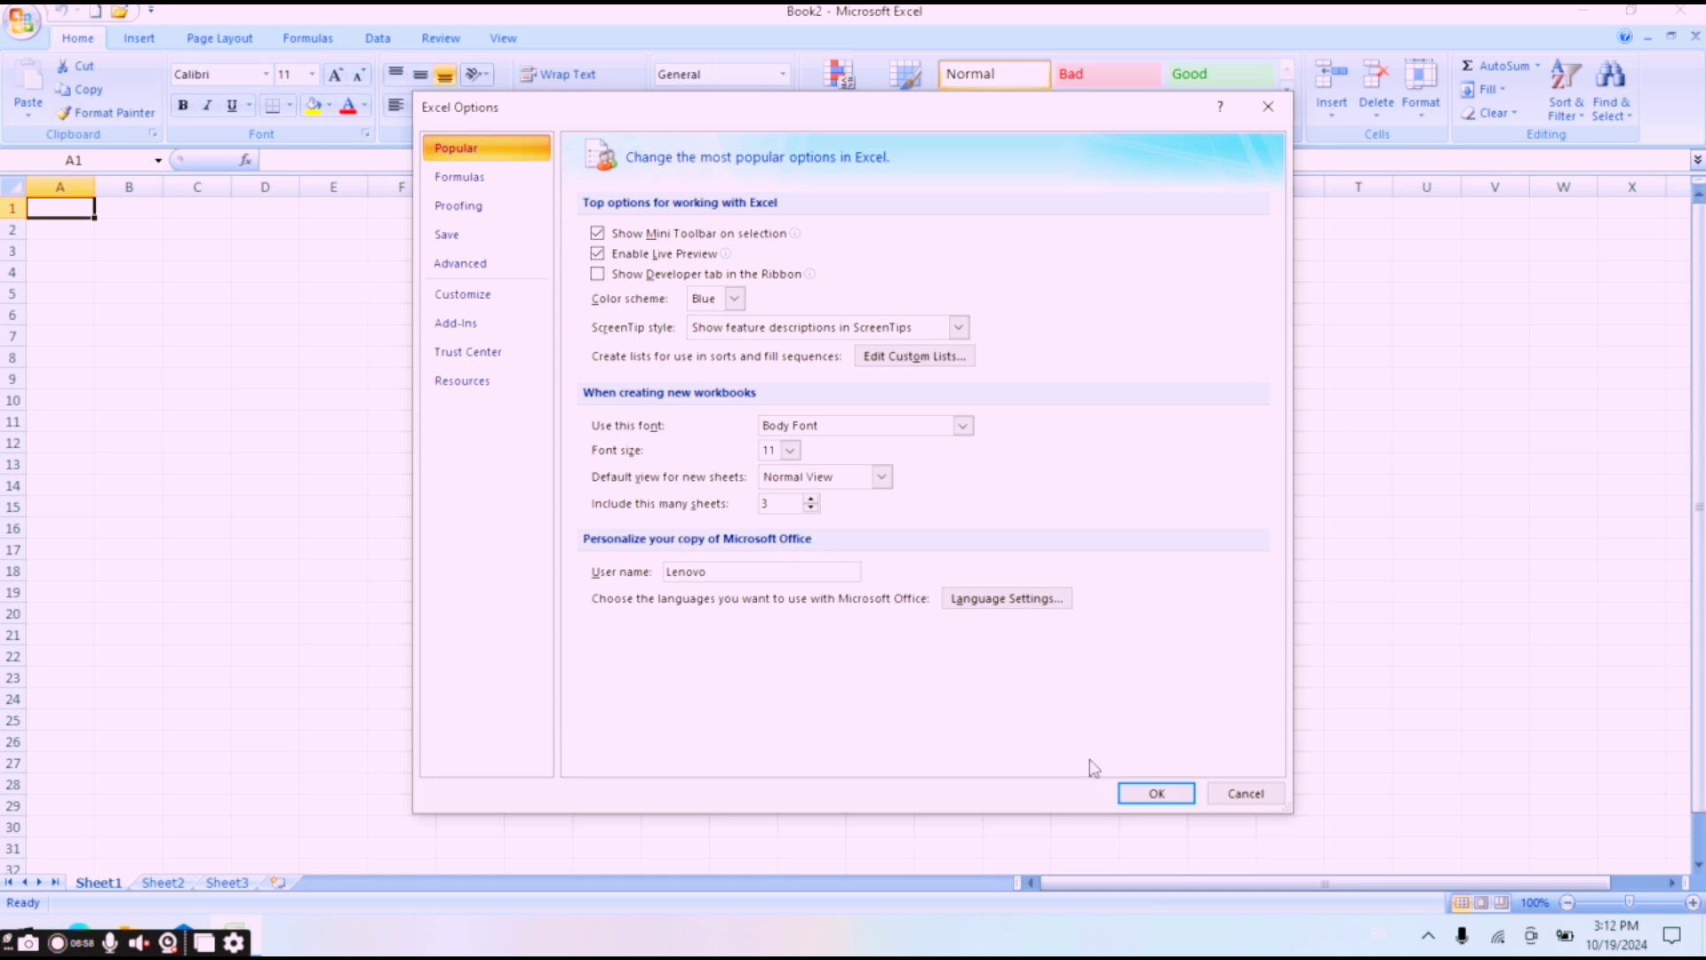
click(1243, 799)
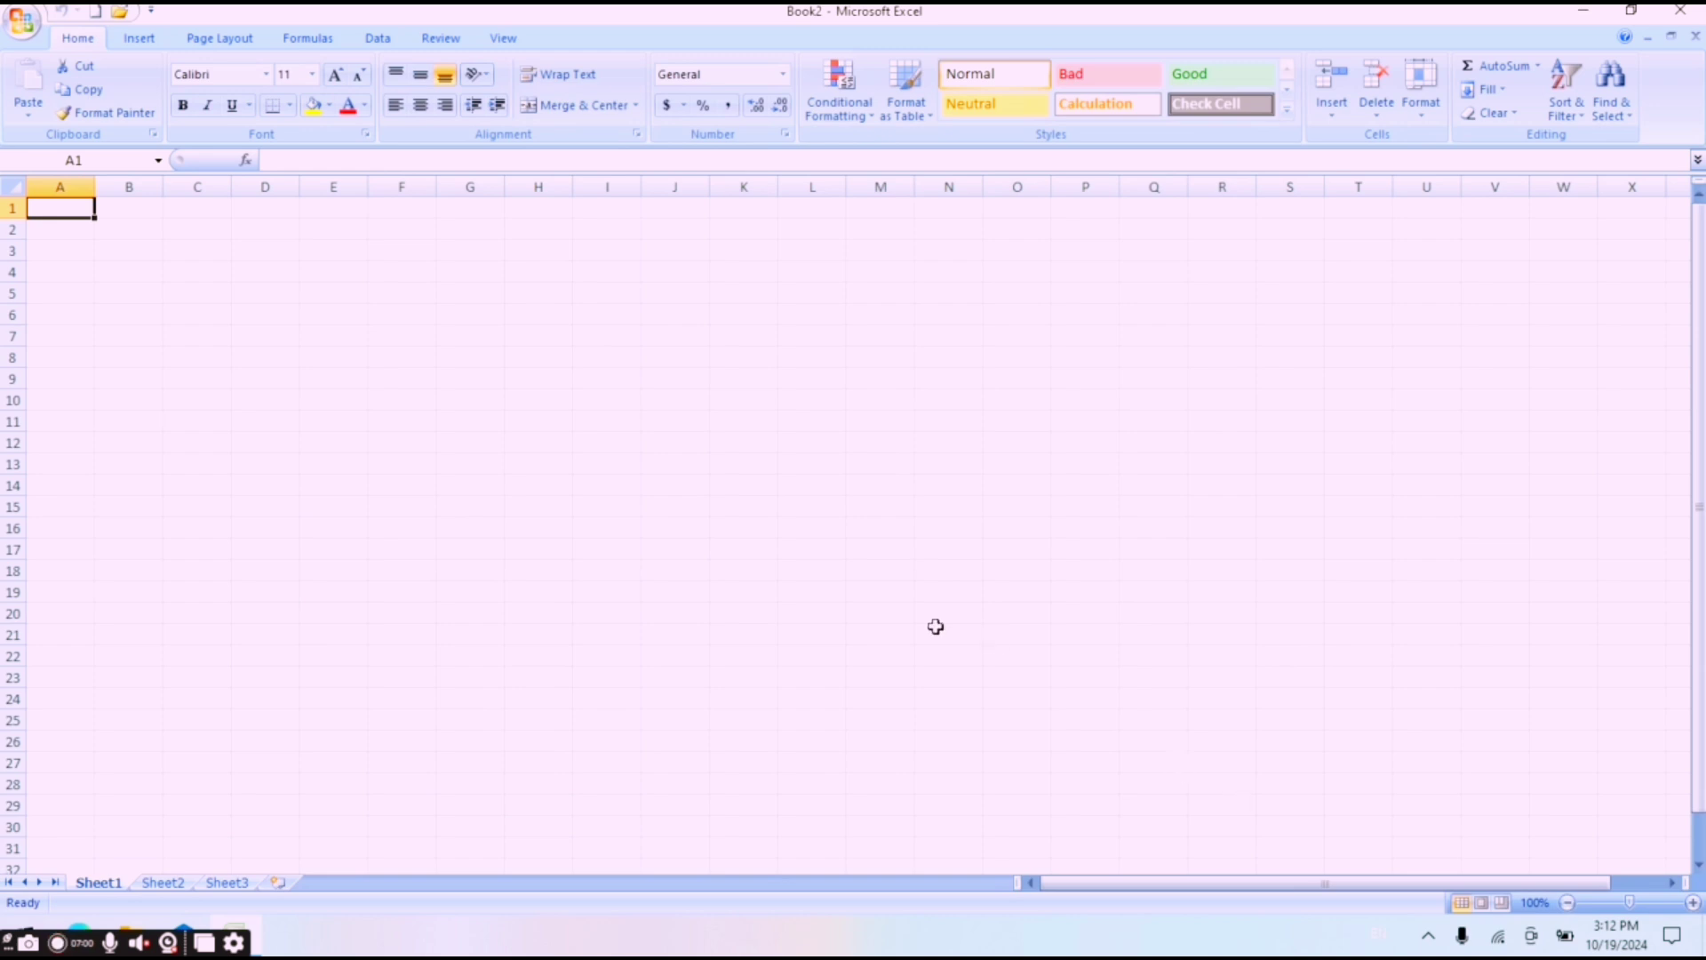
- Exit Excel and open the New Microsoft Office Excel Worksheet file from the desktop
click(22, 22)
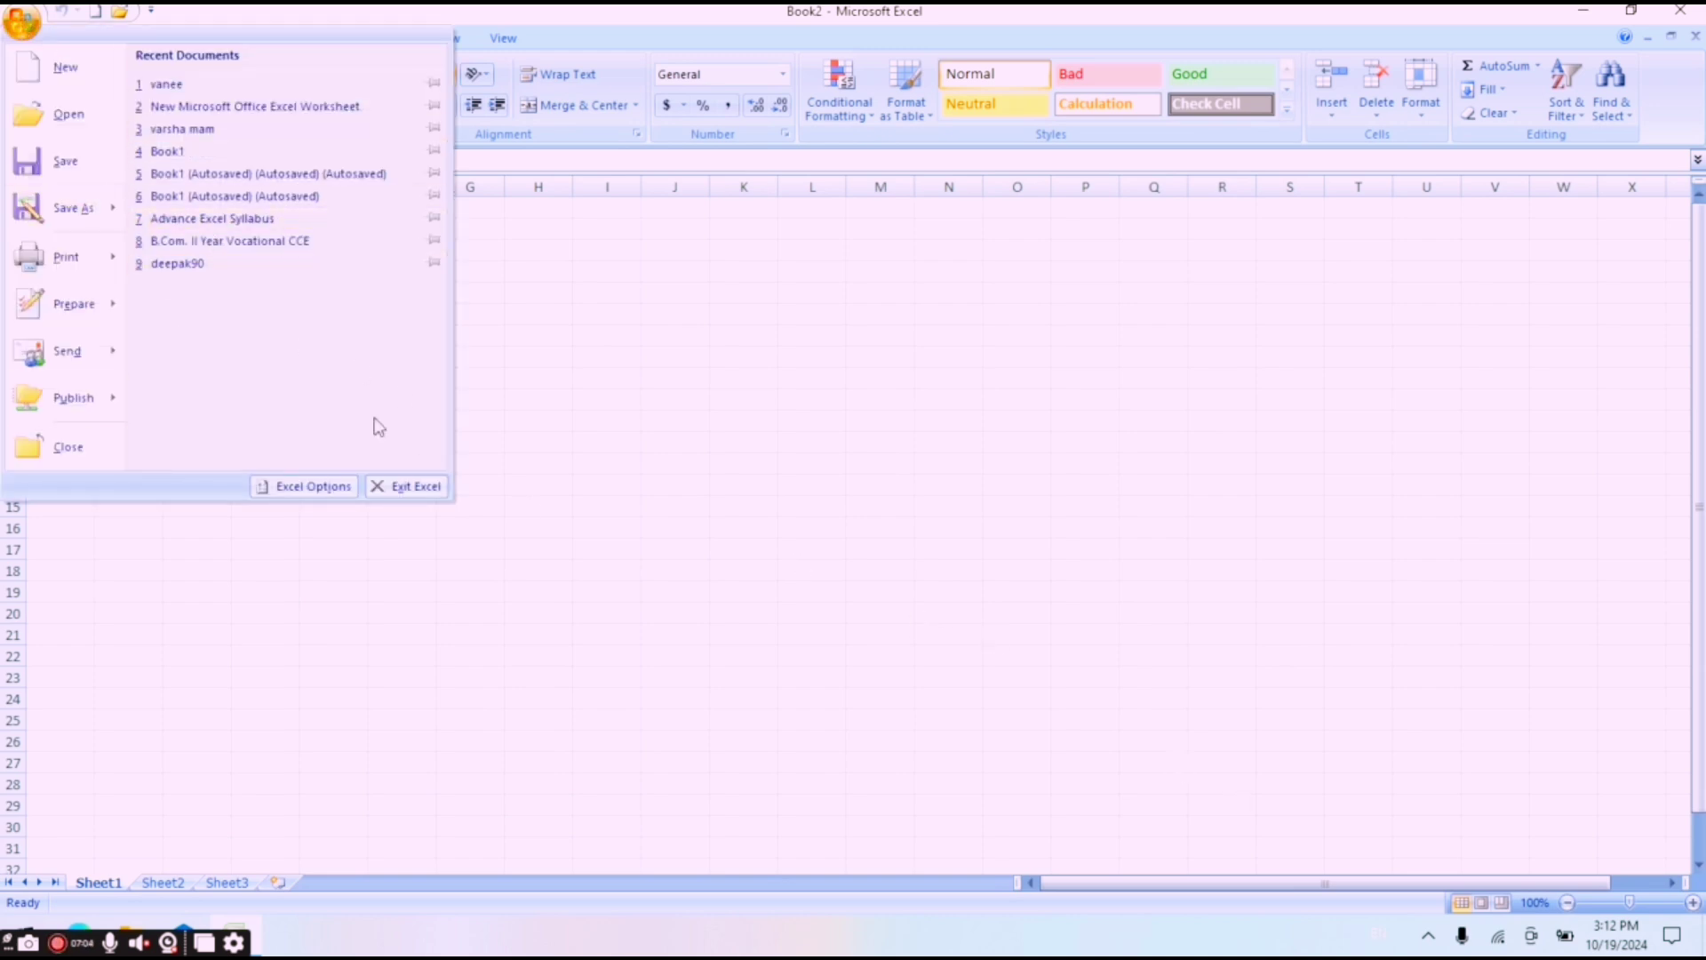
click(406, 487)
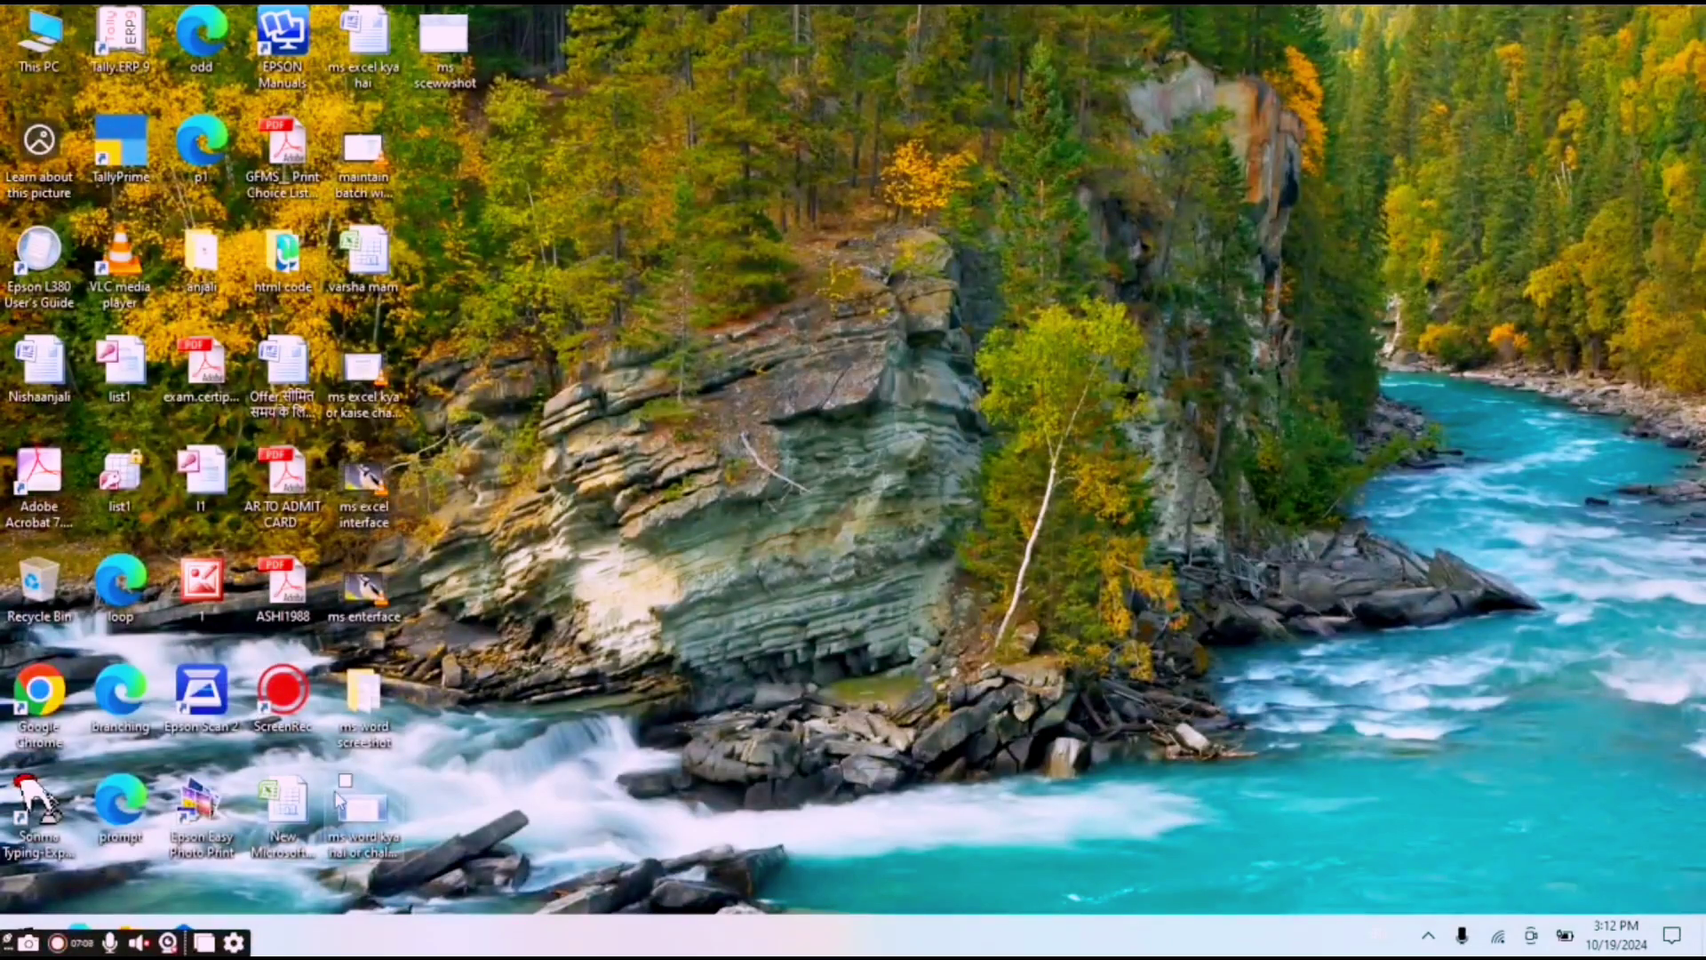
click(292, 806)
double_click(291, 805)
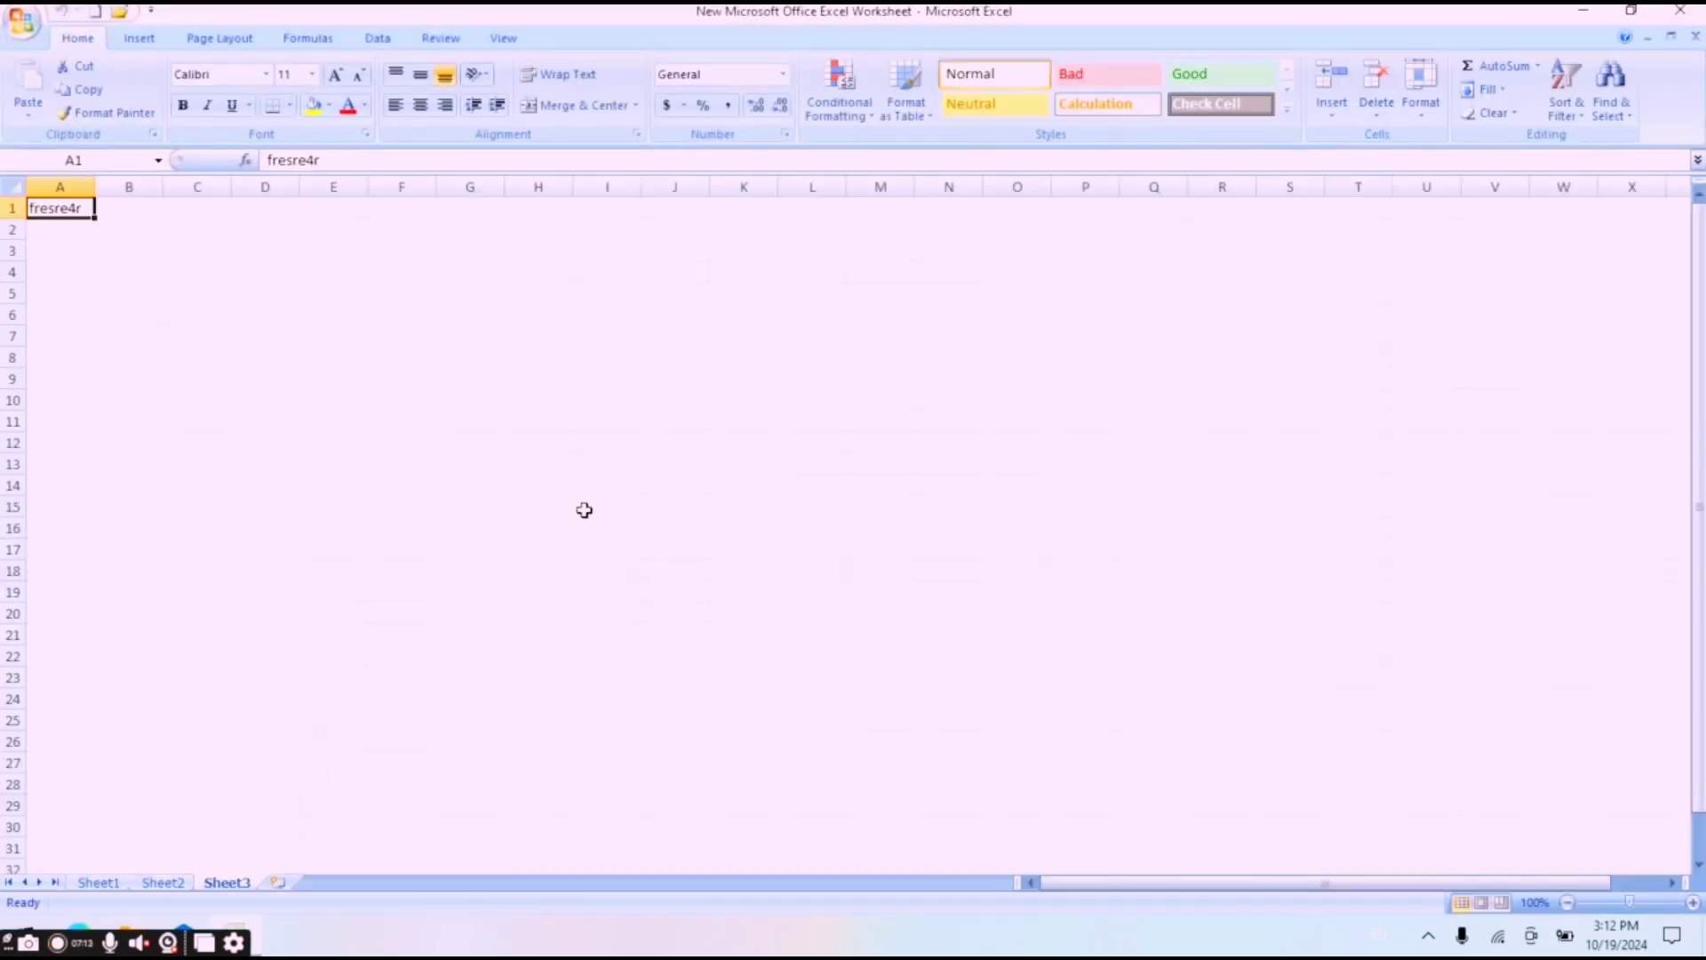
- Clear the text in cell A1 of Sheet3 and close the workbook, discarding the changes
key(BackSpace)
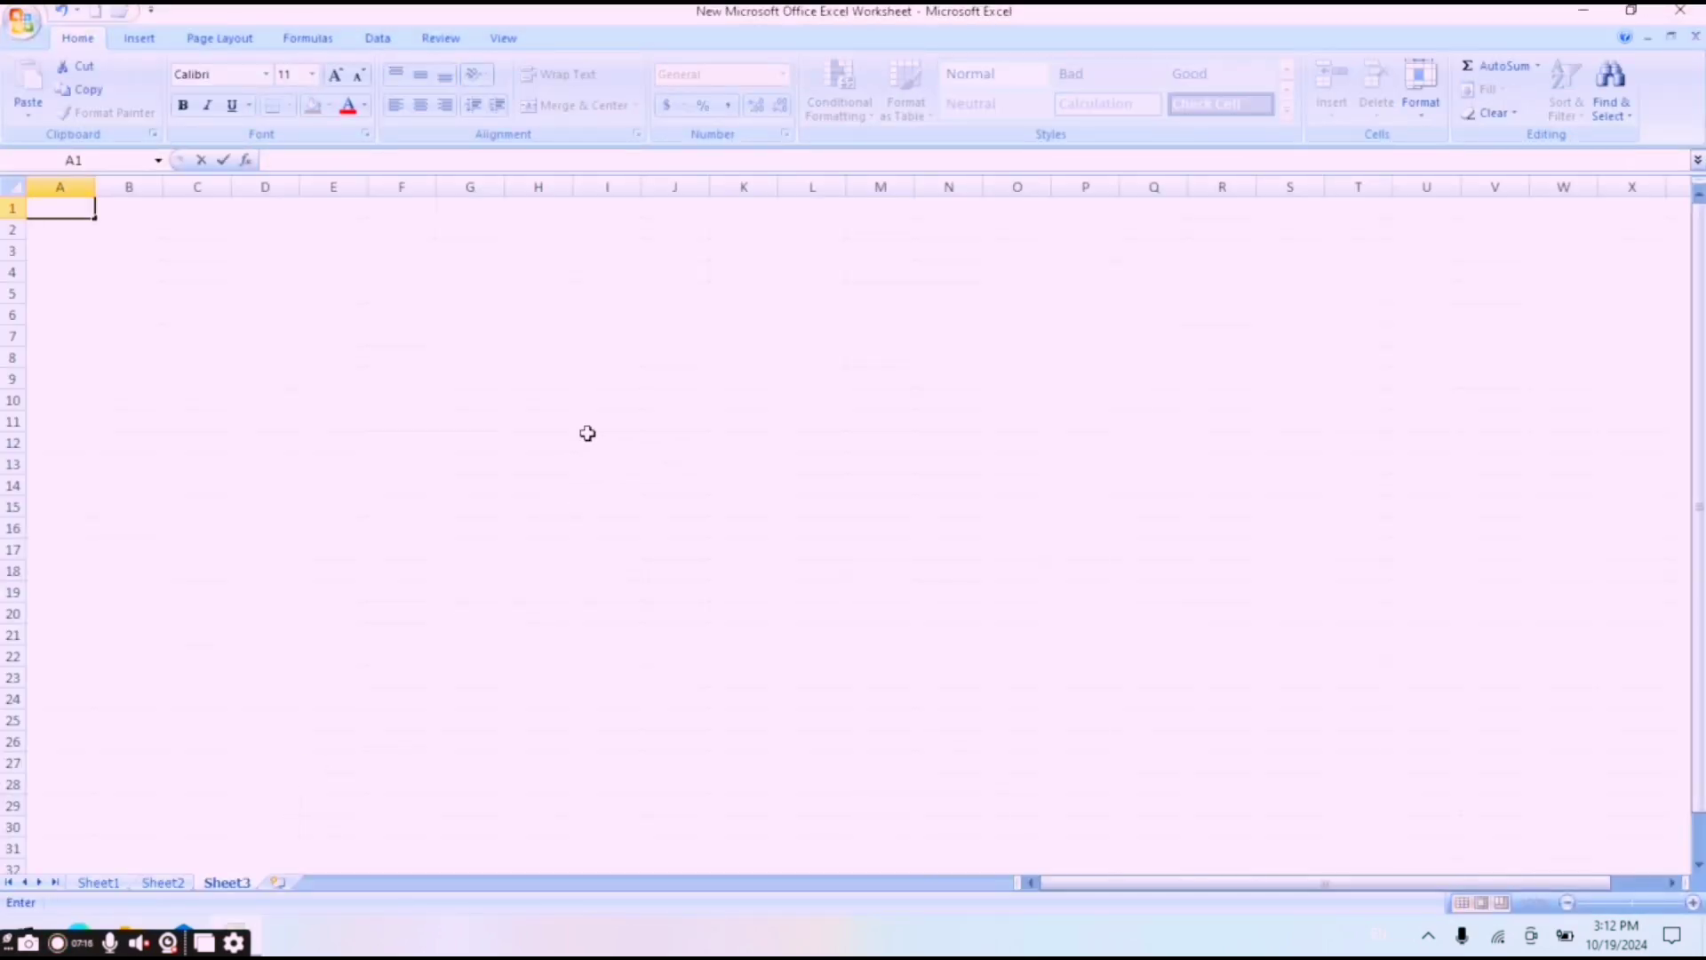
click(637, 421)
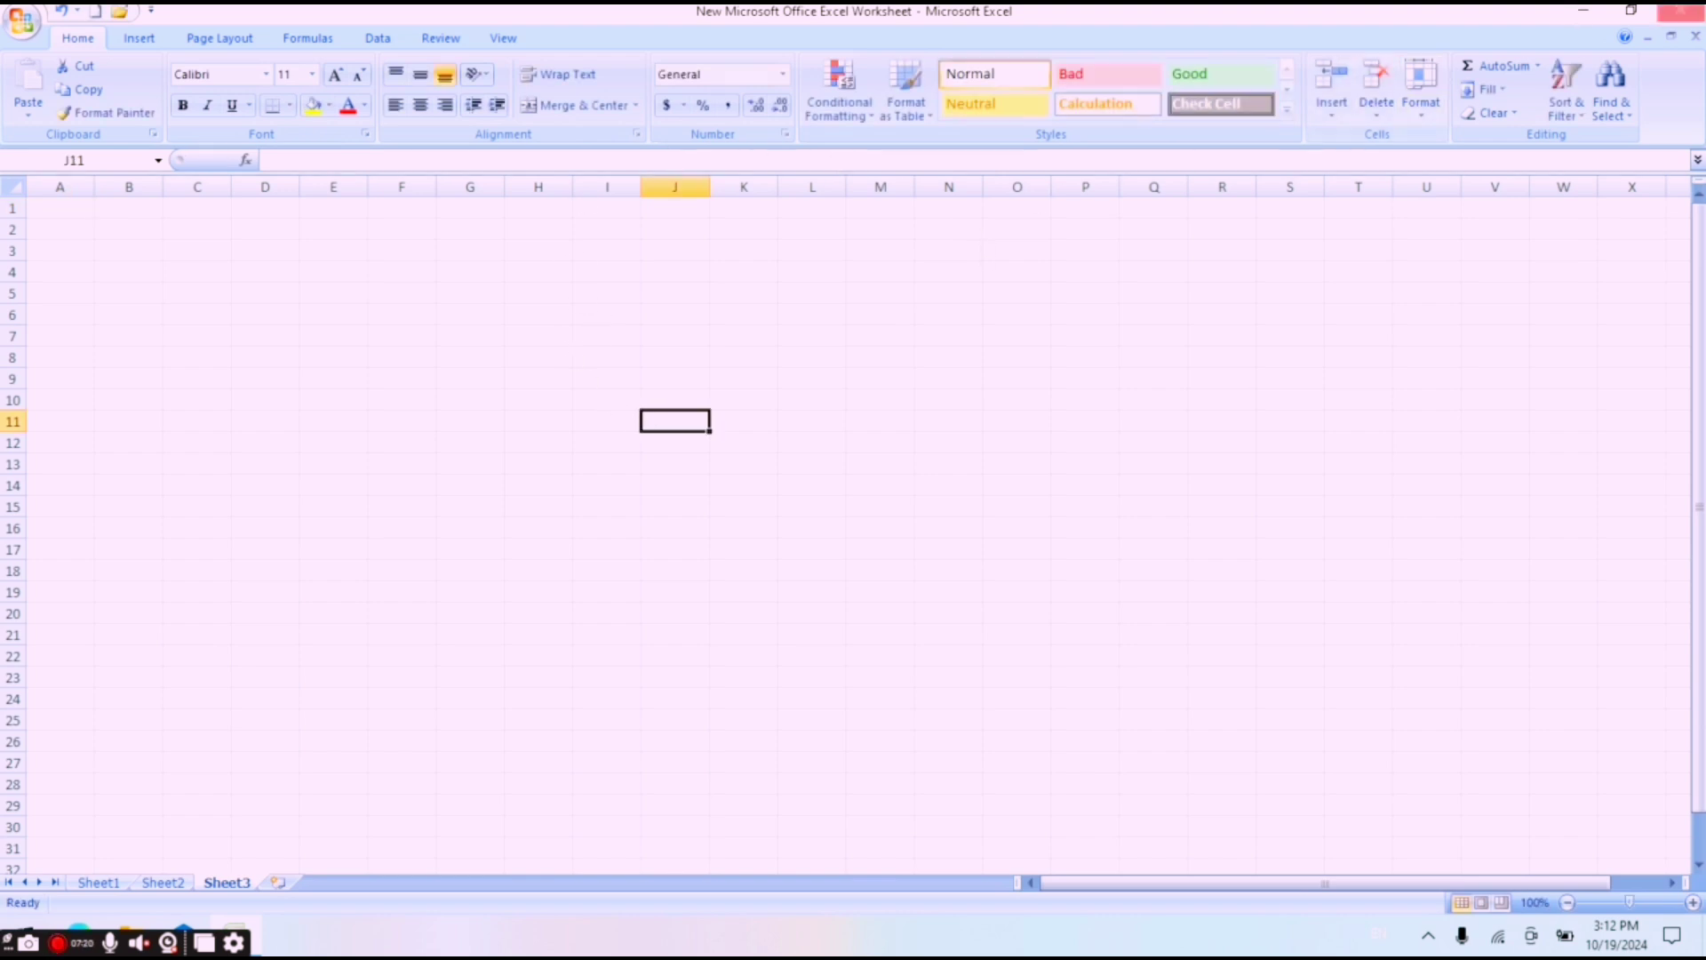
click(1686, 20)
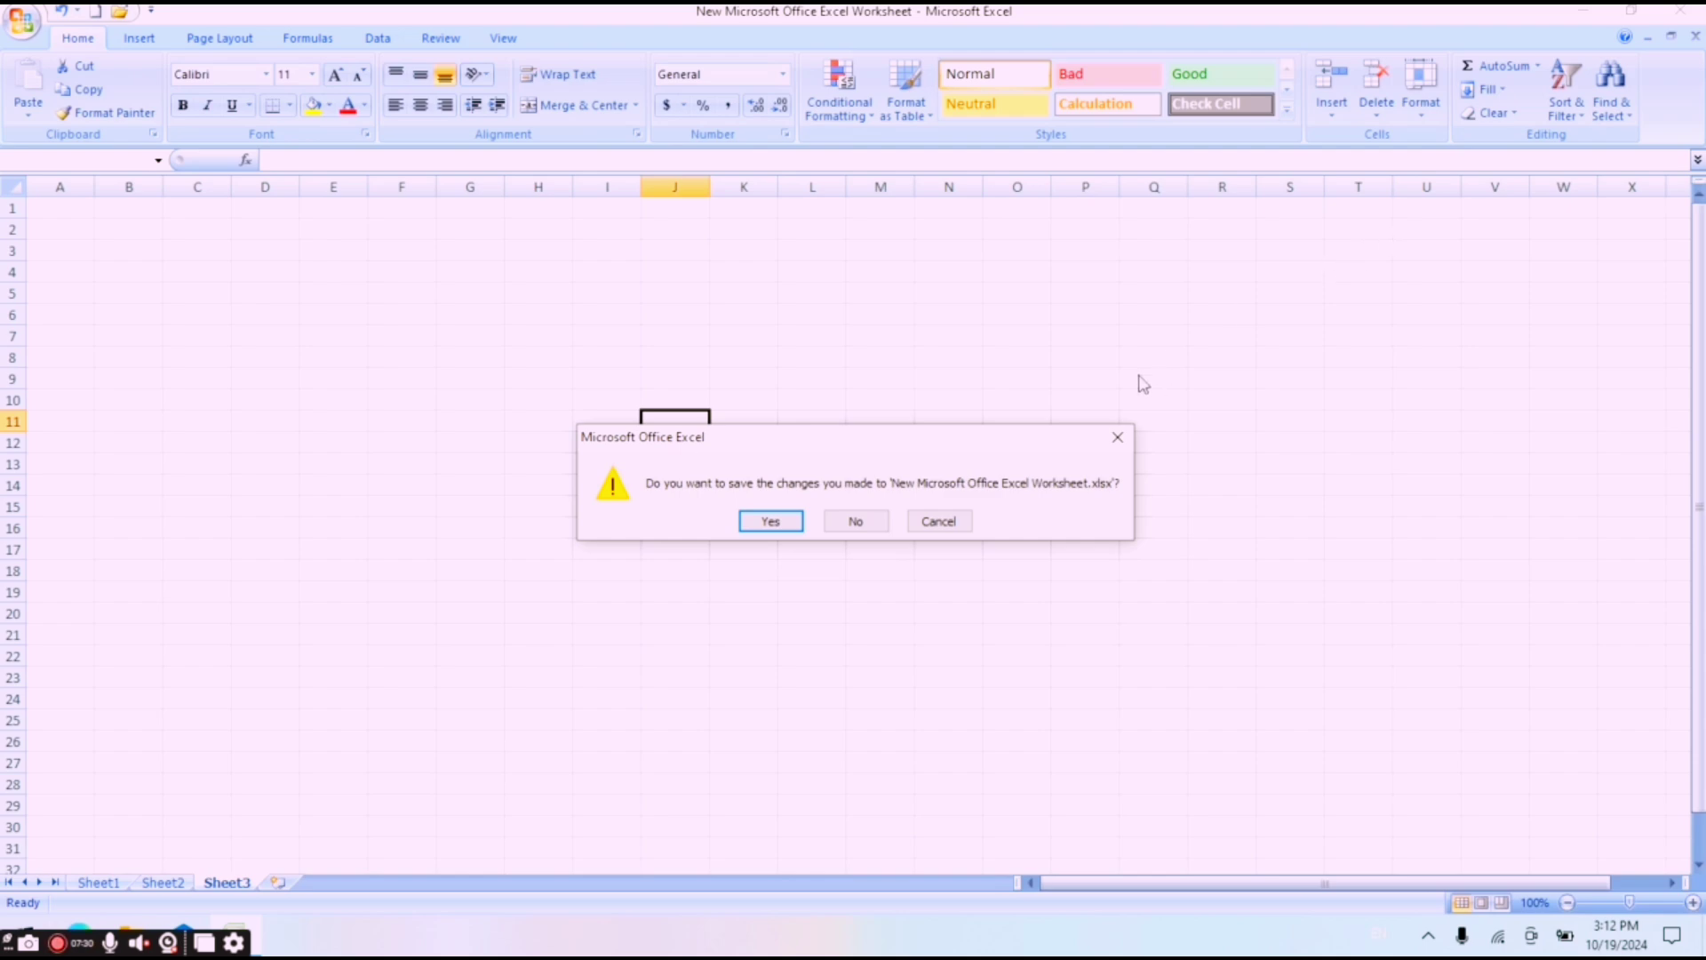
click(869, 522)
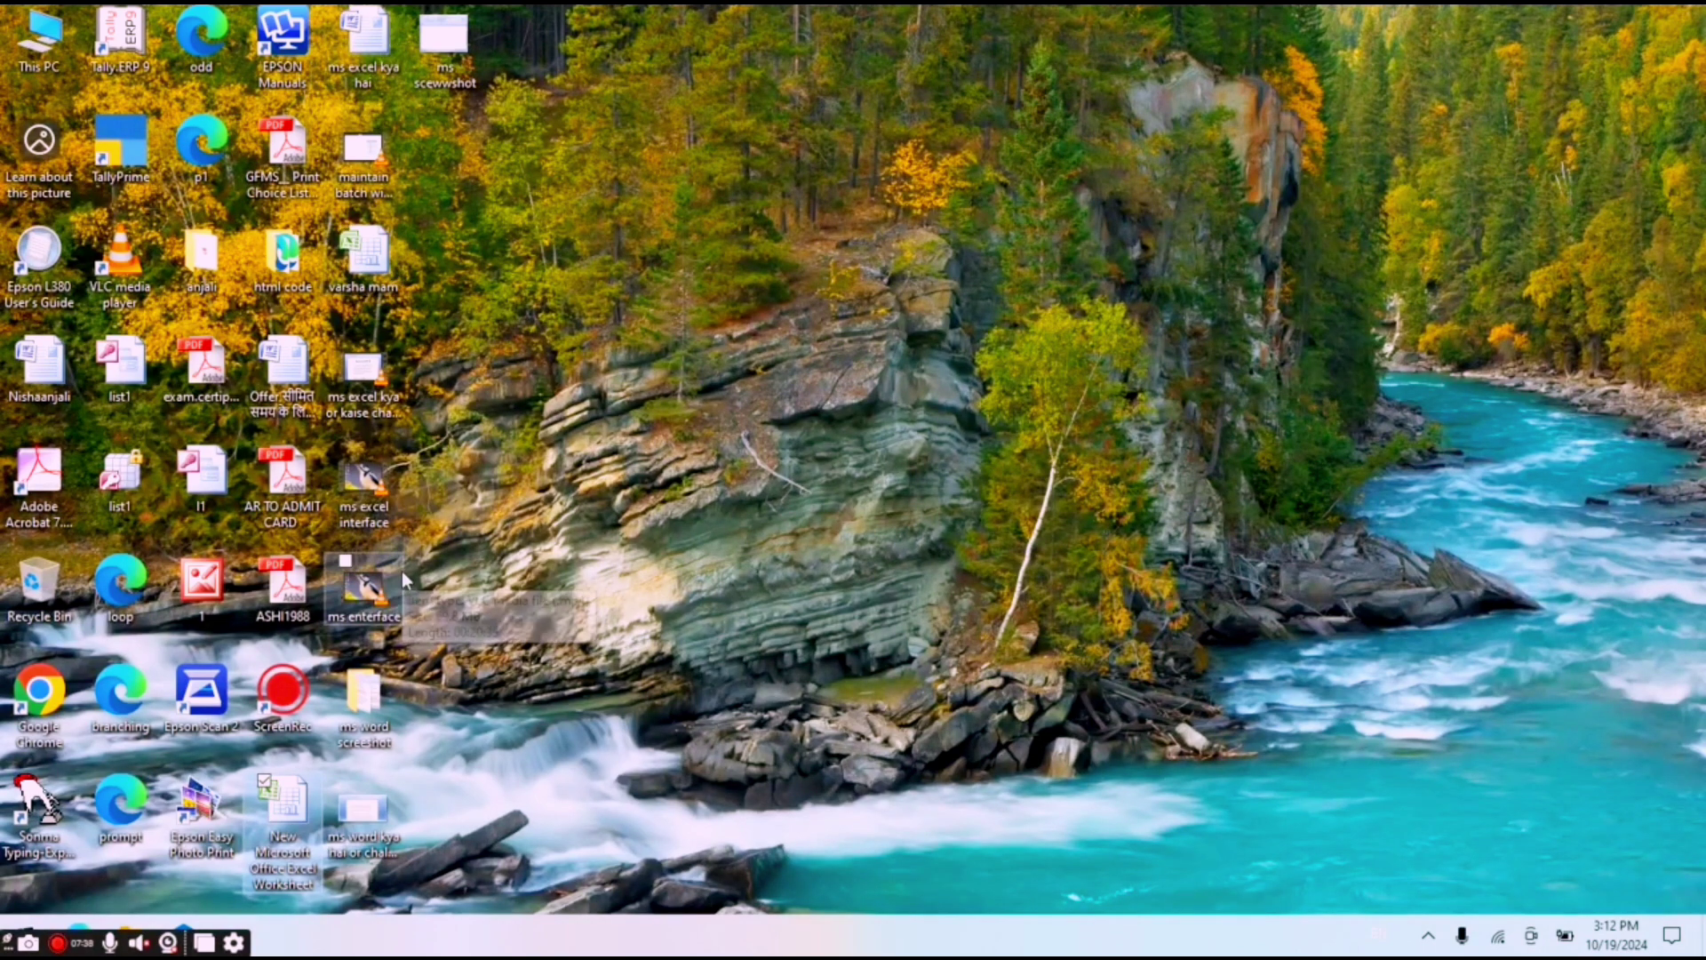
- Reopen the New Microsoft Office Excel Worksheet file from the desktop, restored down to a smaller window with increased height
double_click(281, 827)
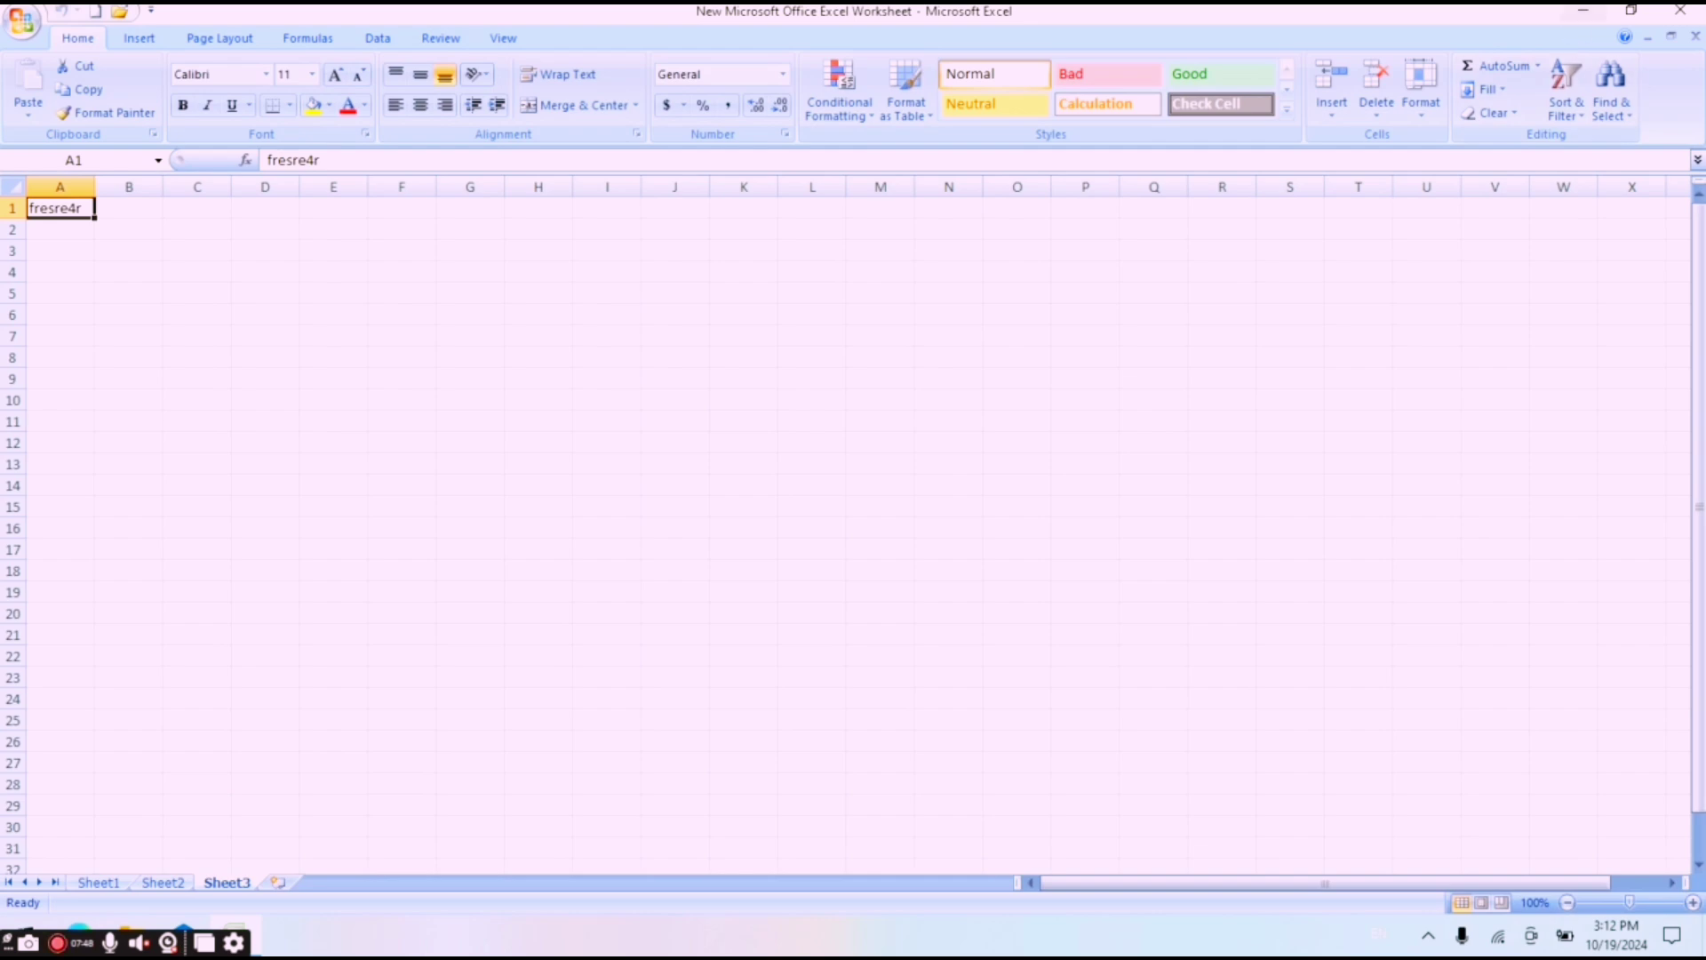
click(1632, 13)
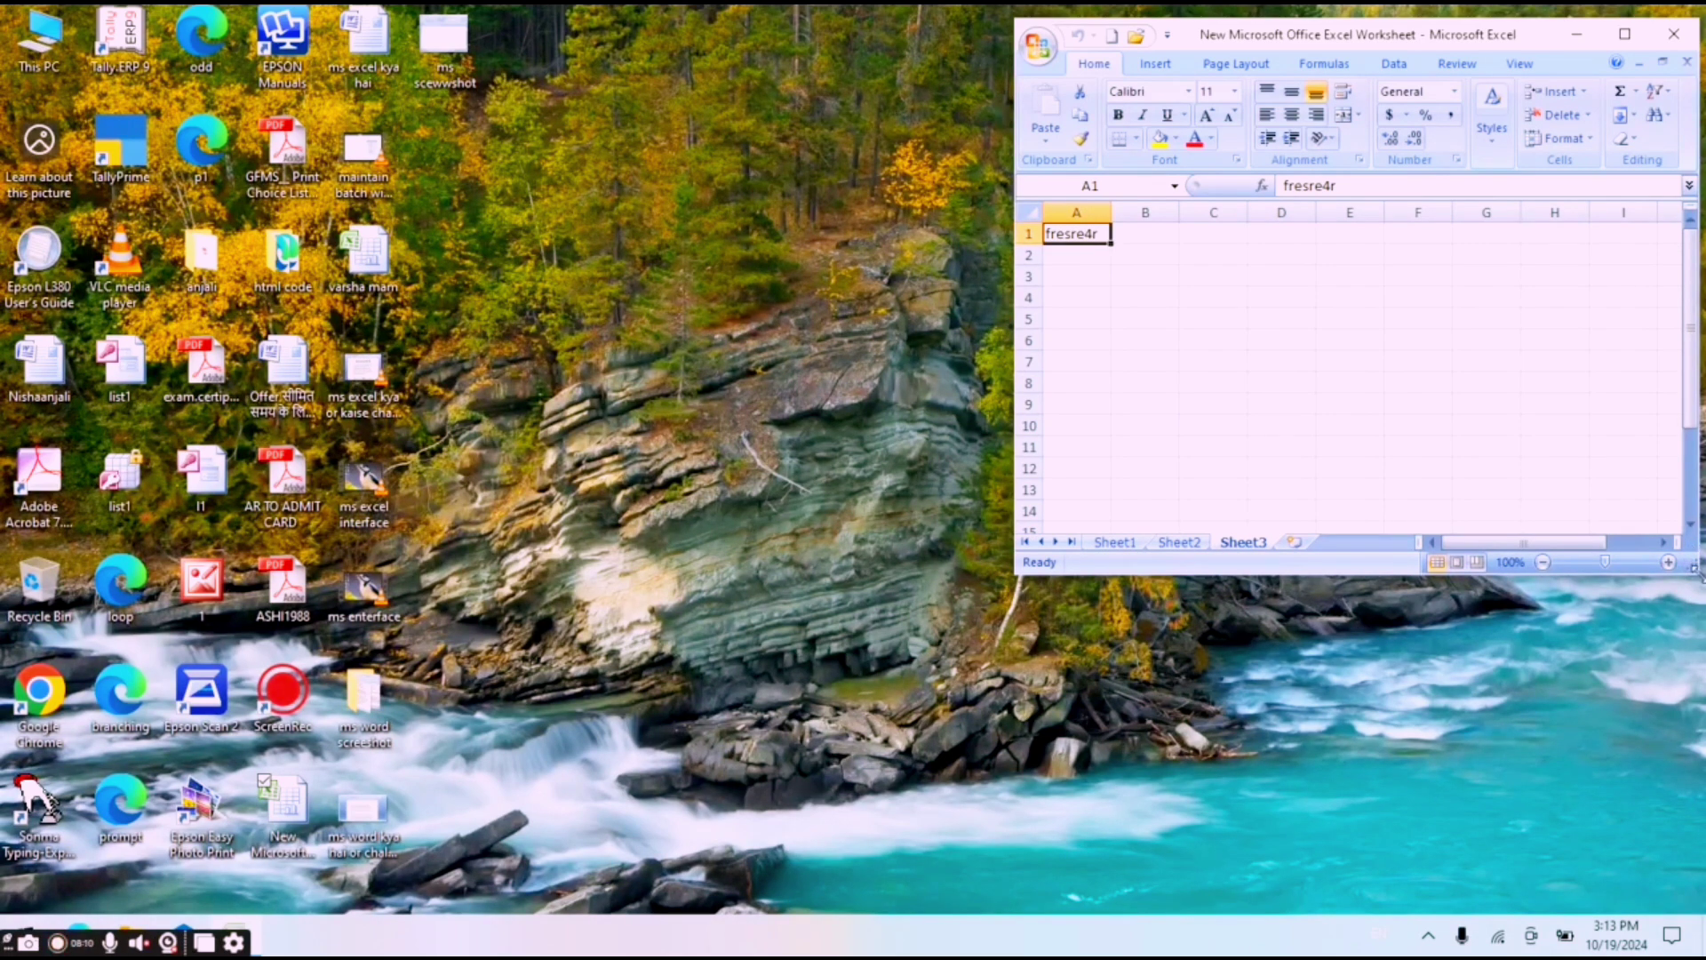
drag(1697, 575, 1677, 734)
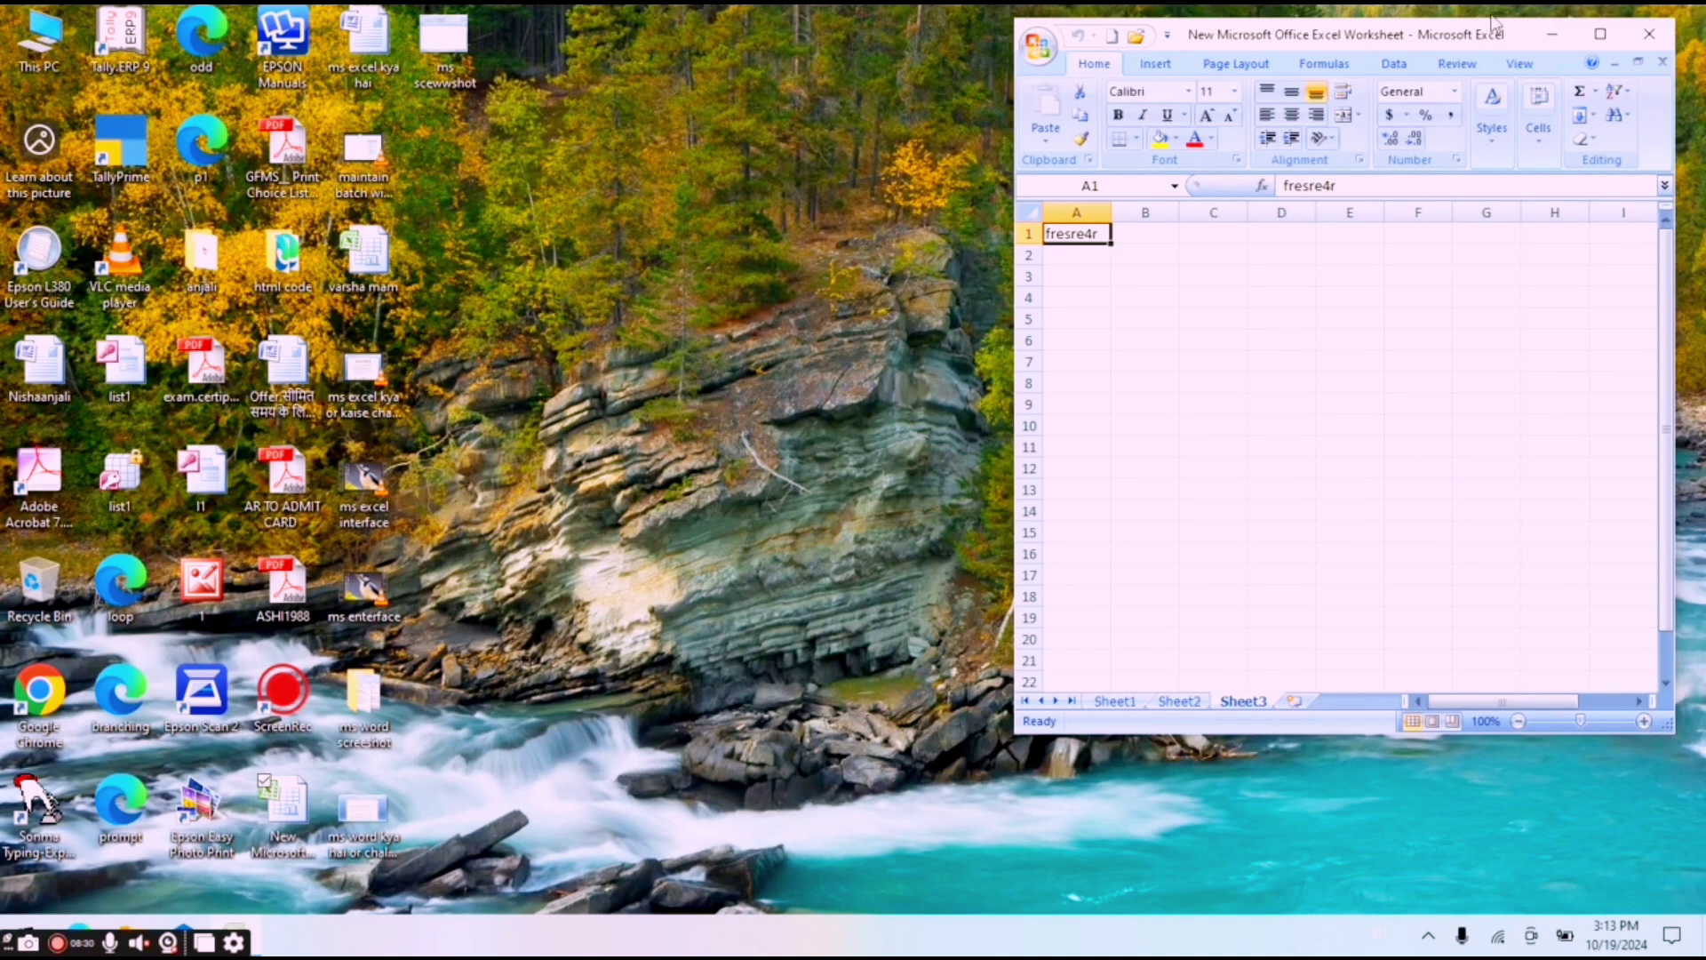
- Collapse row 14 of Sheet3 to zero height and return focus to the worksheet window
key(alt+Tab)
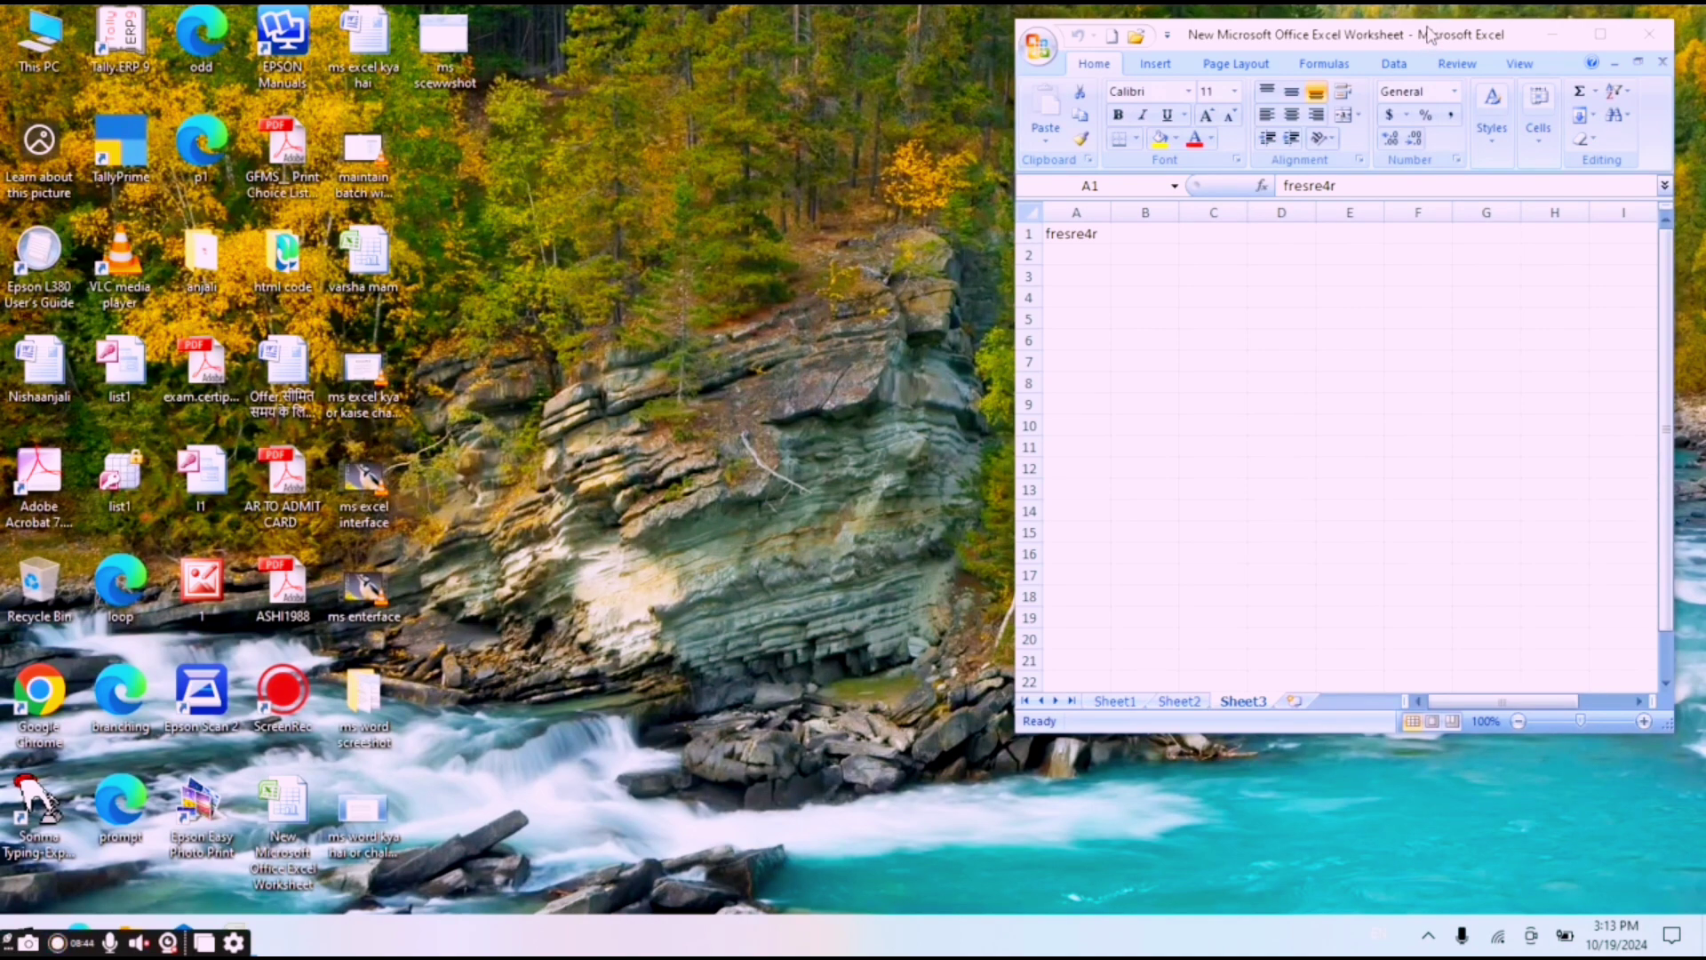
click(1210, 382)
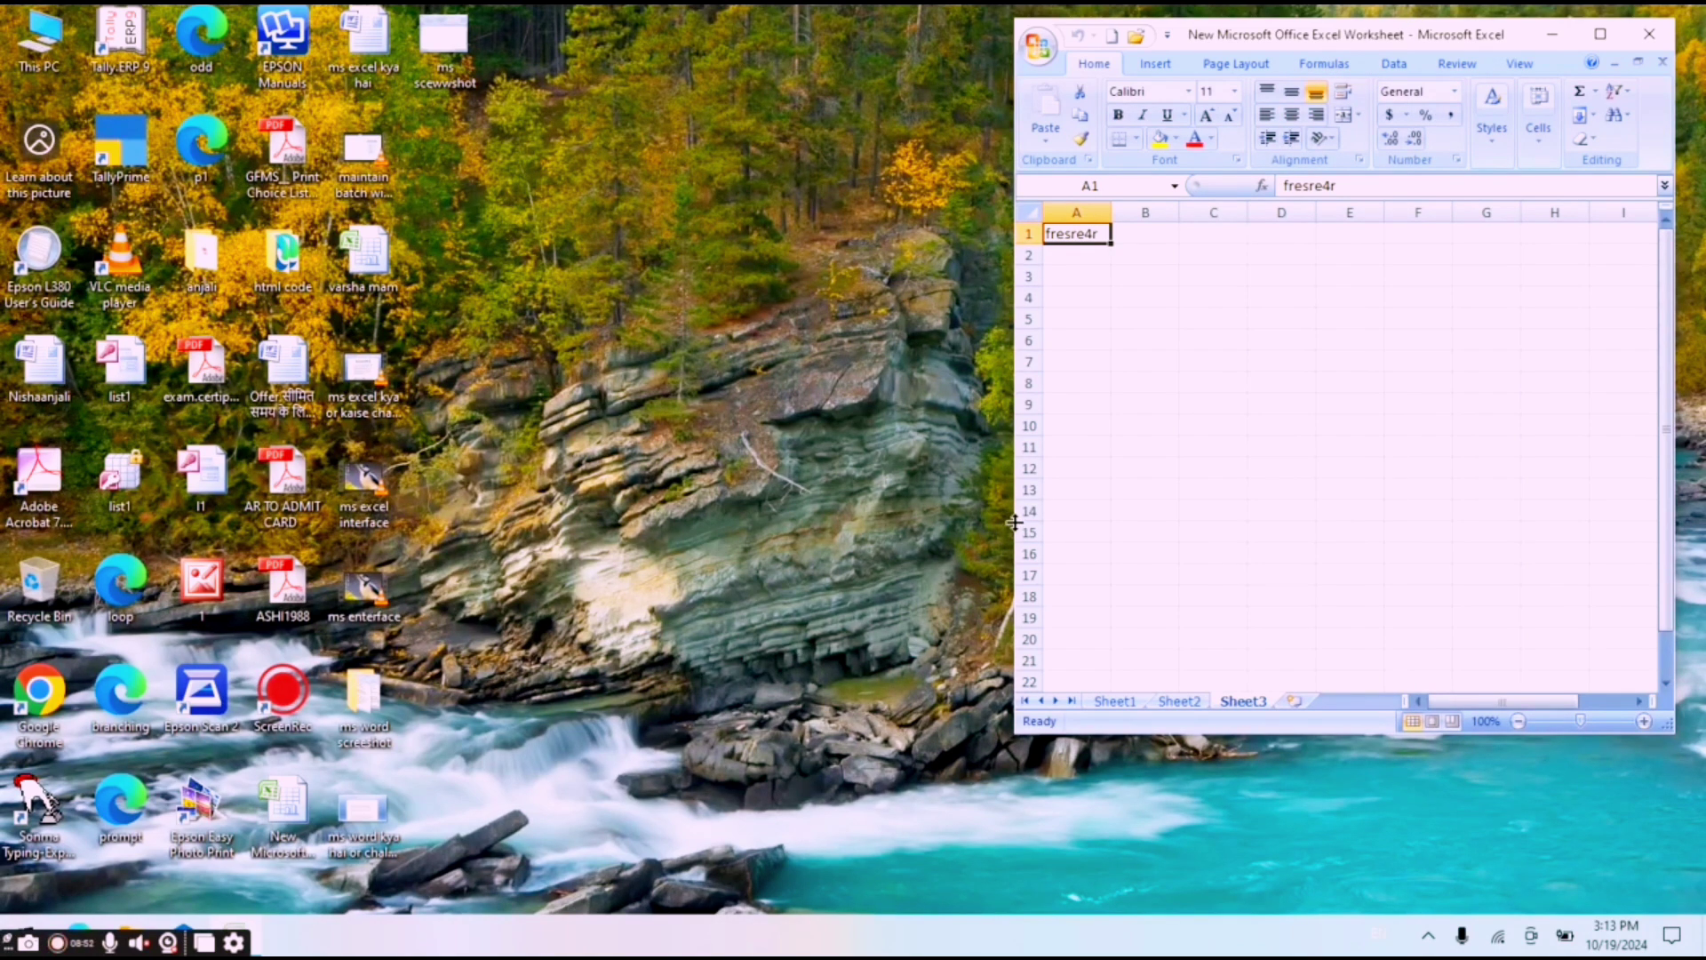
drag(1014, 523, 1123, 500)
click(1677, 19)
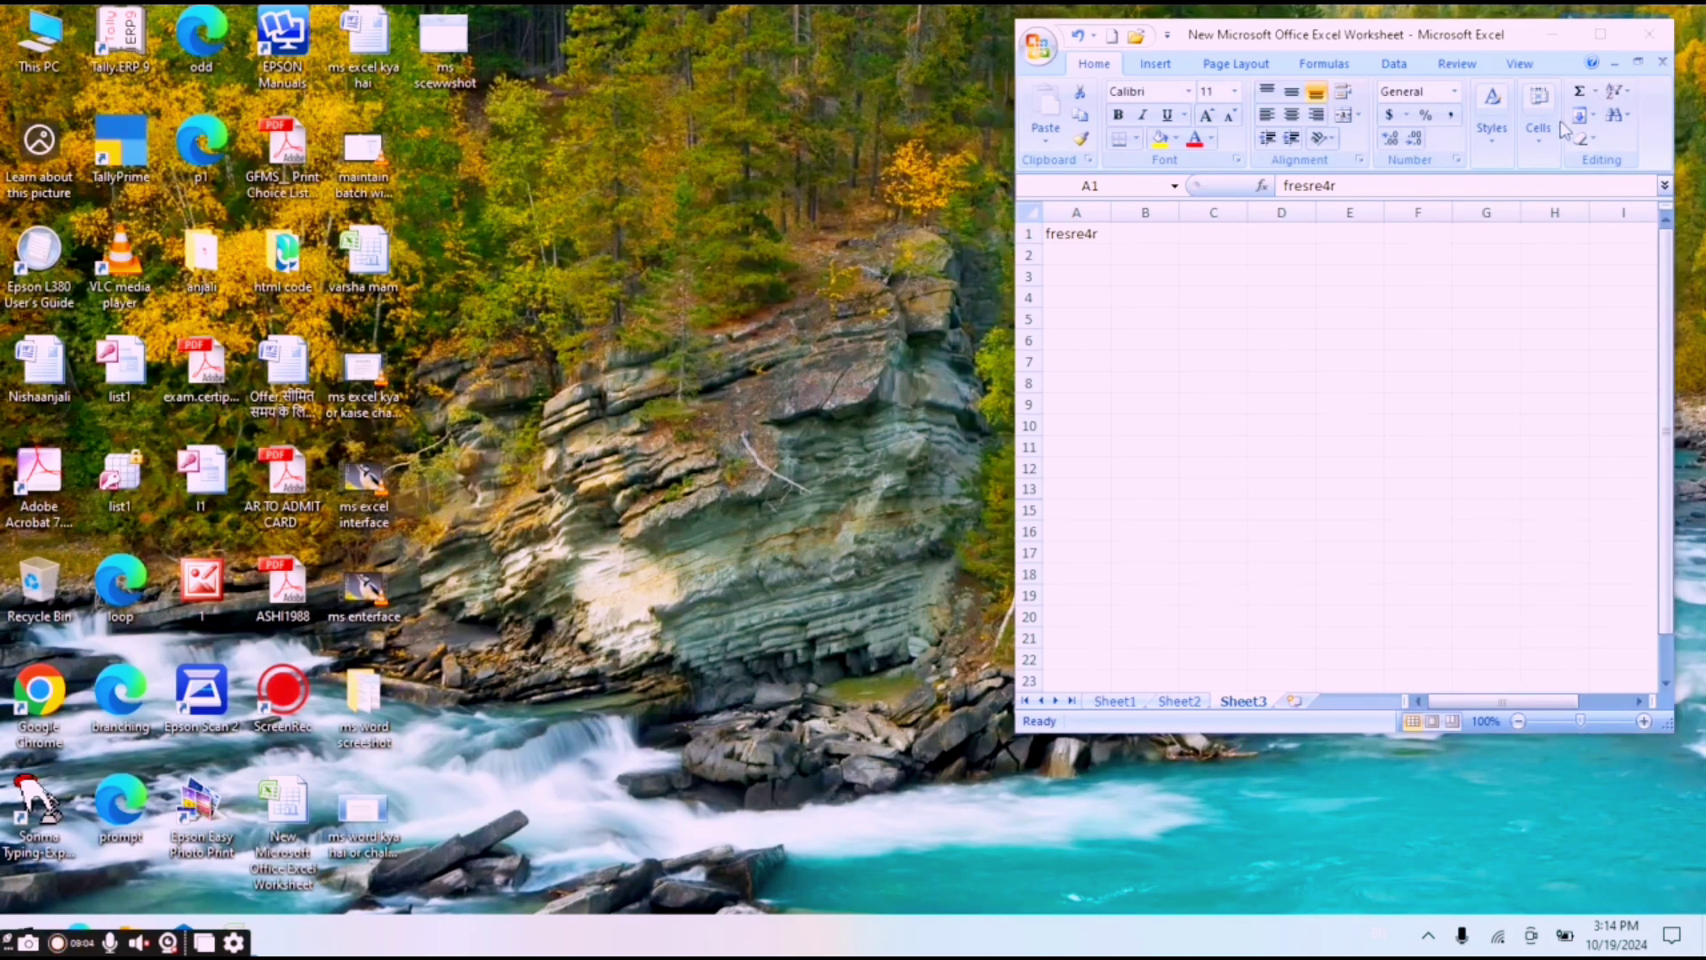
click(1185, 398)
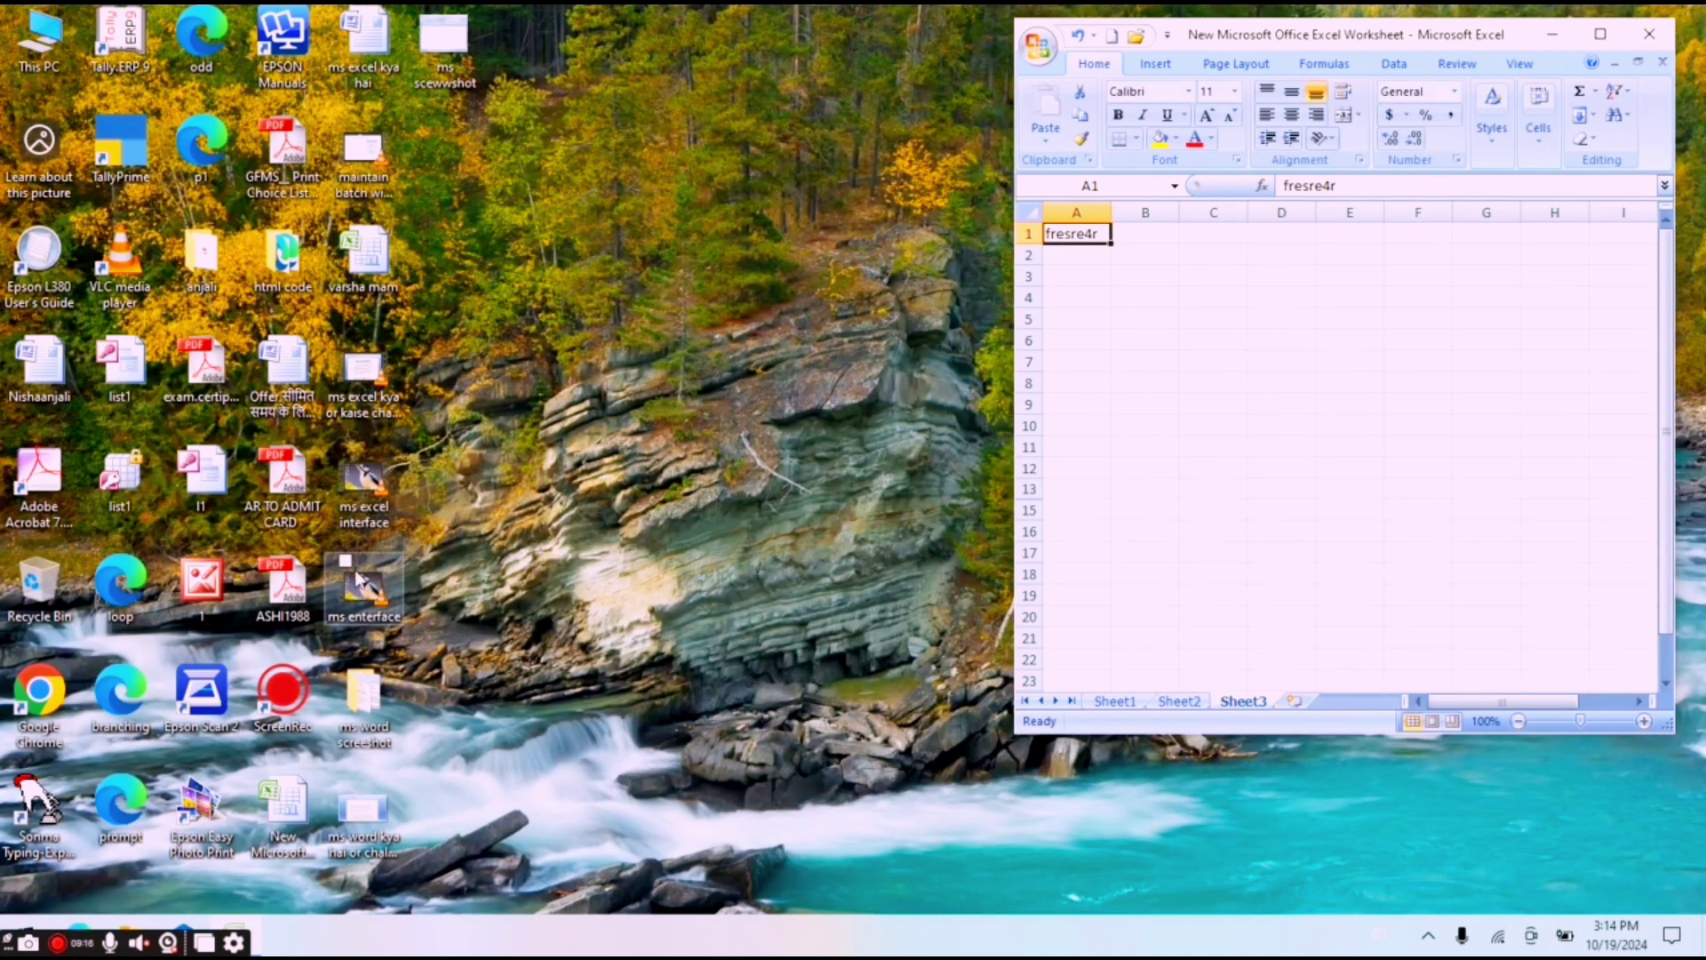
- Open the Offer Word document from the desktop and place its restored-down window beside the Excel window
double_click(292, 405)
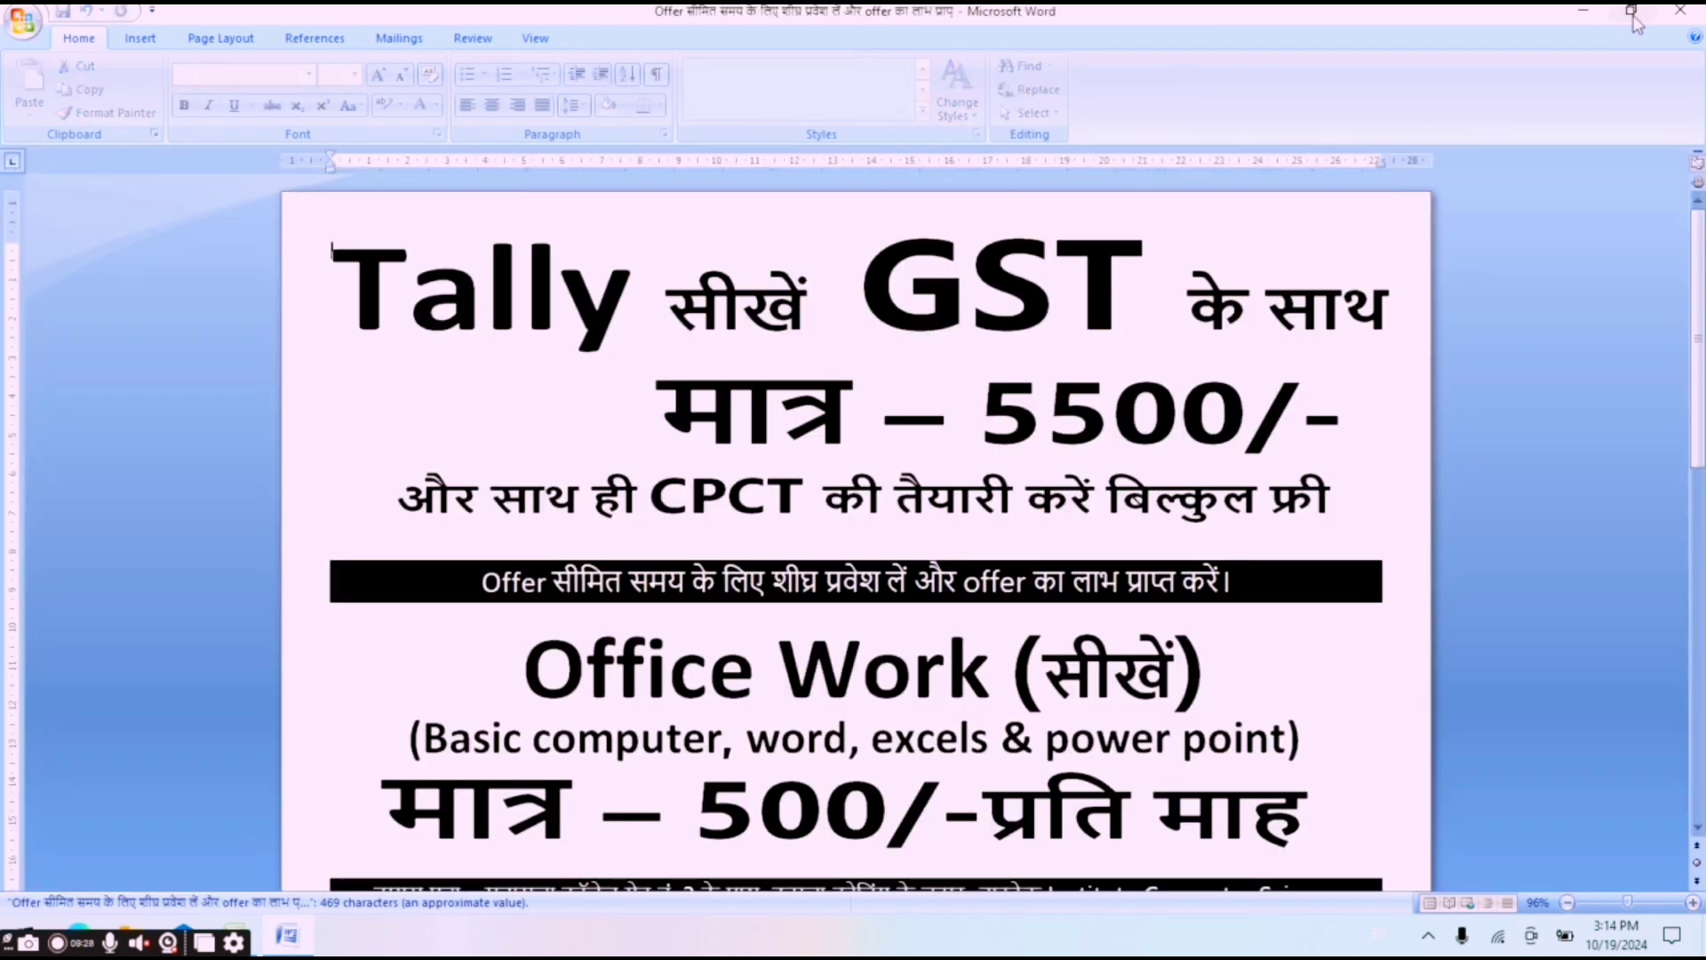
click(1631, 12)
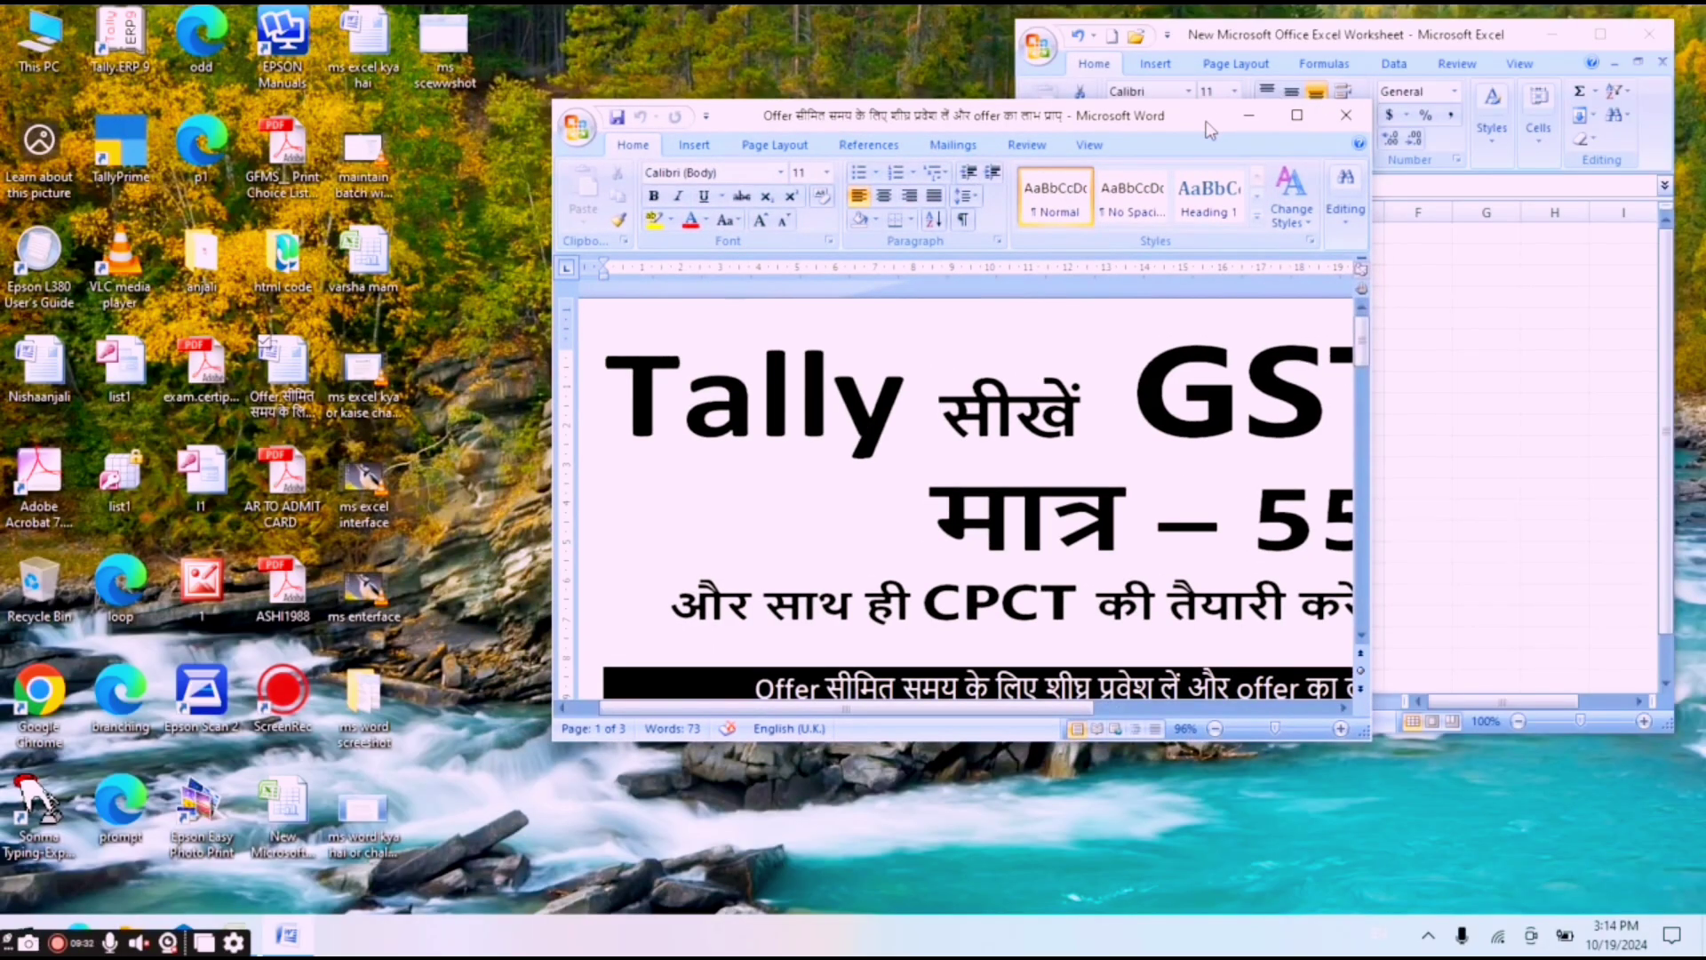
drag(1210, 131, 818, 107)
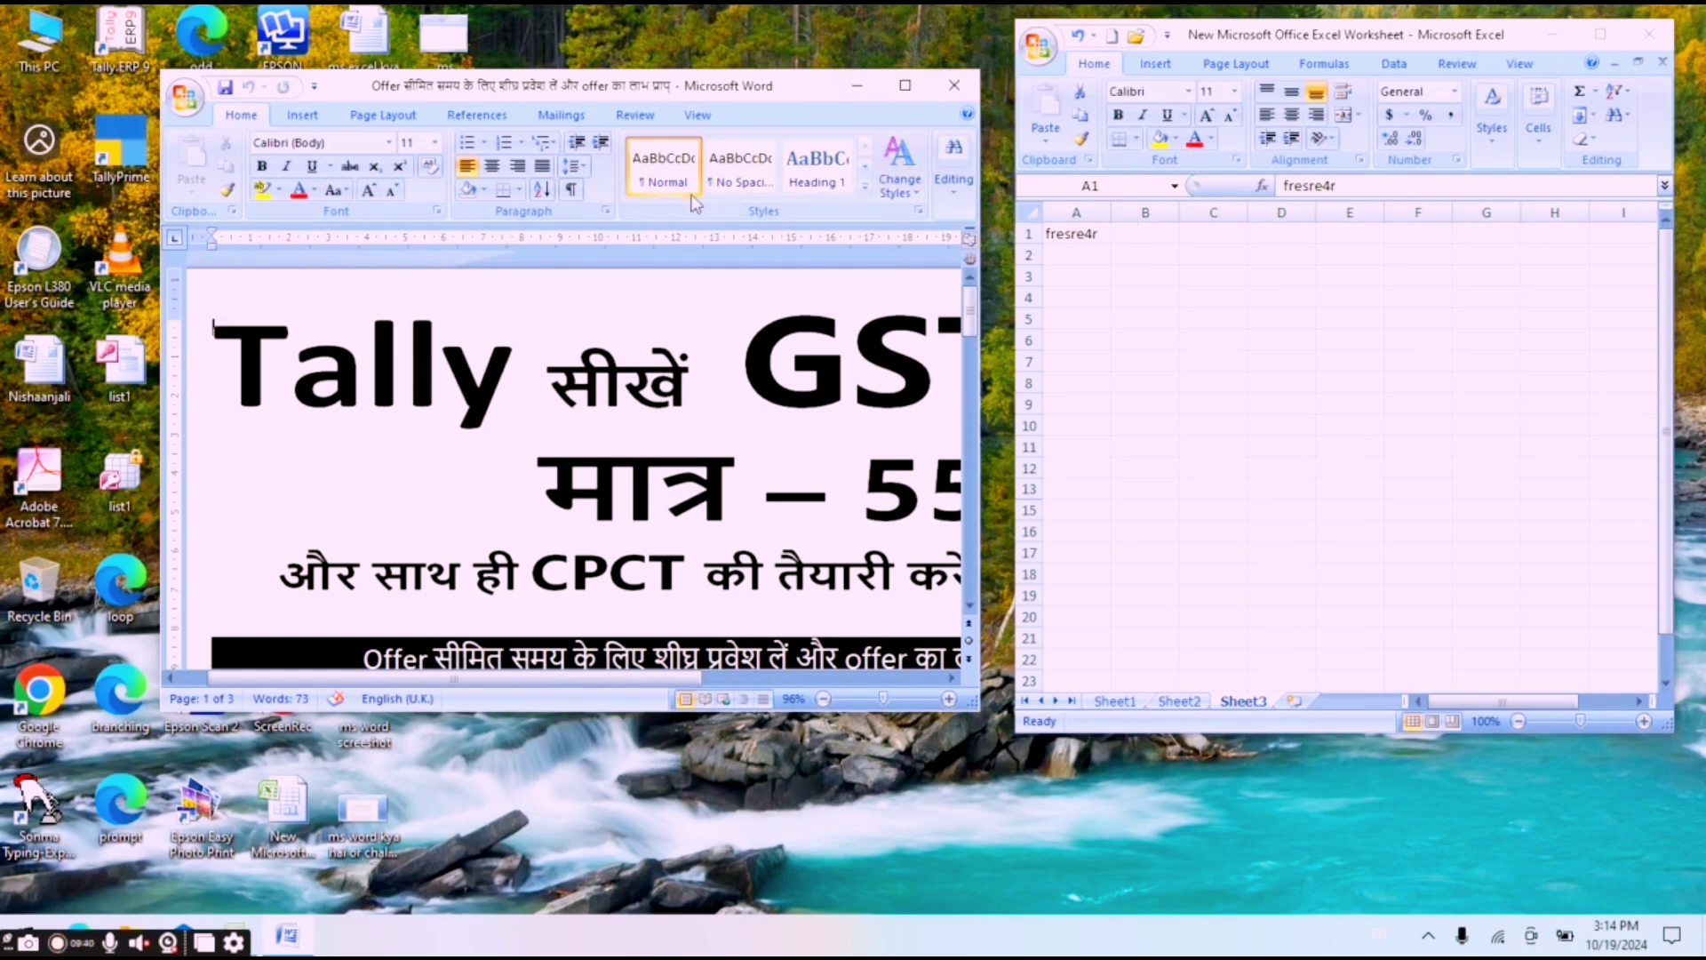
right_click(793, 62)
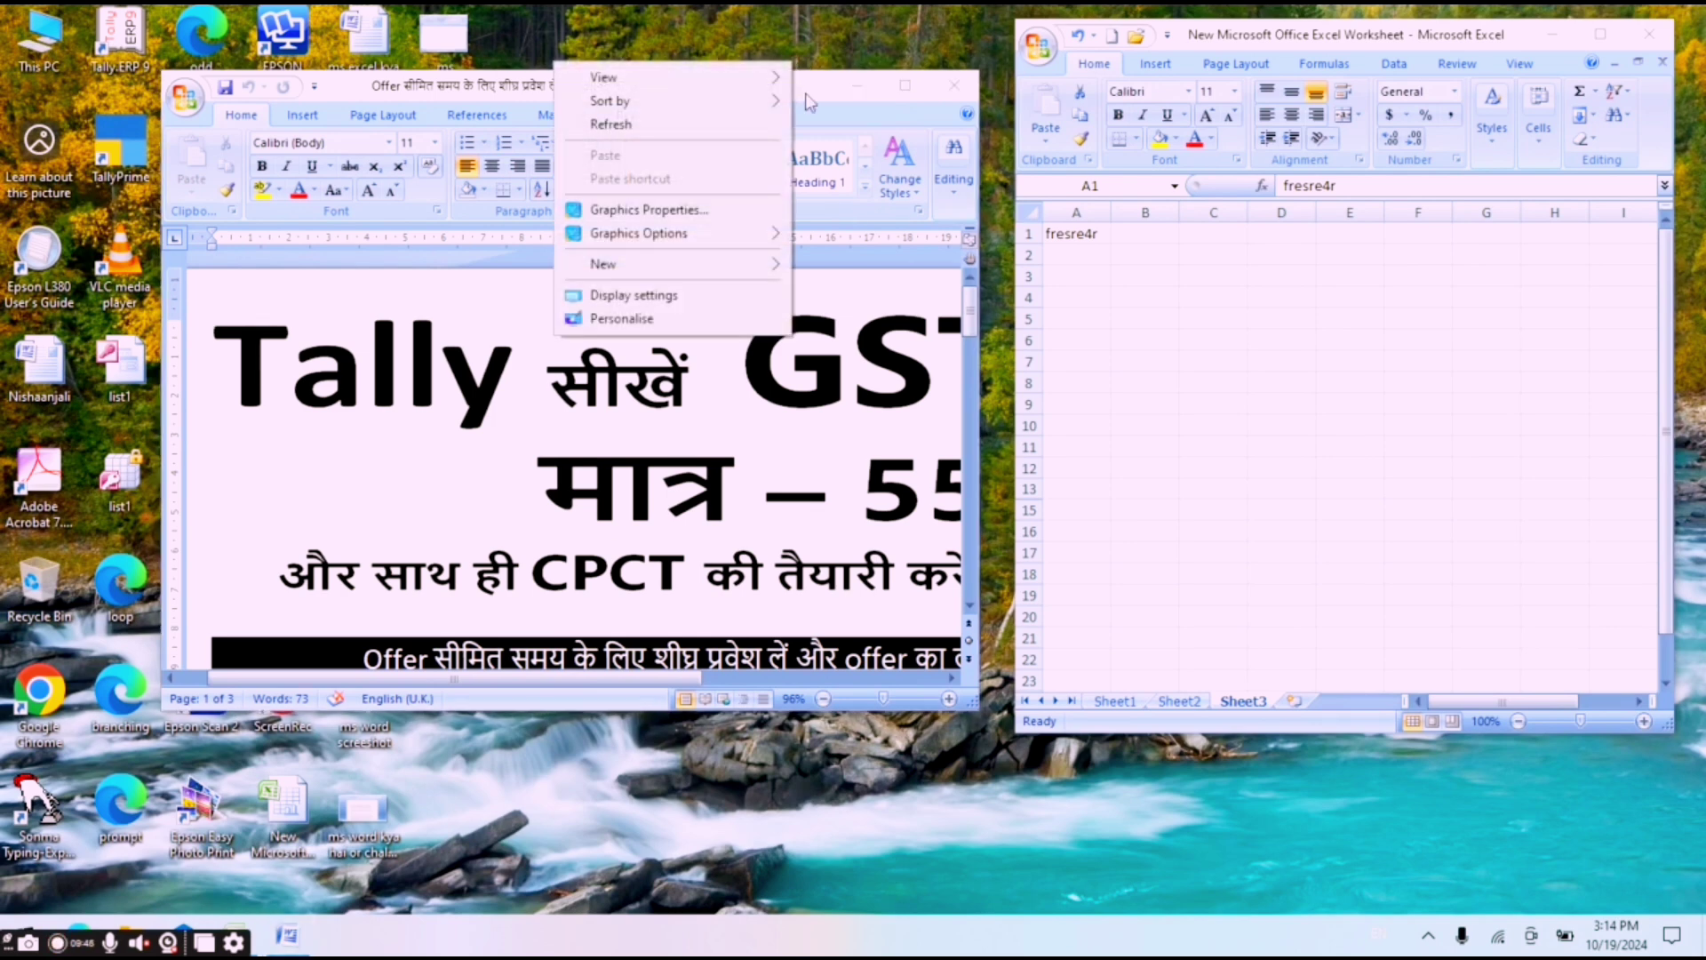
click(503, 346)
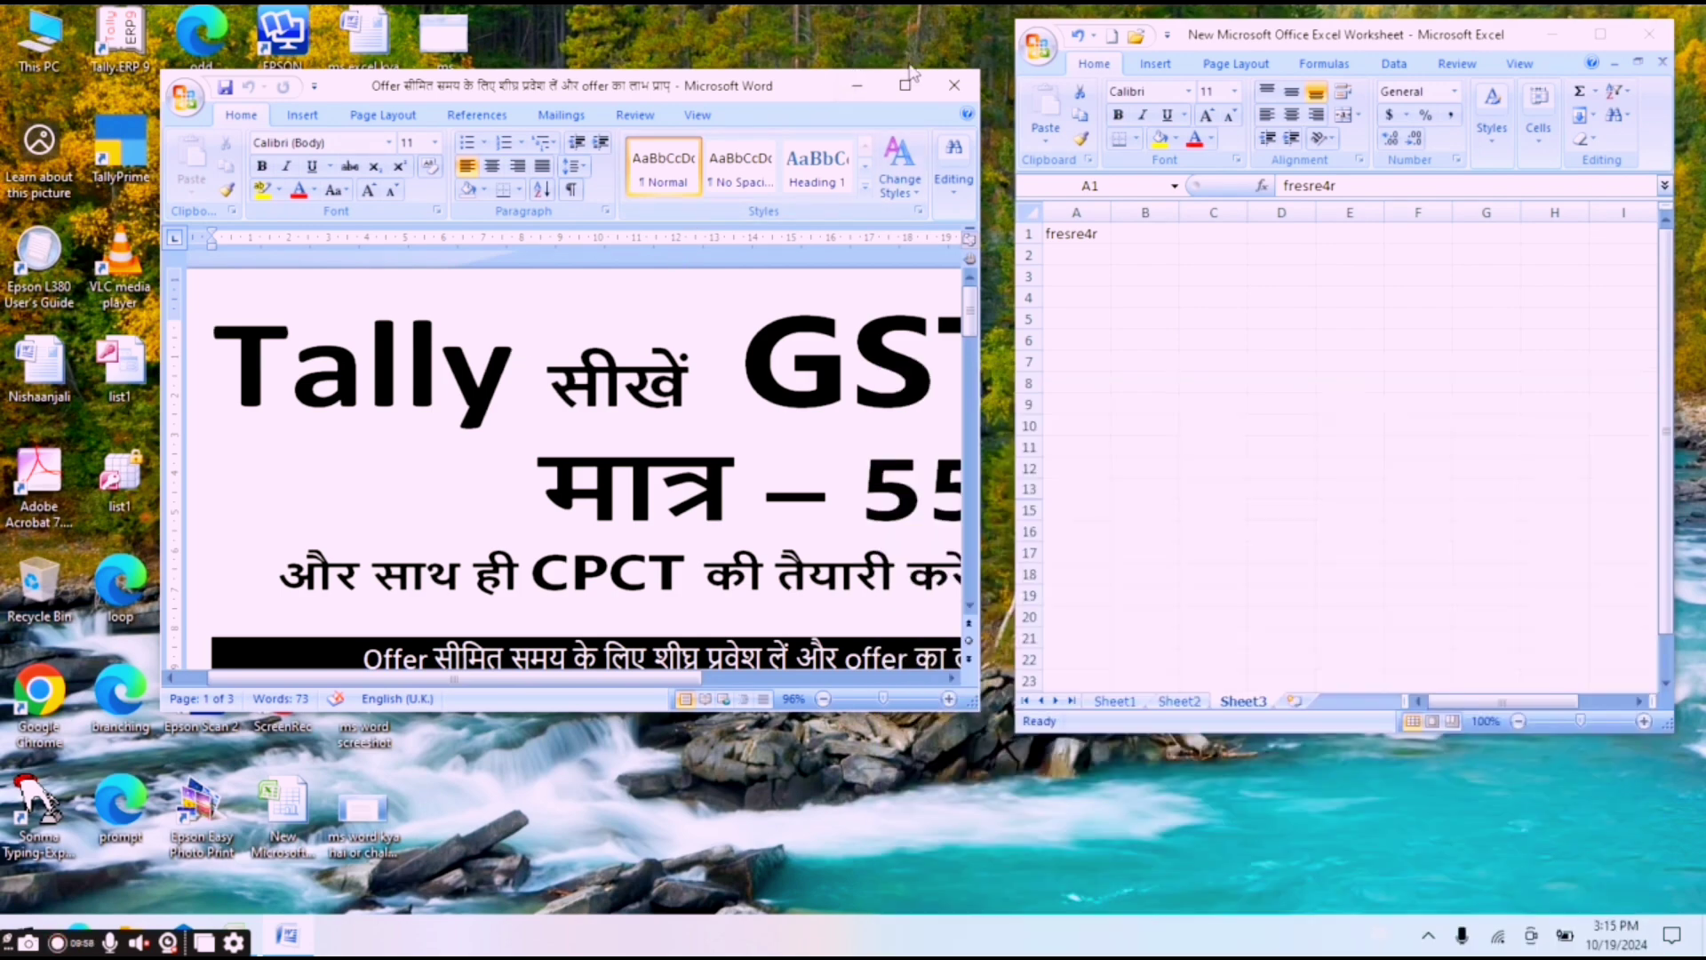
- Close the Word document and maximize the Excel window
click(954, 87)
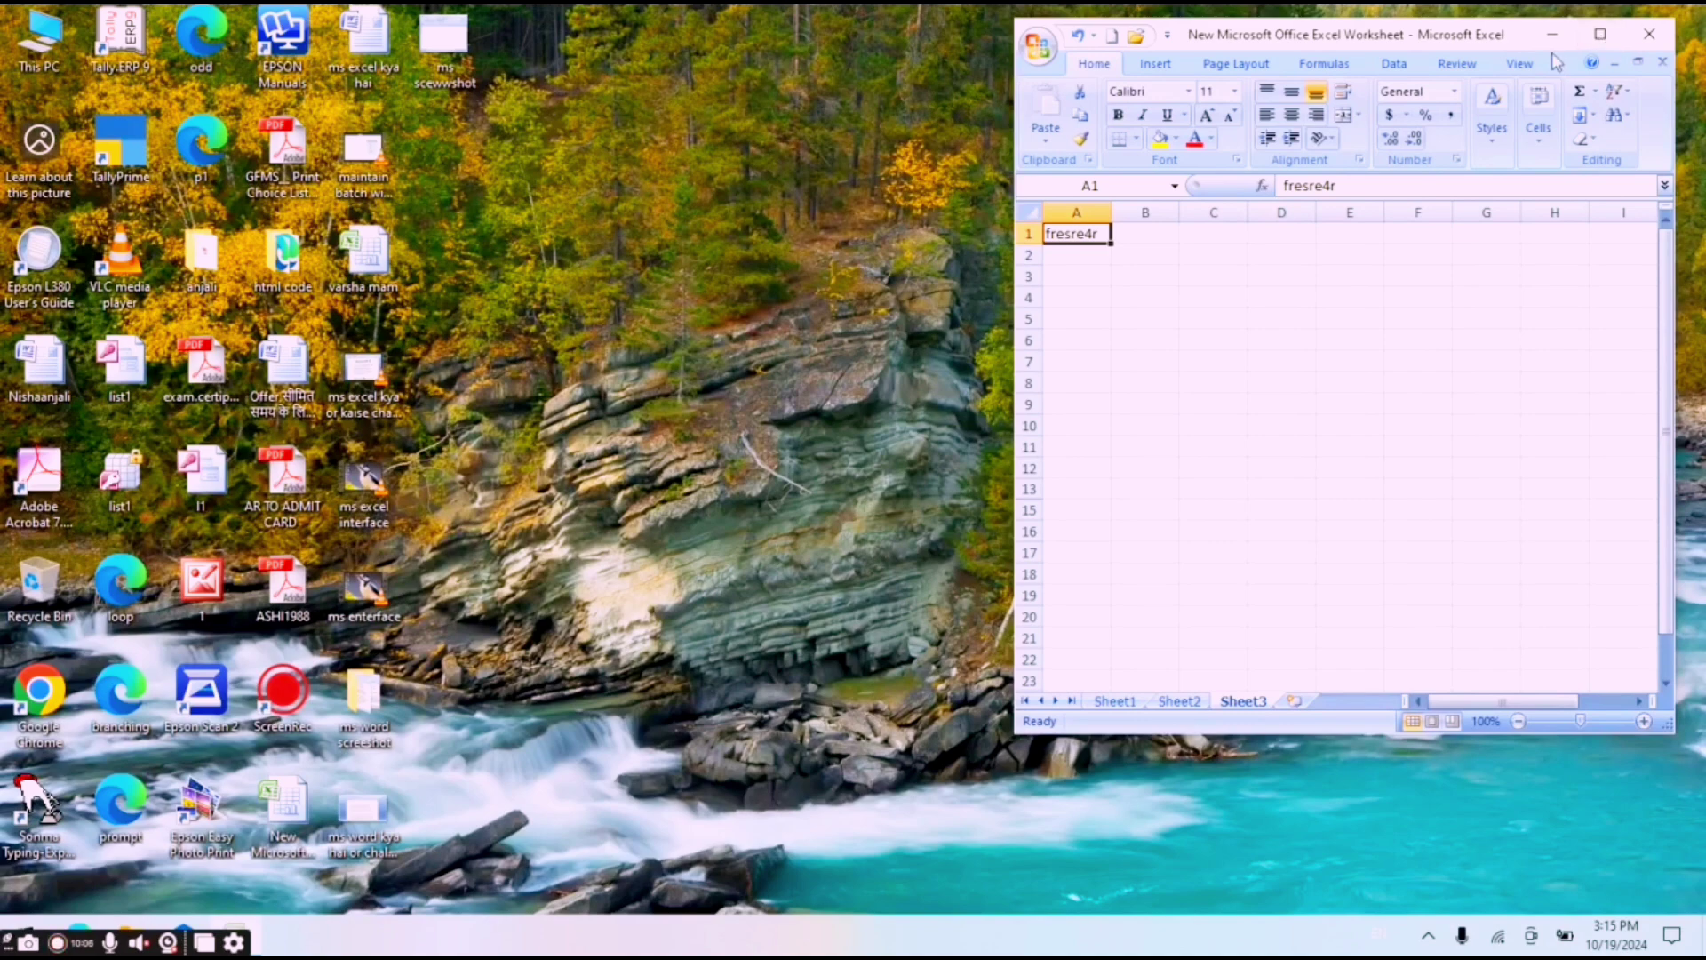
click(1601, 35)
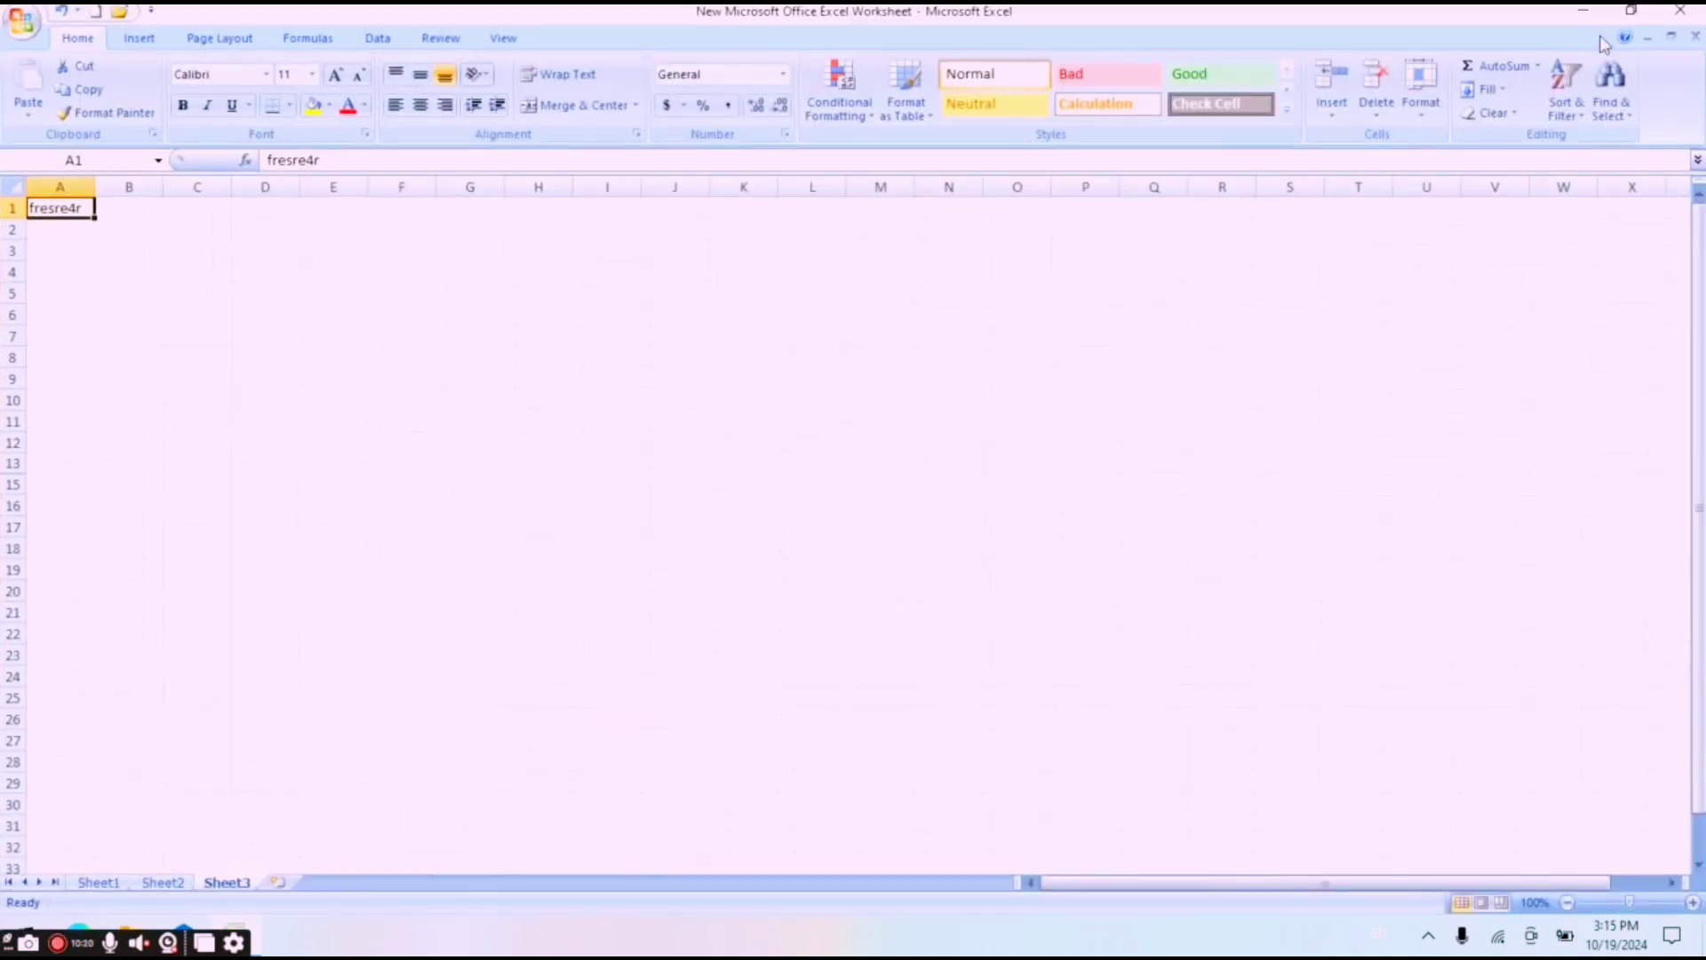
- Enter ftyry in cell S2 and the texts dejyrfdjyri, hdyr, fhiutir and hr4ityi across cells M7 to P7
click(1319, 232)
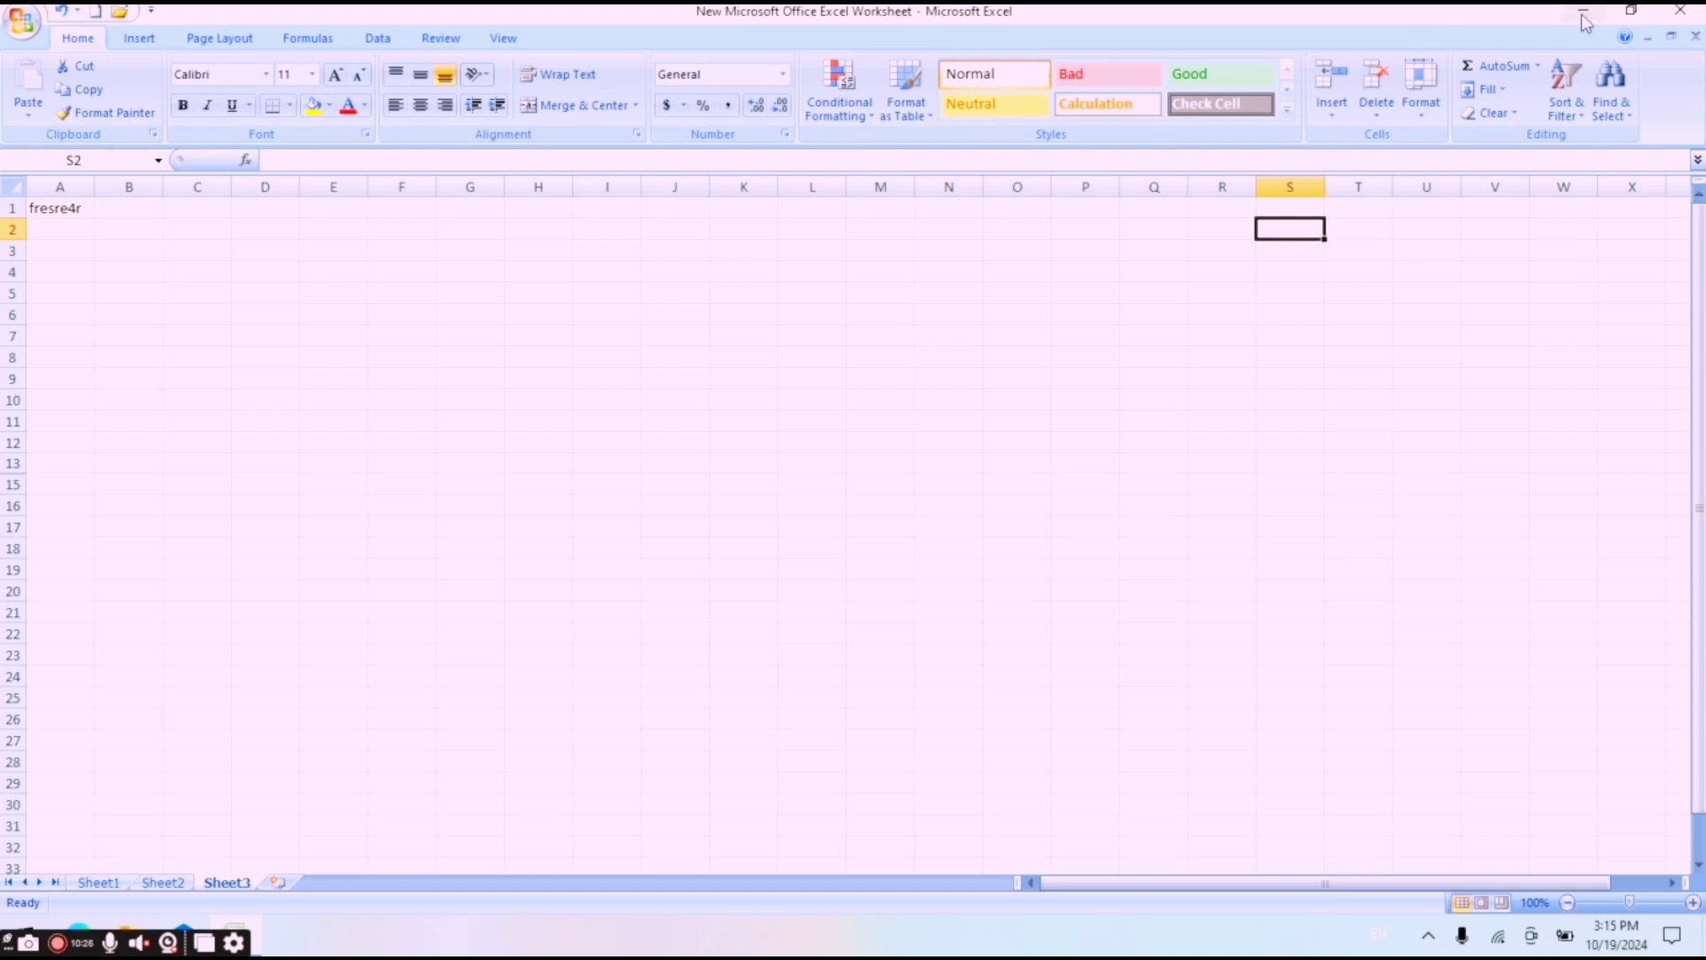
text(ftyry)
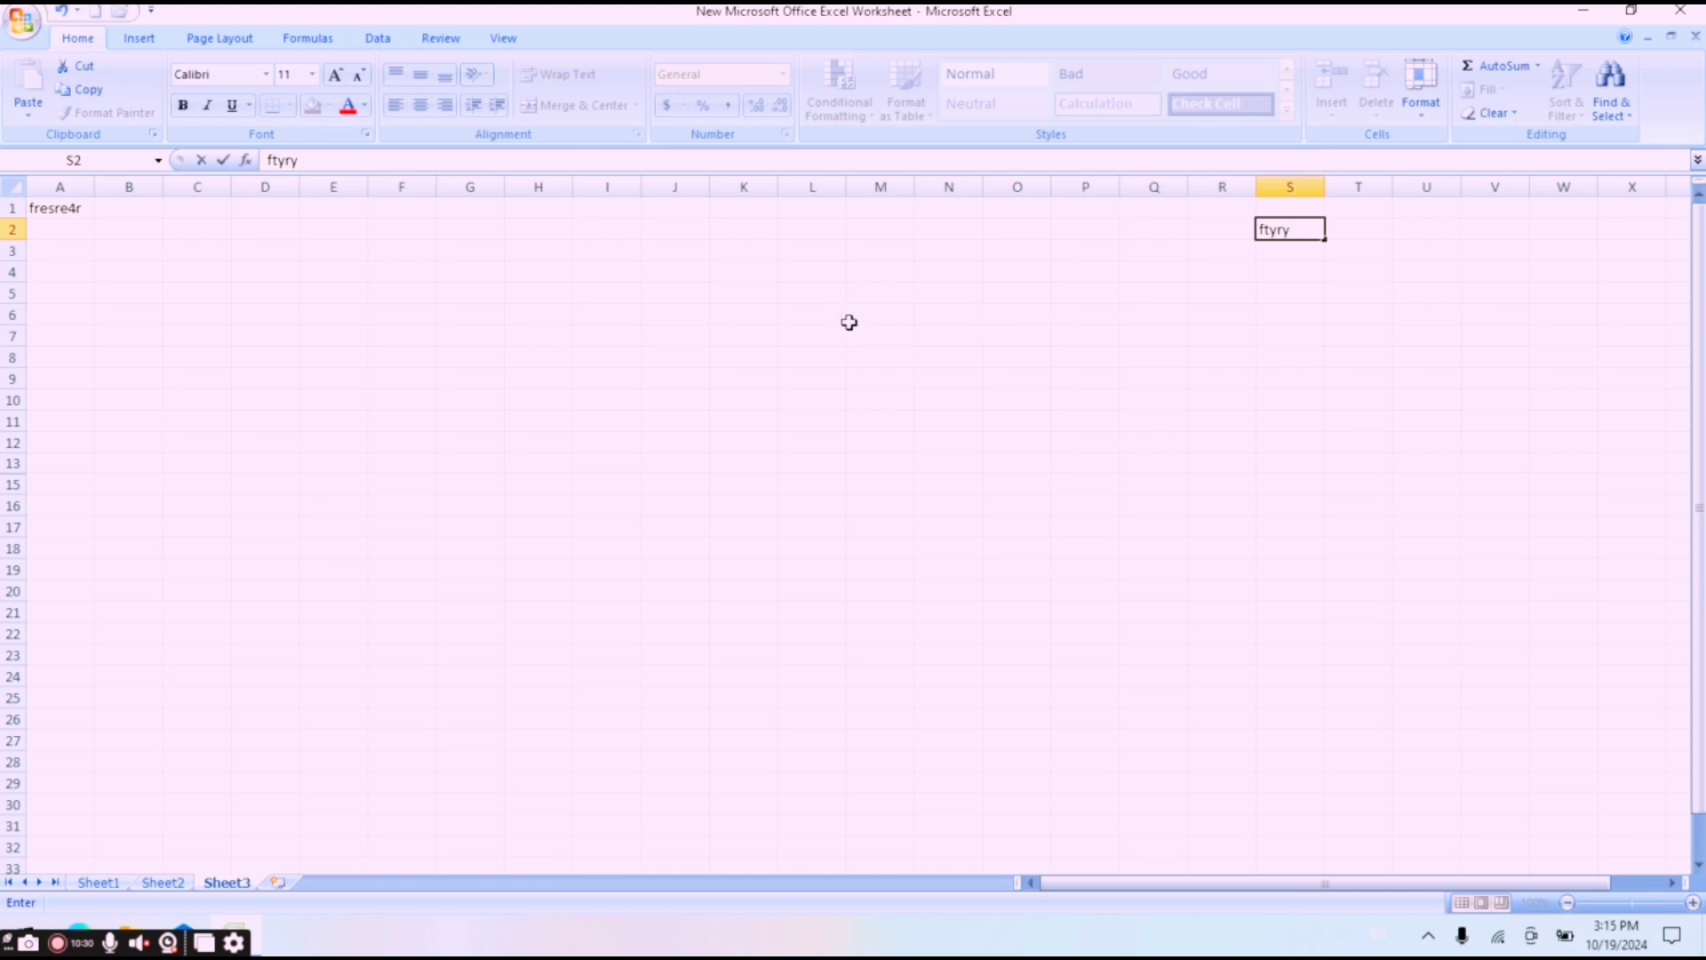
click(855, 332)
text(dejyrfdjyri)
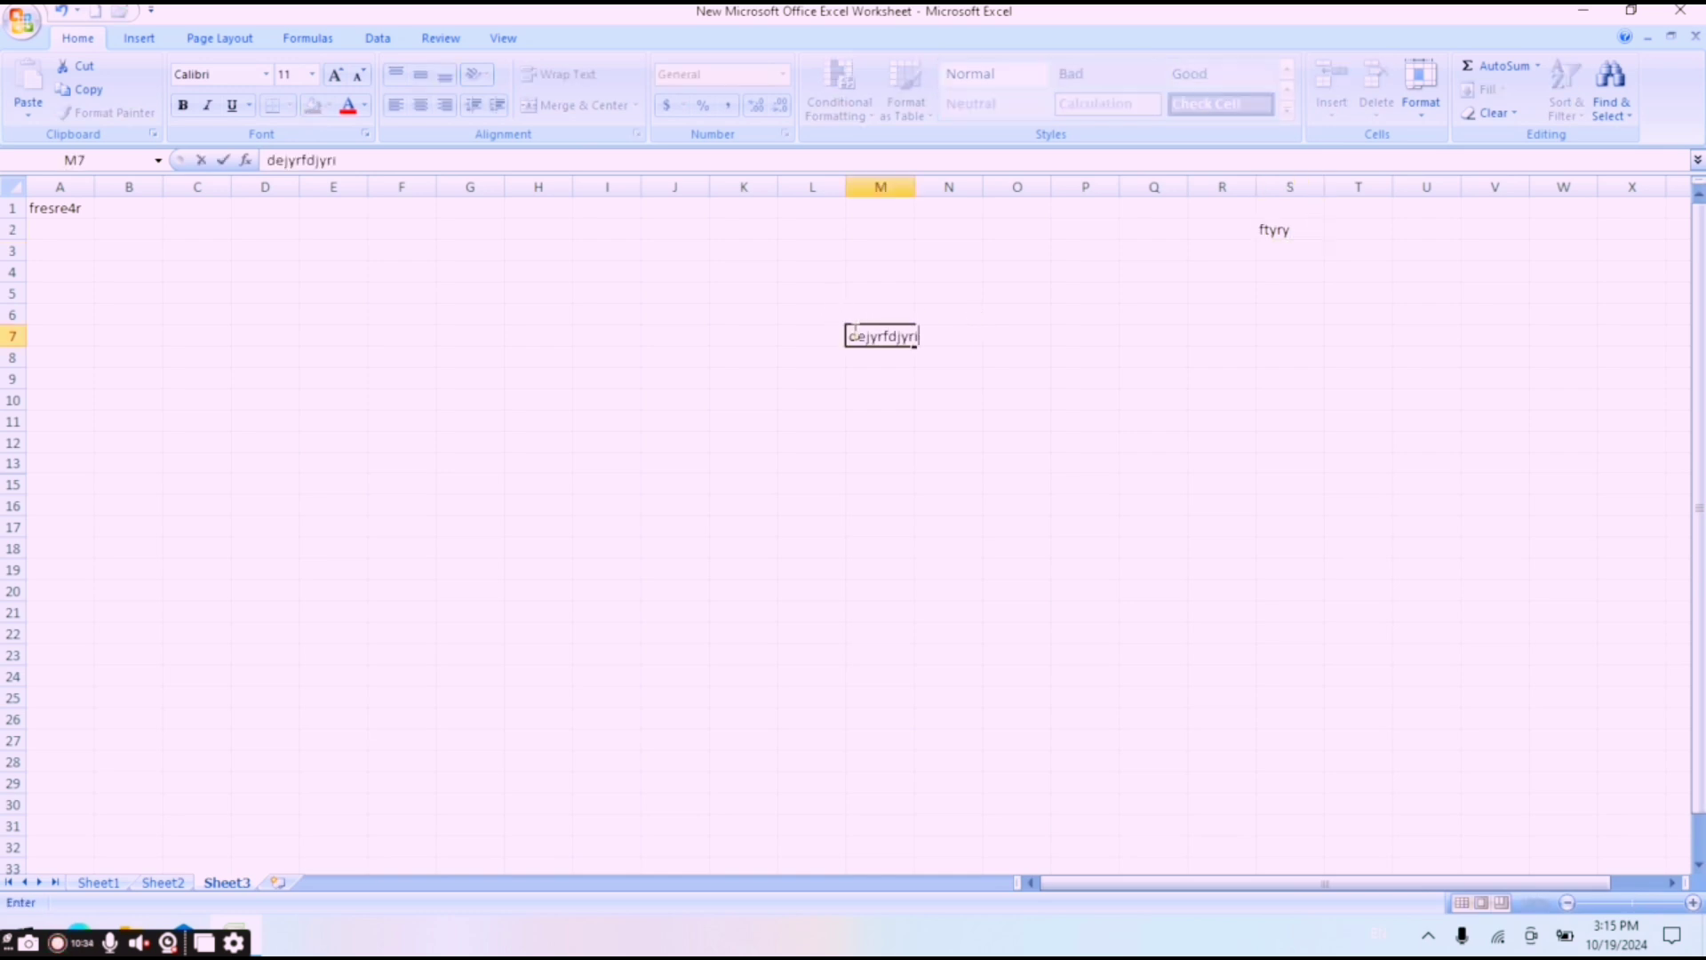
key(Tab)
text(hdyr)
key(Tab)
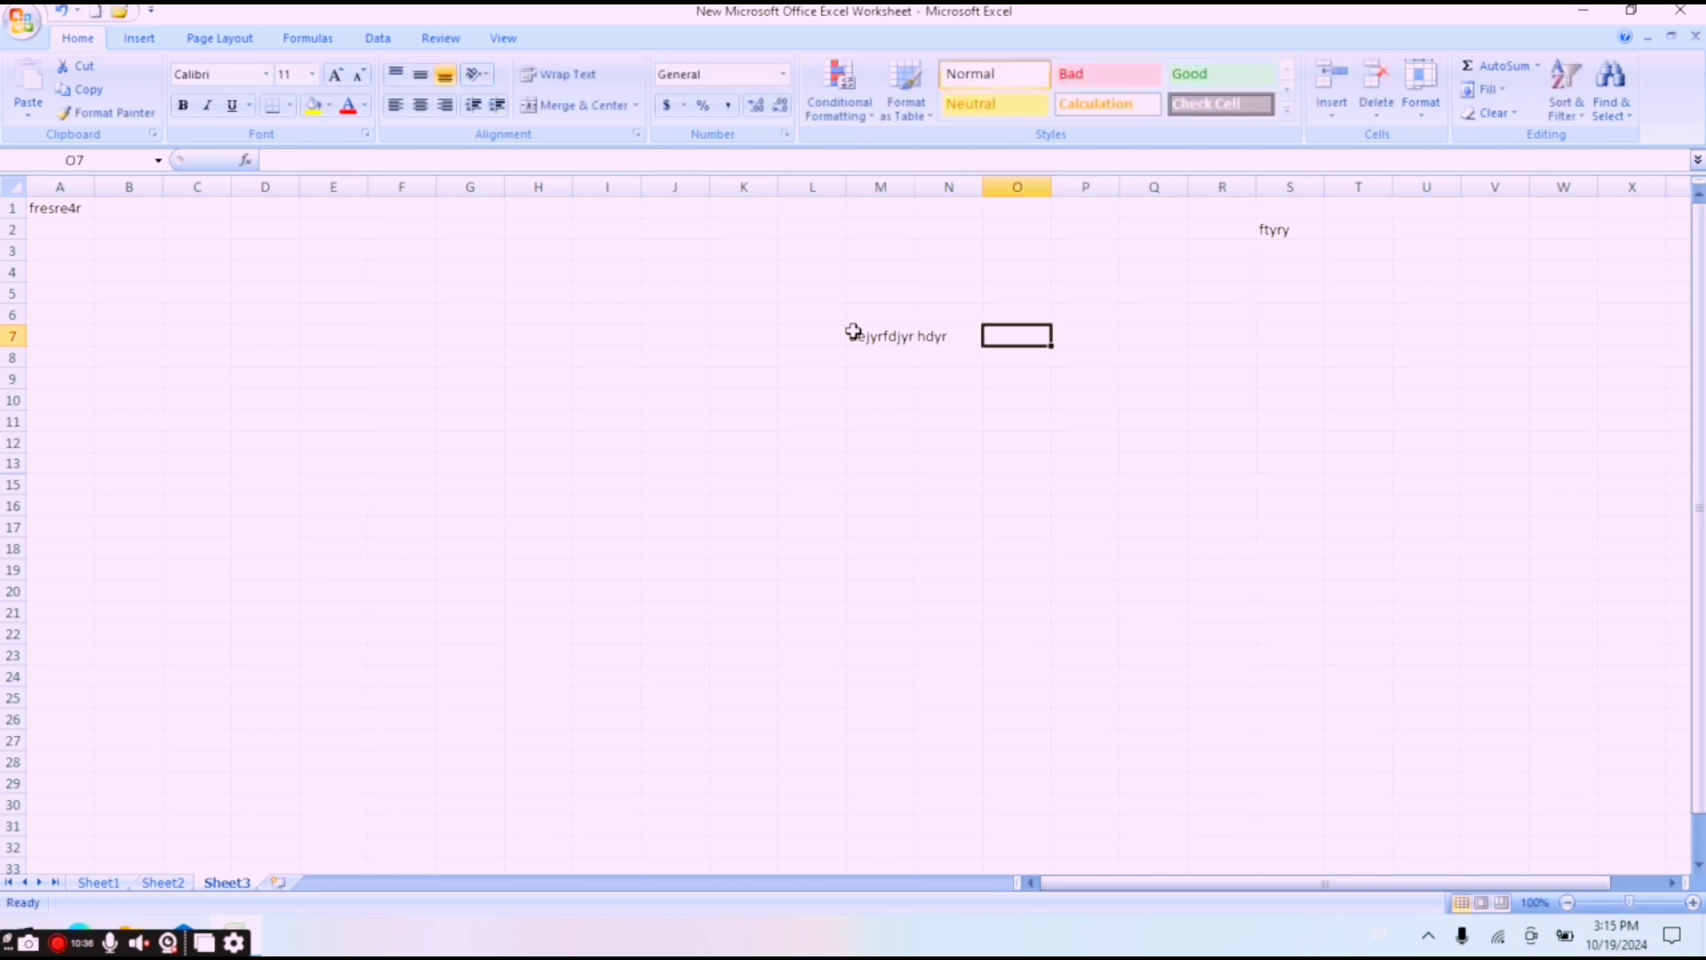
text(fhiutir)
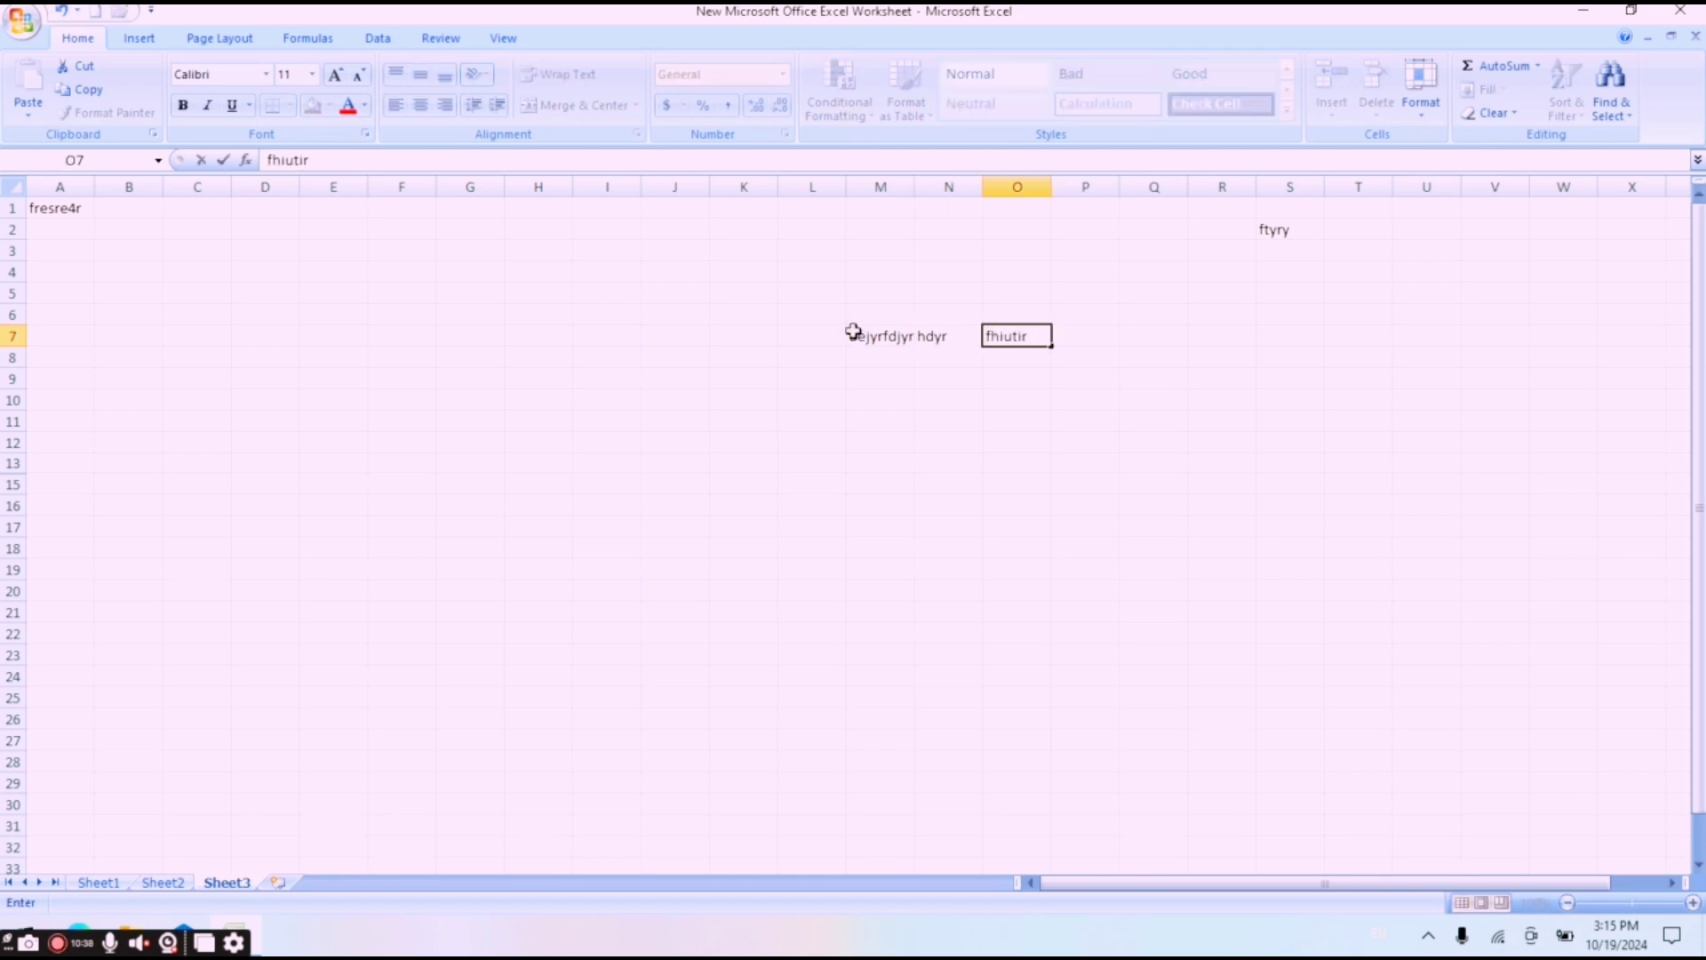
key(Tab)
text(hr4ityi)
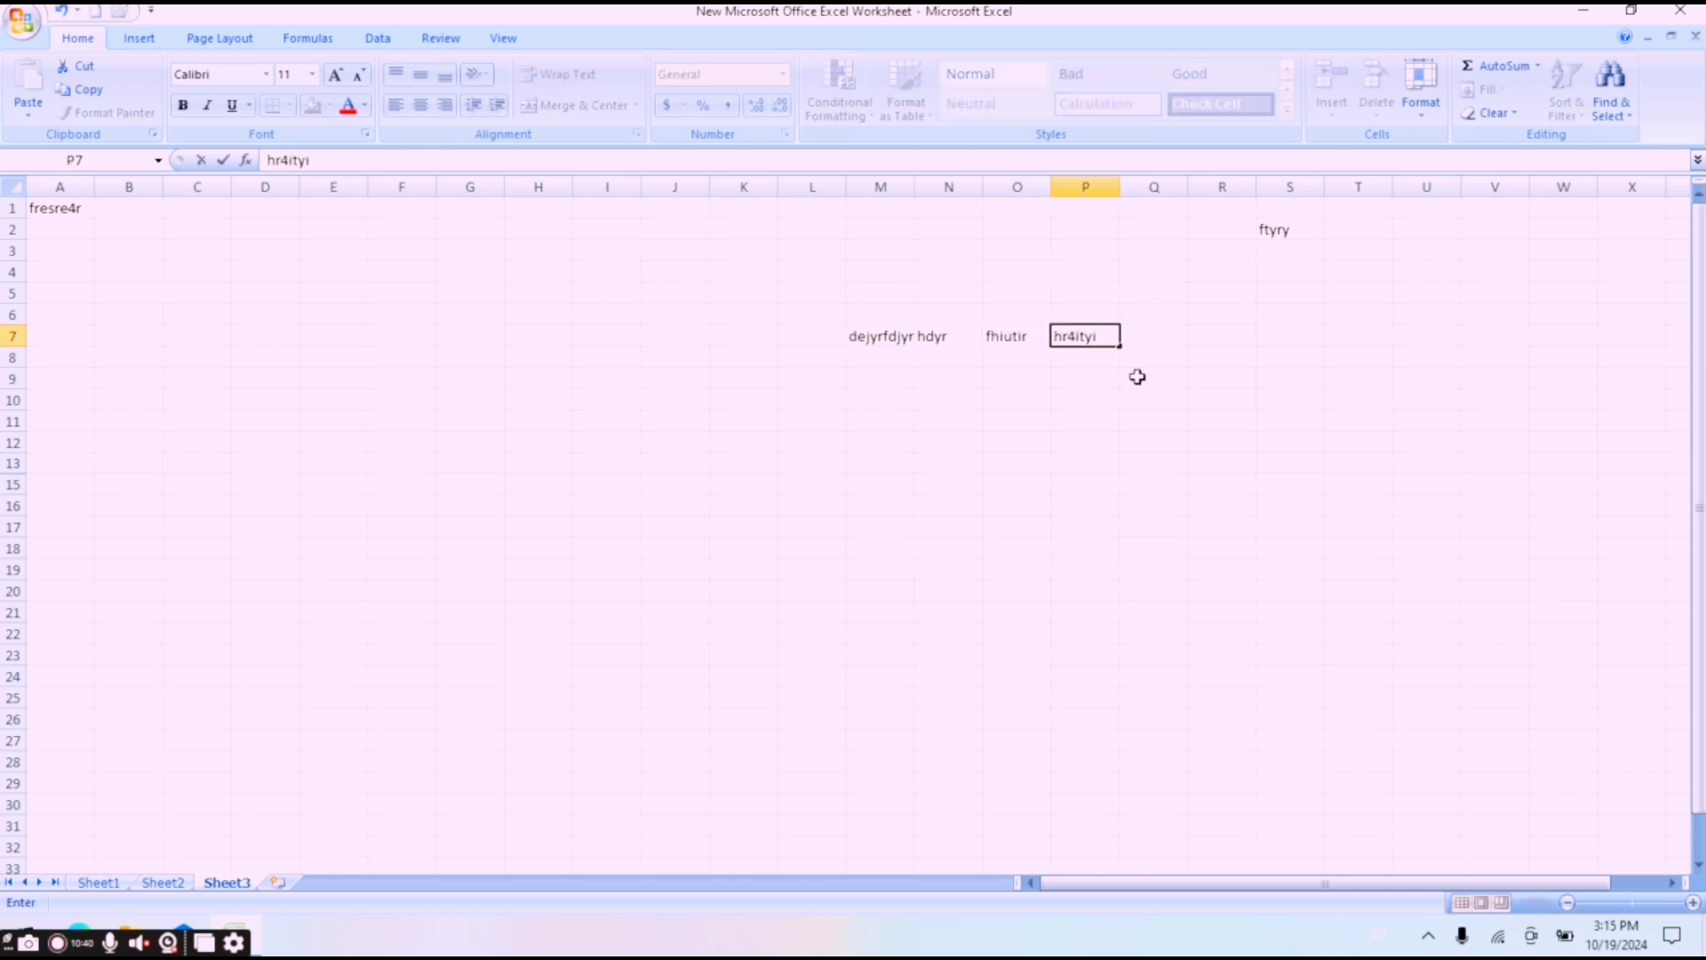
click(1078, 439)
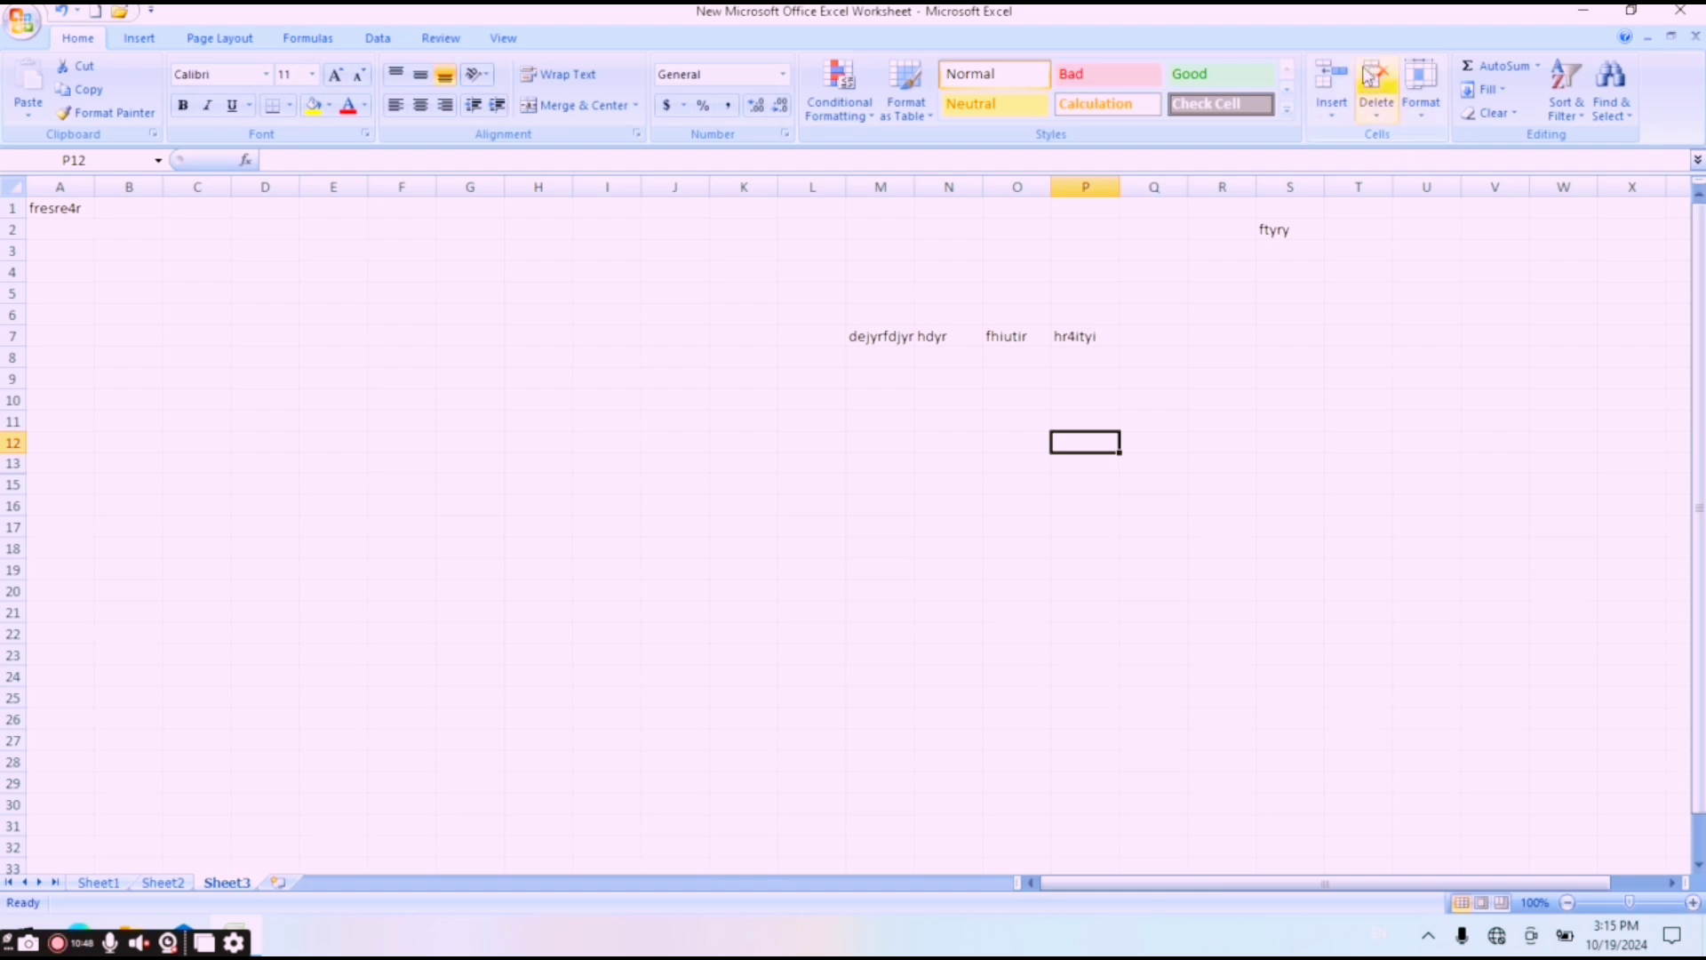
- Minimize the Excel window, move the screen recorder's toolbar clear of the taskbar icons and bring Excel back
click(1581, 11)
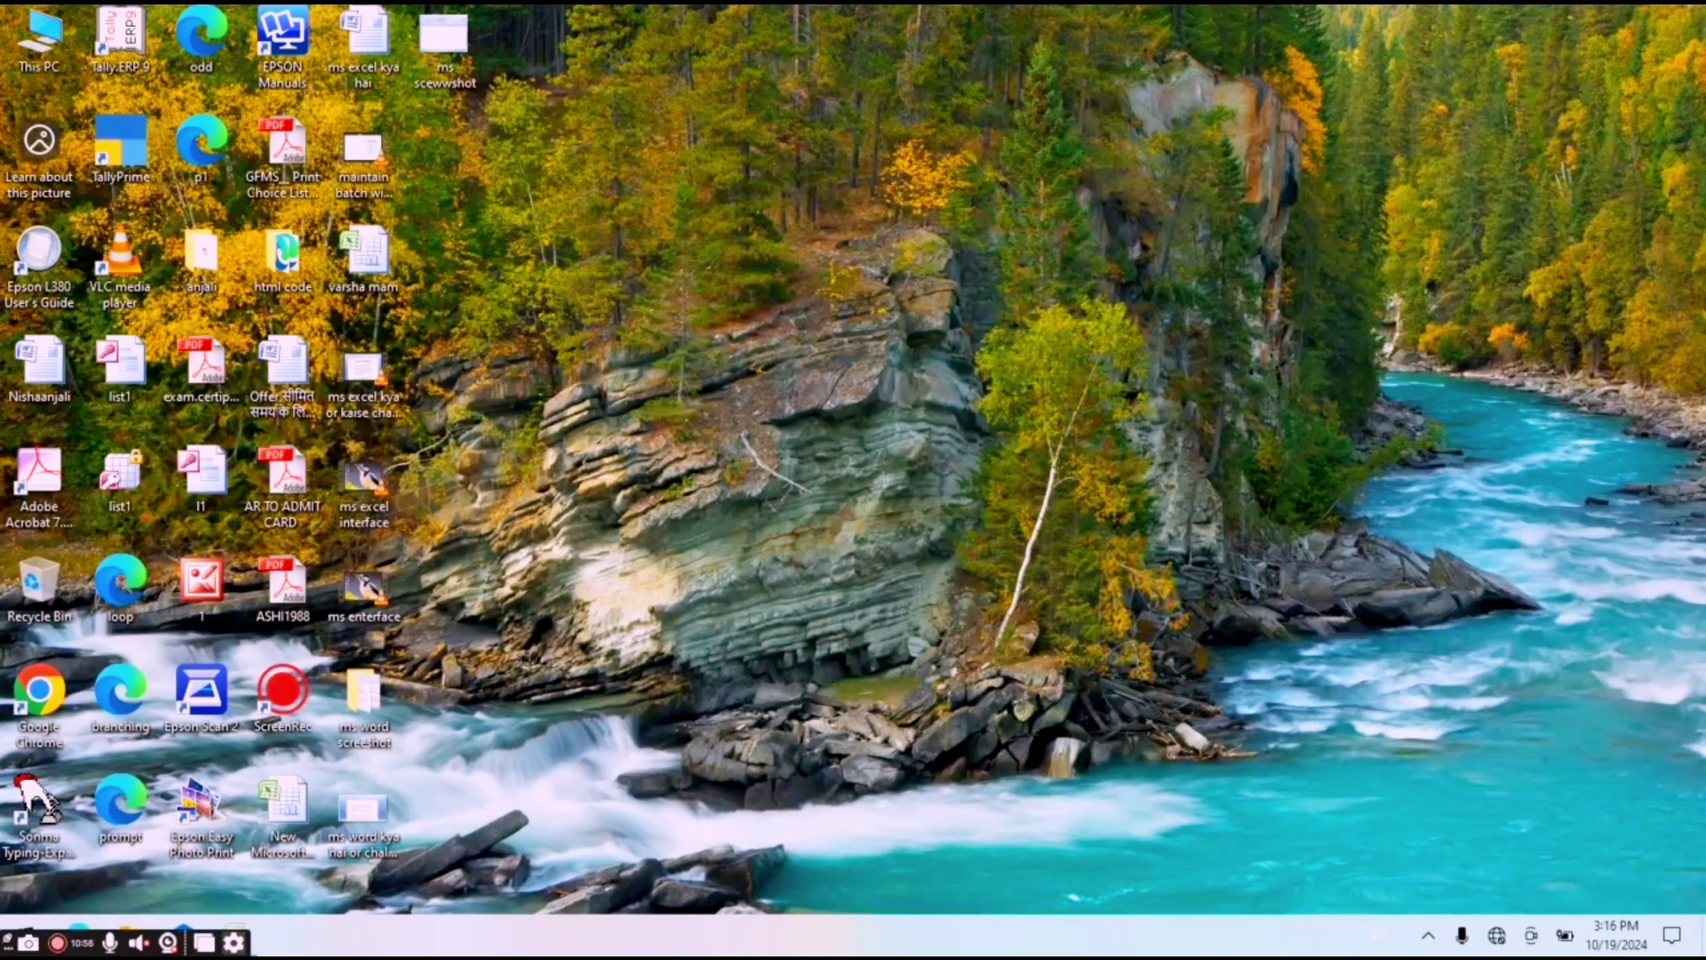
drag(234, 940, 539, 923)
click(542, 922)
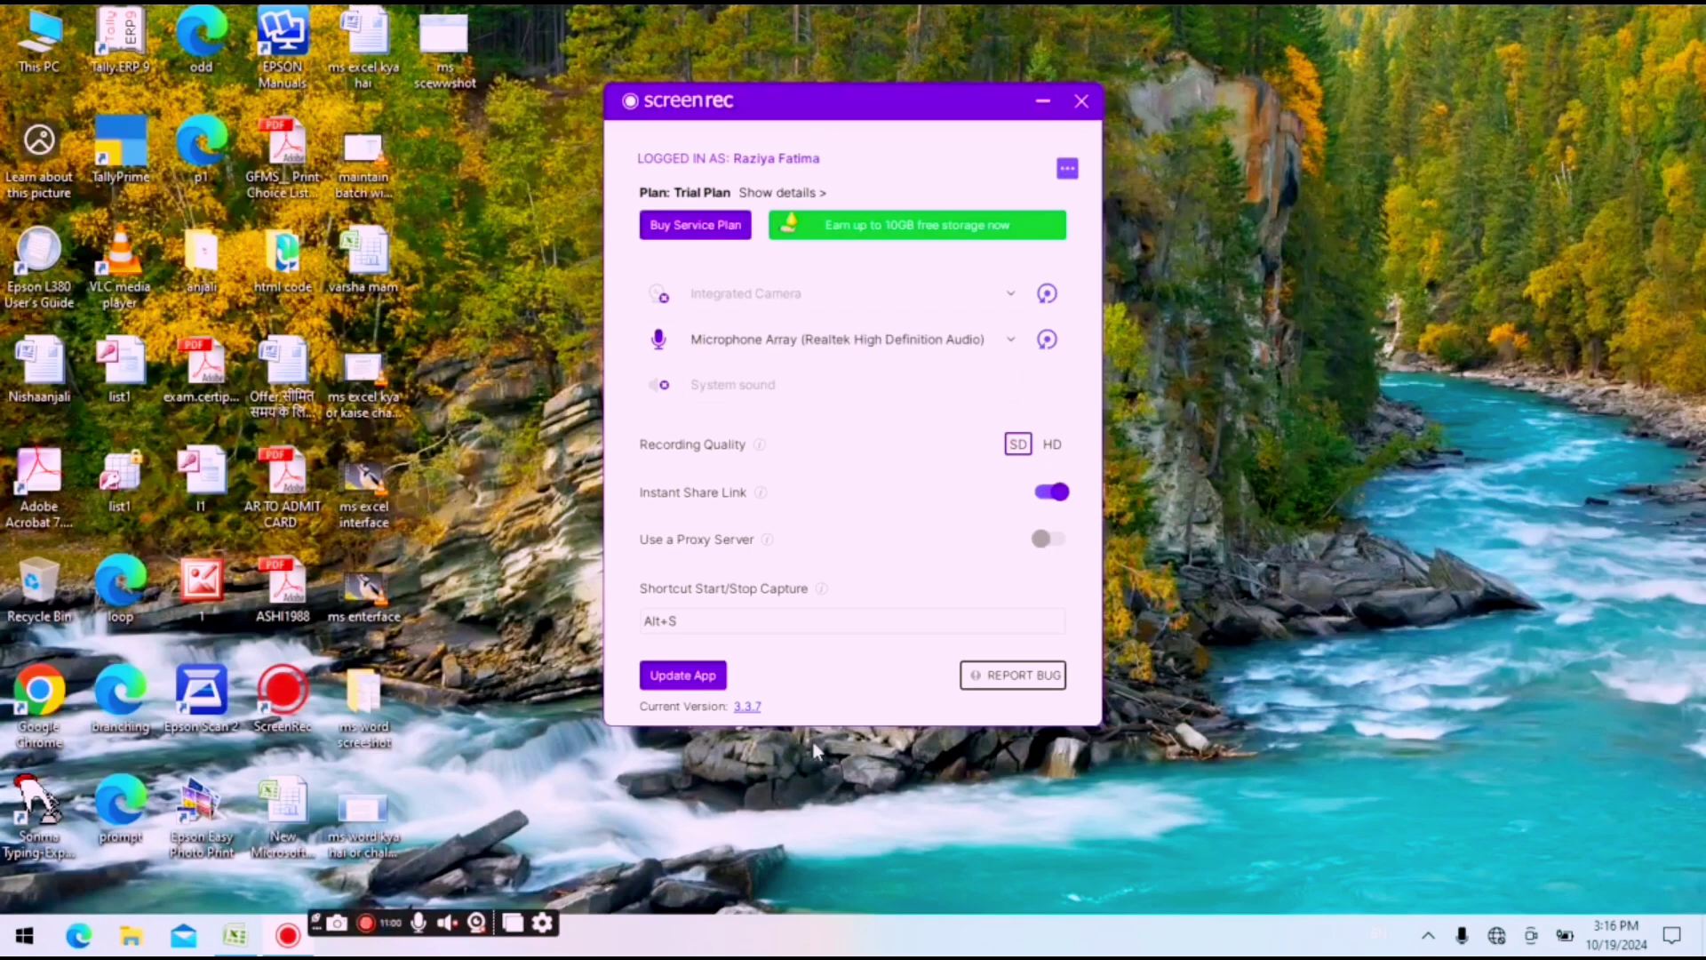
click(1077, 100)
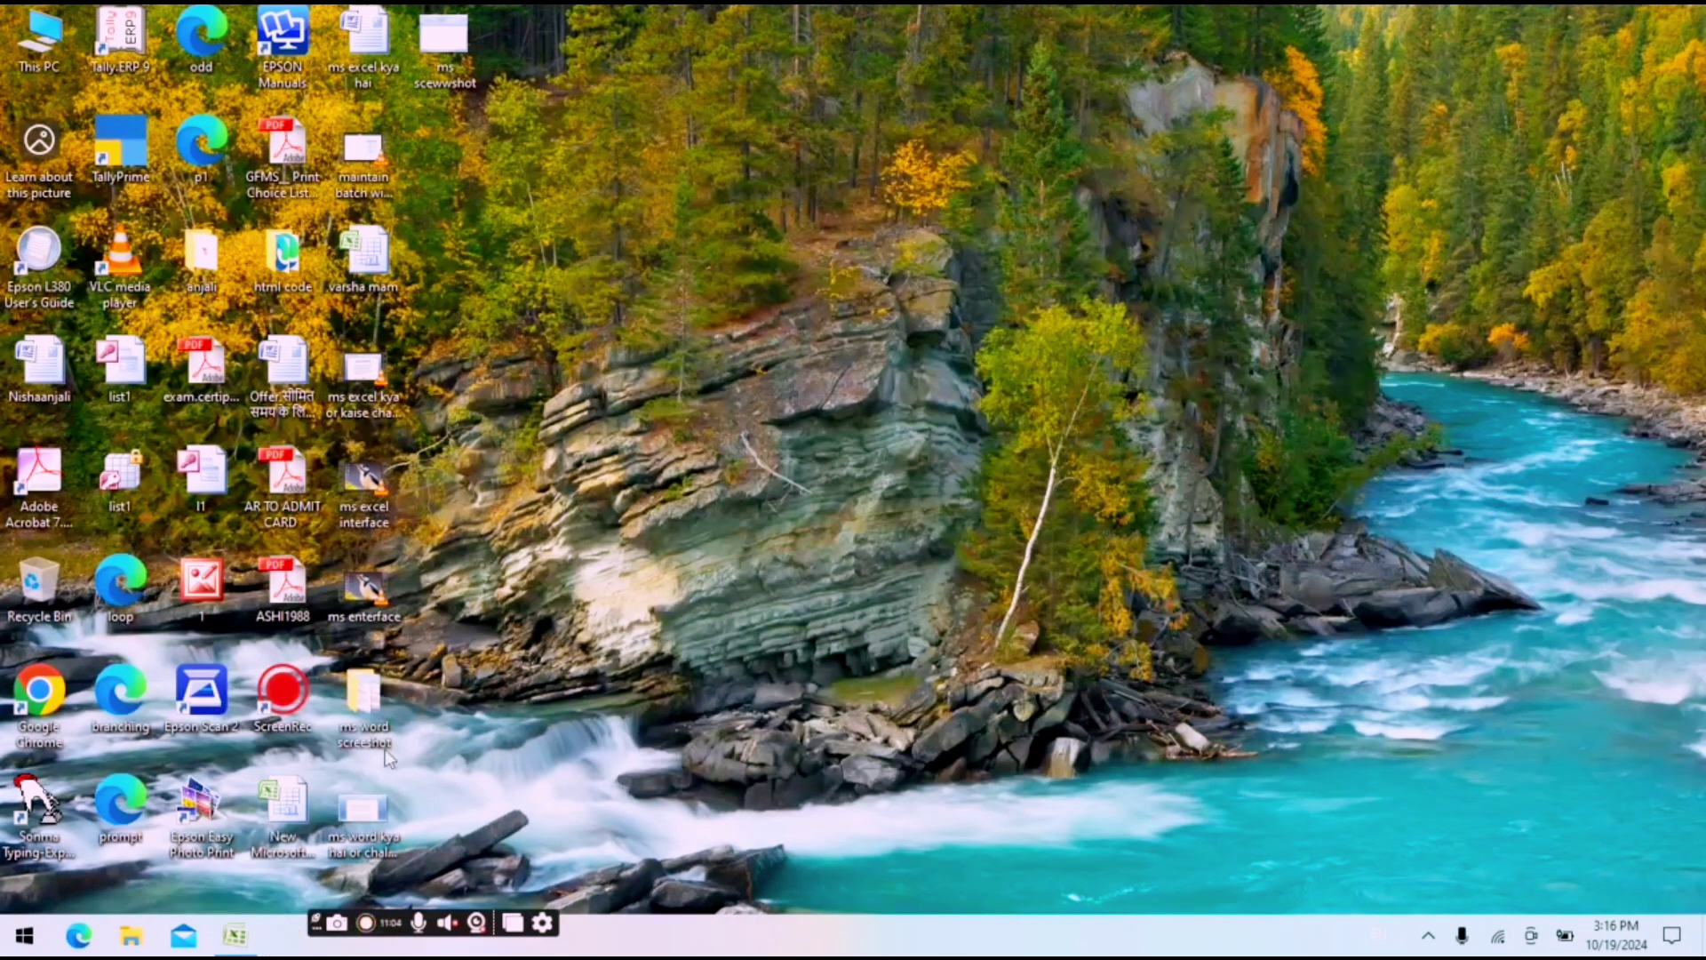
click(235, 936)
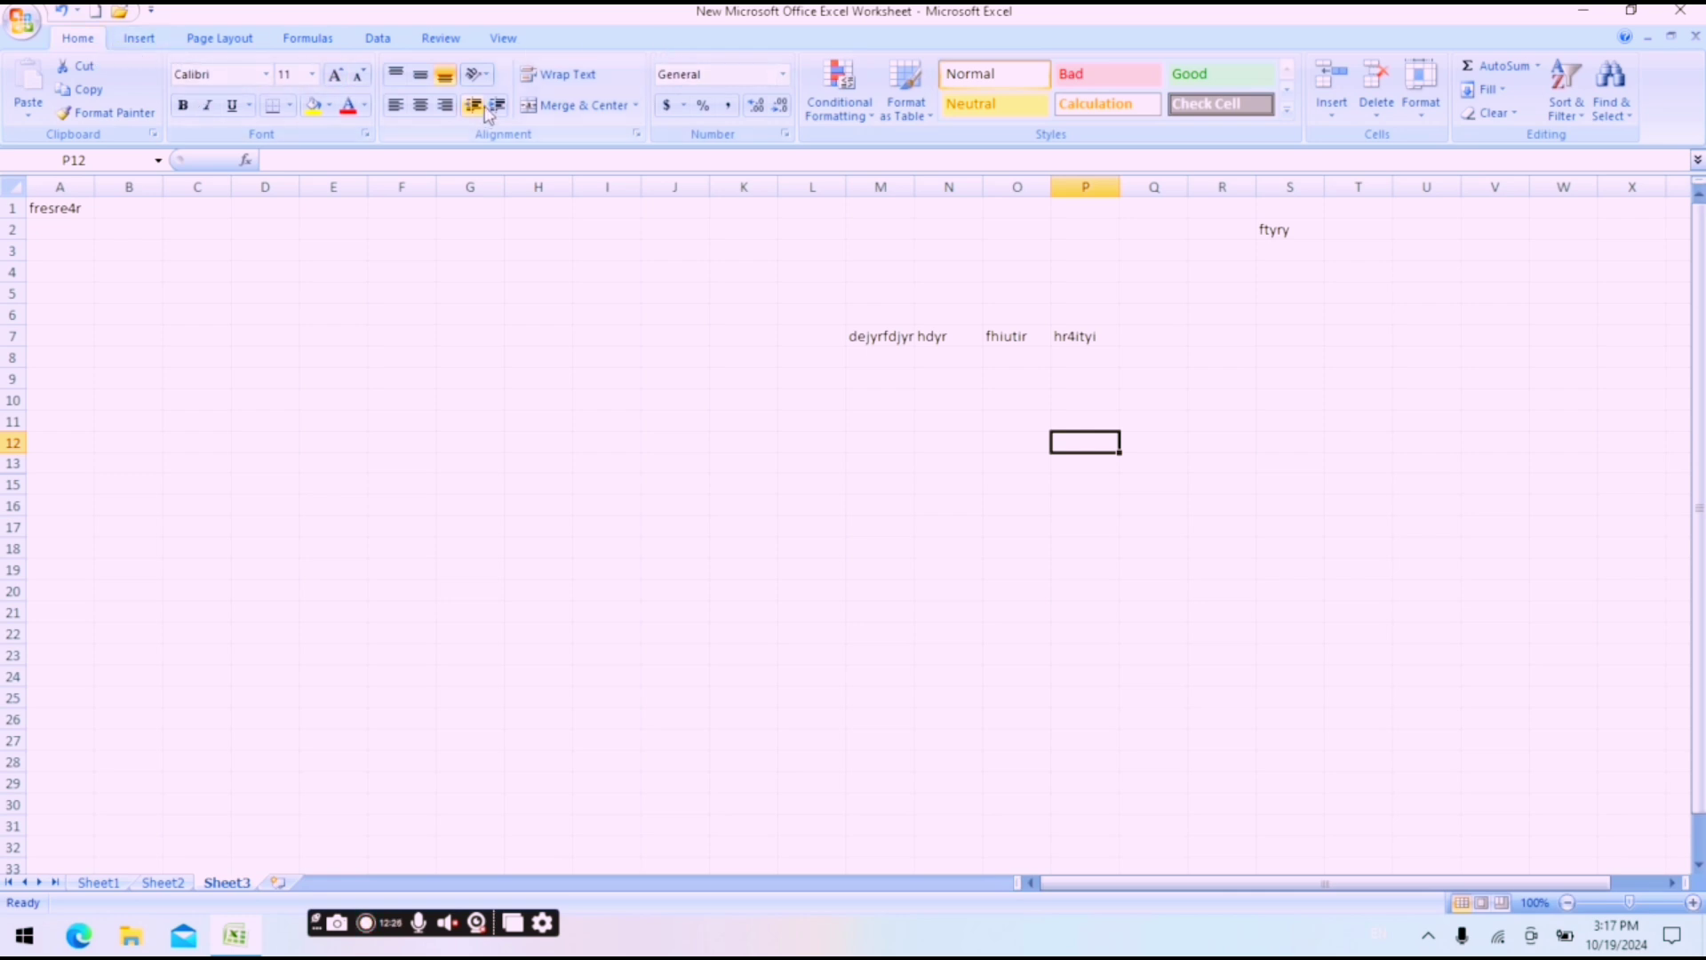
- Examine the Insert and Page Layout command groups and return to the Home commands
click(144, 39)
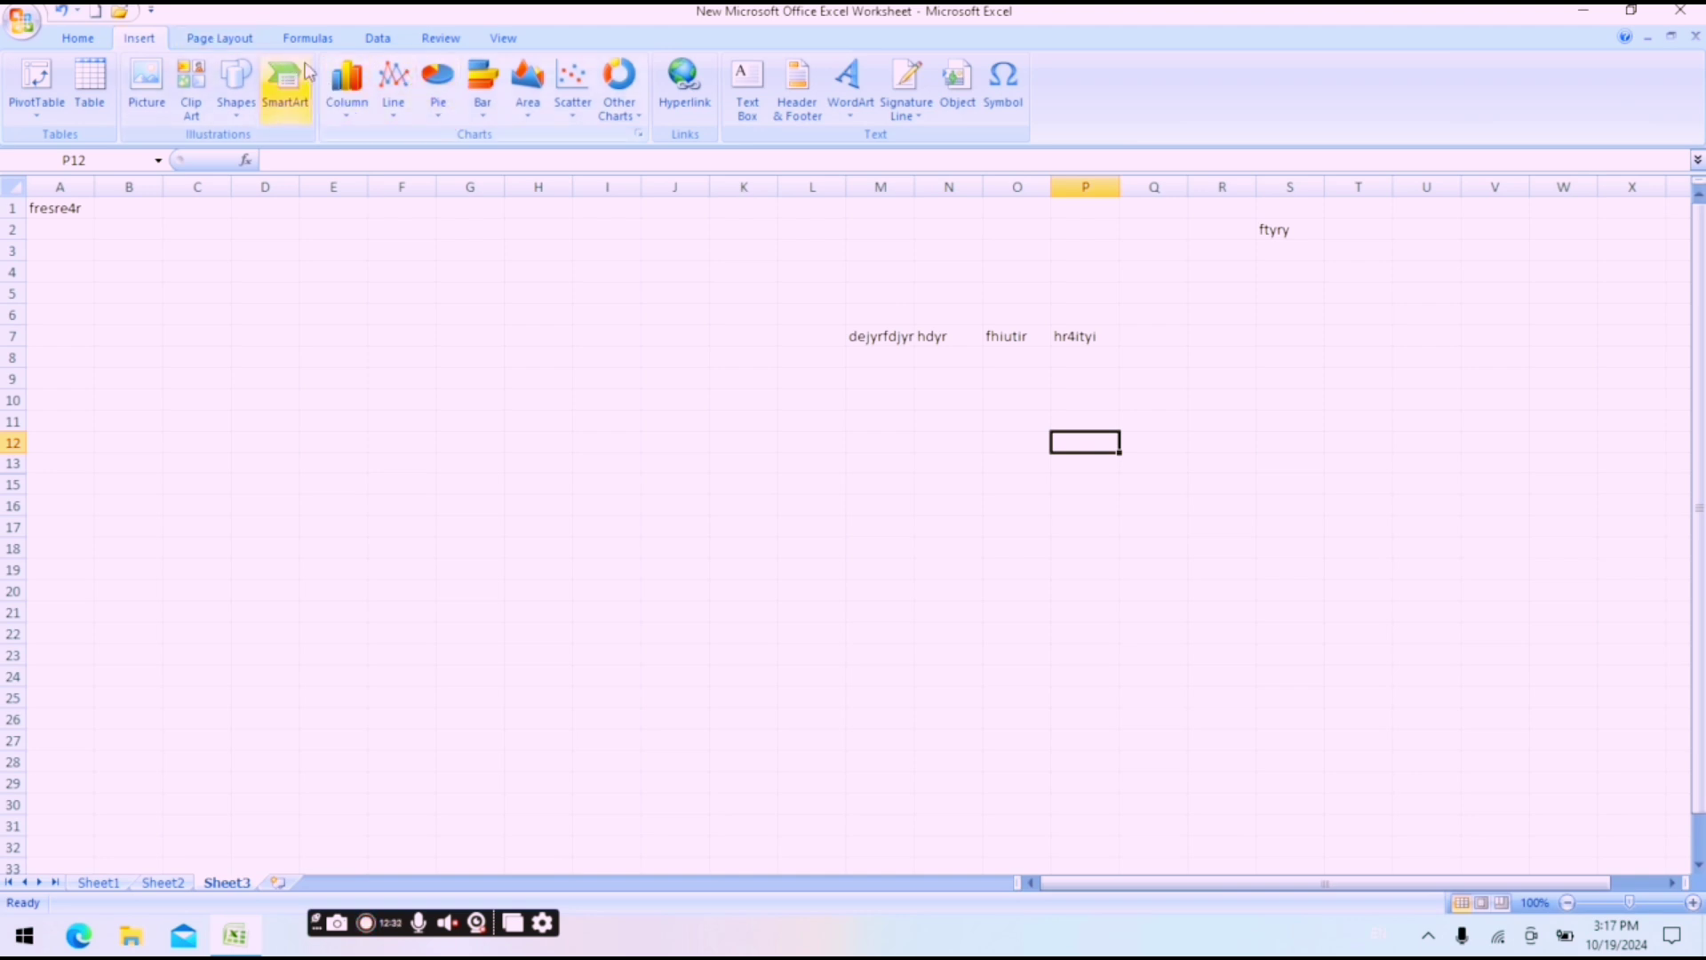
click(249, 40)
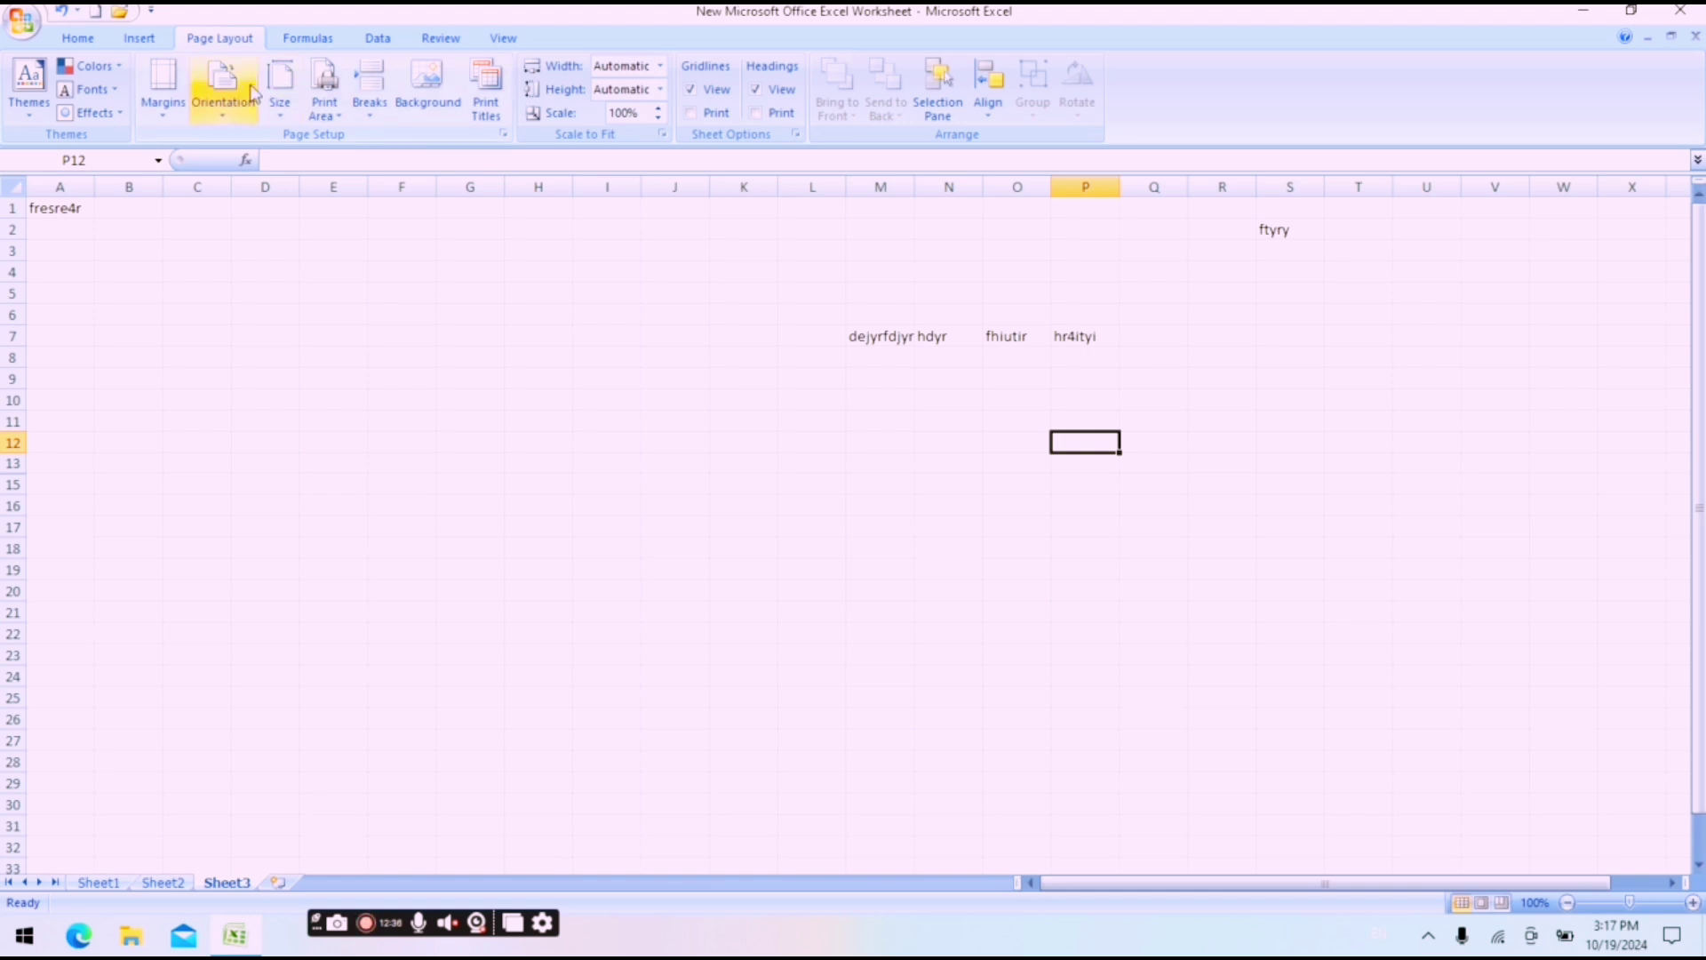
click(86, 42)
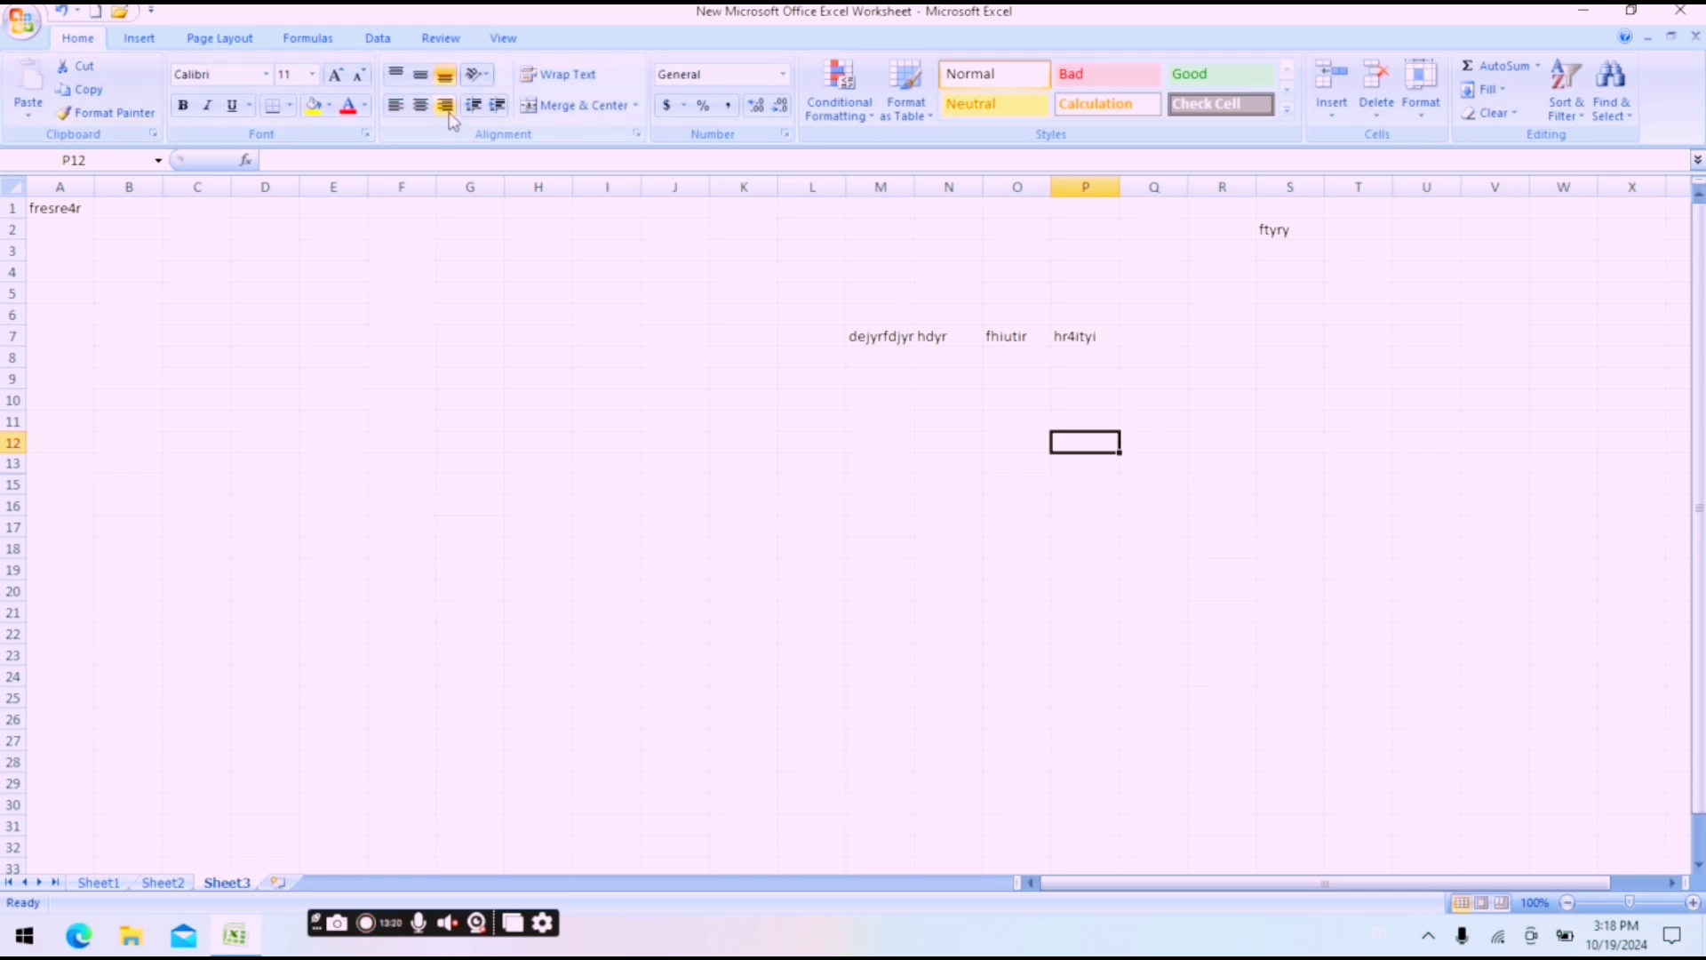
click(153, 35)
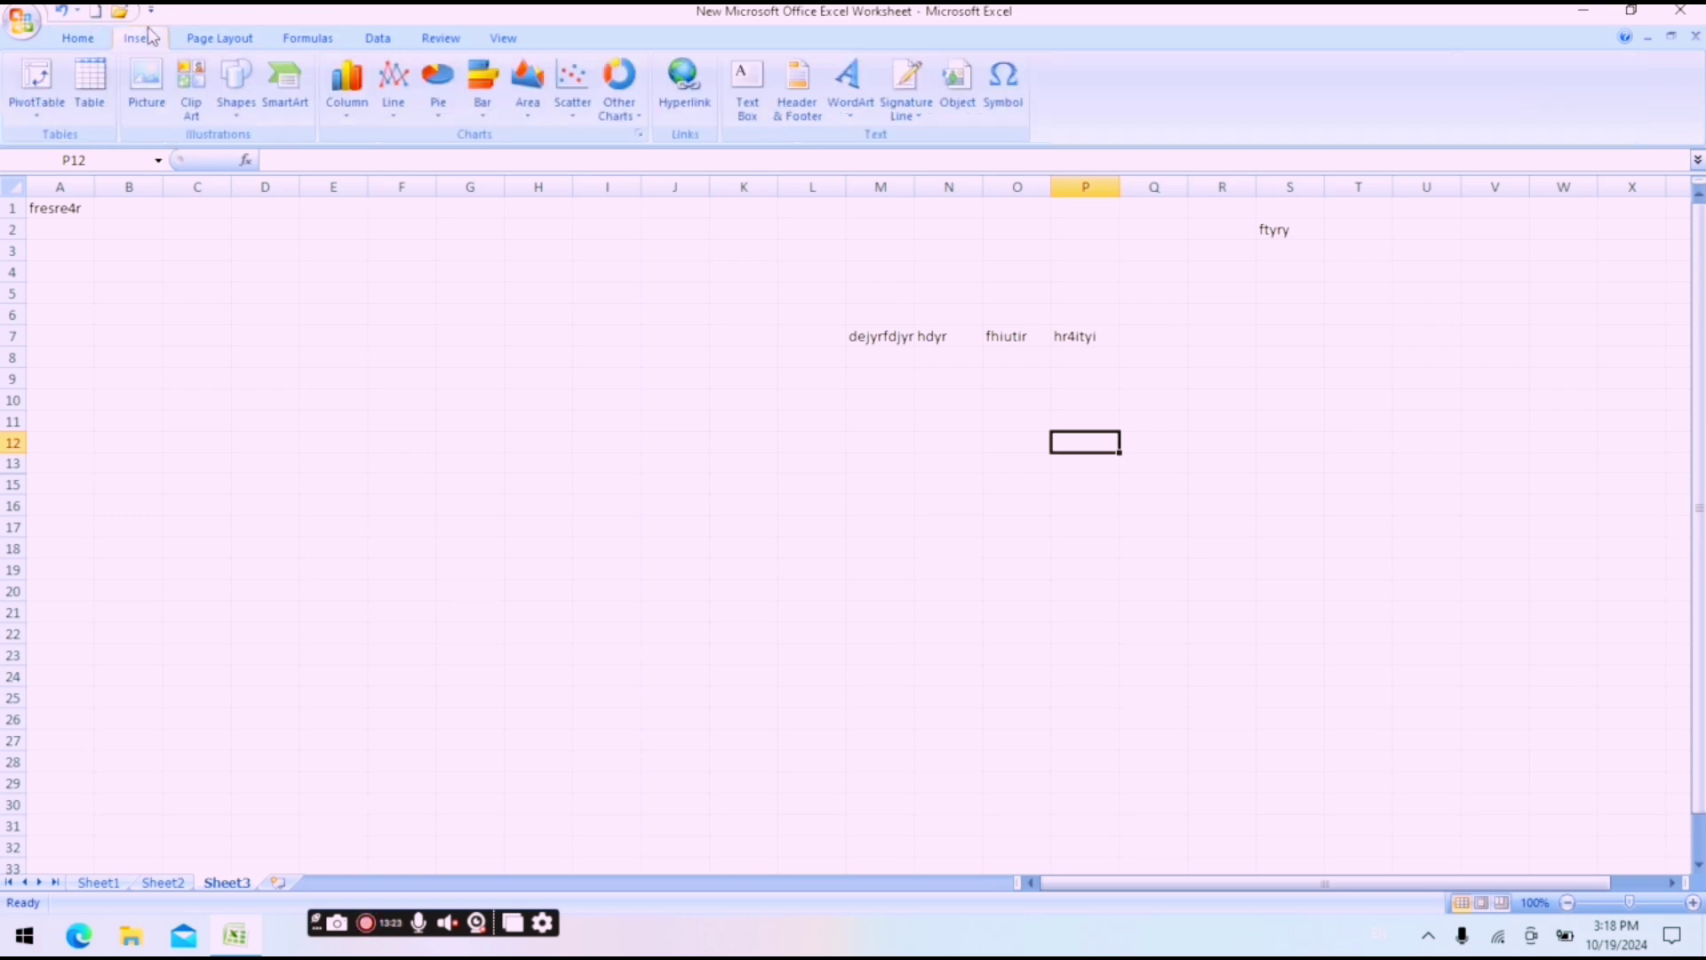
click(195, 36)
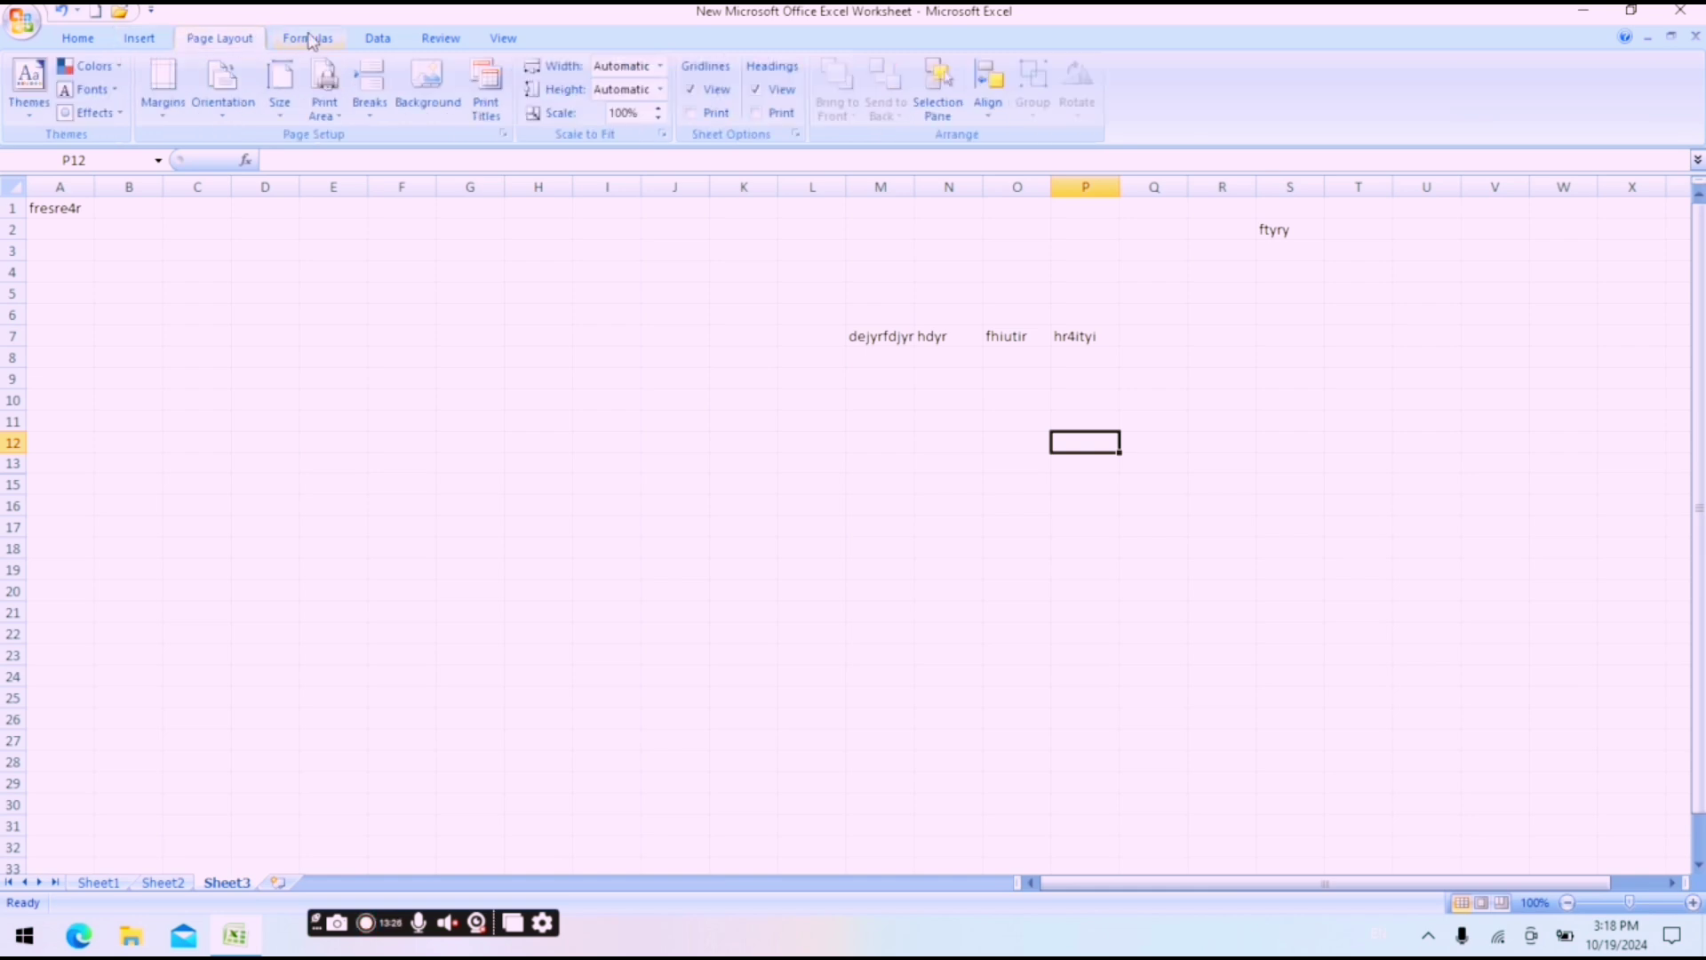
click(80, 44)
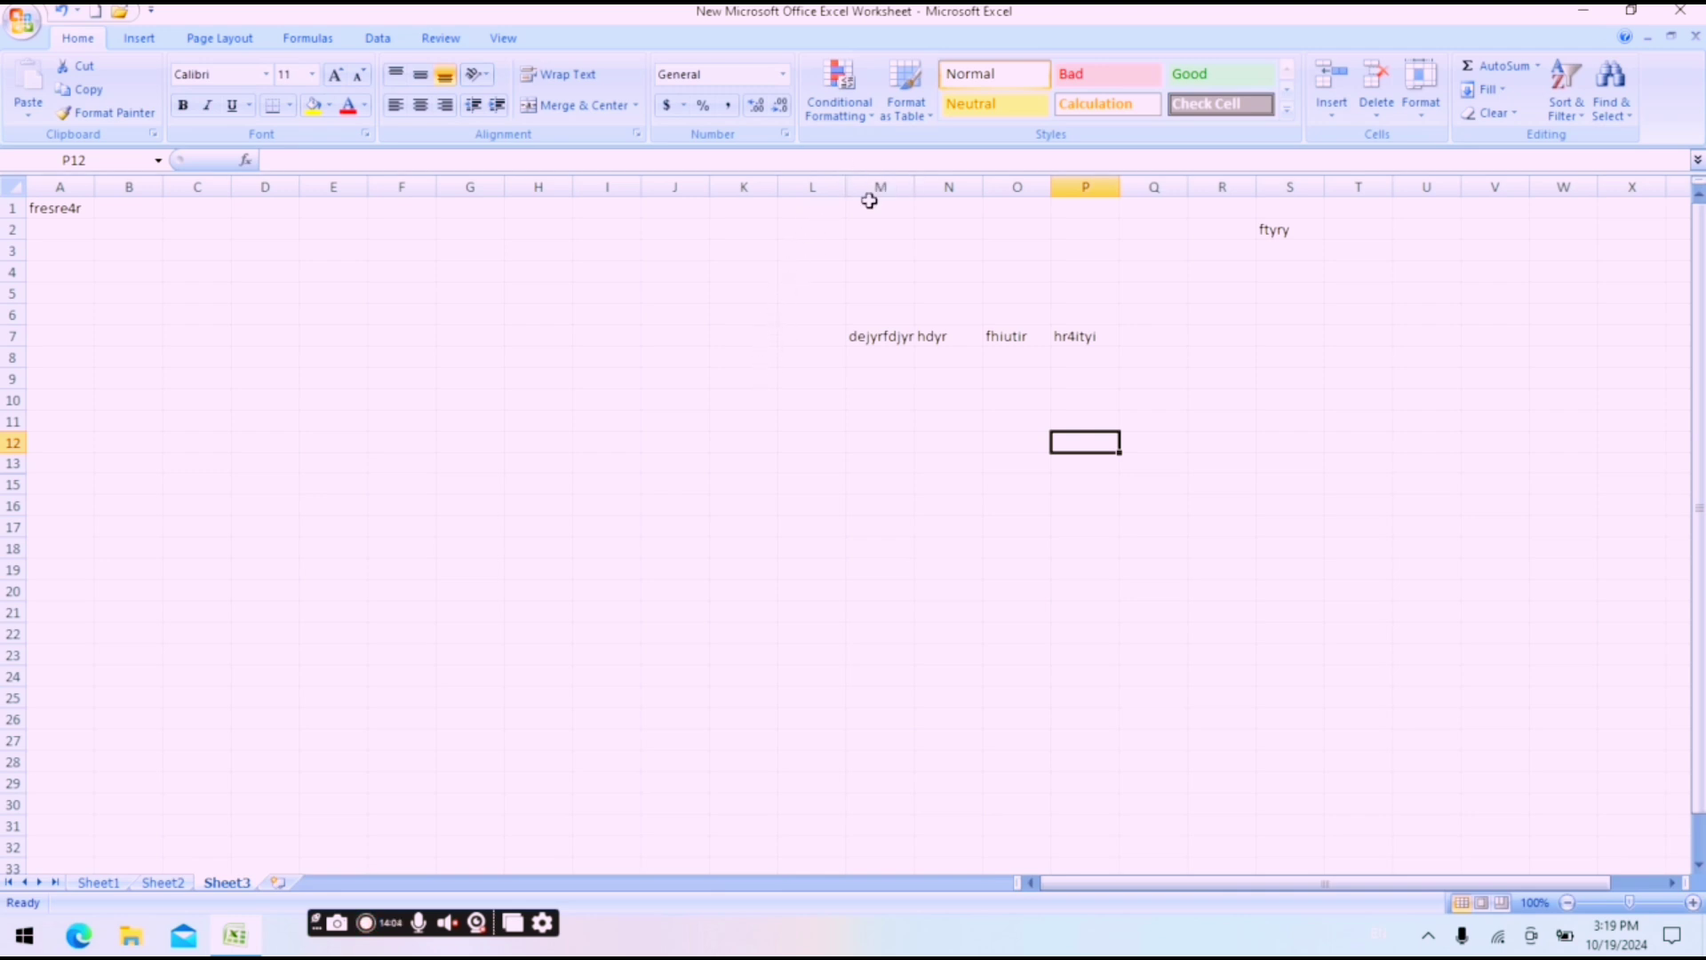
- Select cells M7, F7, H6 and E13 in turn to view their references in the Name Box
click(884, 336)
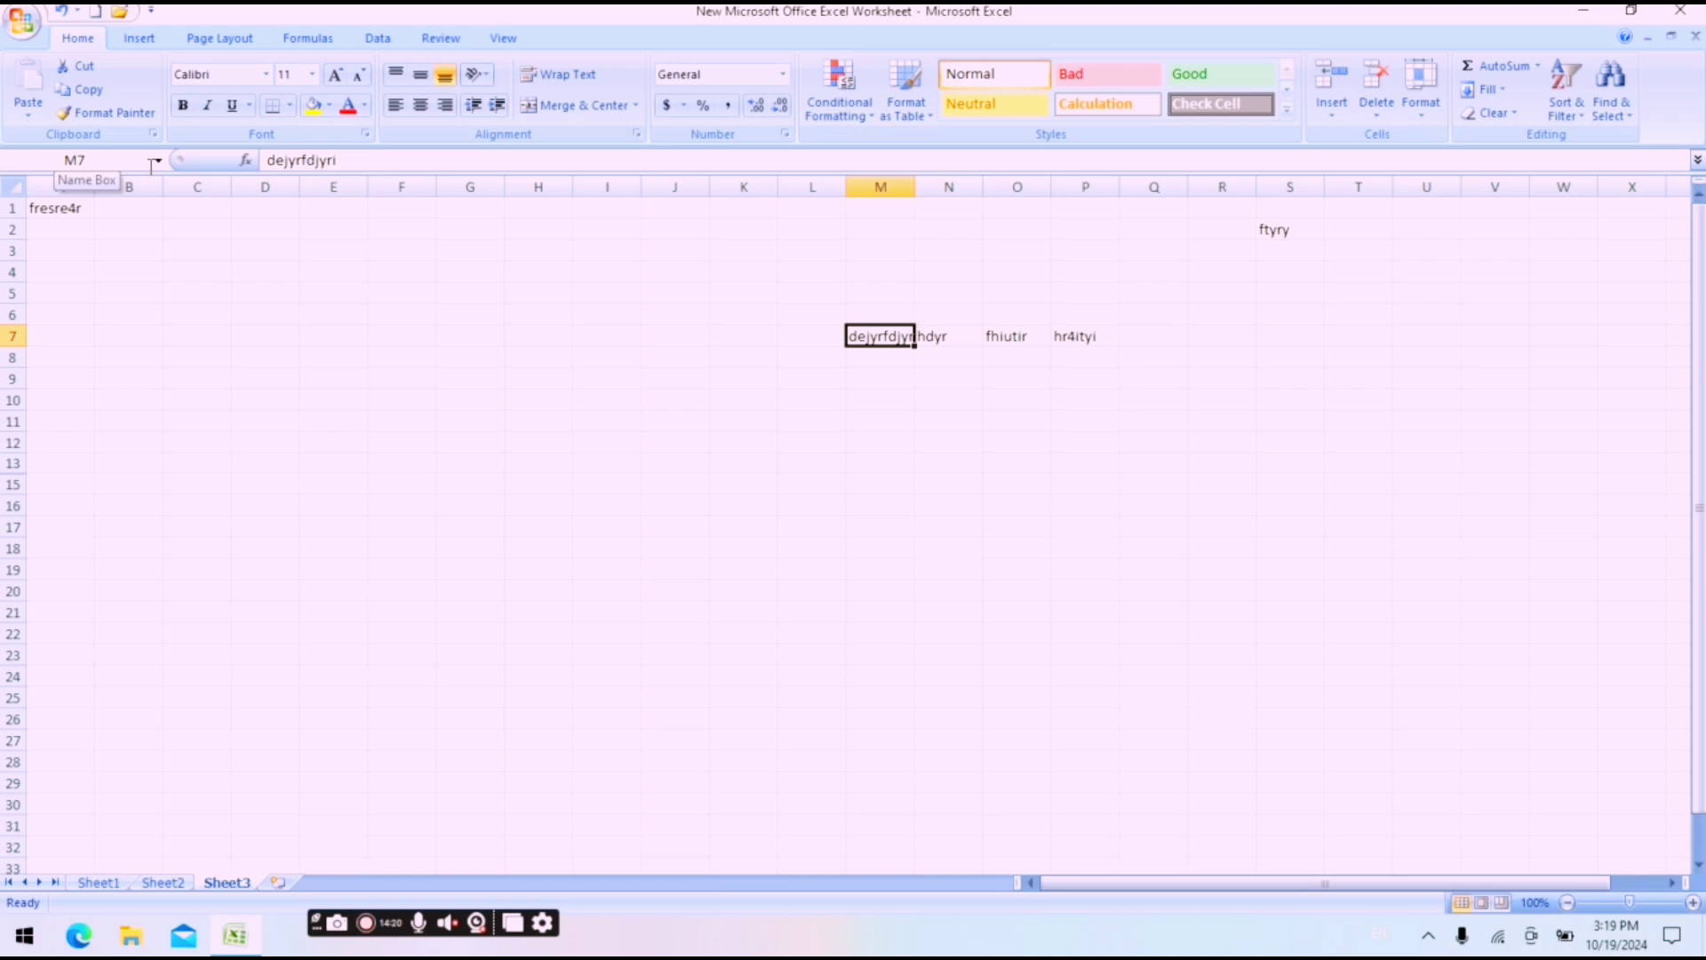
click(414, 330)
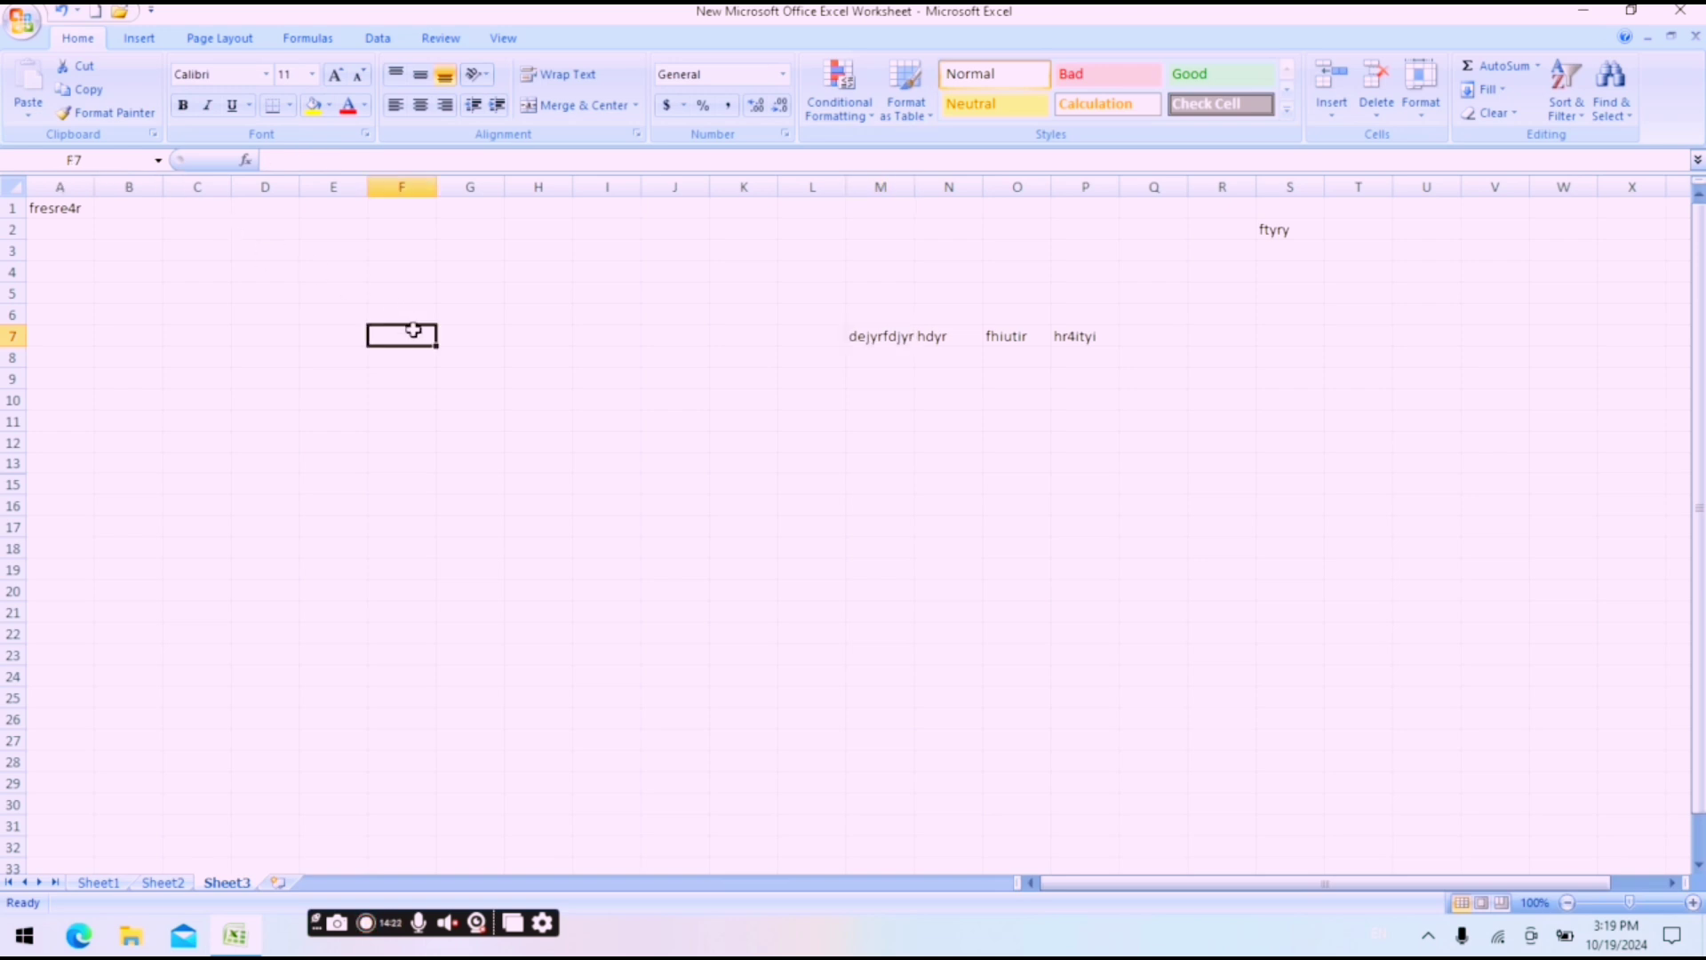
click(520, 316)
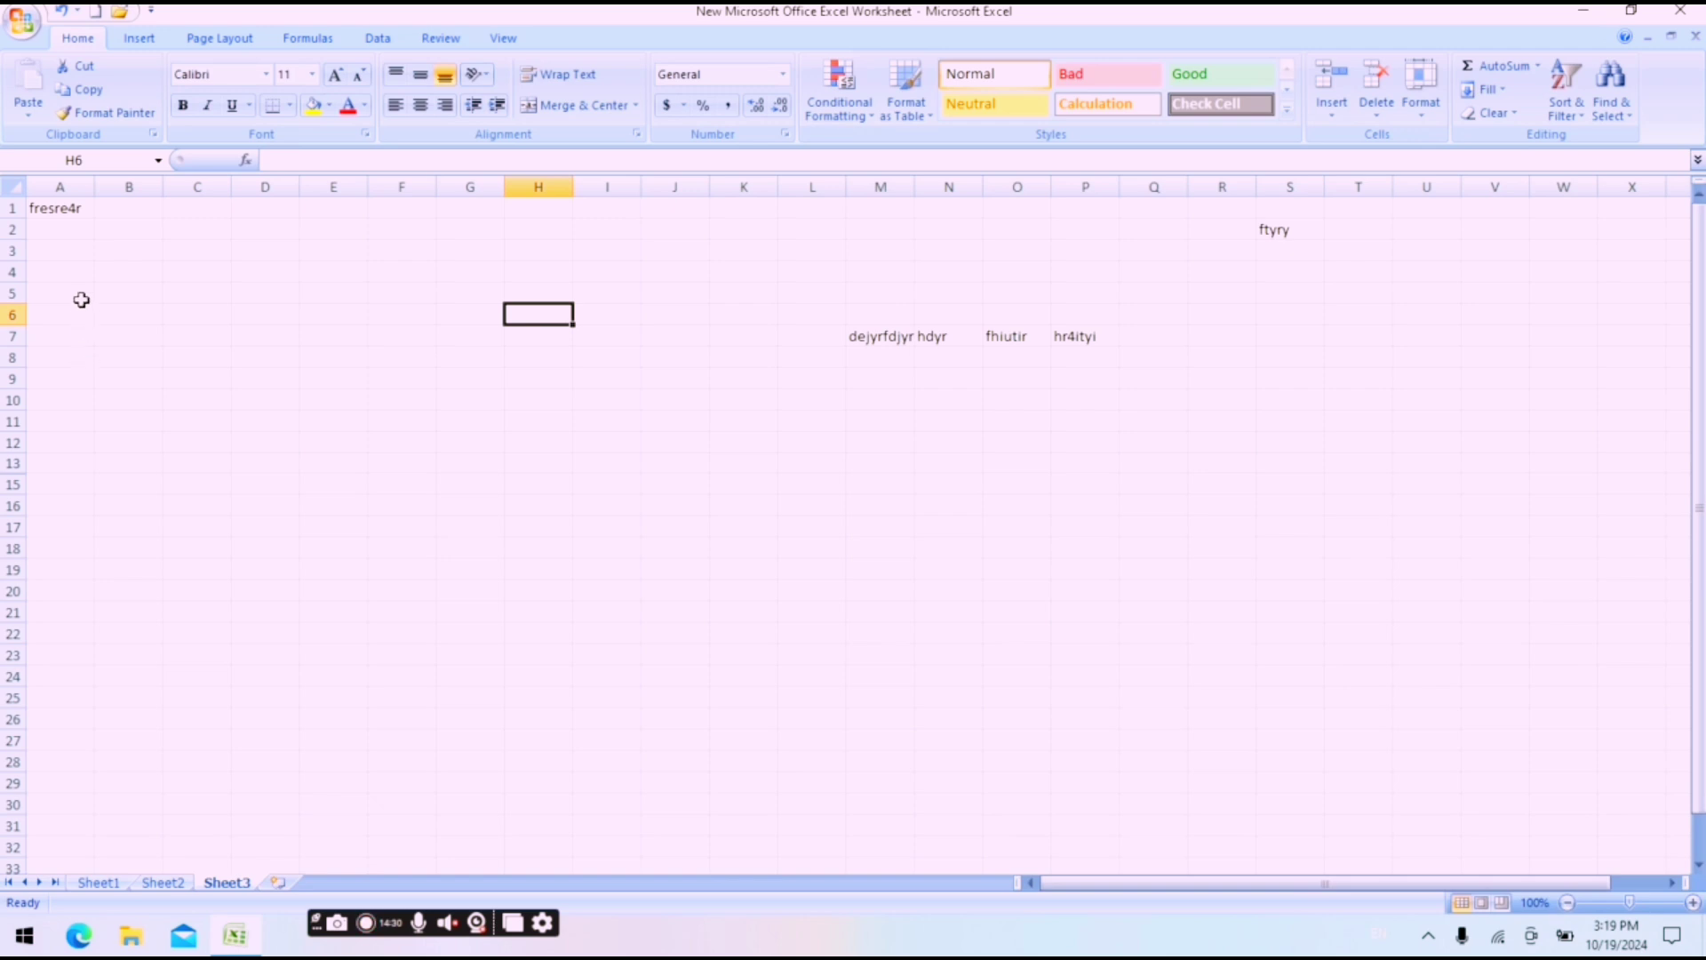
click(331, 464)
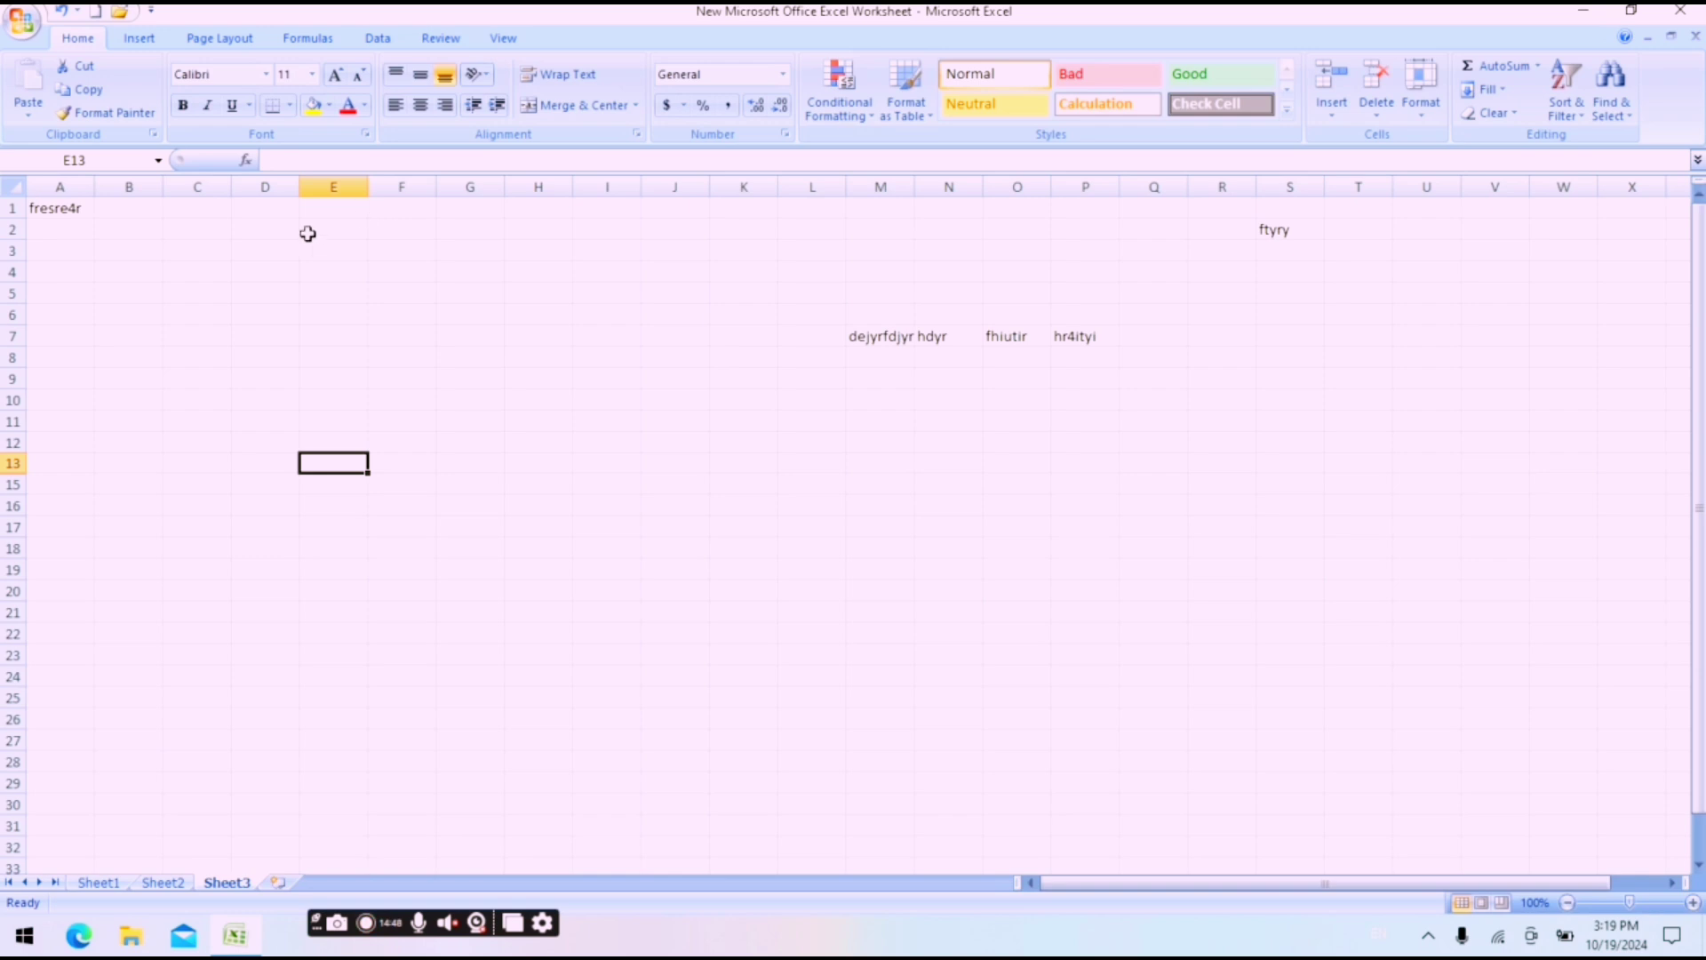
- Select the entire worksheet, clear the selection with cell C7 and select cell H8
click(17, 190)
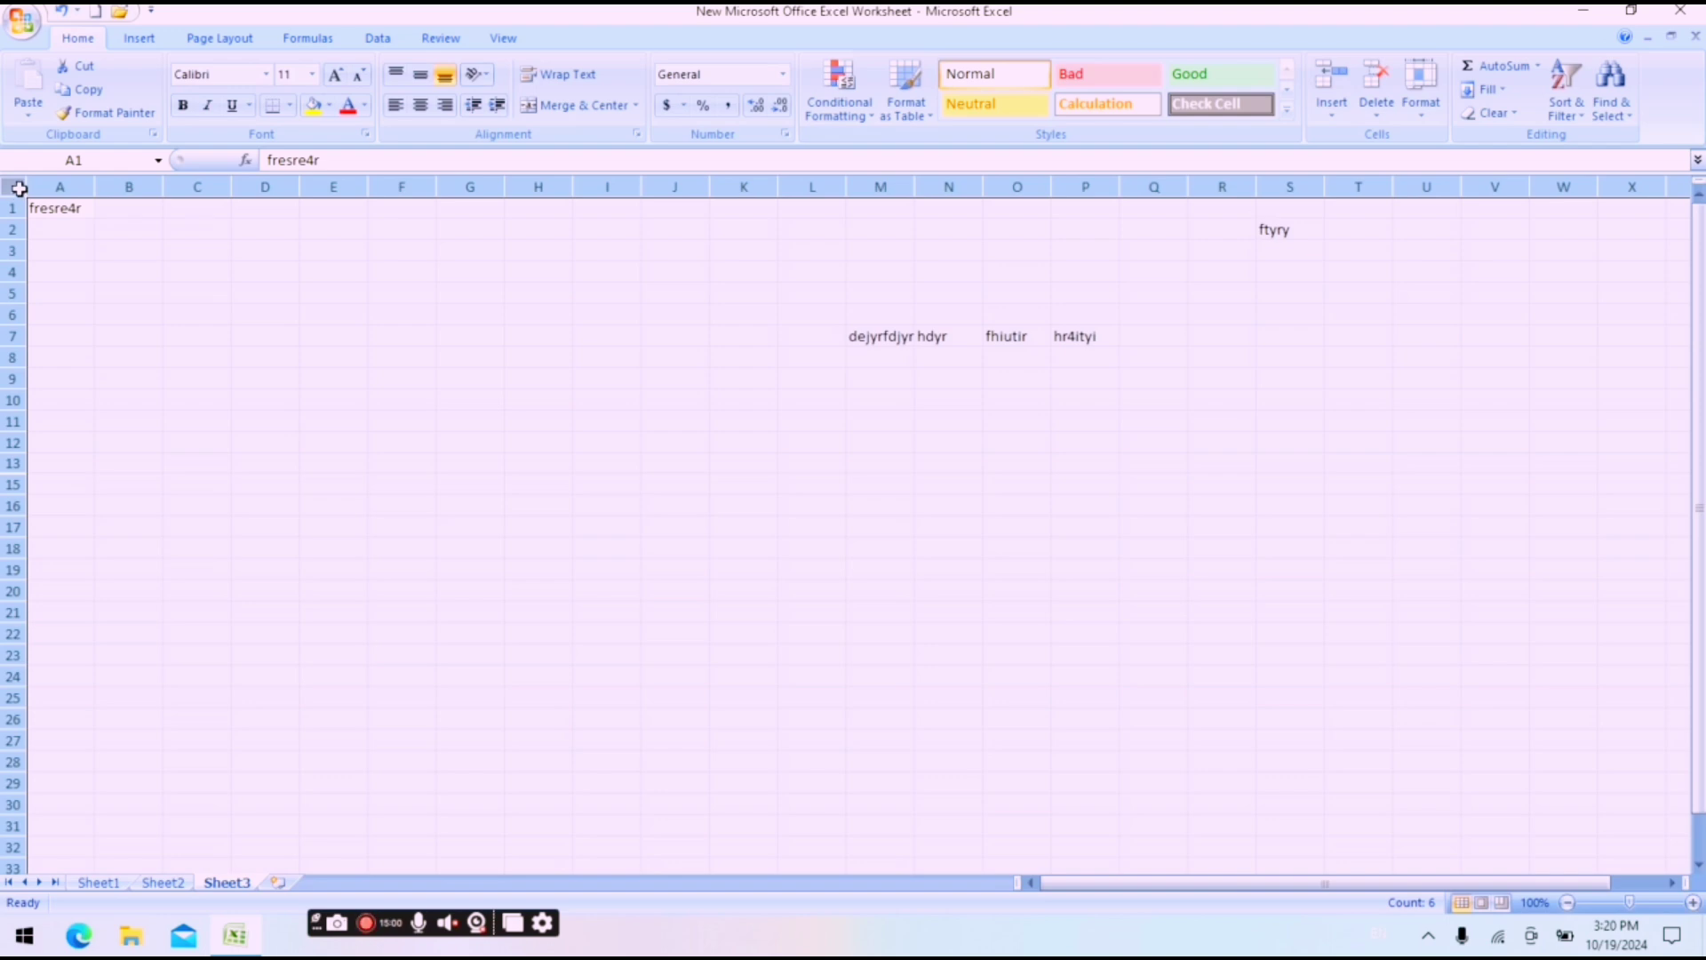
click(197, 341)
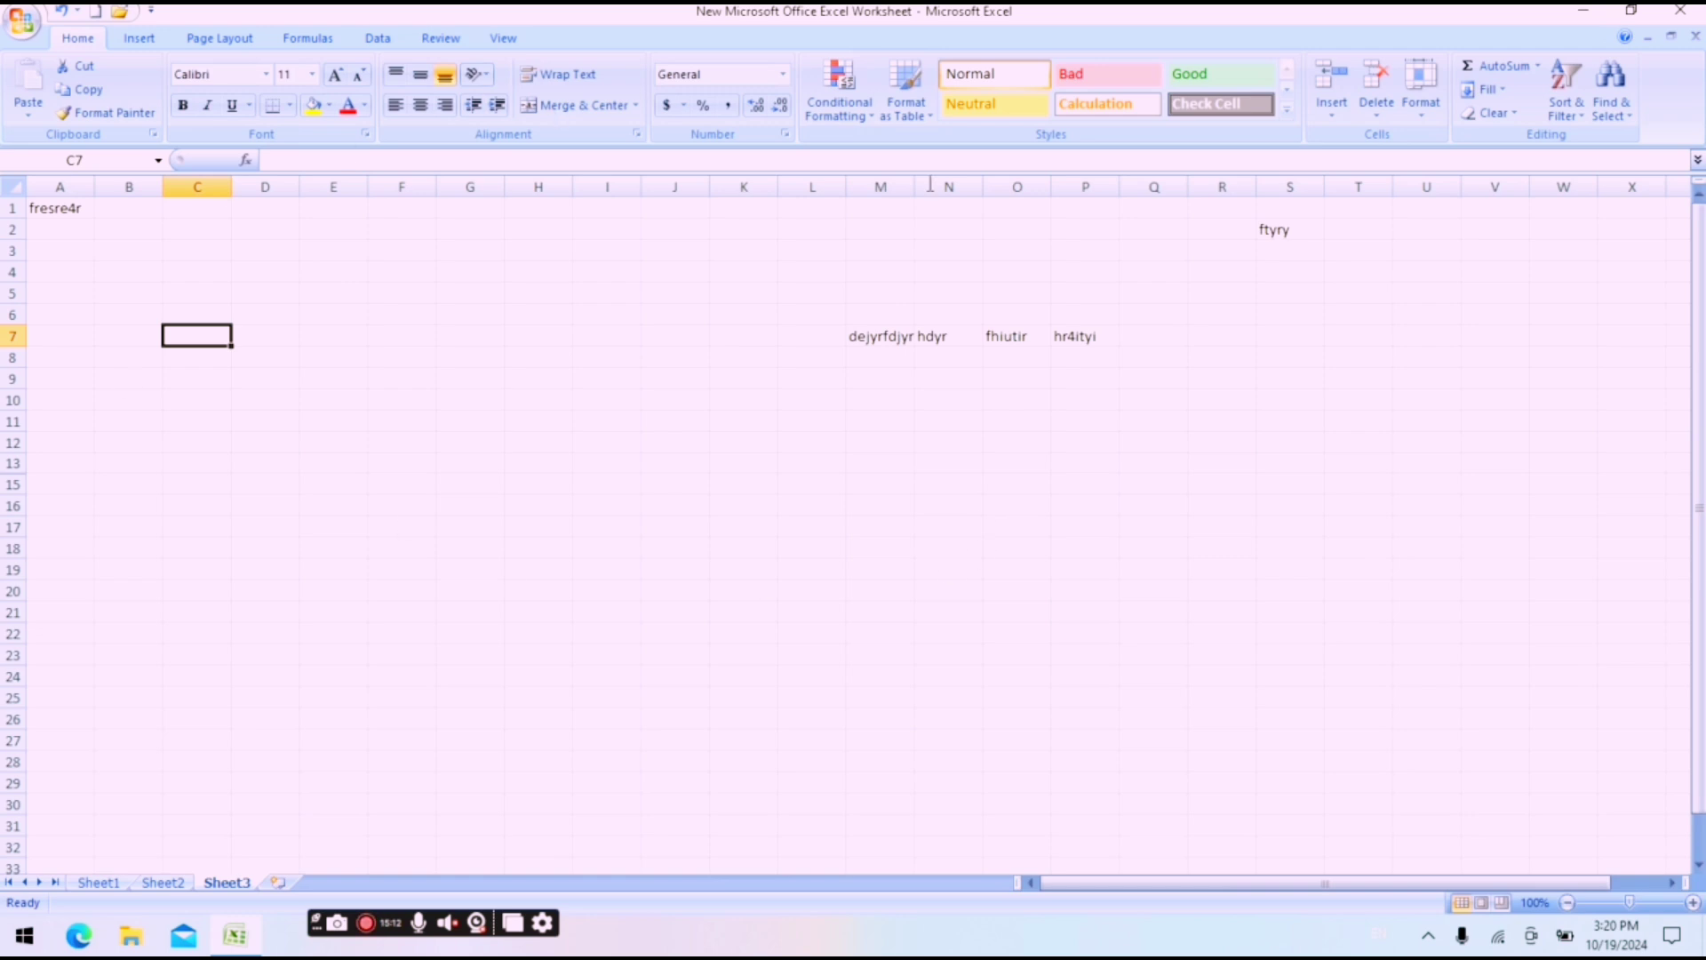
click(527, 353)
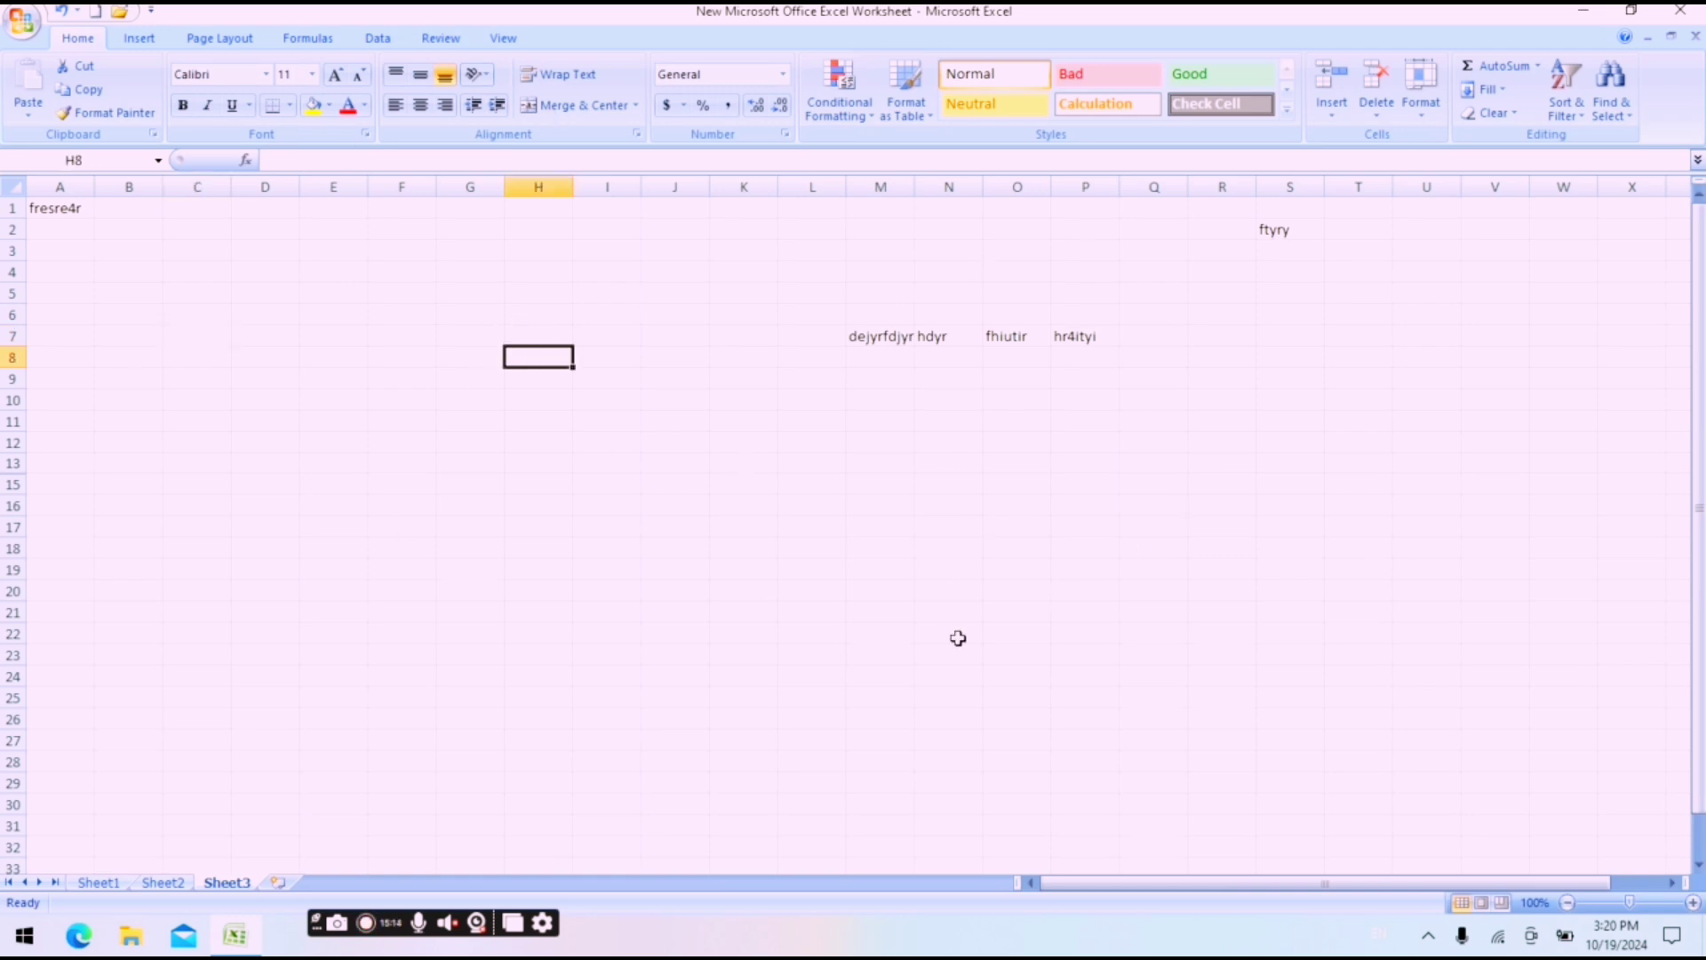
- Select the whole of column H and the whole of row 7, and return to single cells, finishing on M17
click(537, 184)
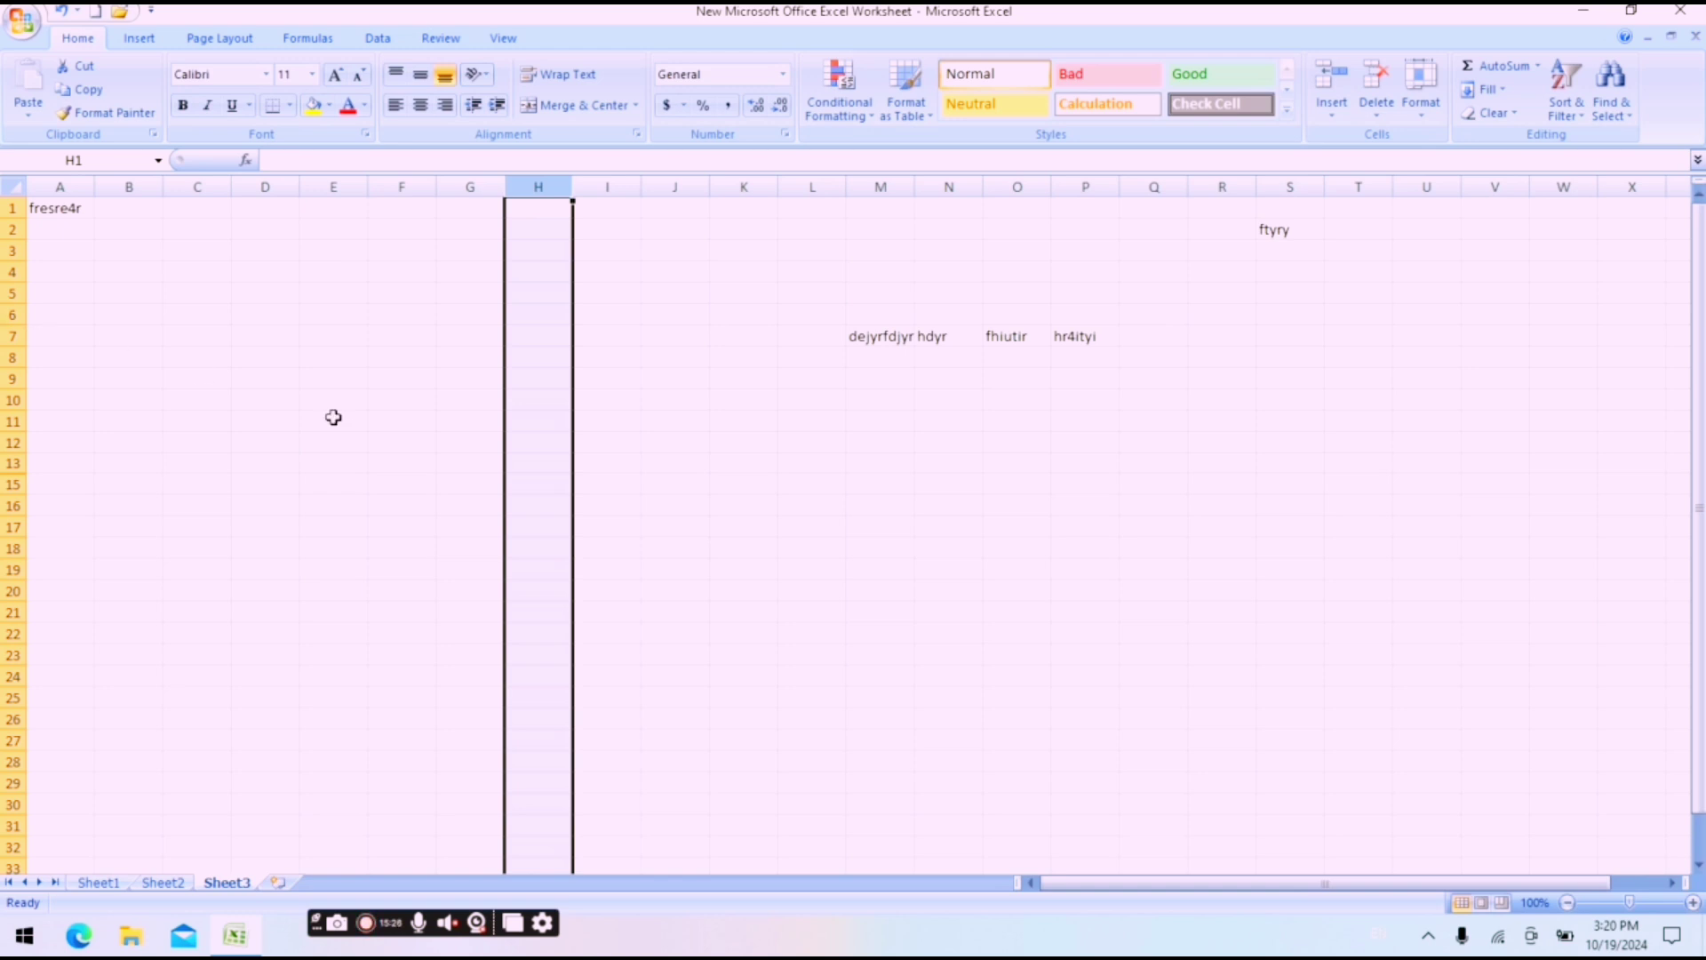
click(370, 485)
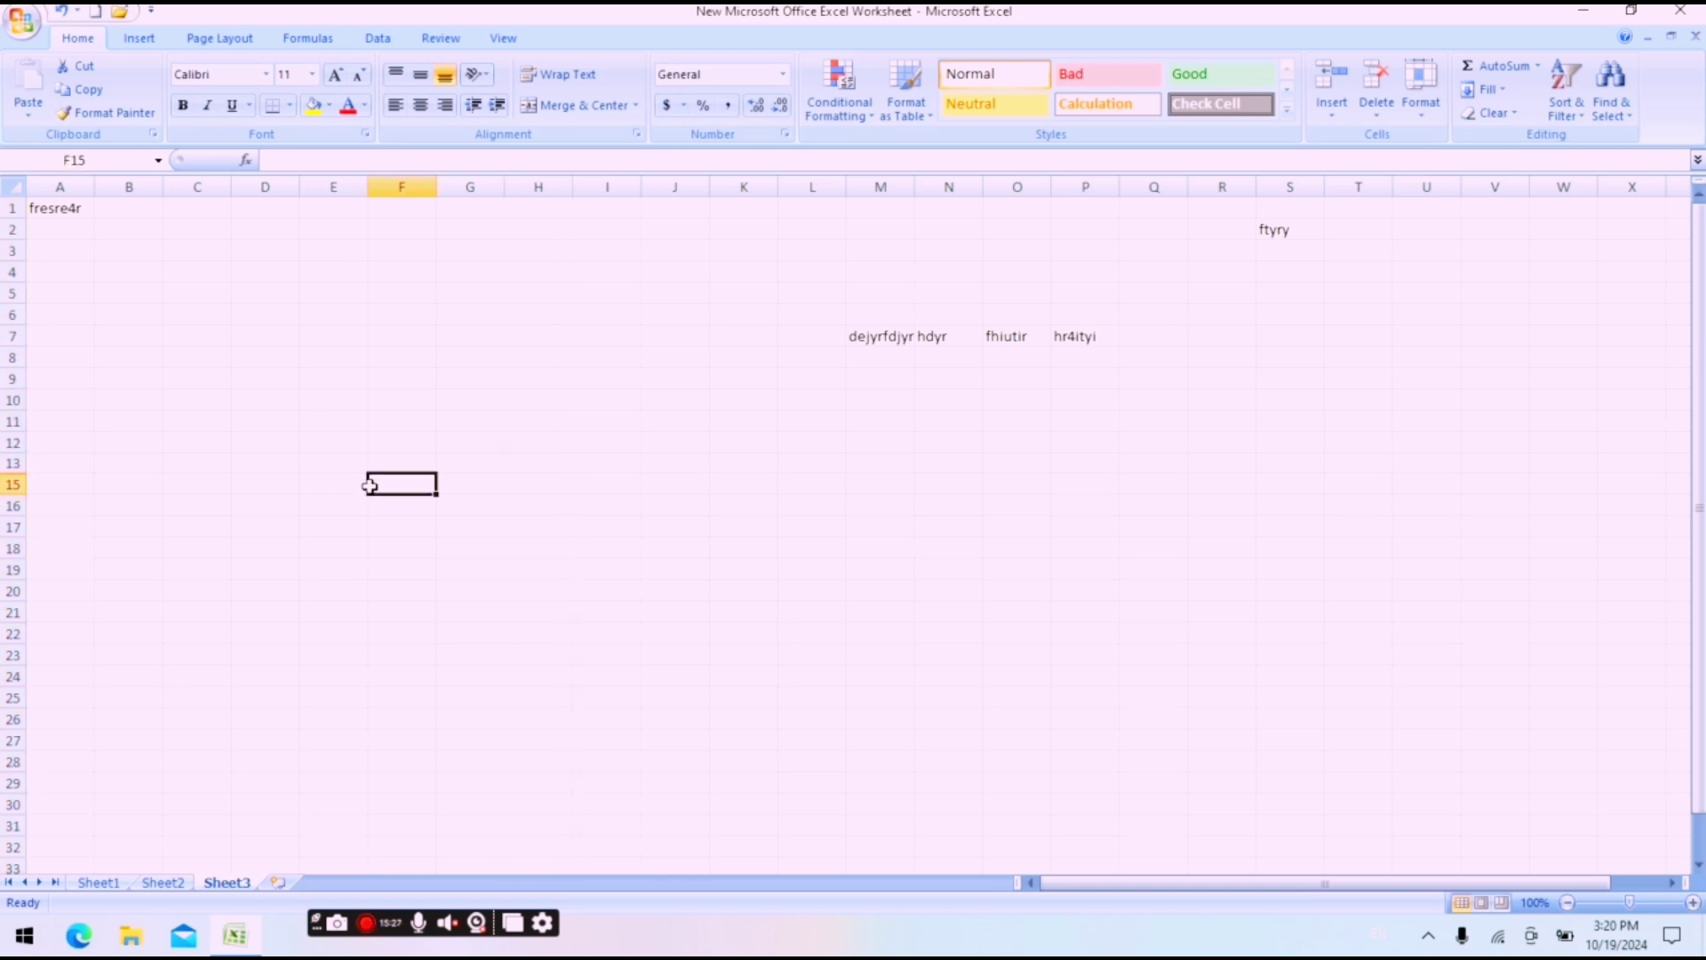
click(18, 337)
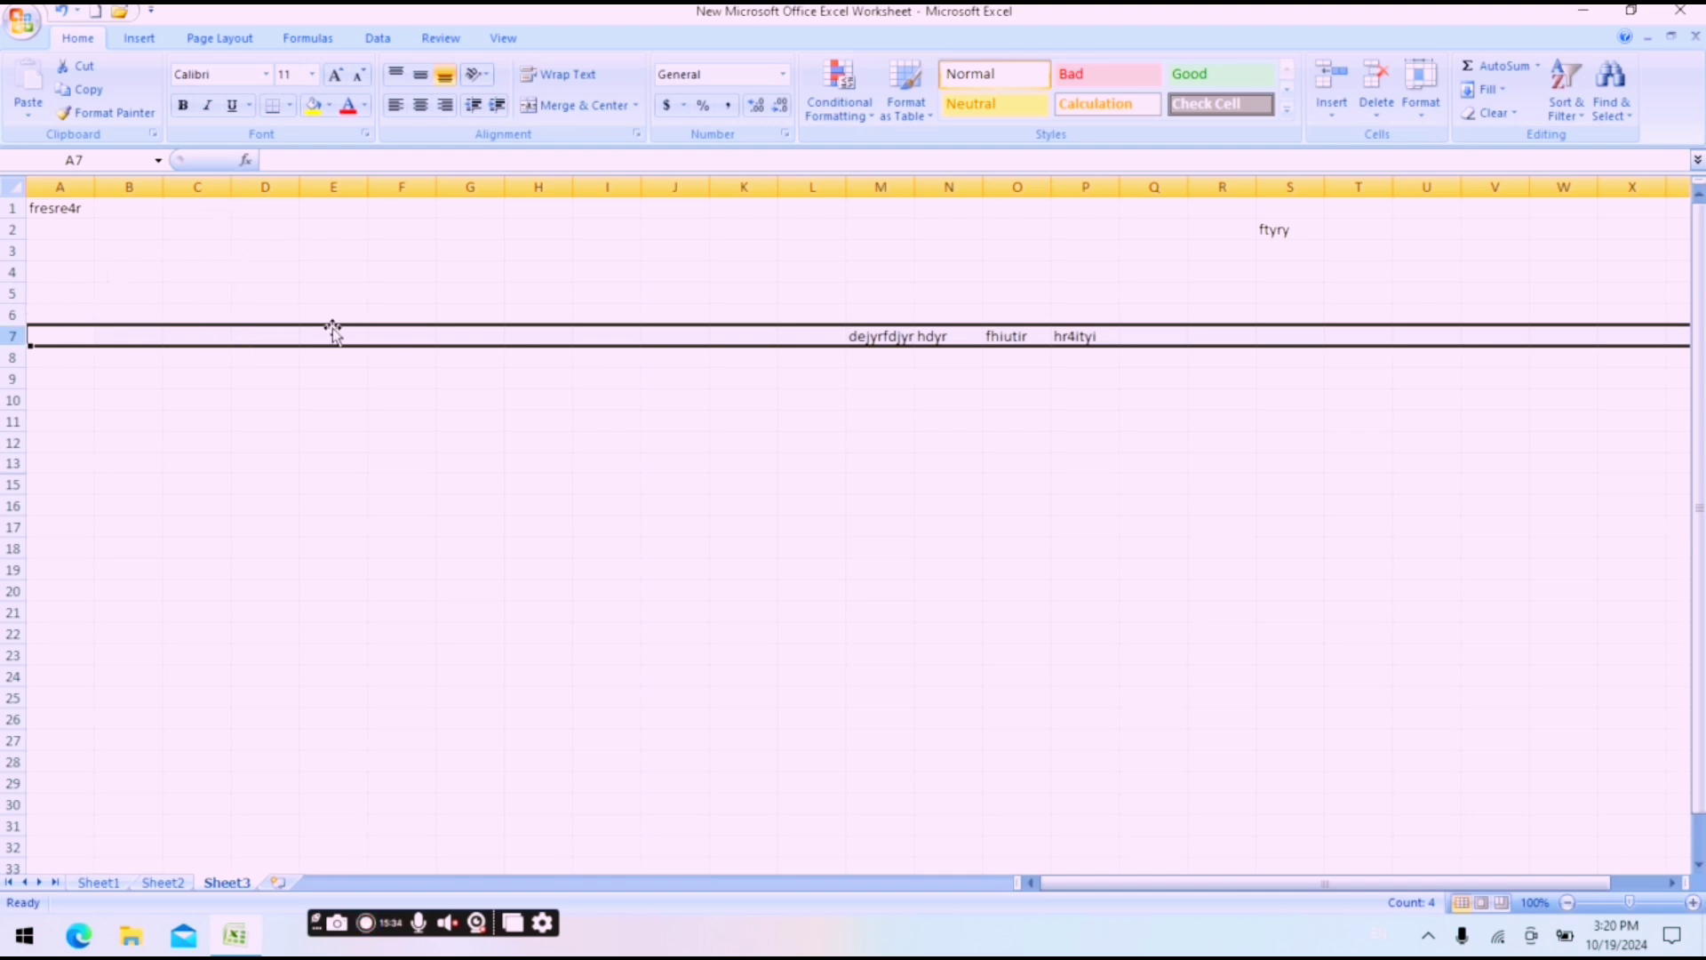
click(379, 419)
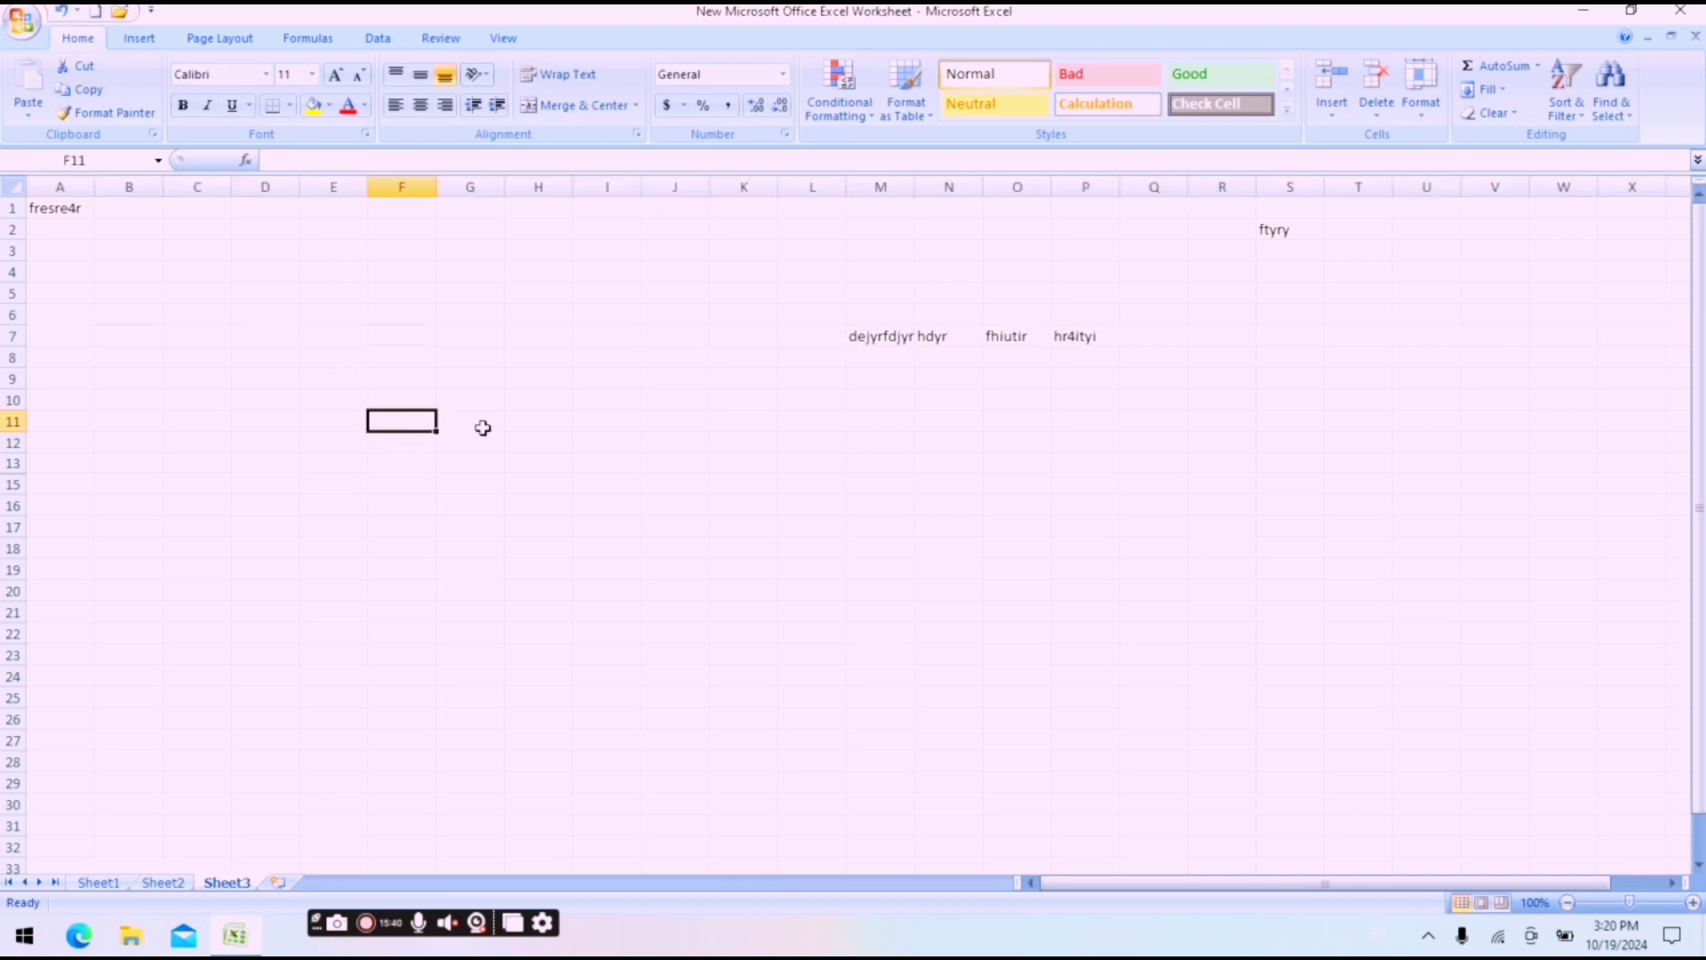
click(677, 442)
click(907, 530)
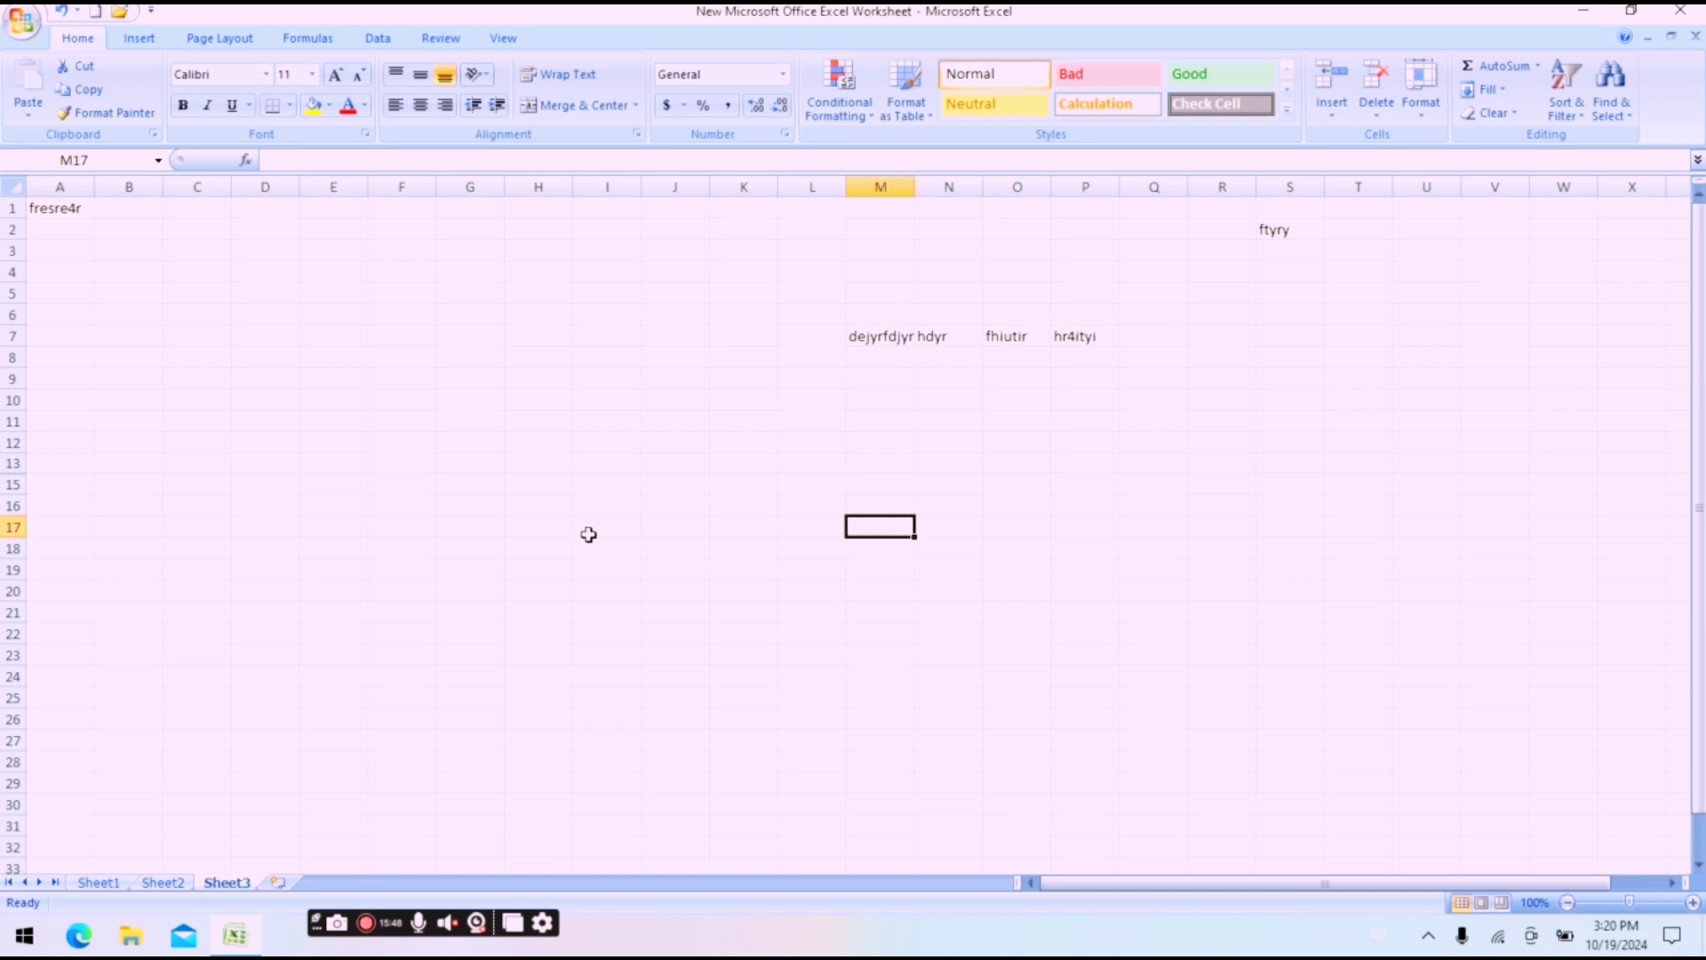
- Select cell G1 and the whole of column G, followed by cells A7 and D8
click(474, 205)
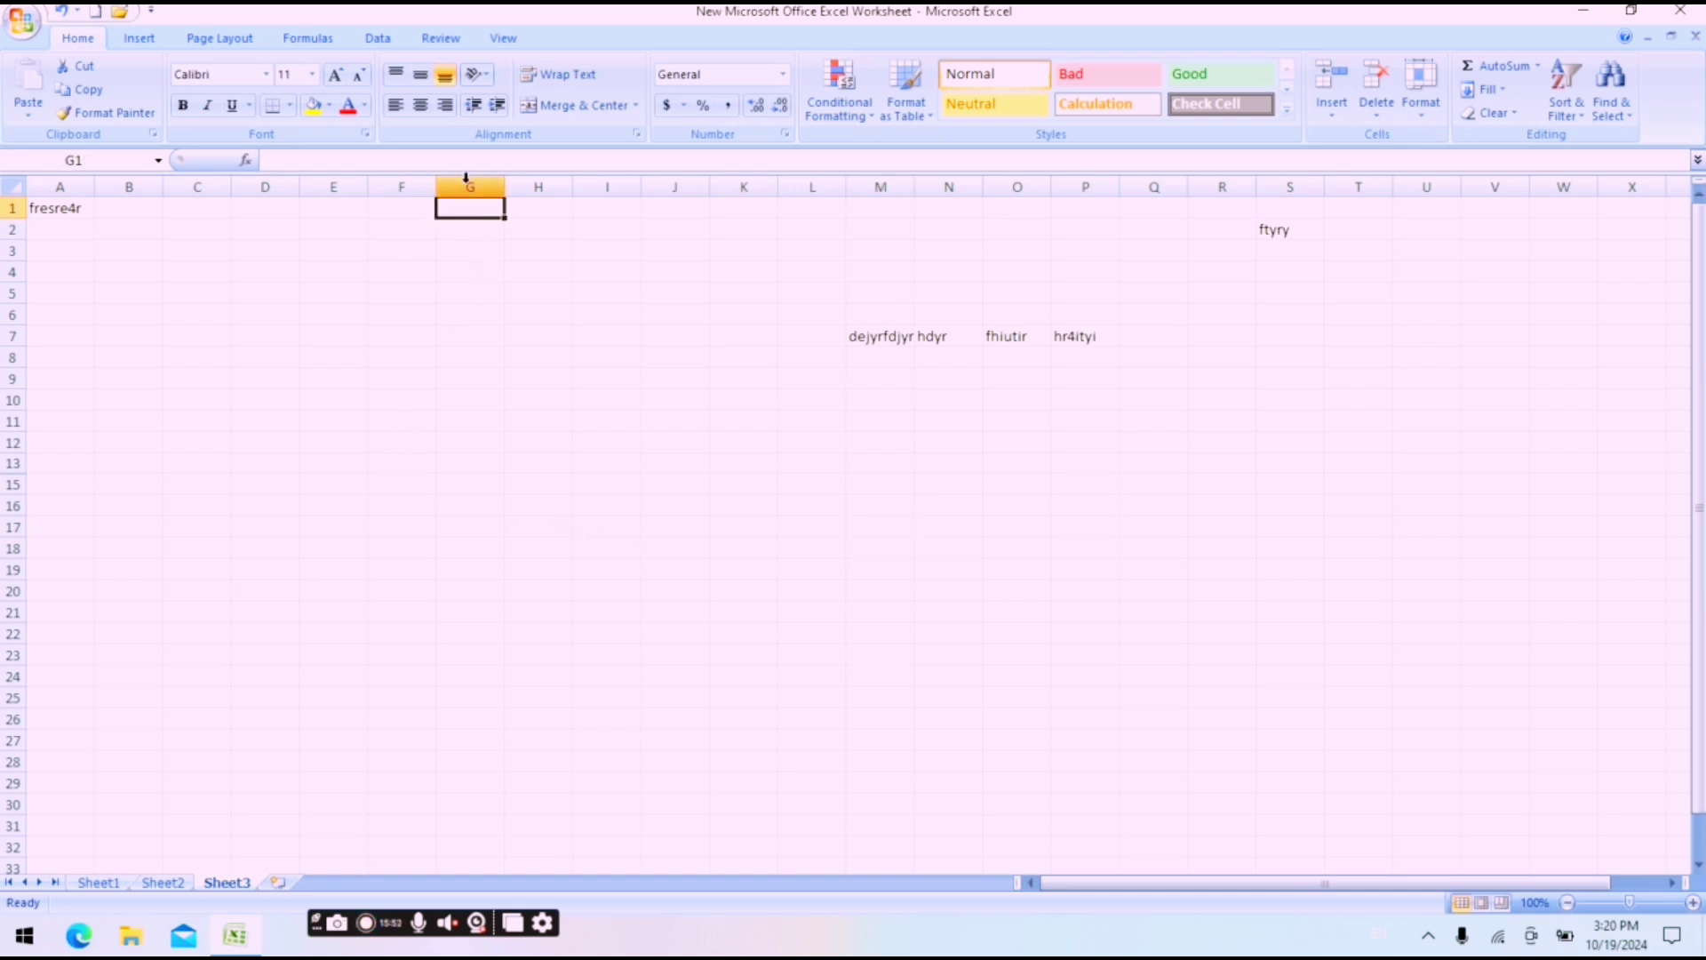
click(469, 183)
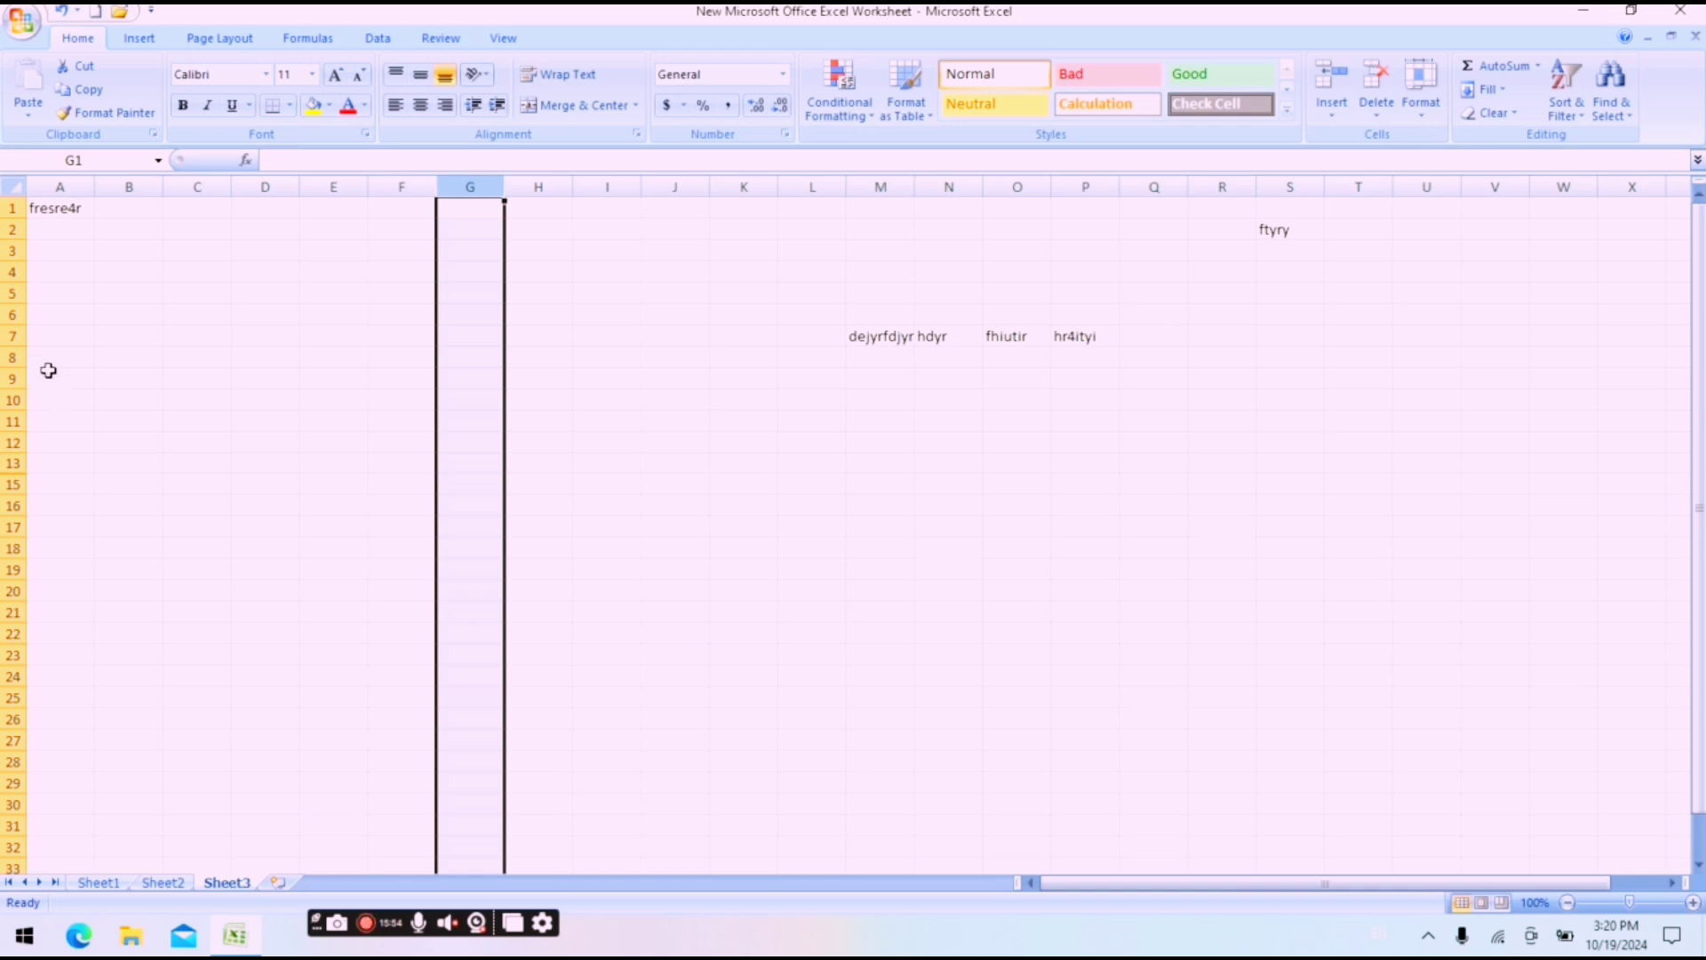
click(58, 334)
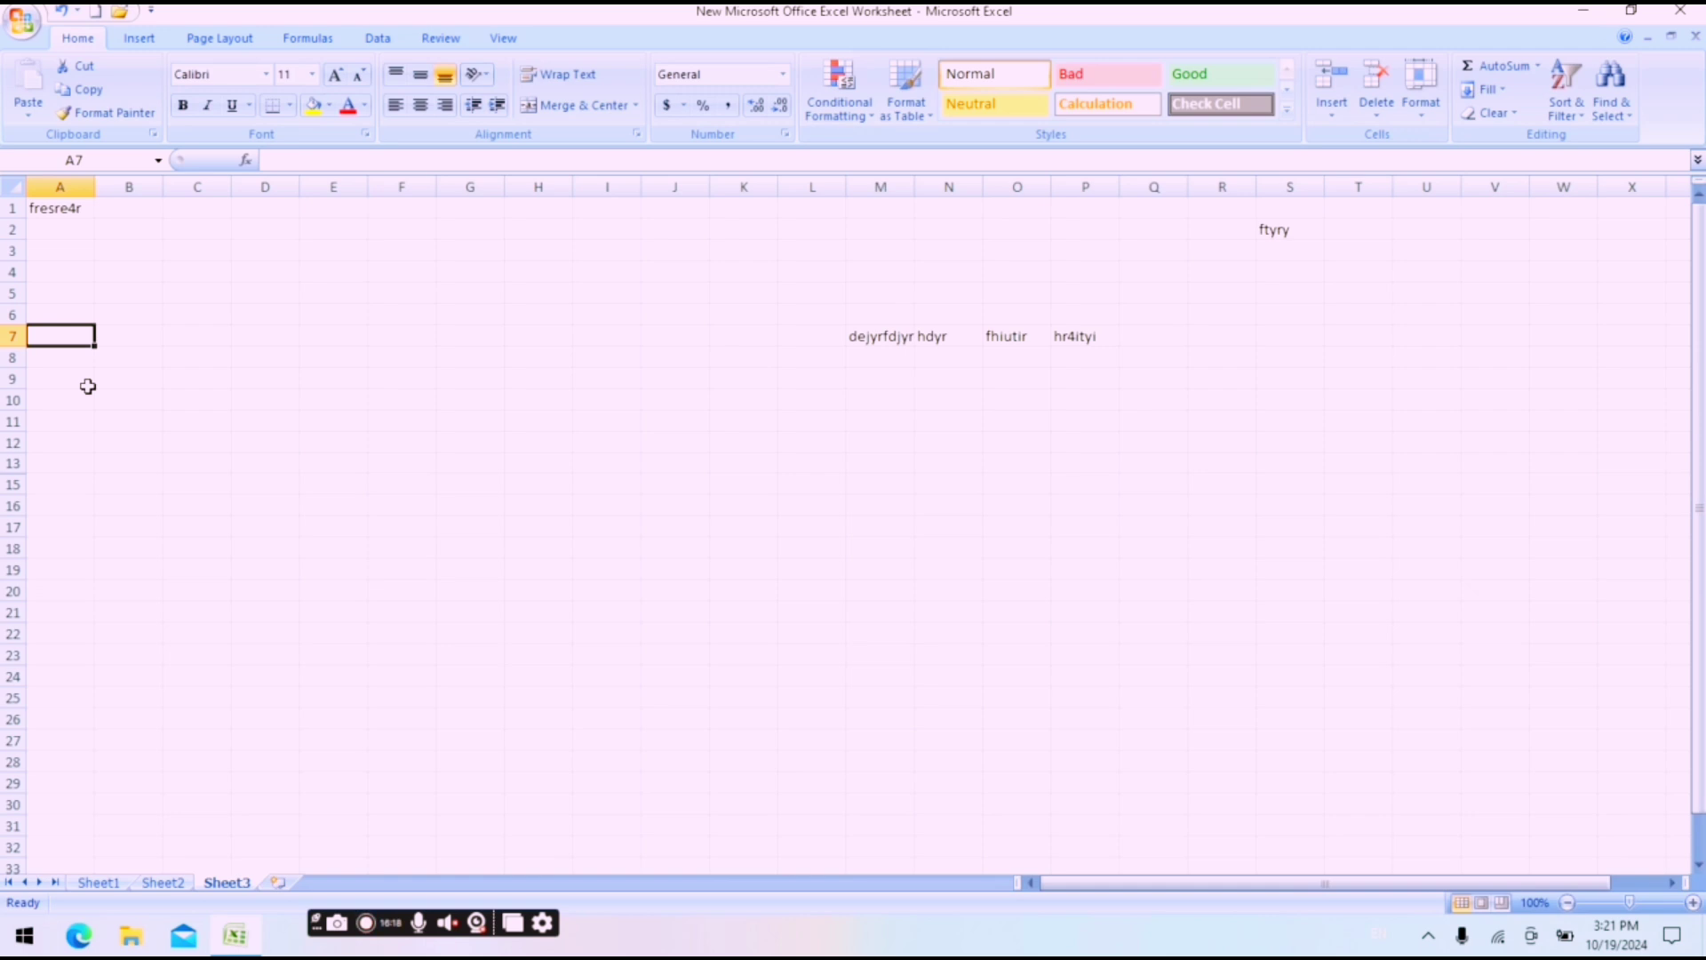
click(233, 364)
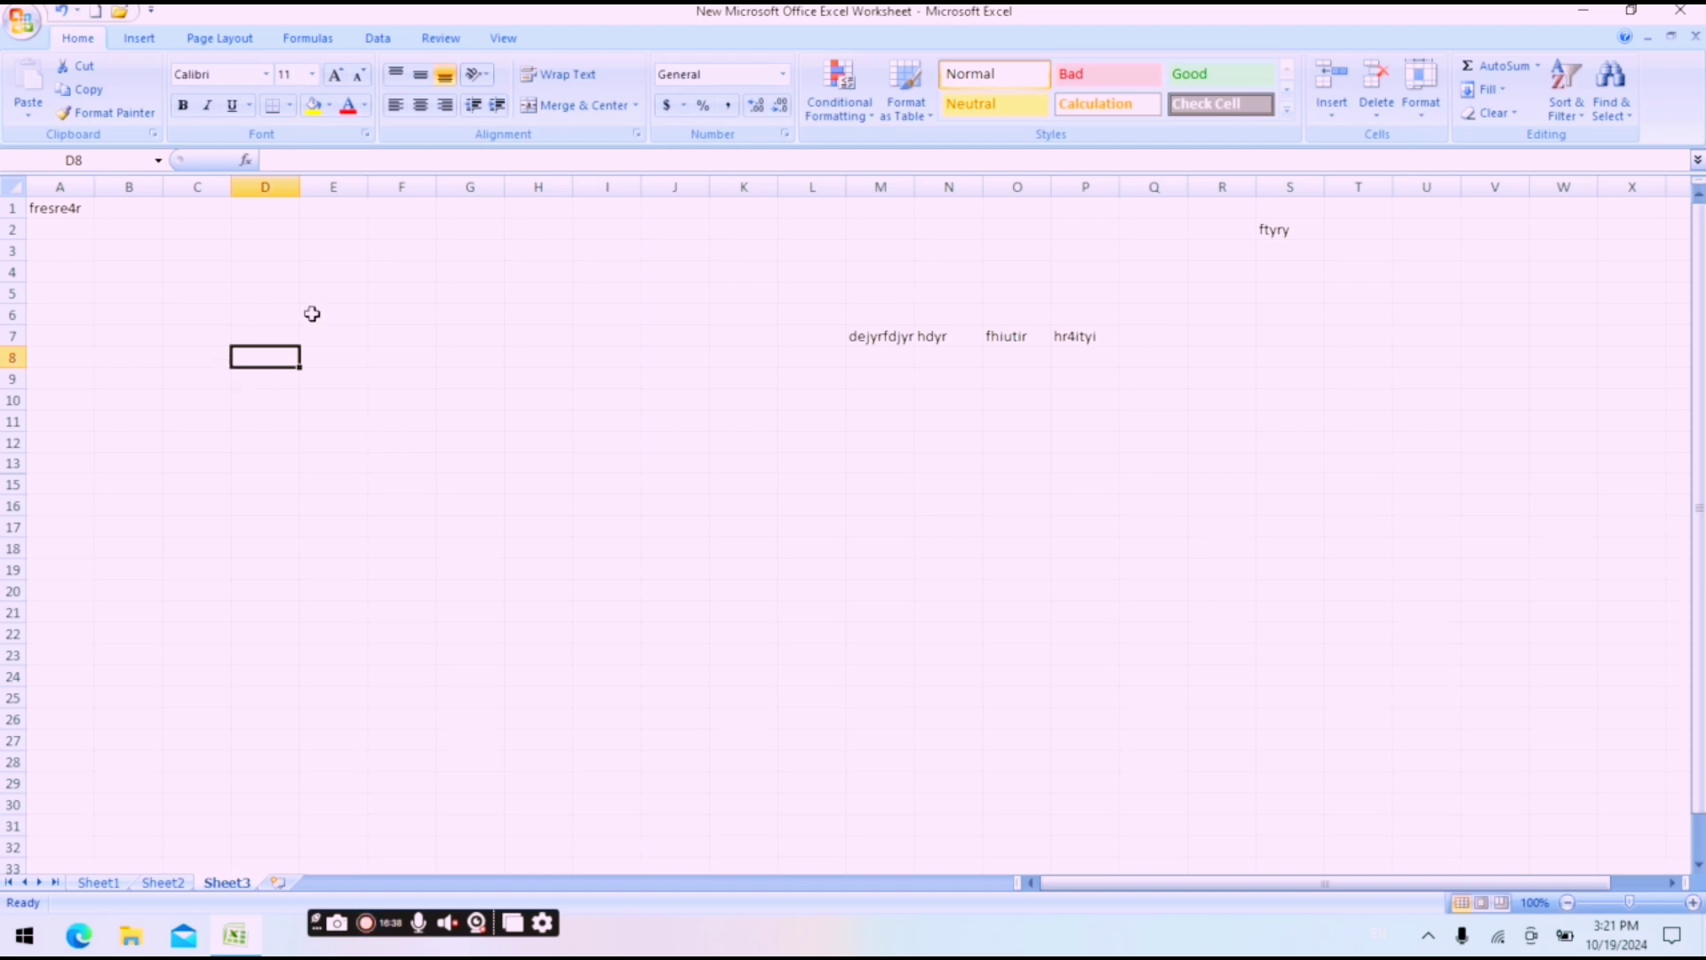
- From cell F12, jump to the sheet's last column and back to column A, and to its last row and back to A1
click(387, 445)
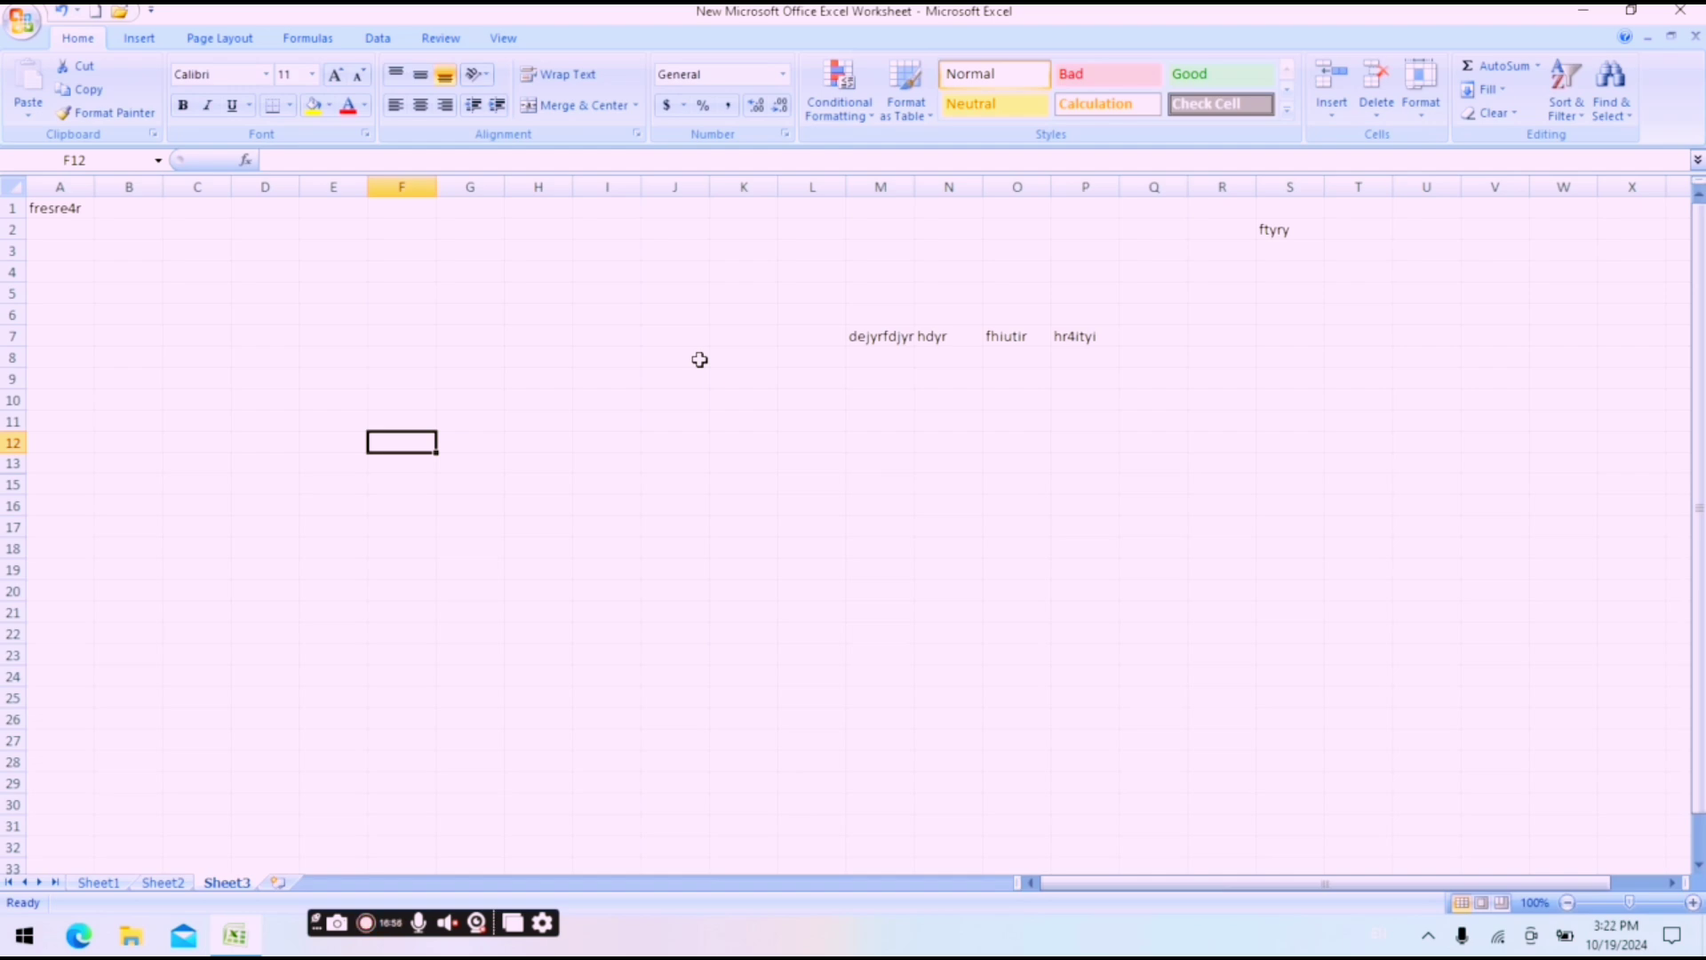
key(ctrl+Right)
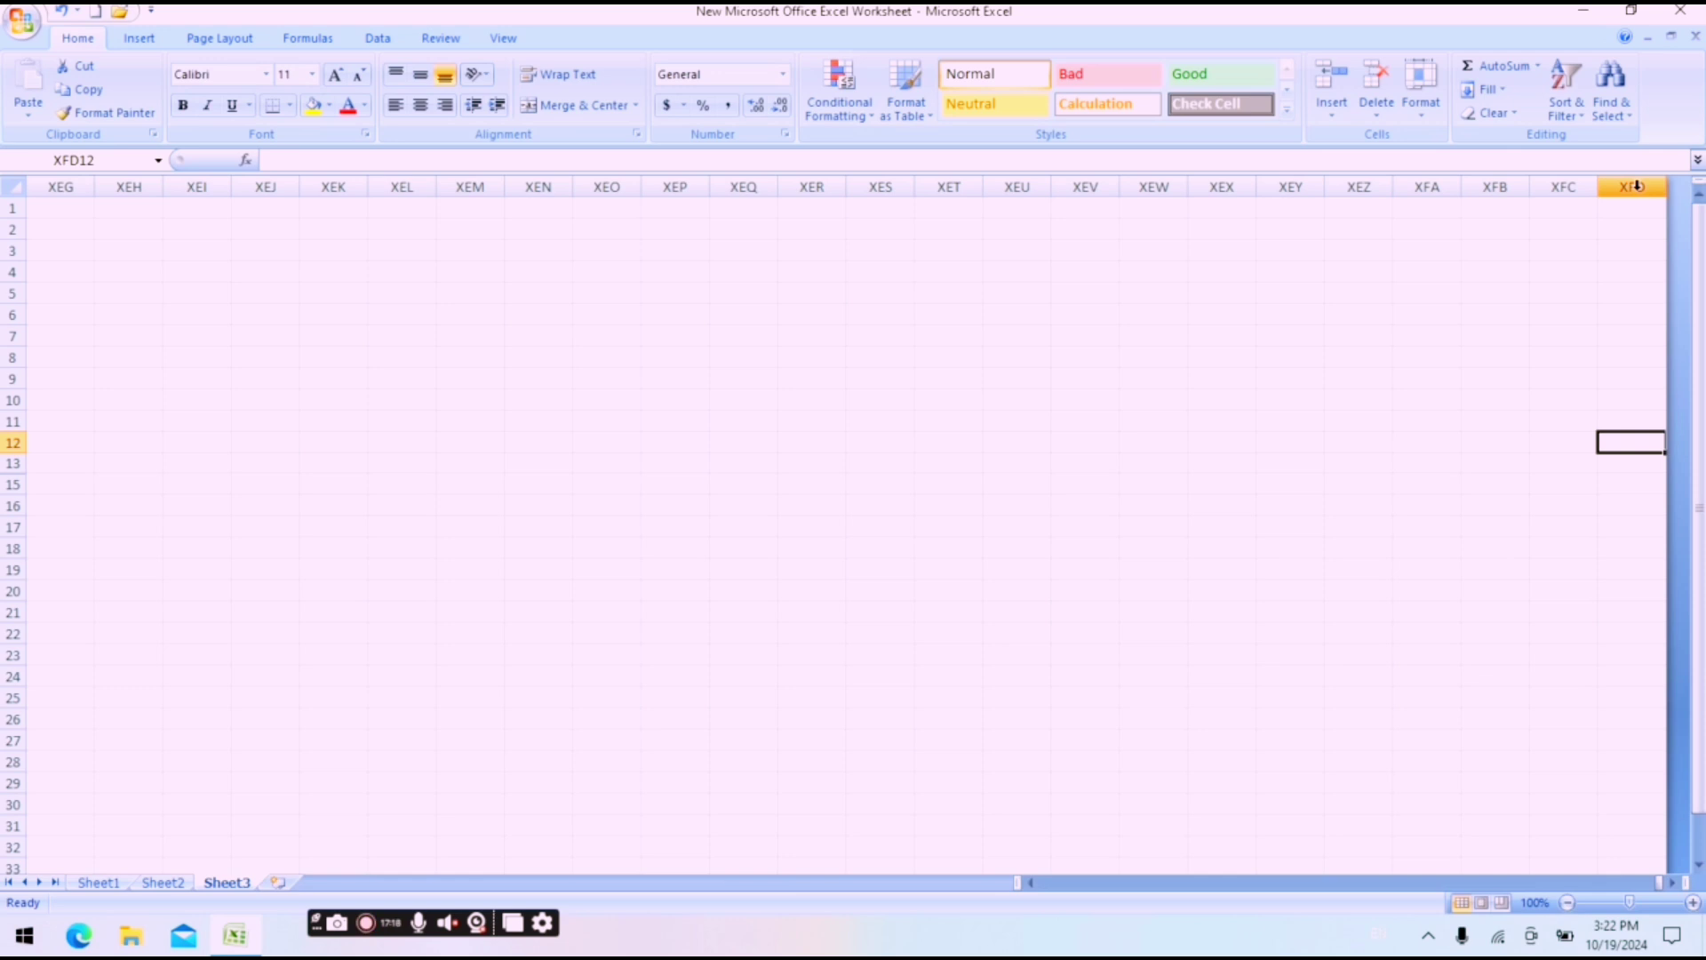
key(Home)
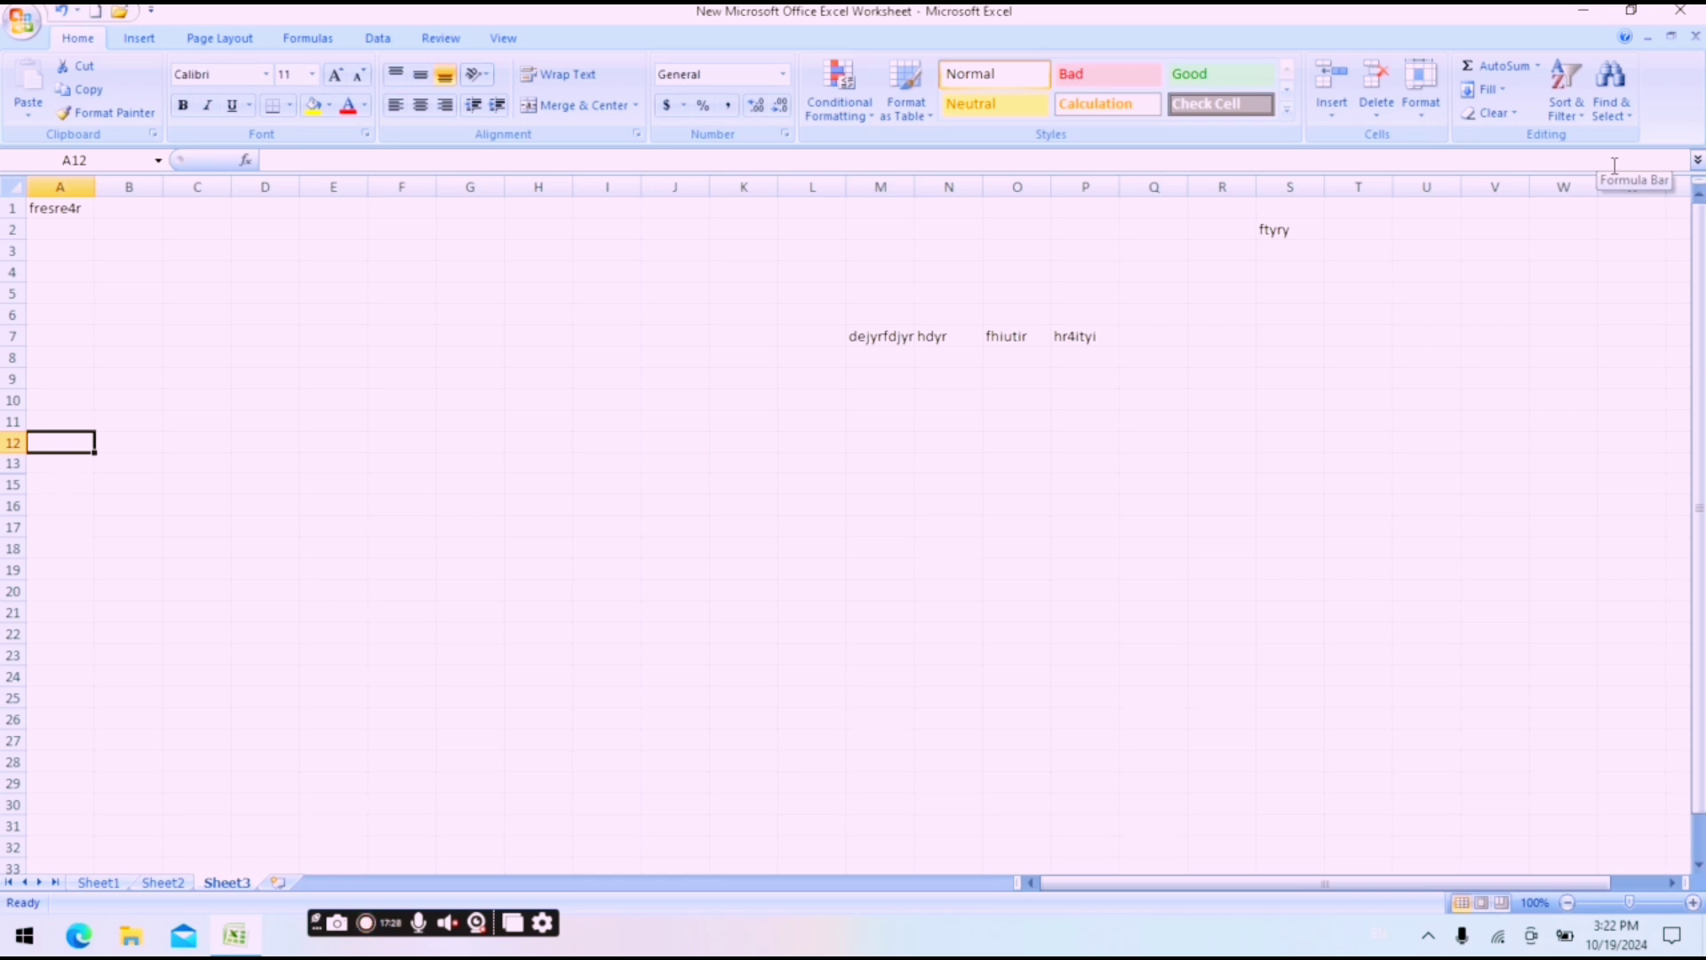
key(ctrl+Down)
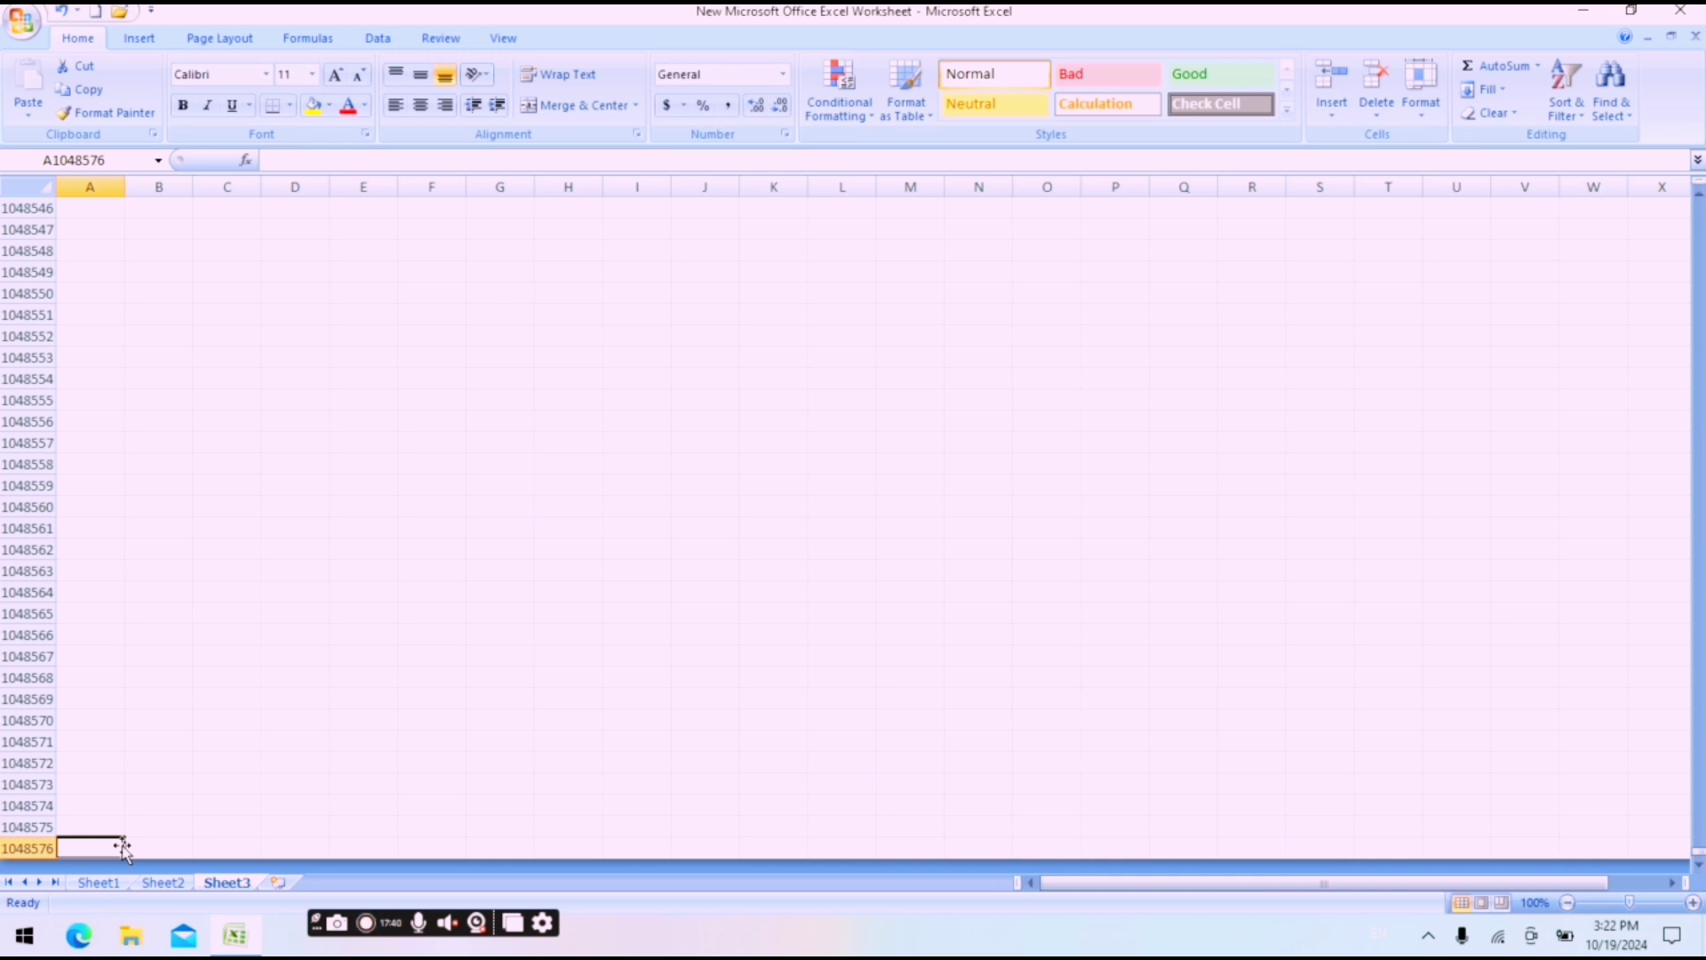
key(ctrl+Up)
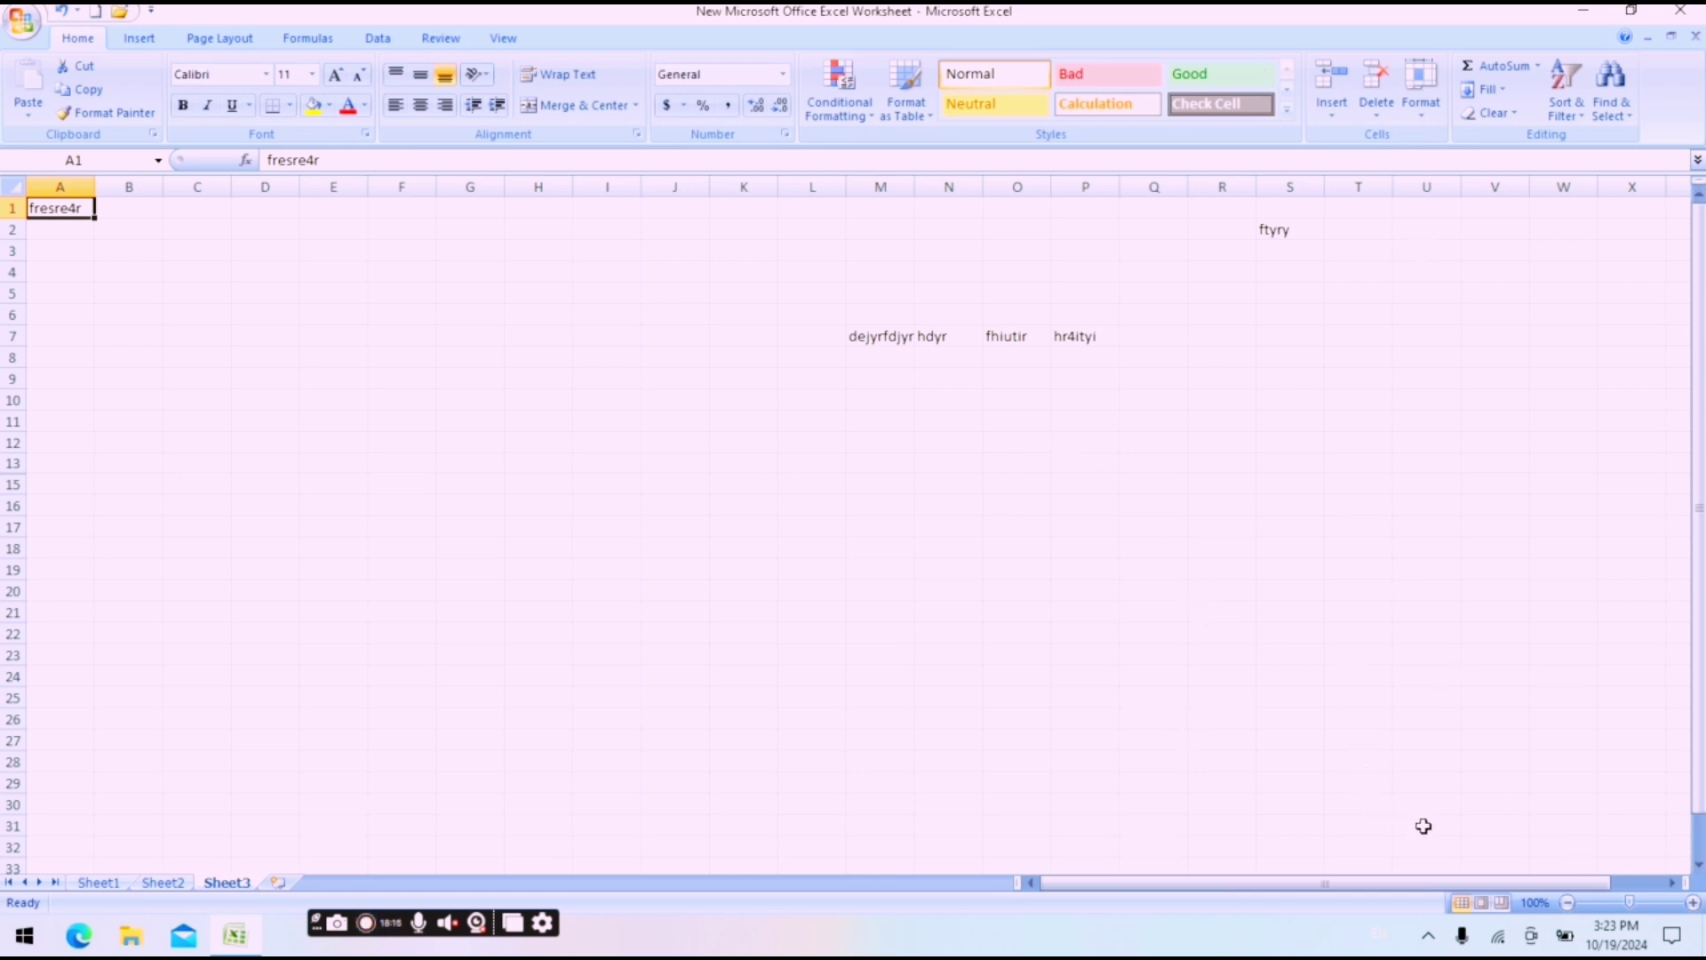
- Scroll the worksheet vertically down past row 7 and back up to row 1
click(1698, 865)
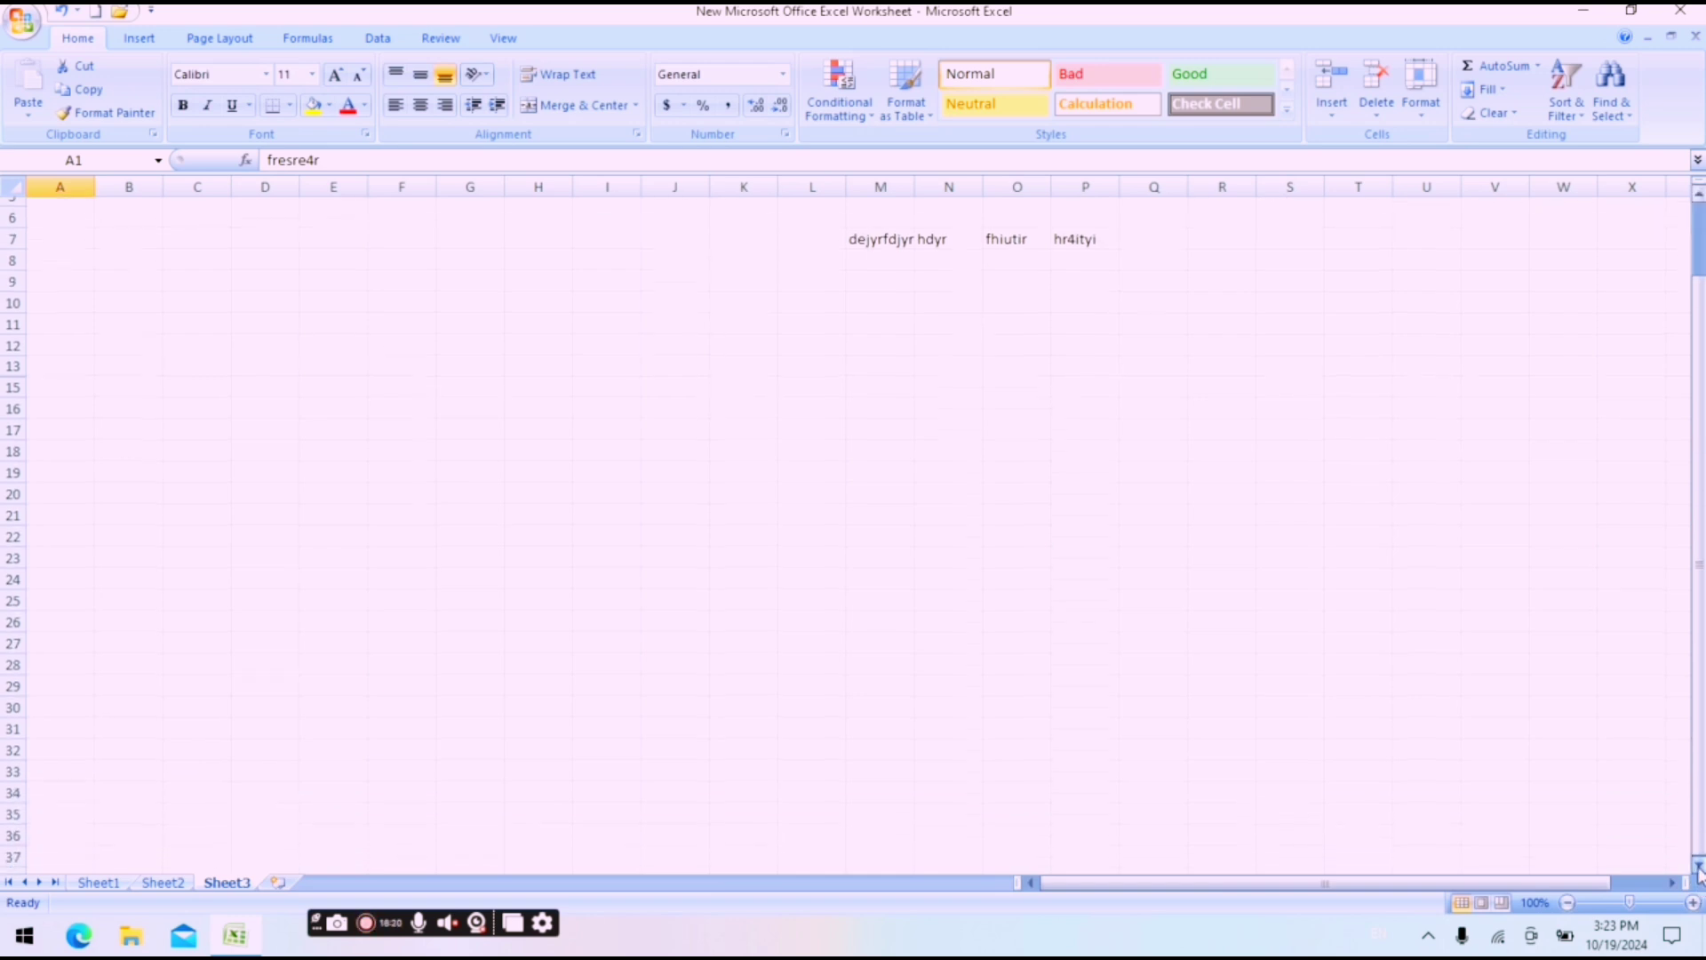
click(1698, 865)
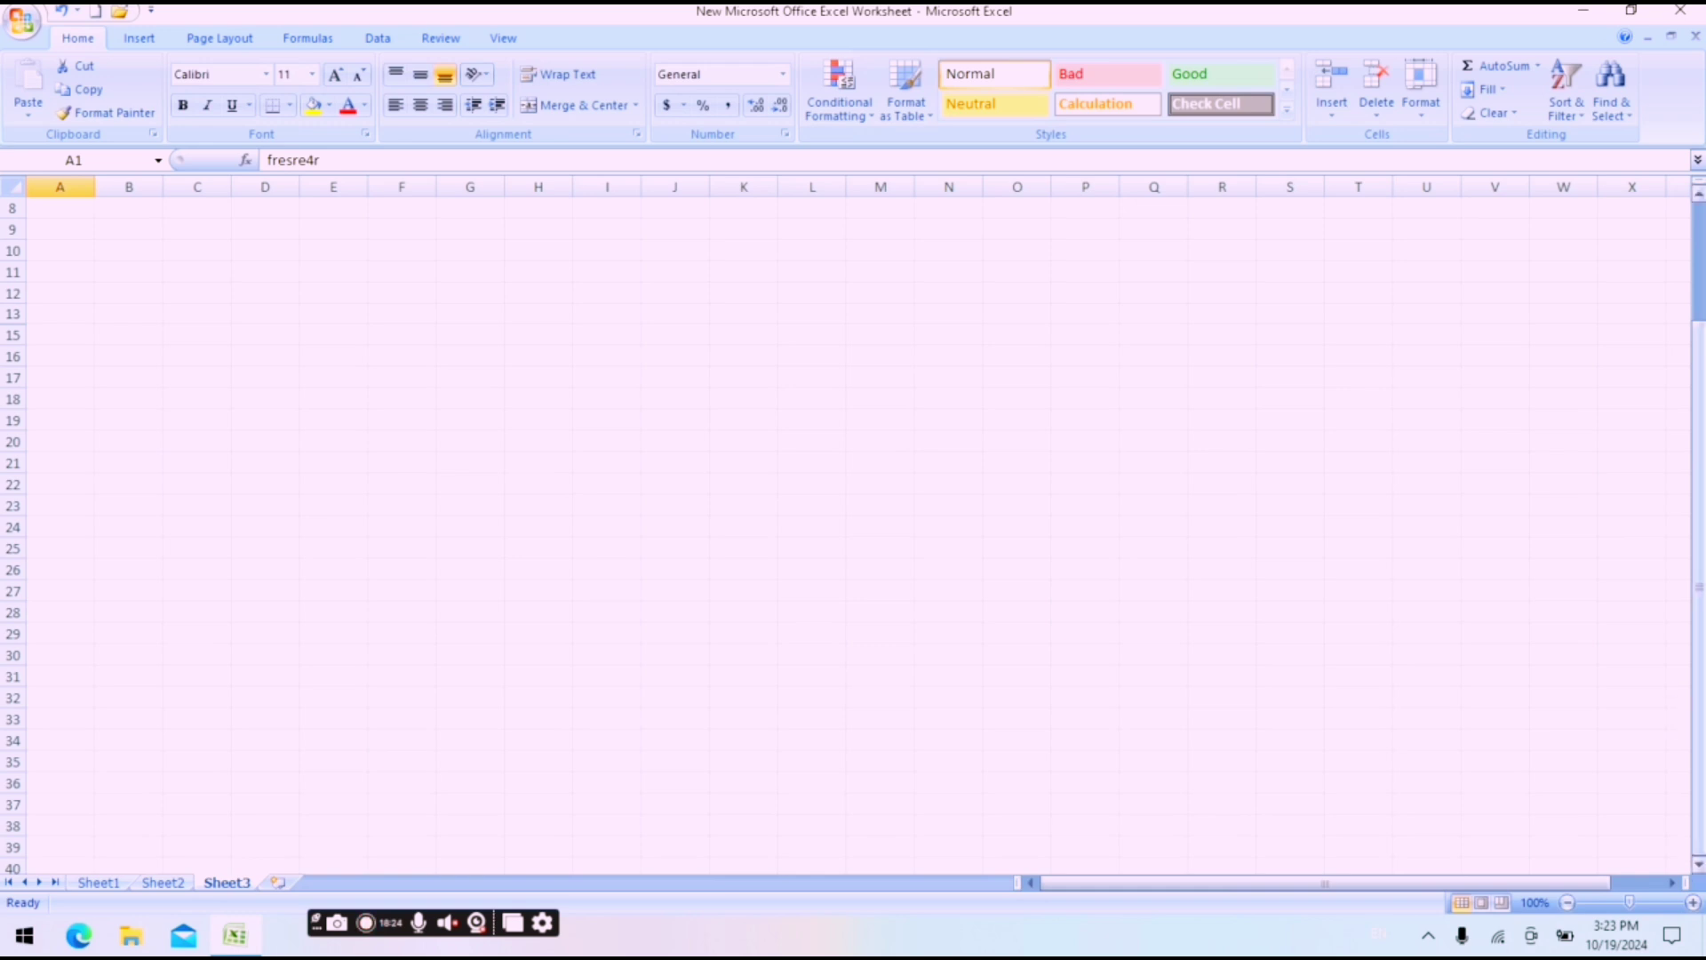
click(1699, 196)
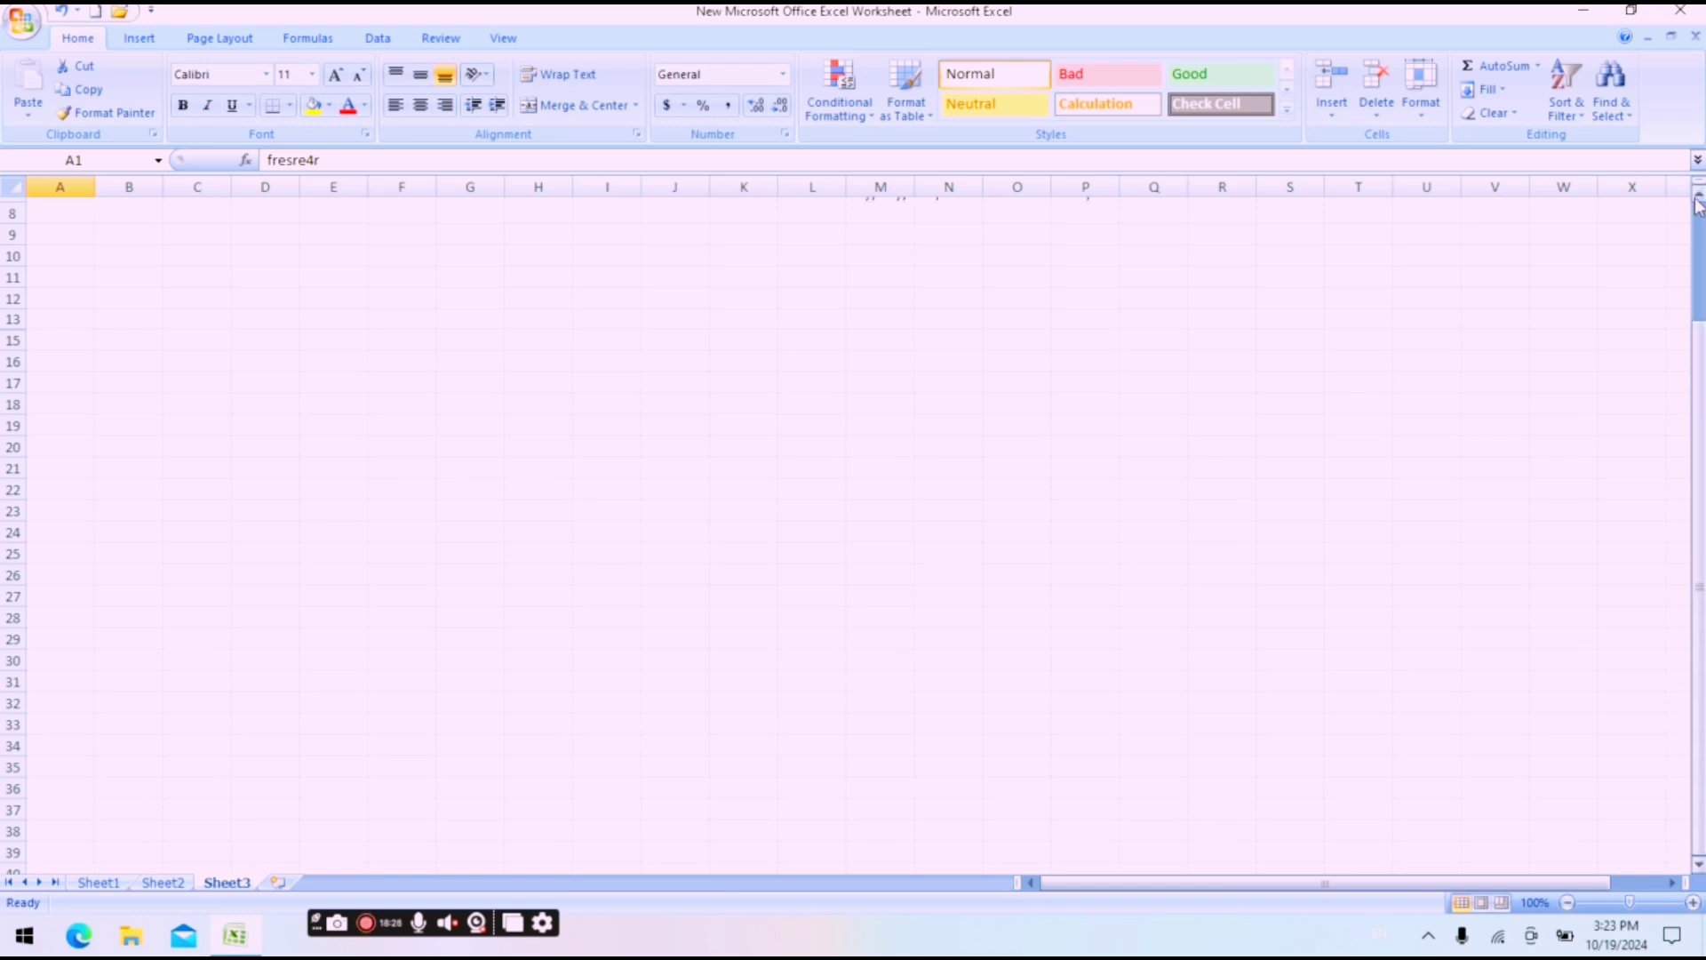
click(1698, 195)
click(1698, 195)
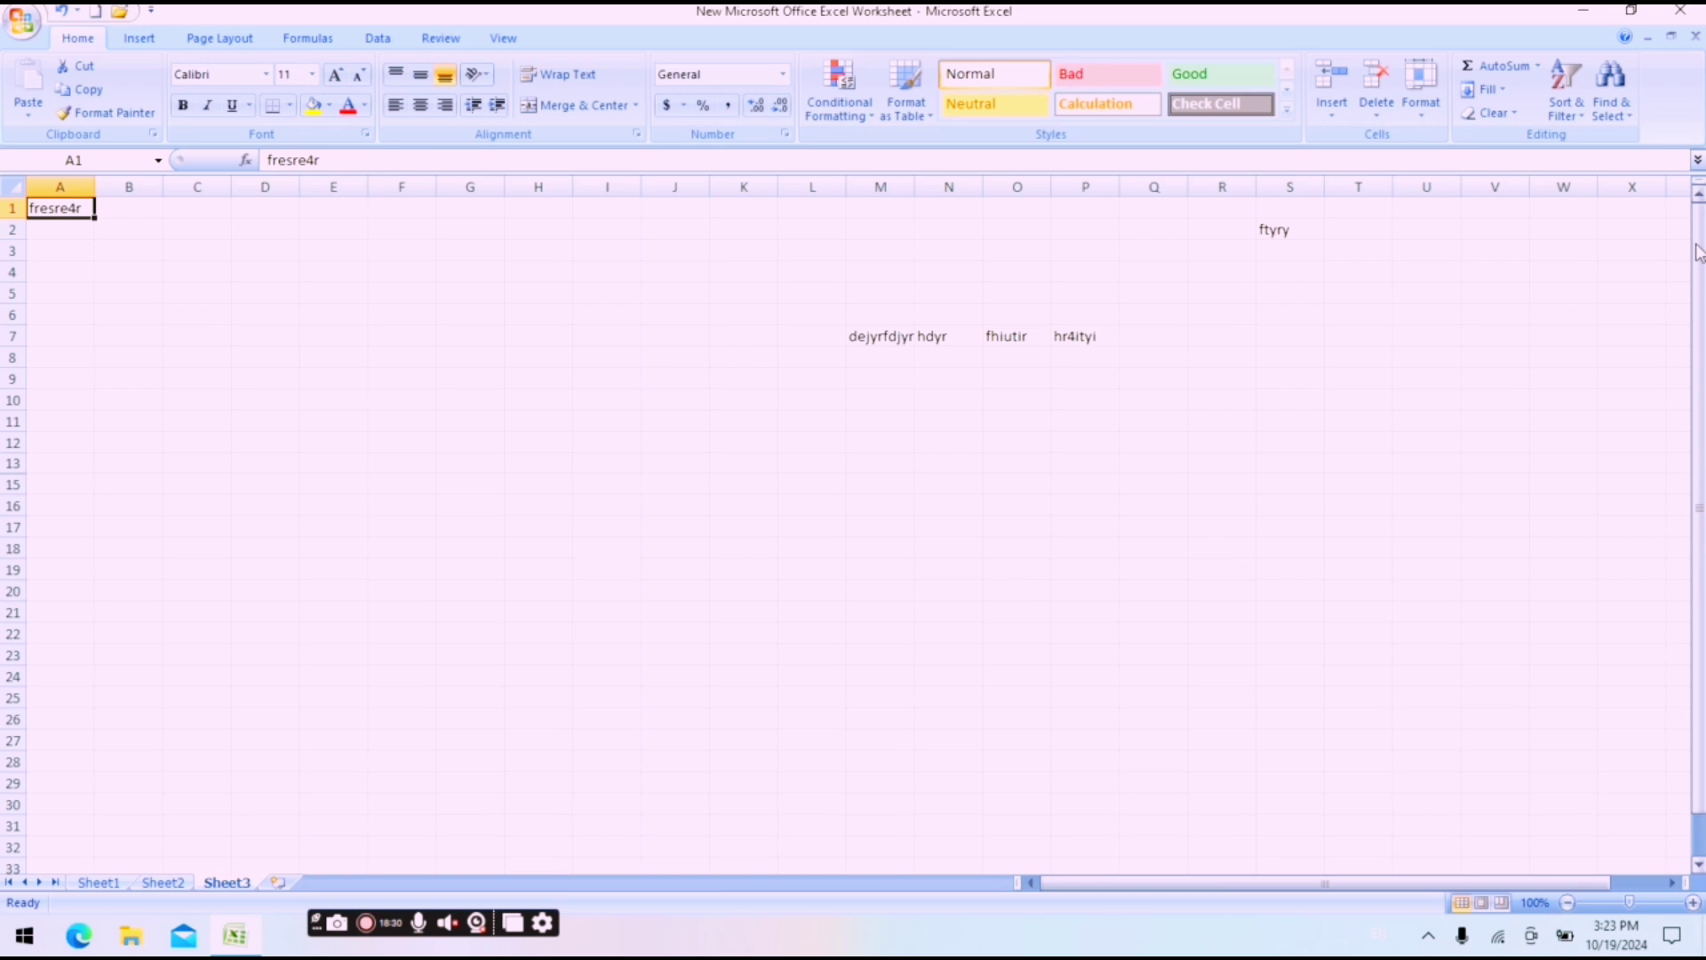
drag(1698, 251, 1685, 226)
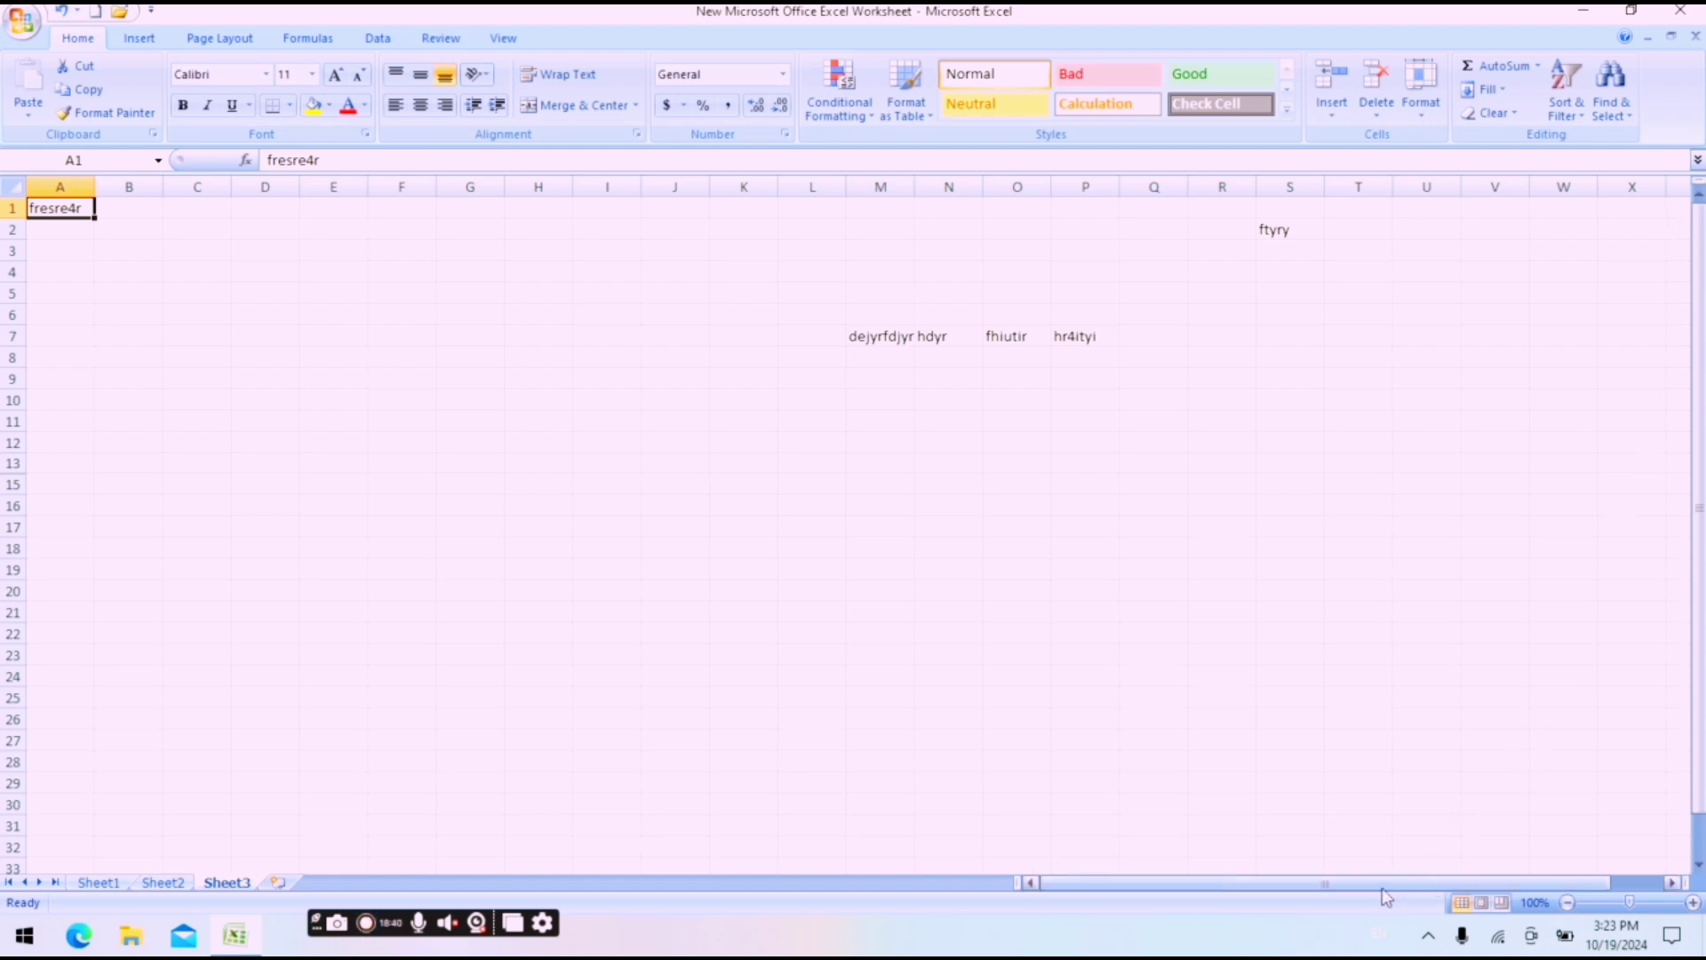
- Scroll the worksheet horizontally until column C comes first, and scroll back to column A
drag(1385, 892, 1544, 899)
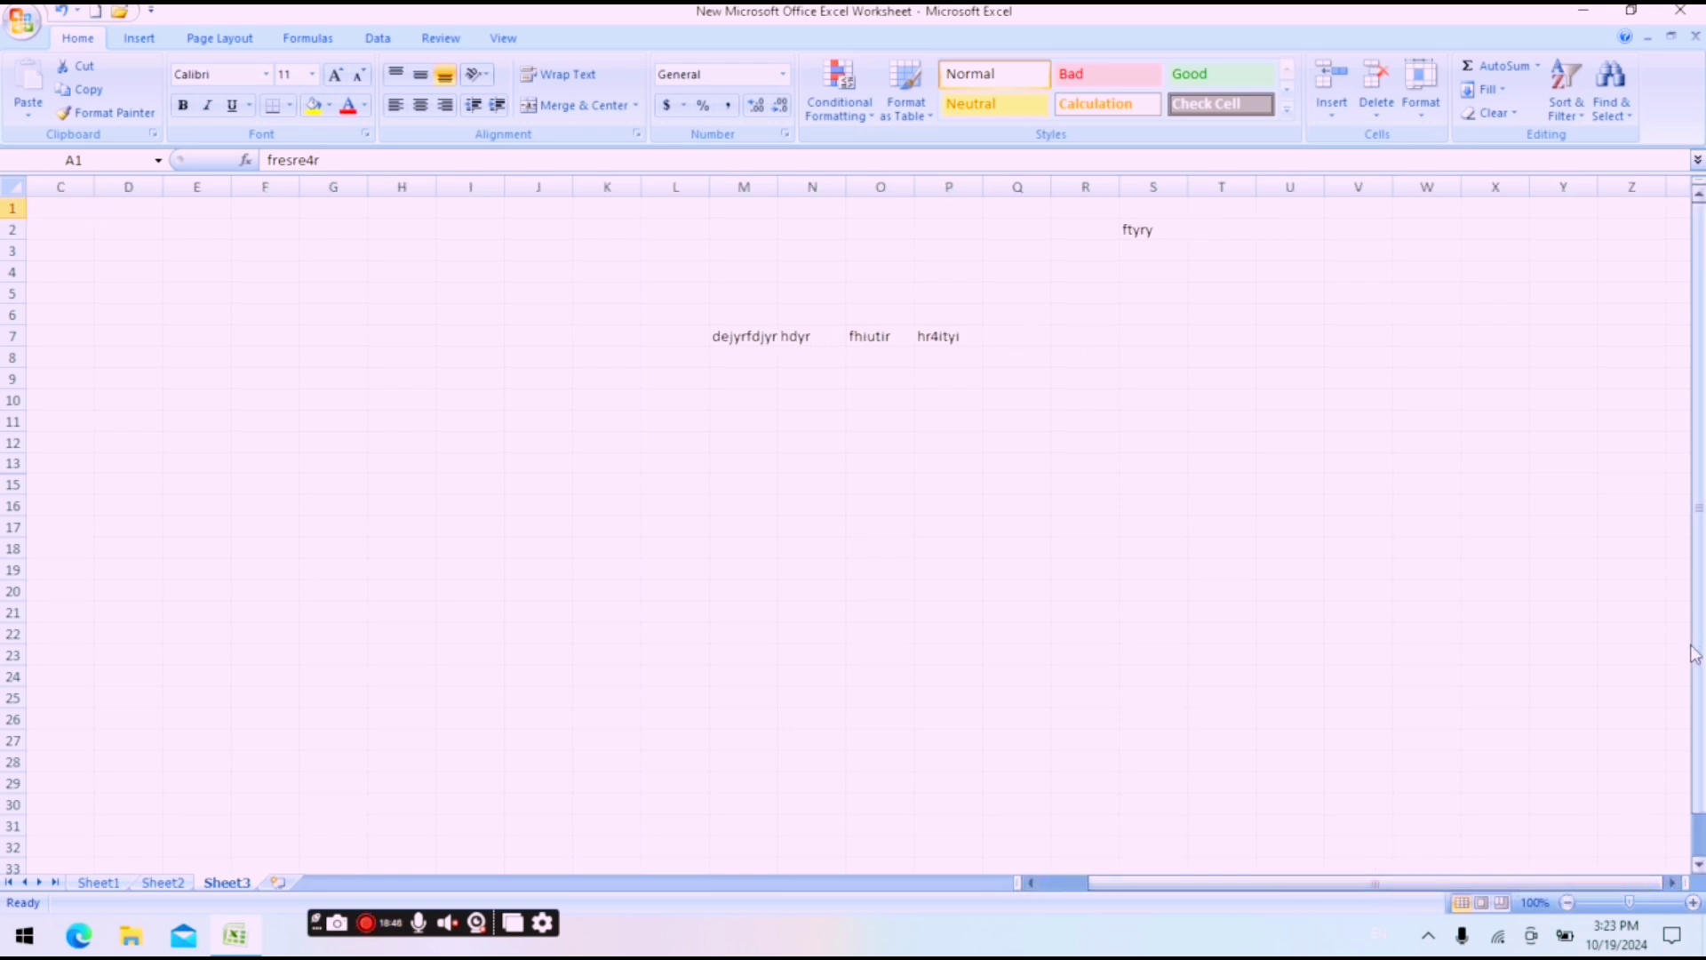
click(1031, 883)
click(1031, 882)
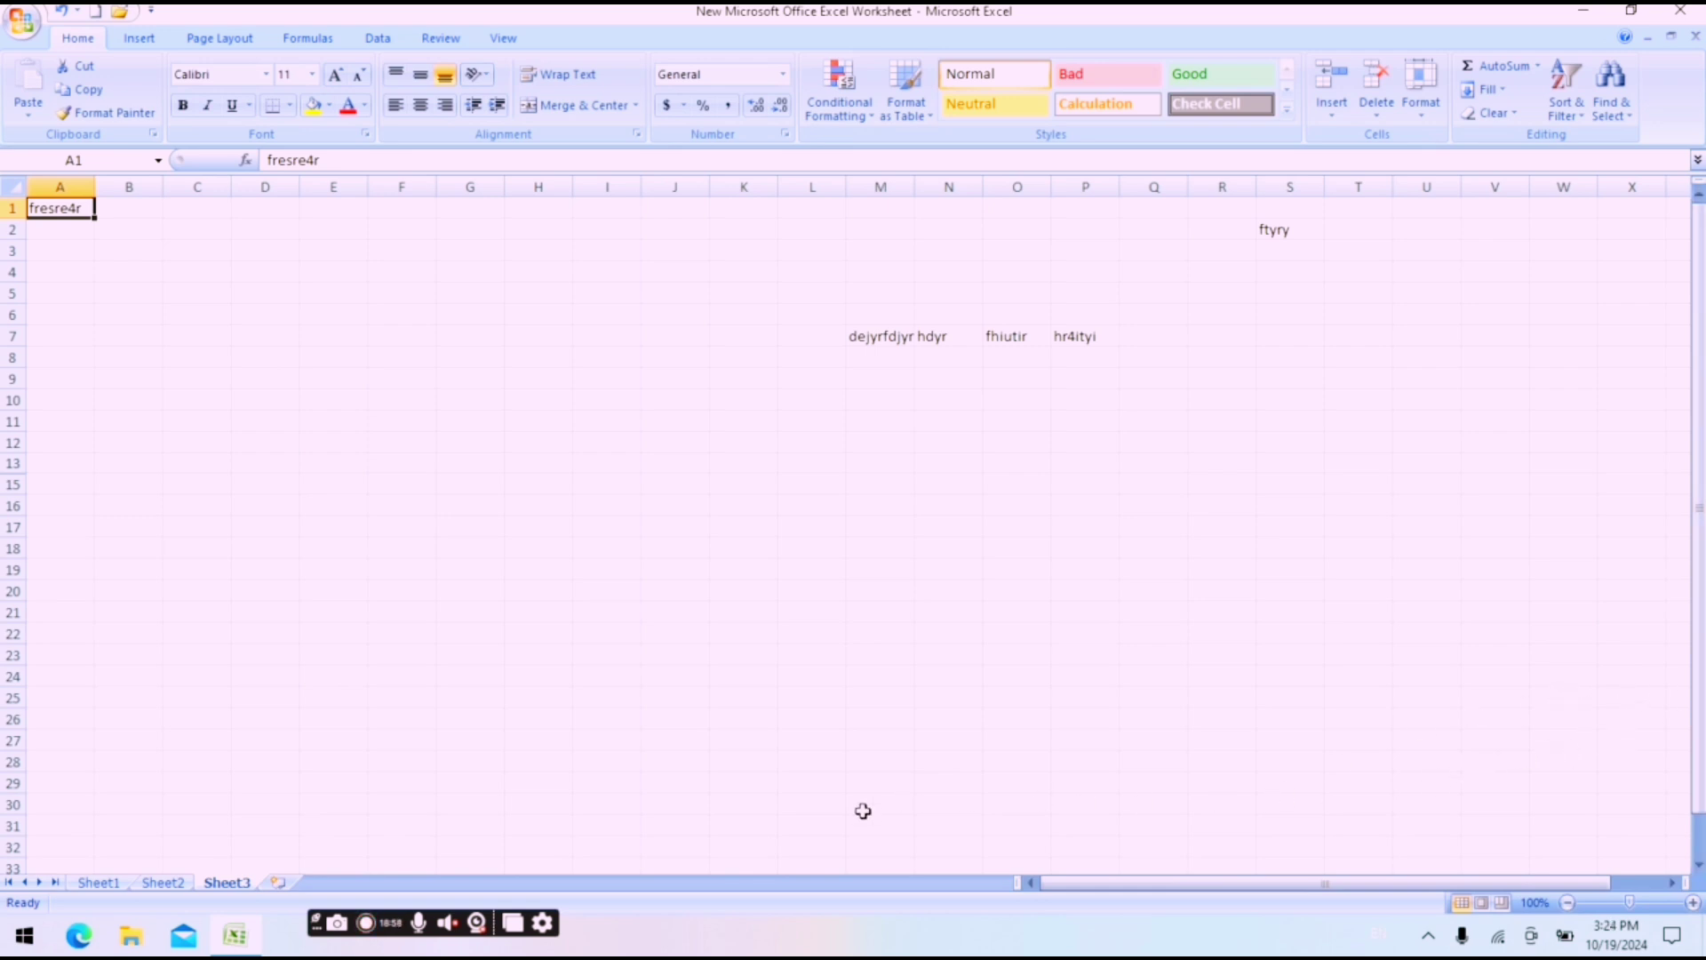
- View Sheet1, add three new worksheets after Sheet3 and insert two more in front of the last one
click(116, 880)
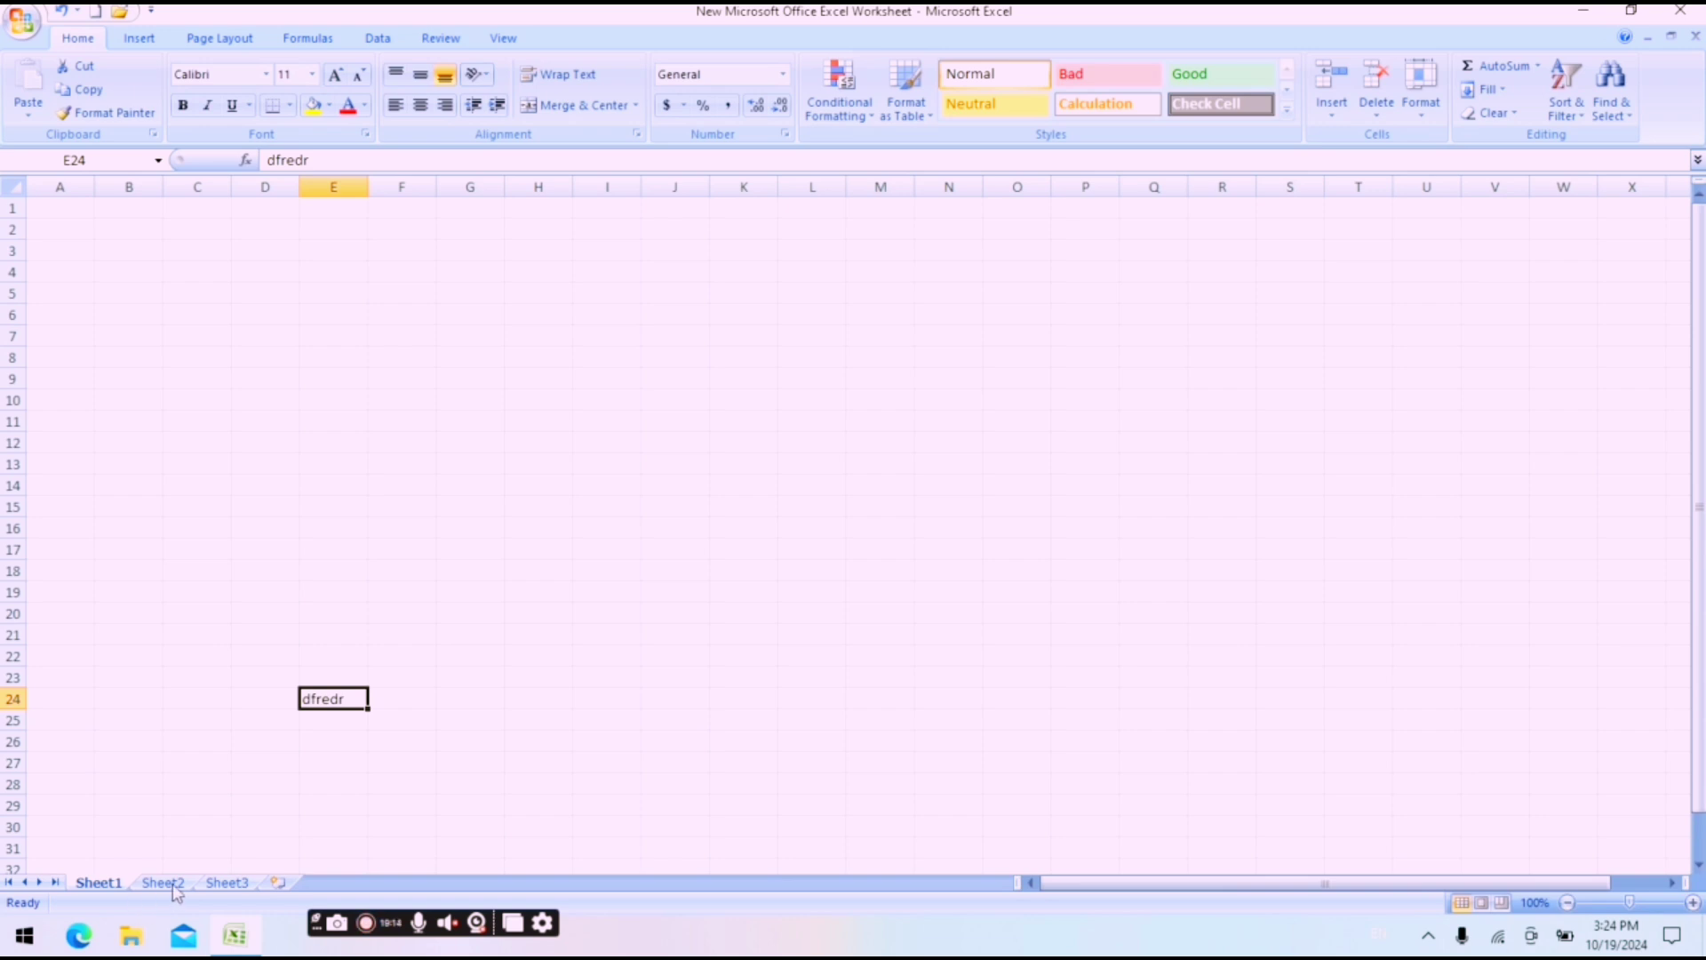
click(276, 883)
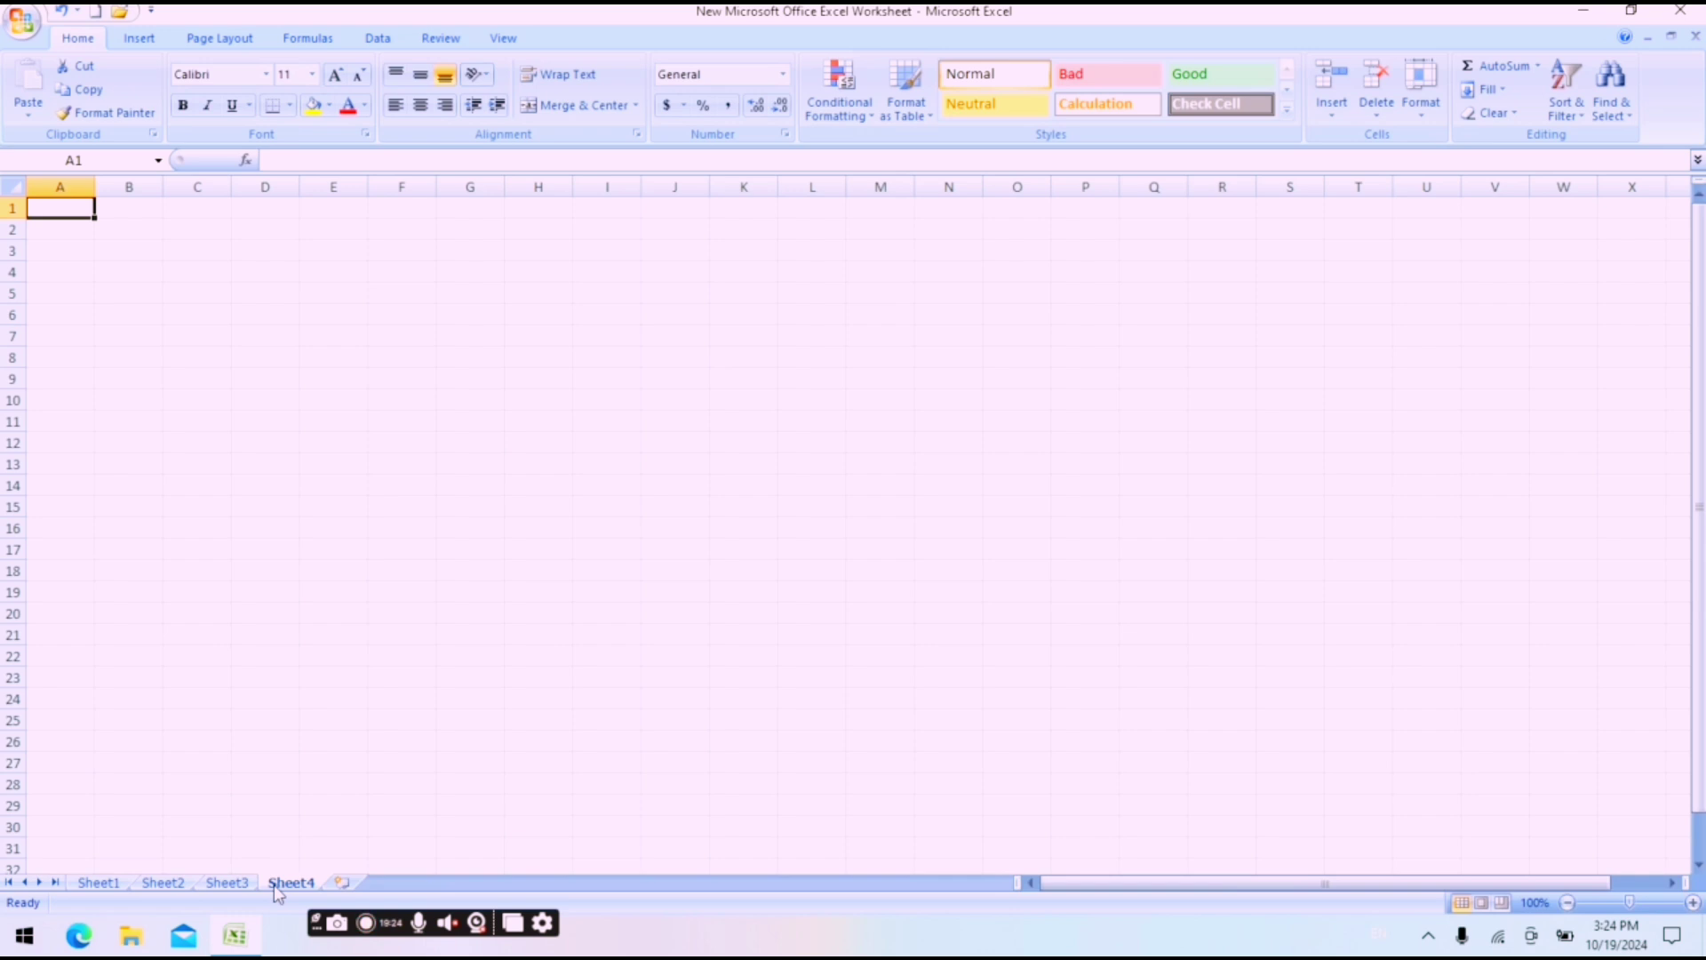
click(337, 884)
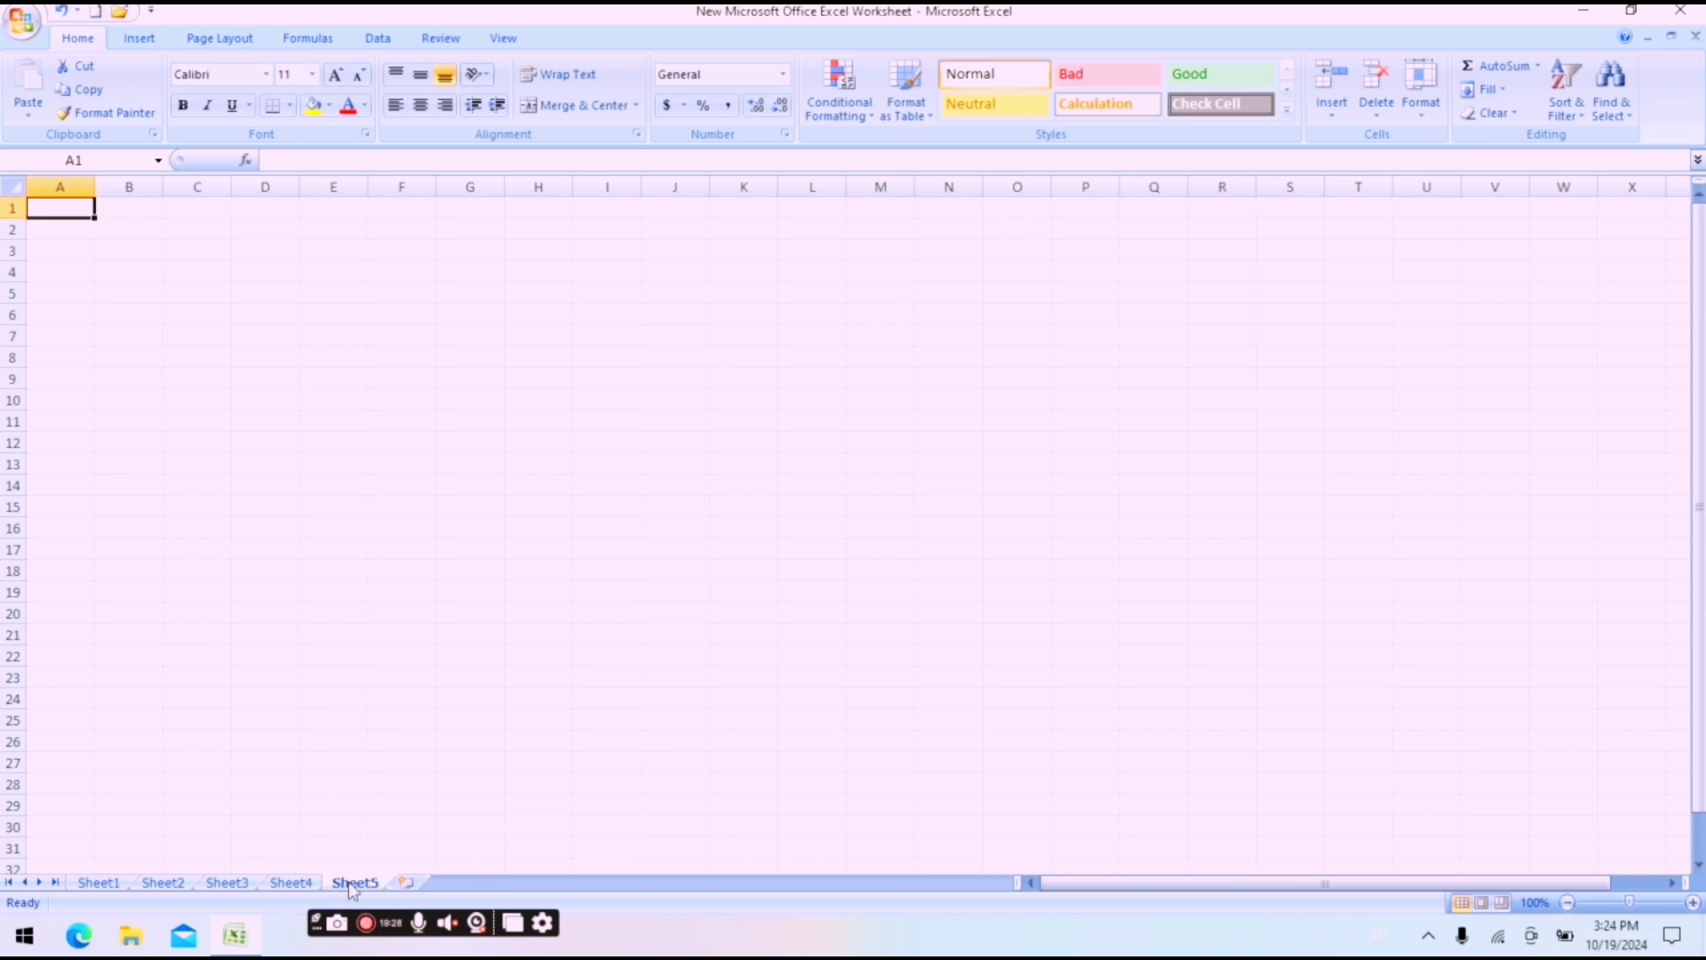
click(405, 882)
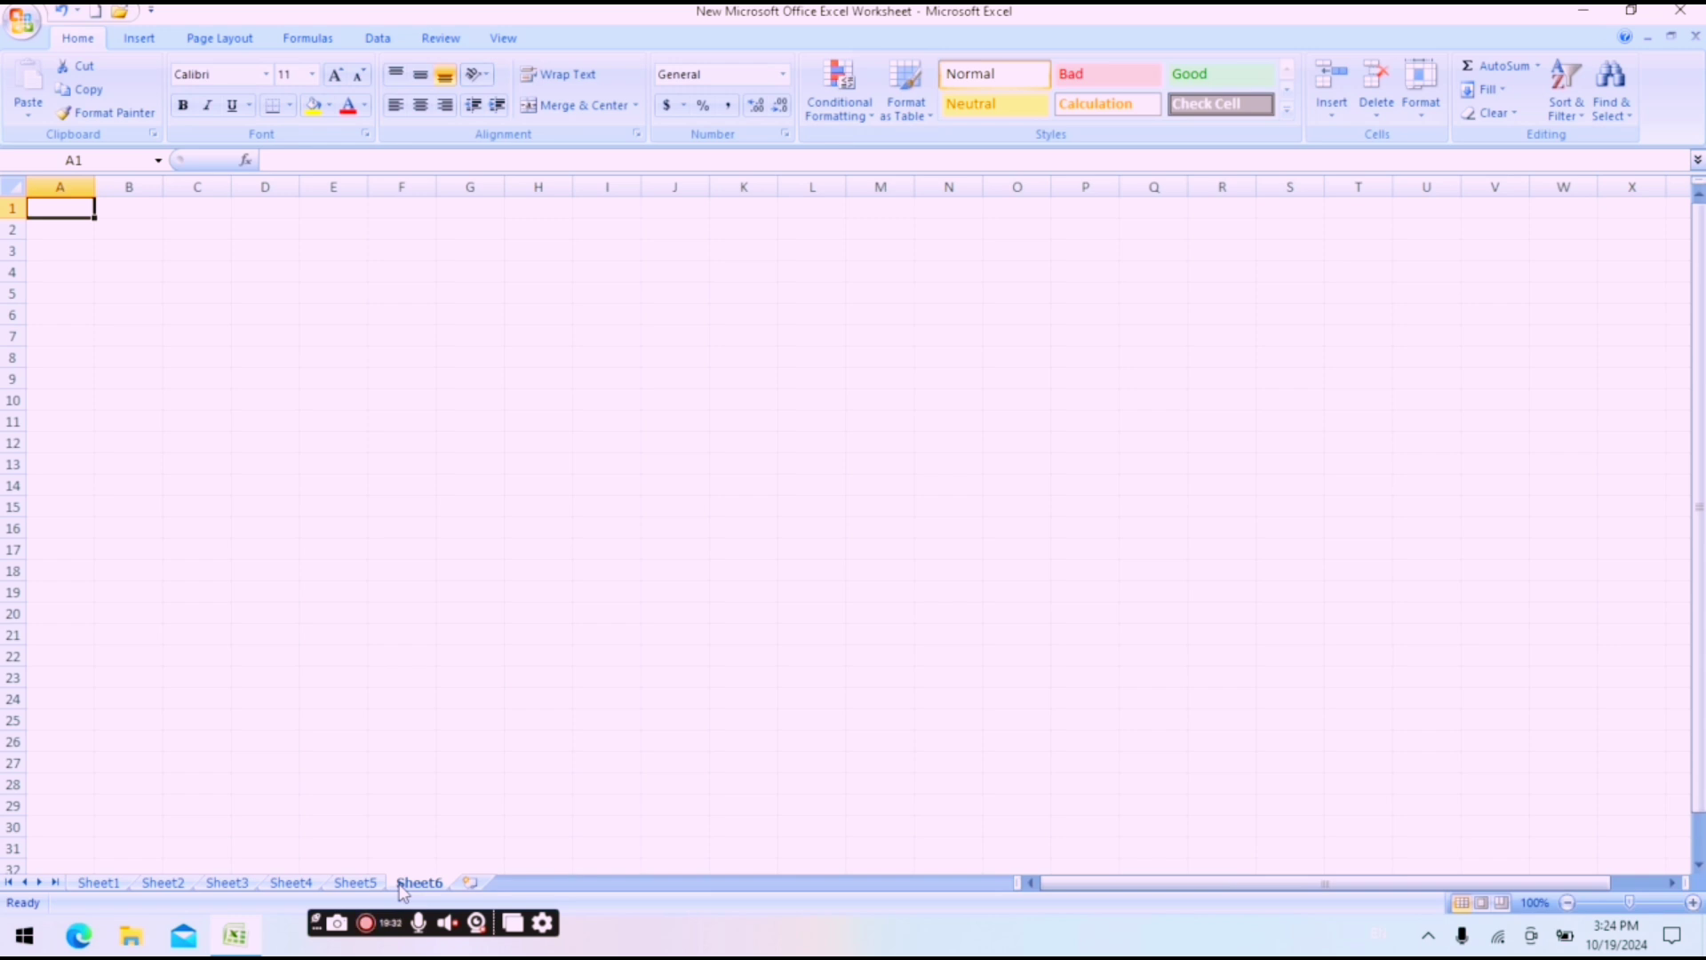
key(shift+F11)
key(shift+F11)
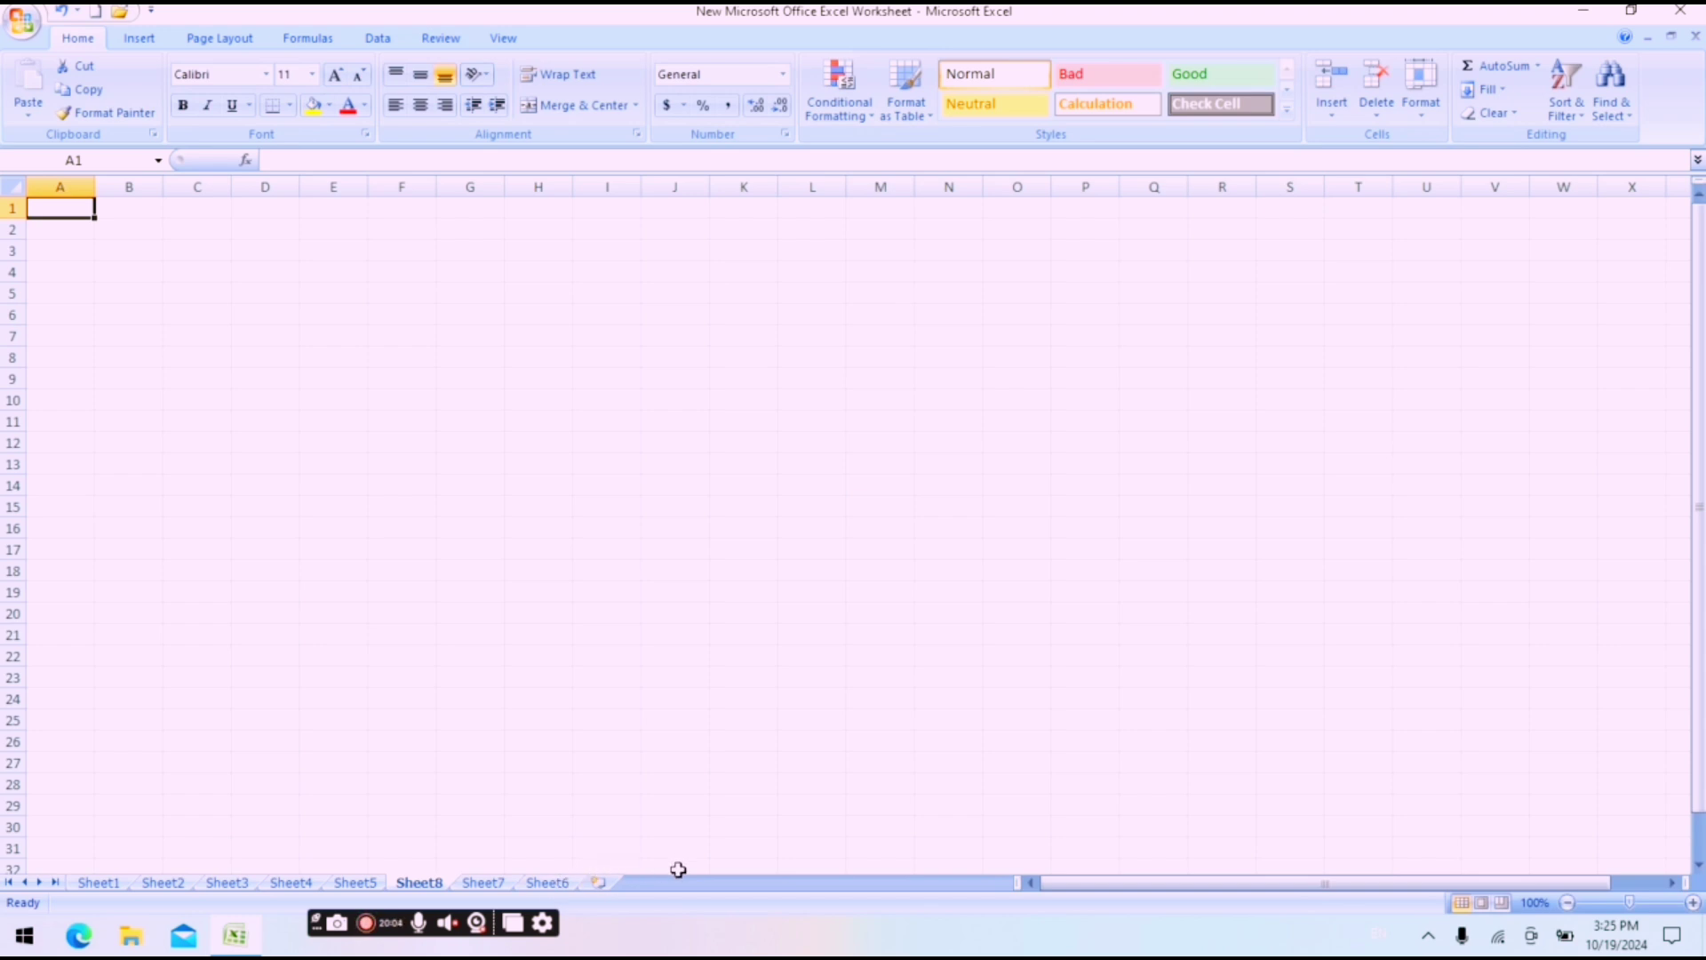
- Delete the Sheet6 worksheet from the workbook
right_click(571, 884)
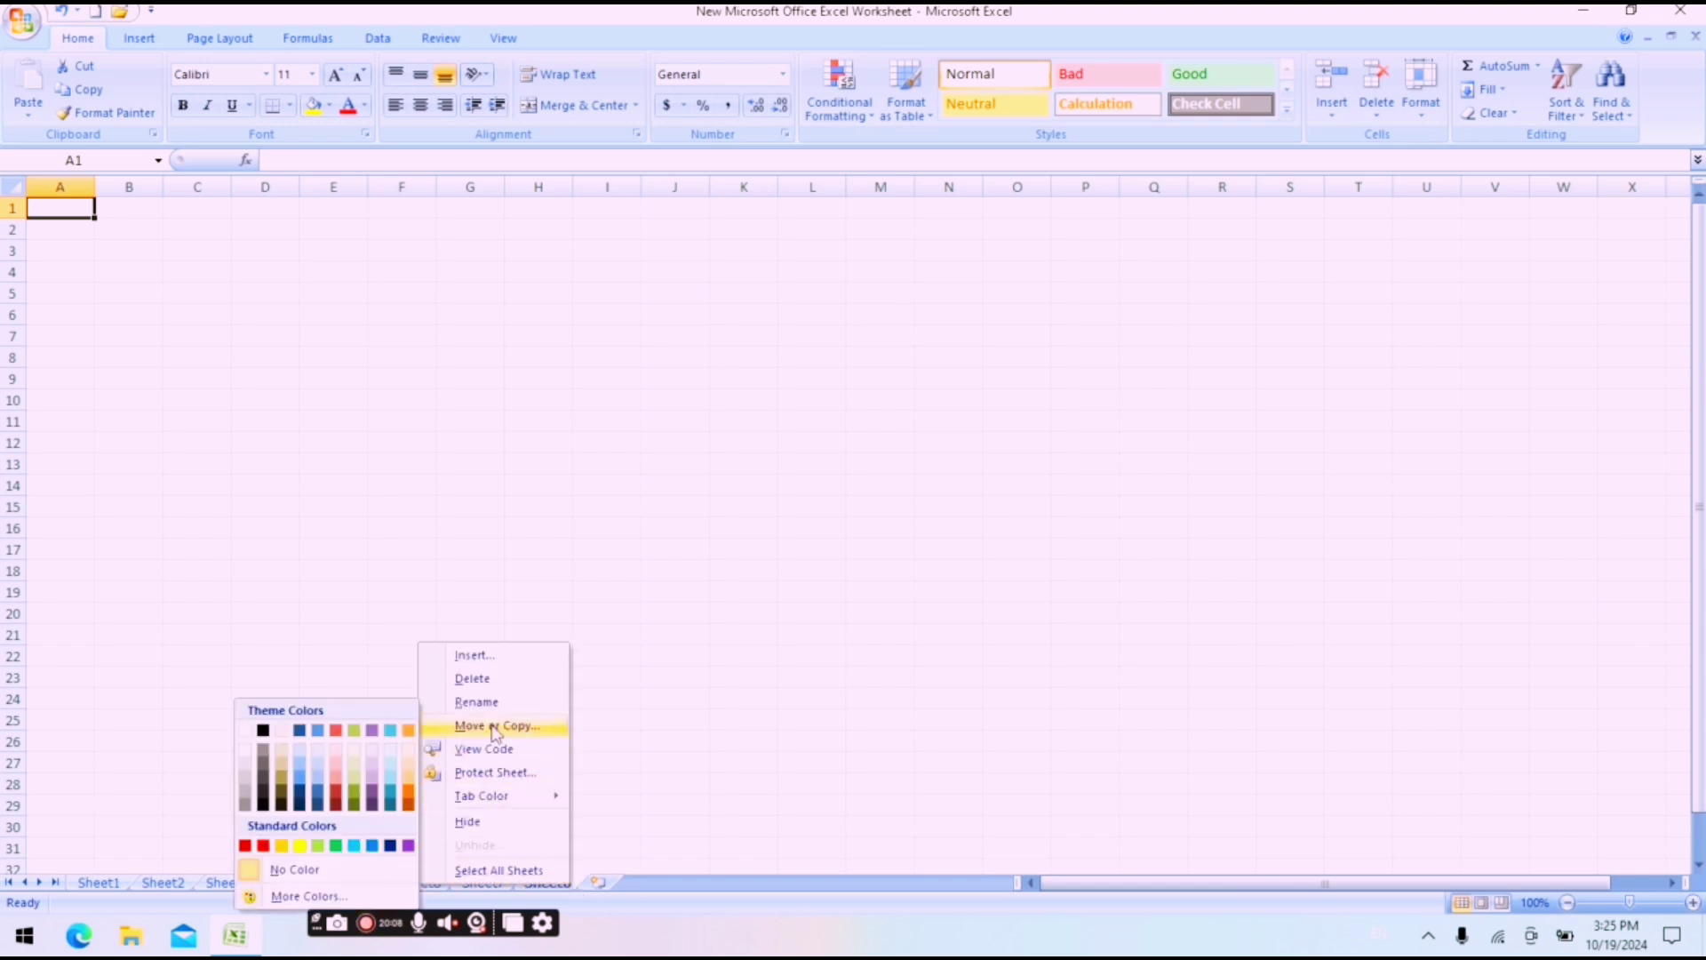
click(486, 683)
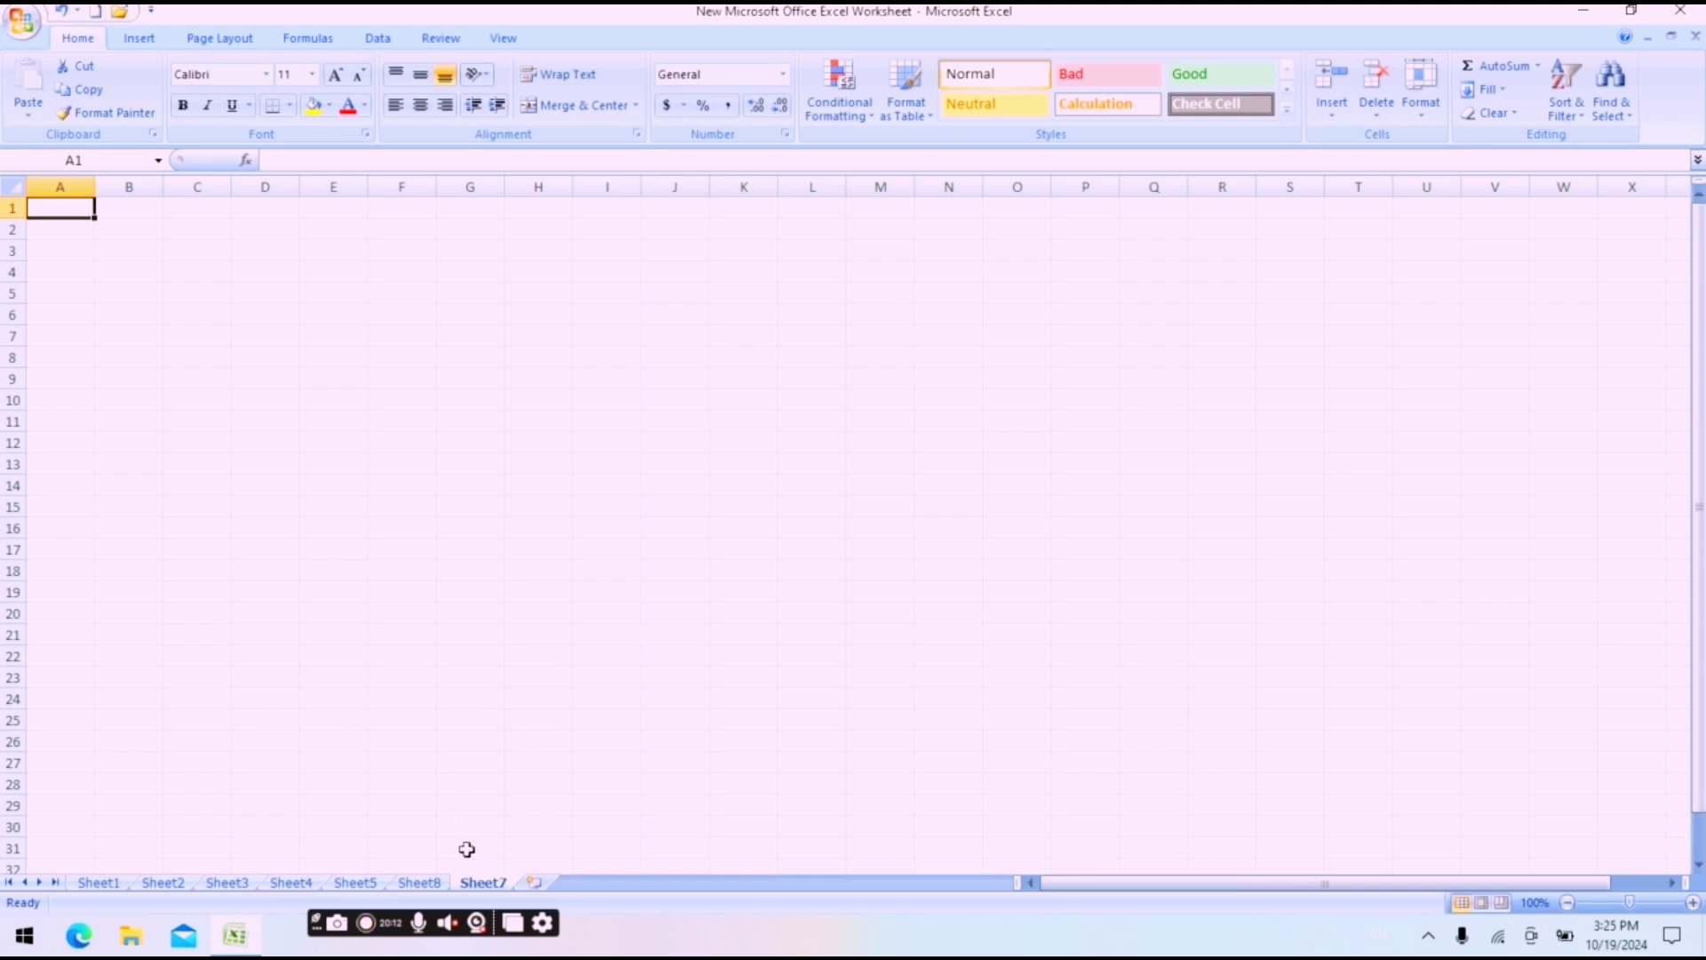
- Delete the Sheet7 worksheet from the workbook
right_click(488, 883)
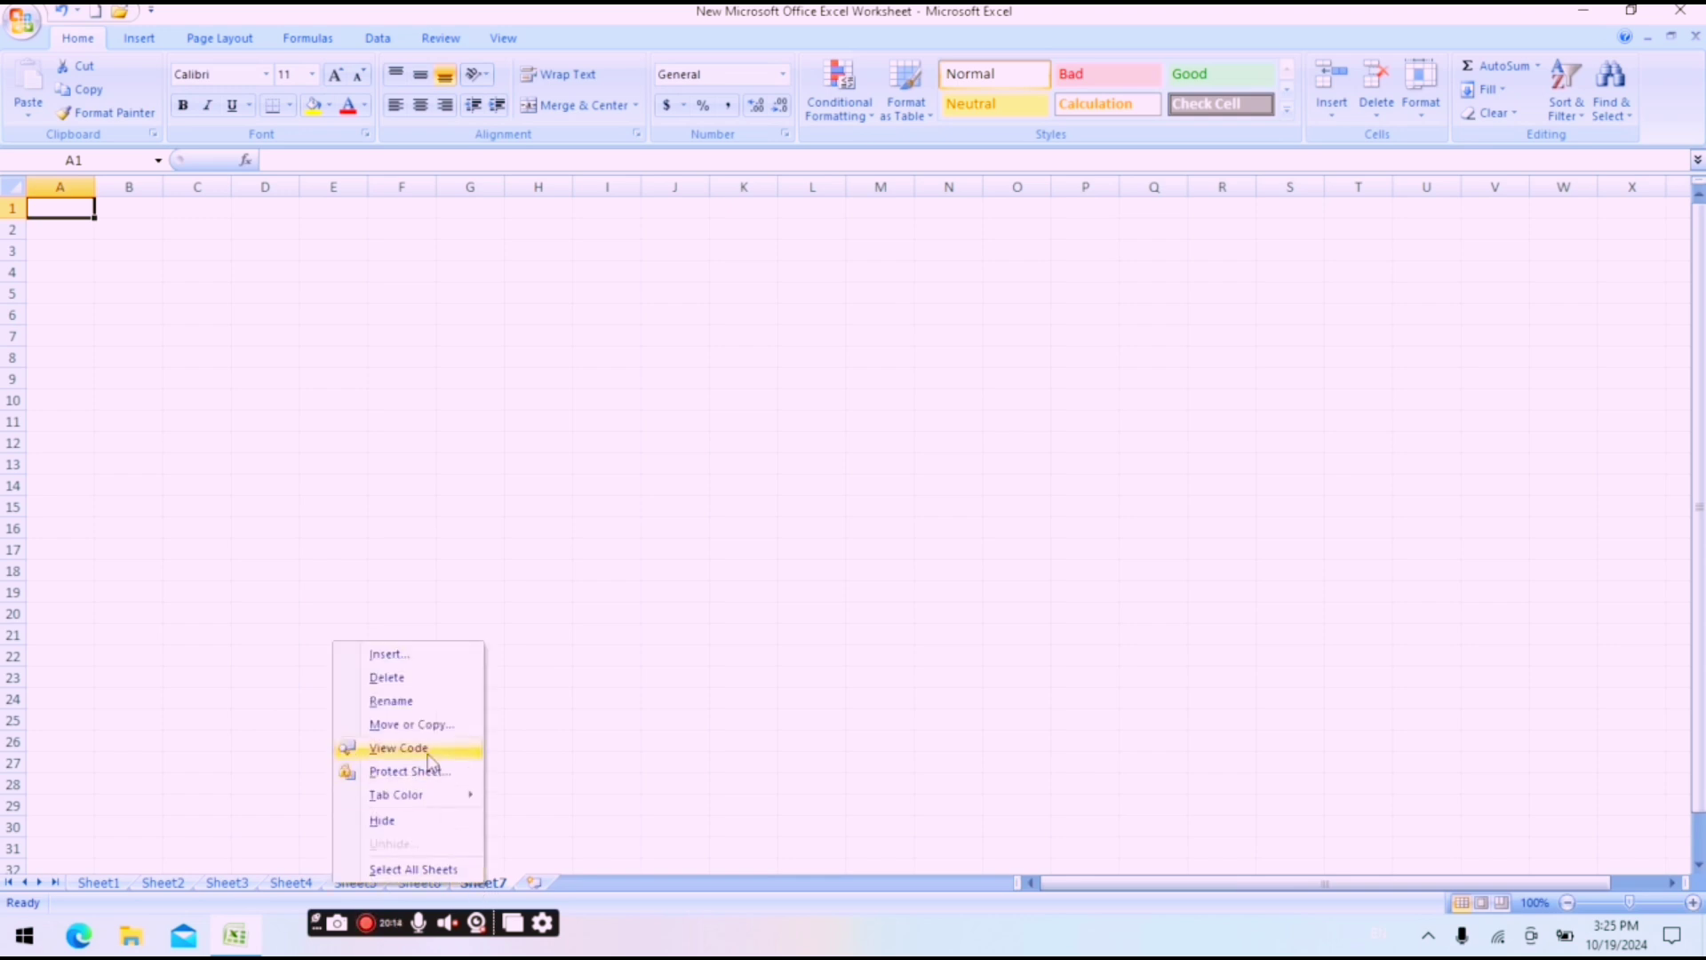
click(388, 677)
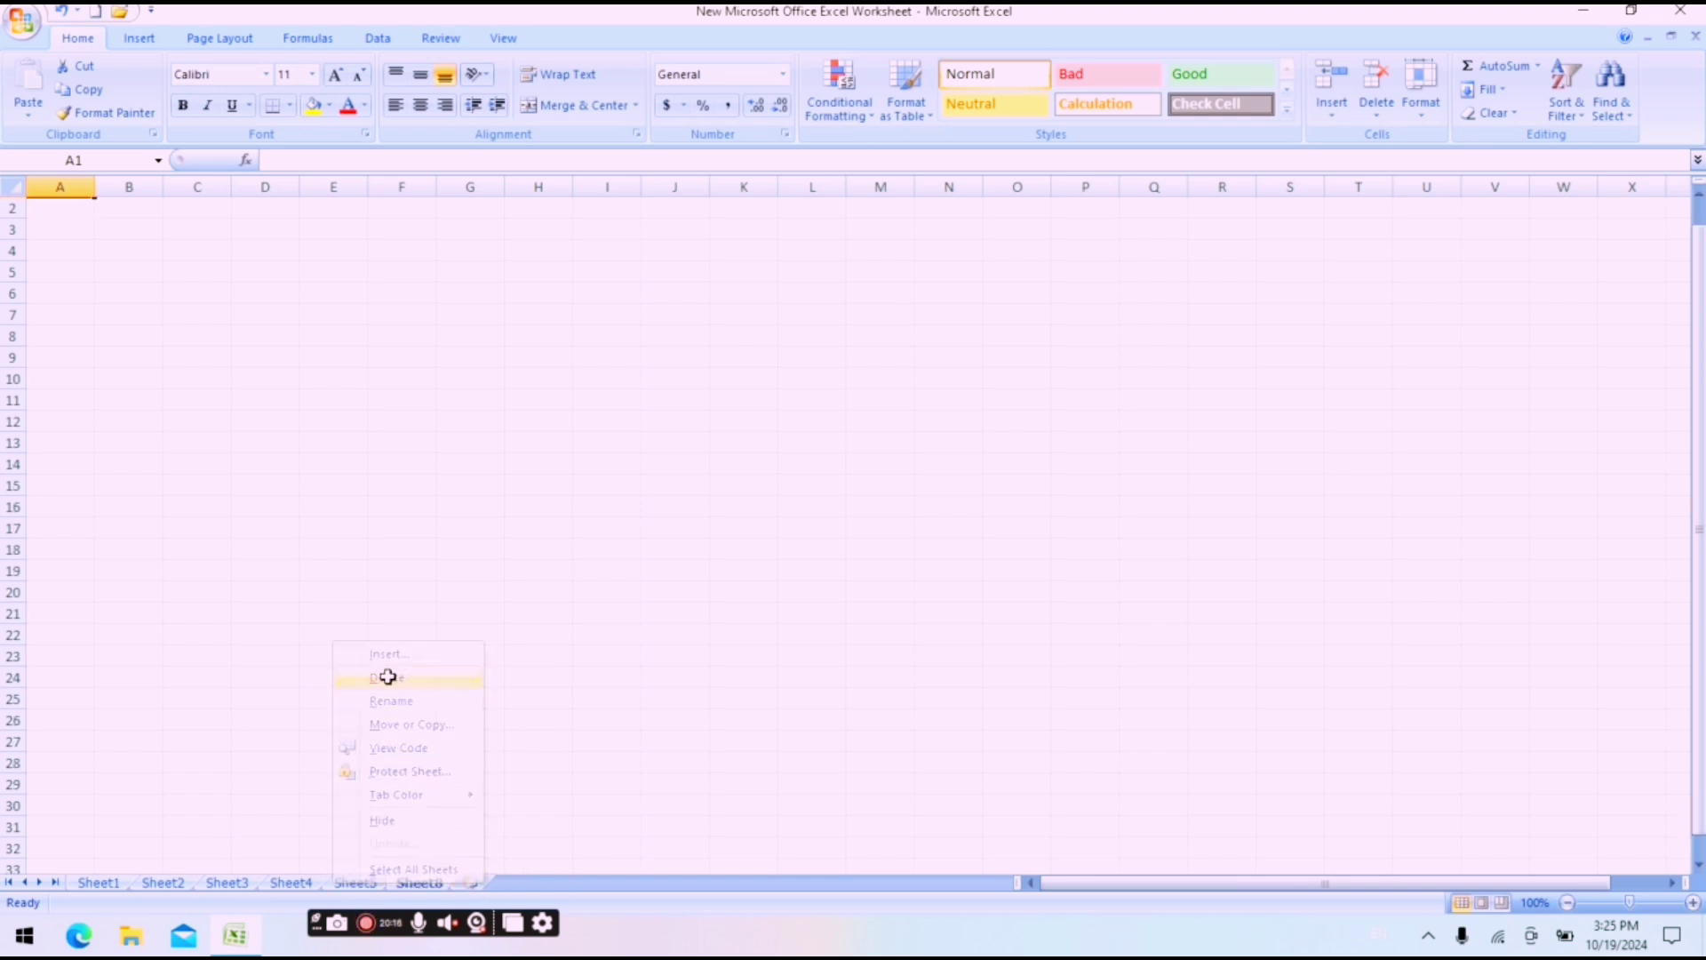
- Rename the Sheet1 worksheet to a person's first name
click(98, 883)
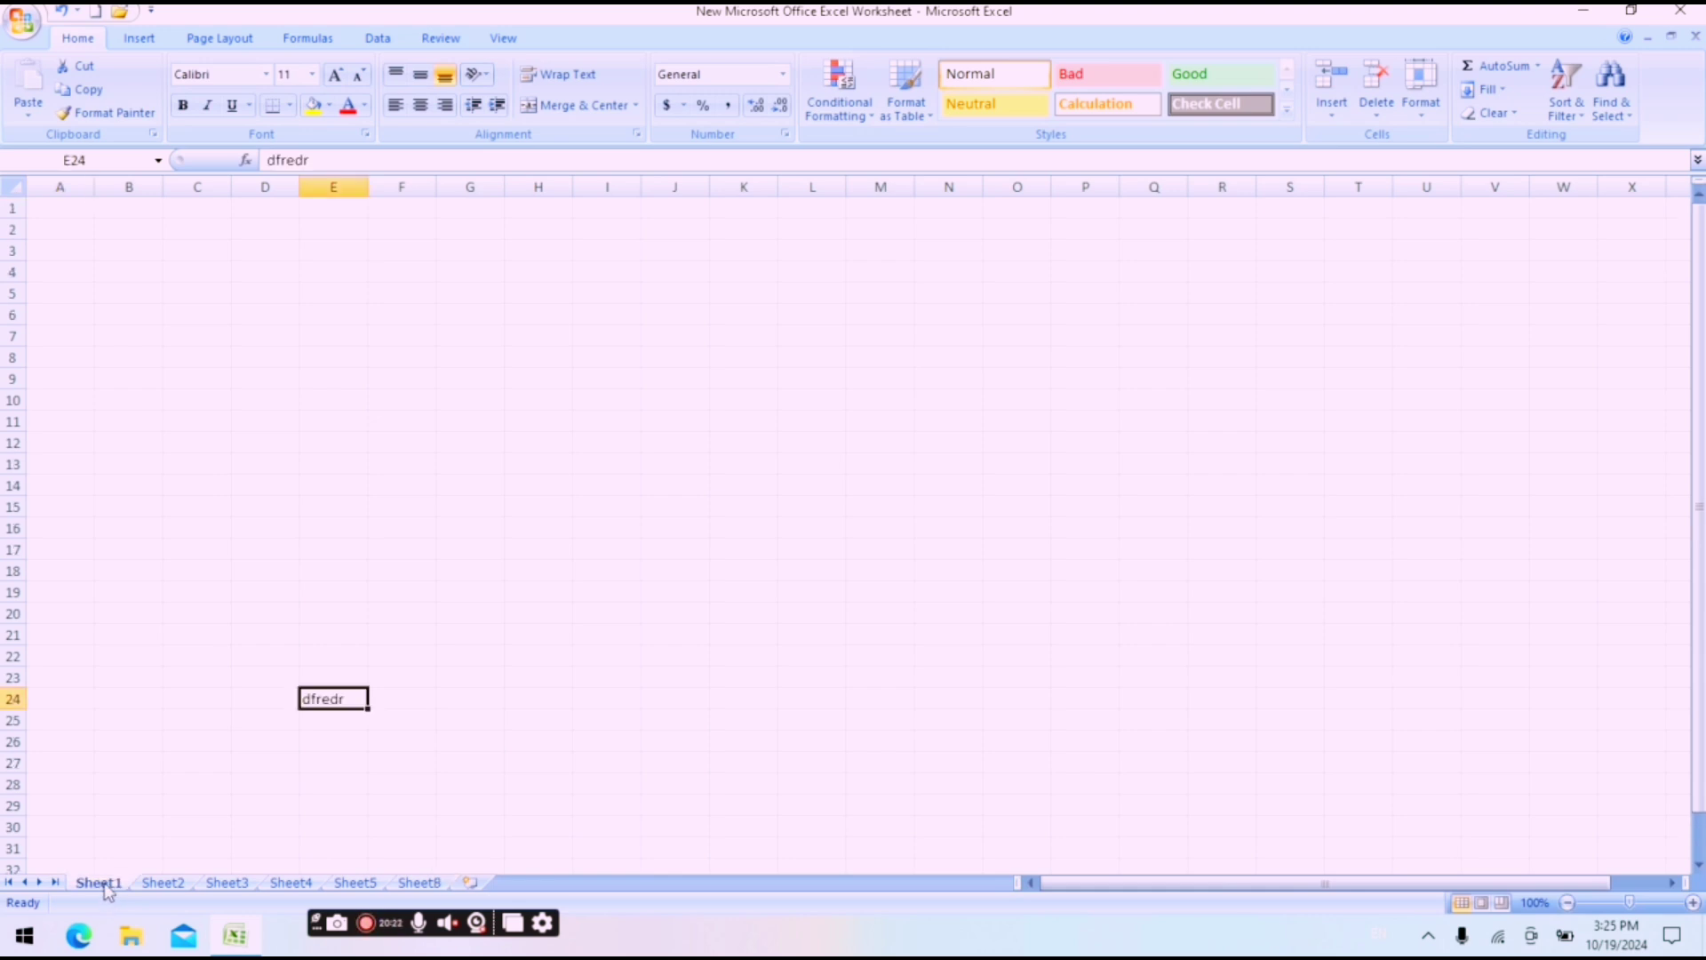
right_click(105, 884)
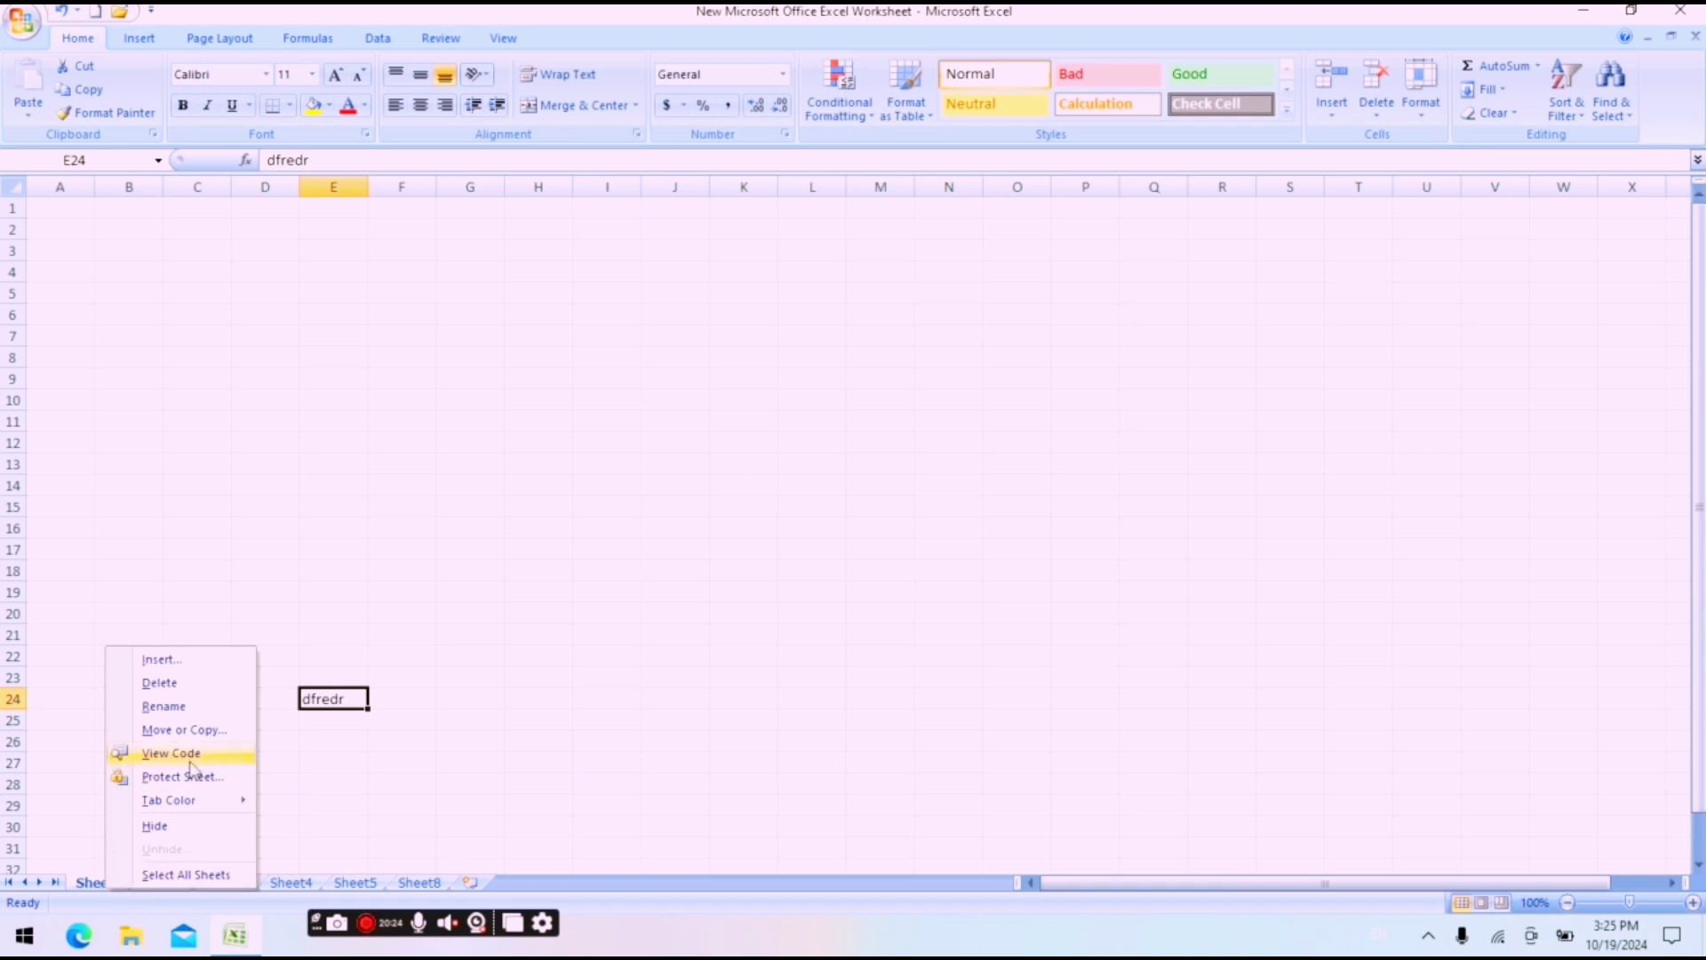
click(185, 712)
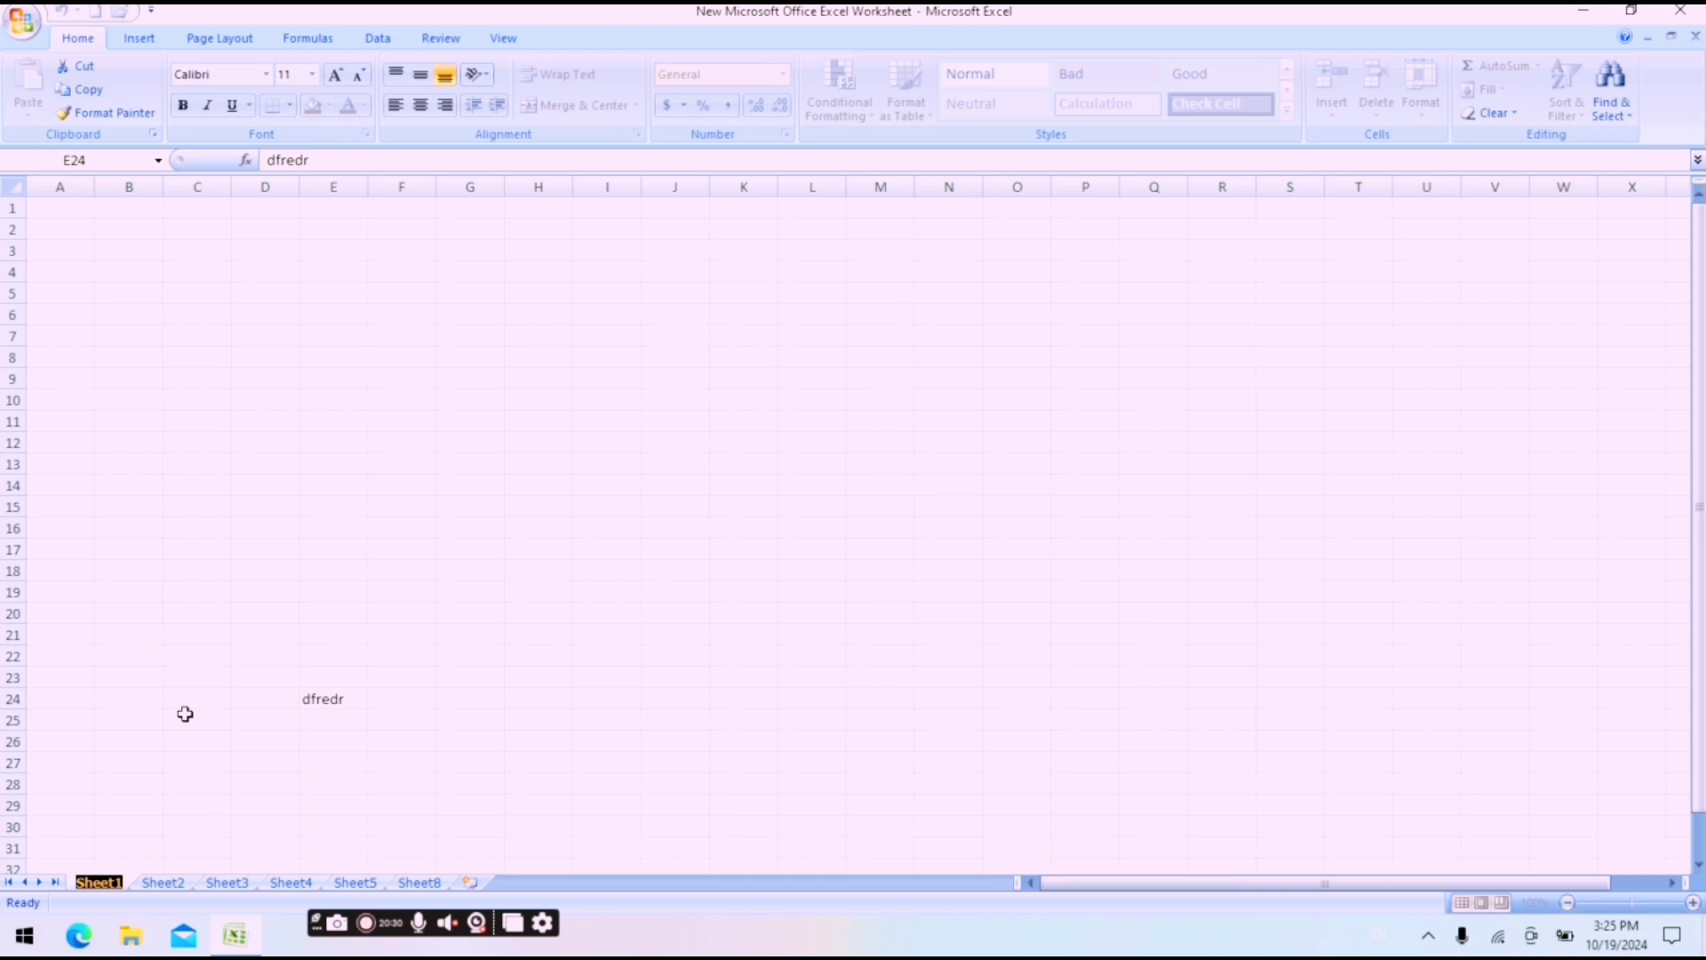
text(yasg)
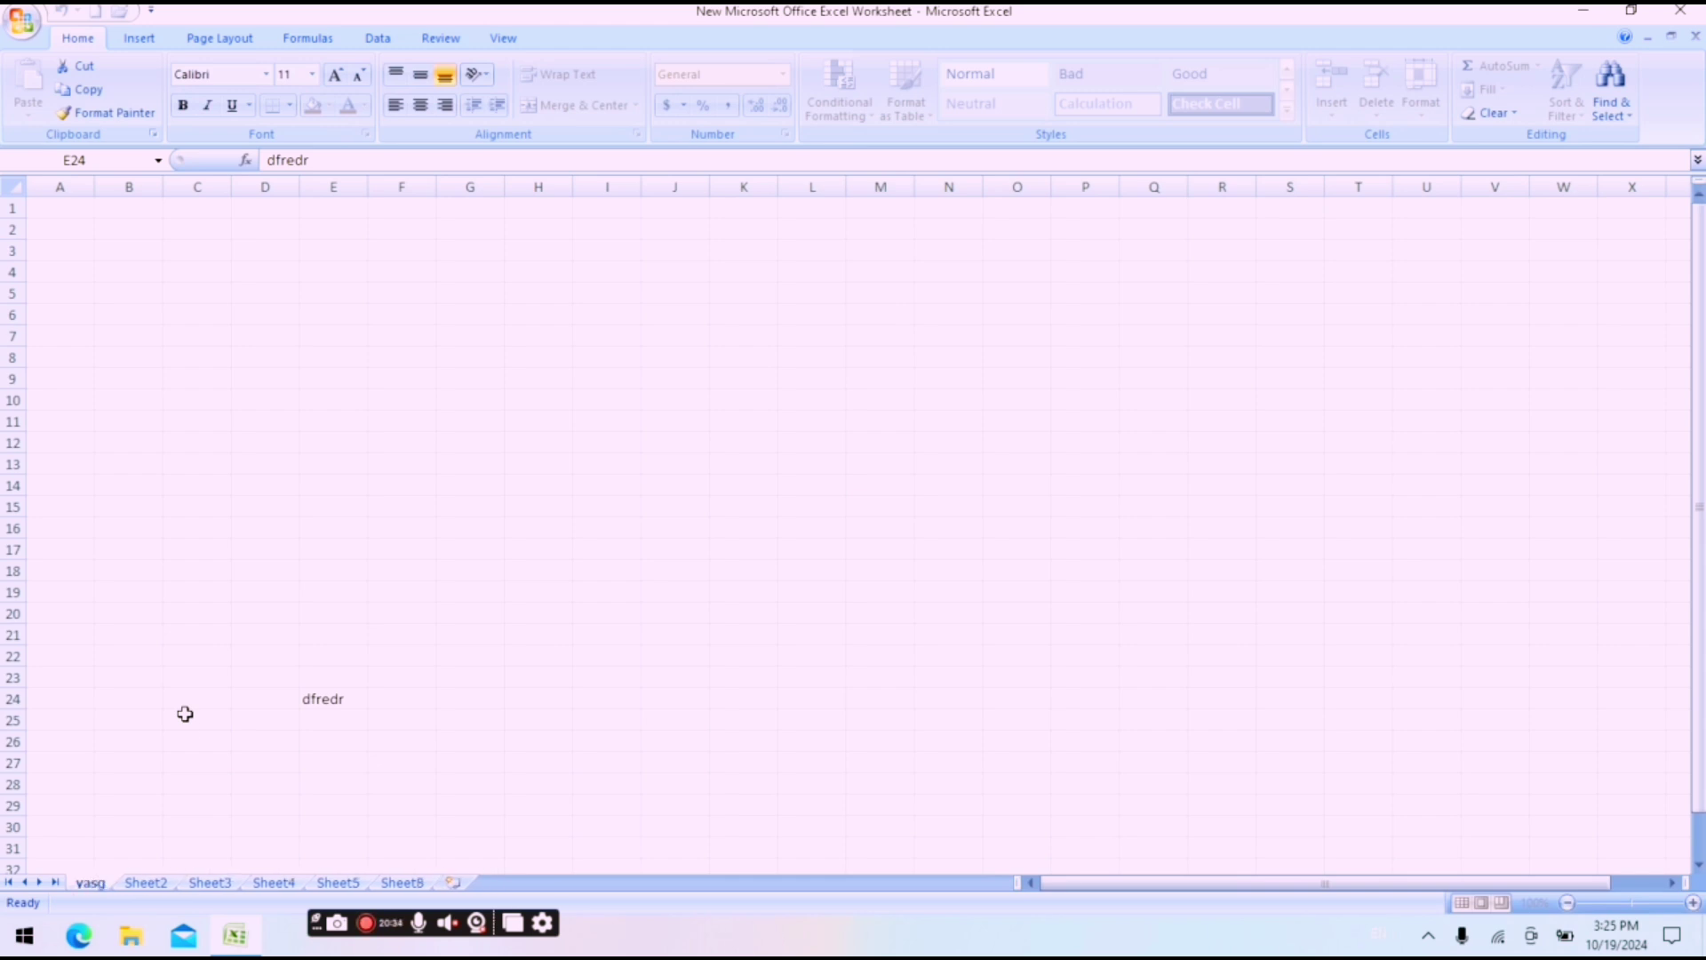
key(BackSpace)
text(h)
click(234, 741)
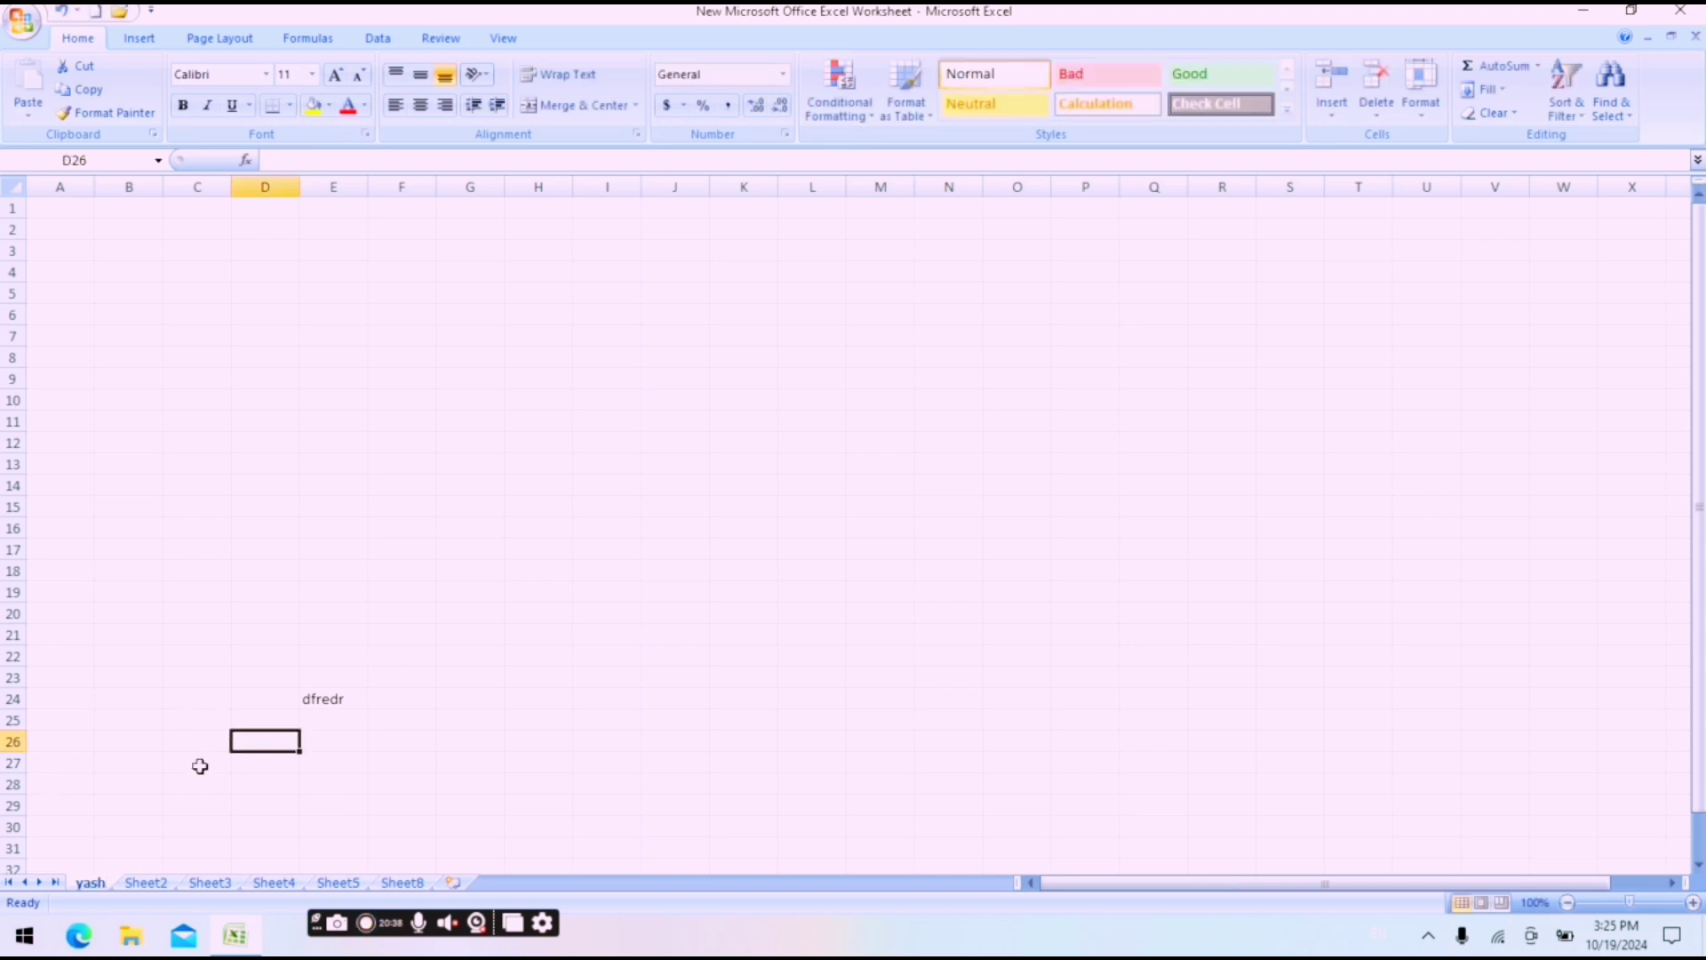
- Set the tab color of the renamed first worksheet to the red theme color
right_click(96, 885)
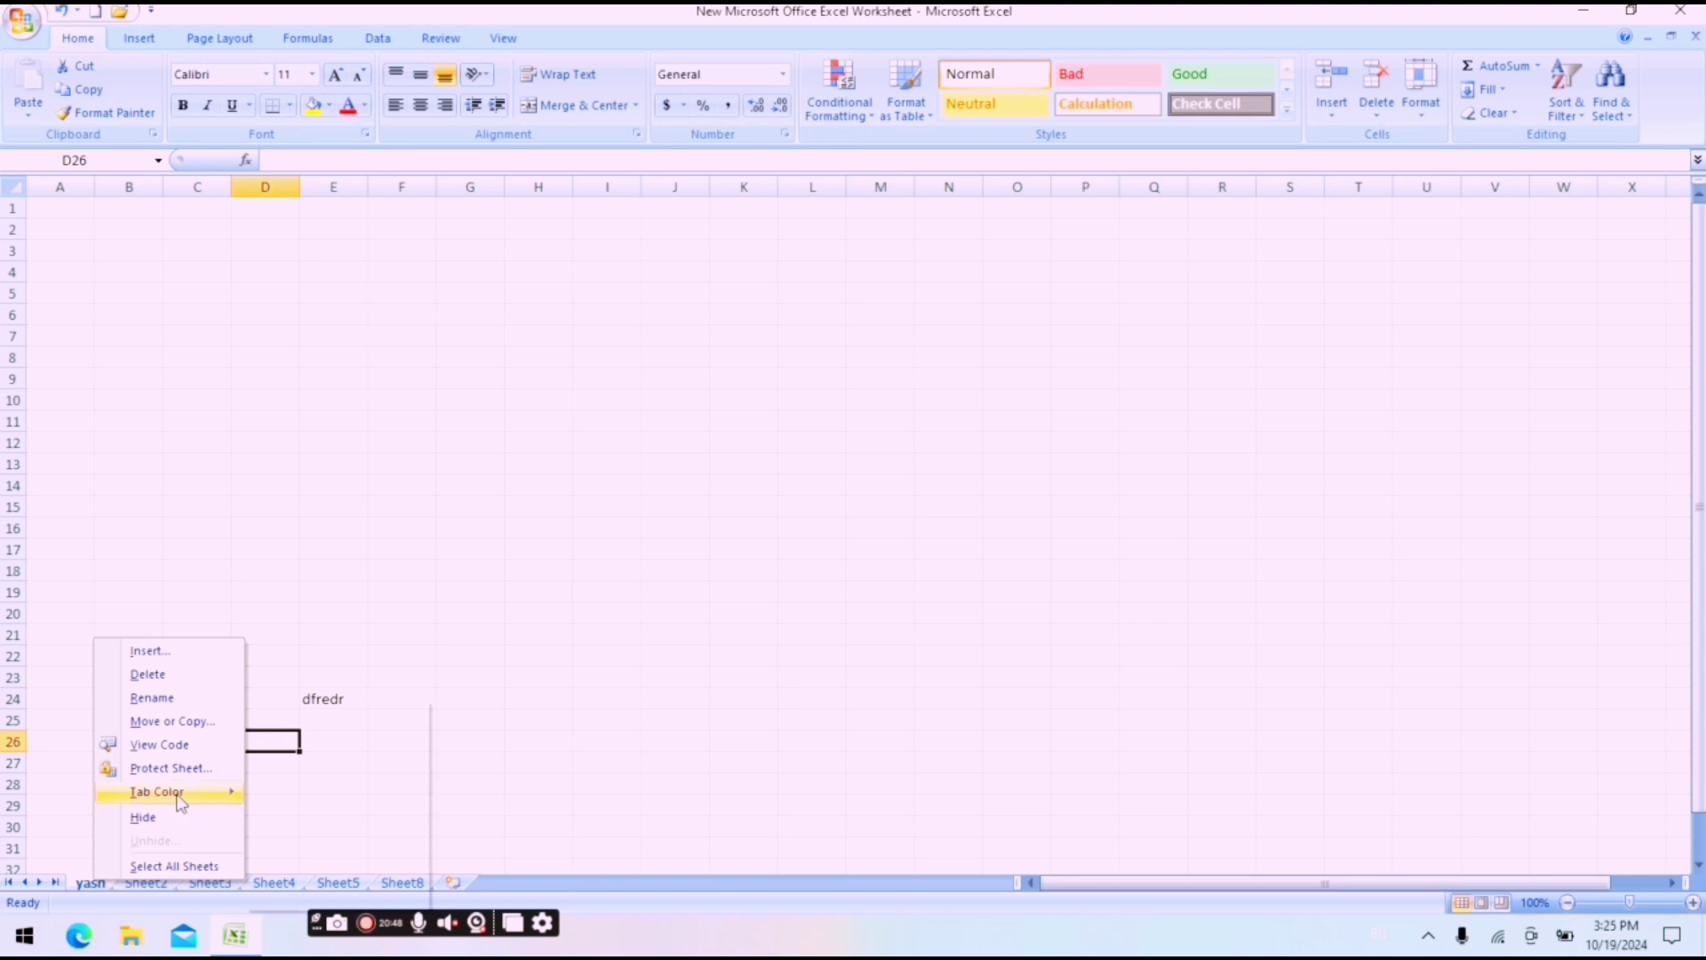
mouse_move(180, 799)
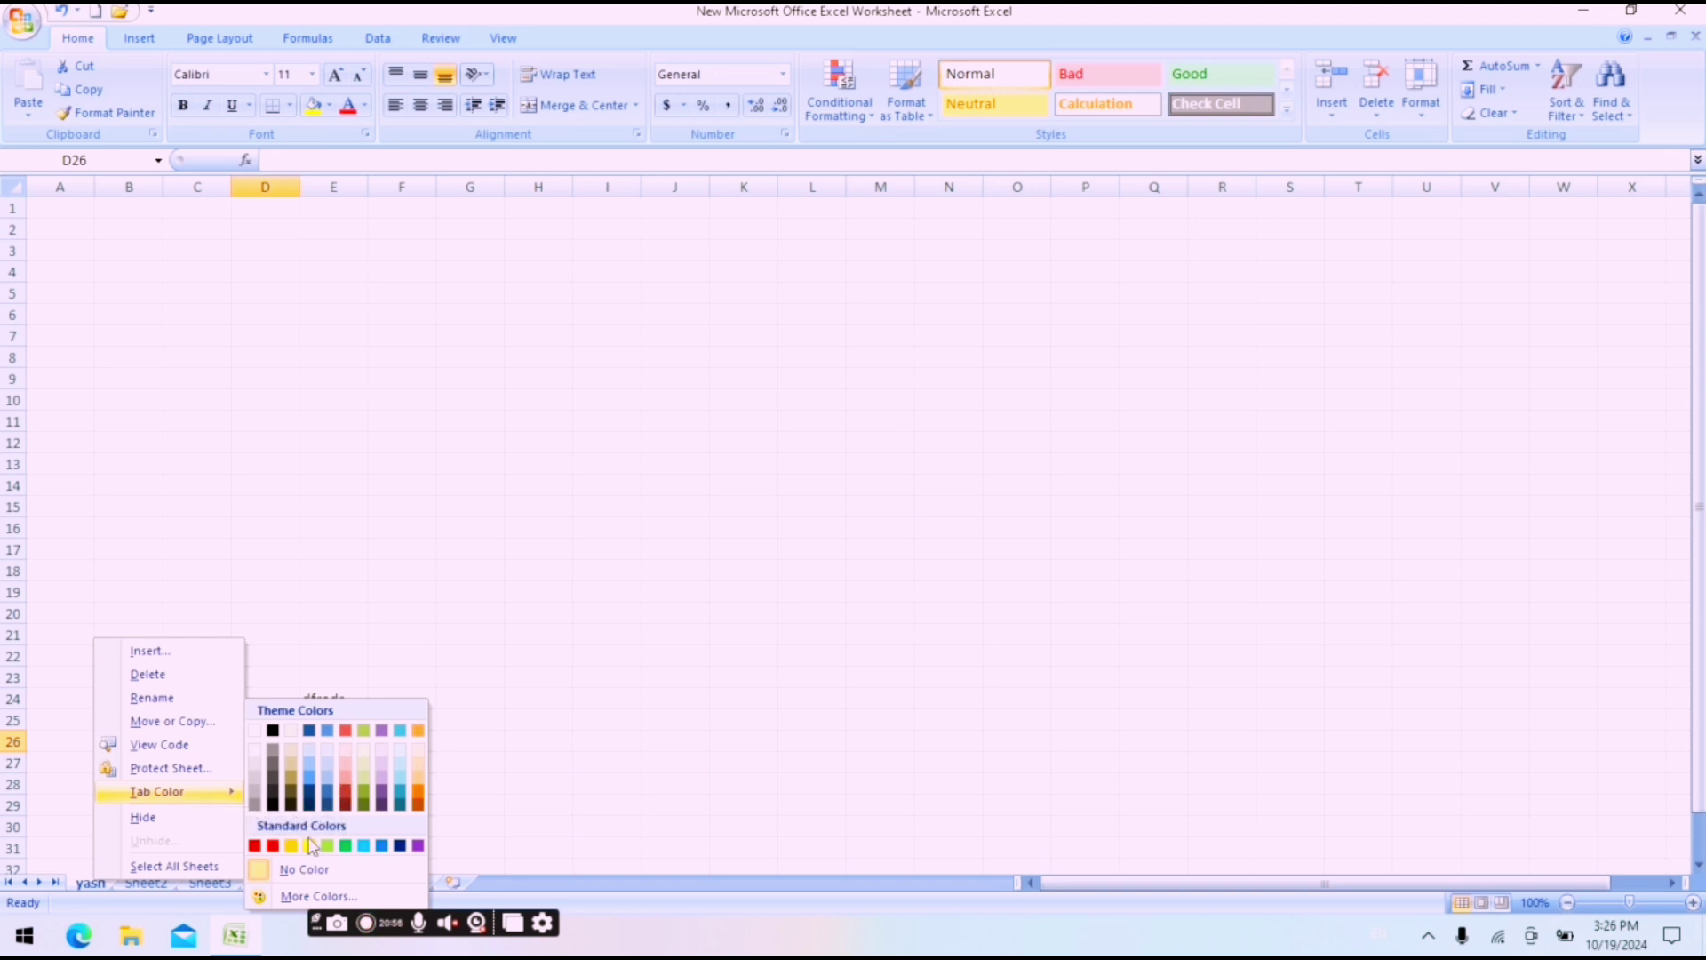
click(346, 732)
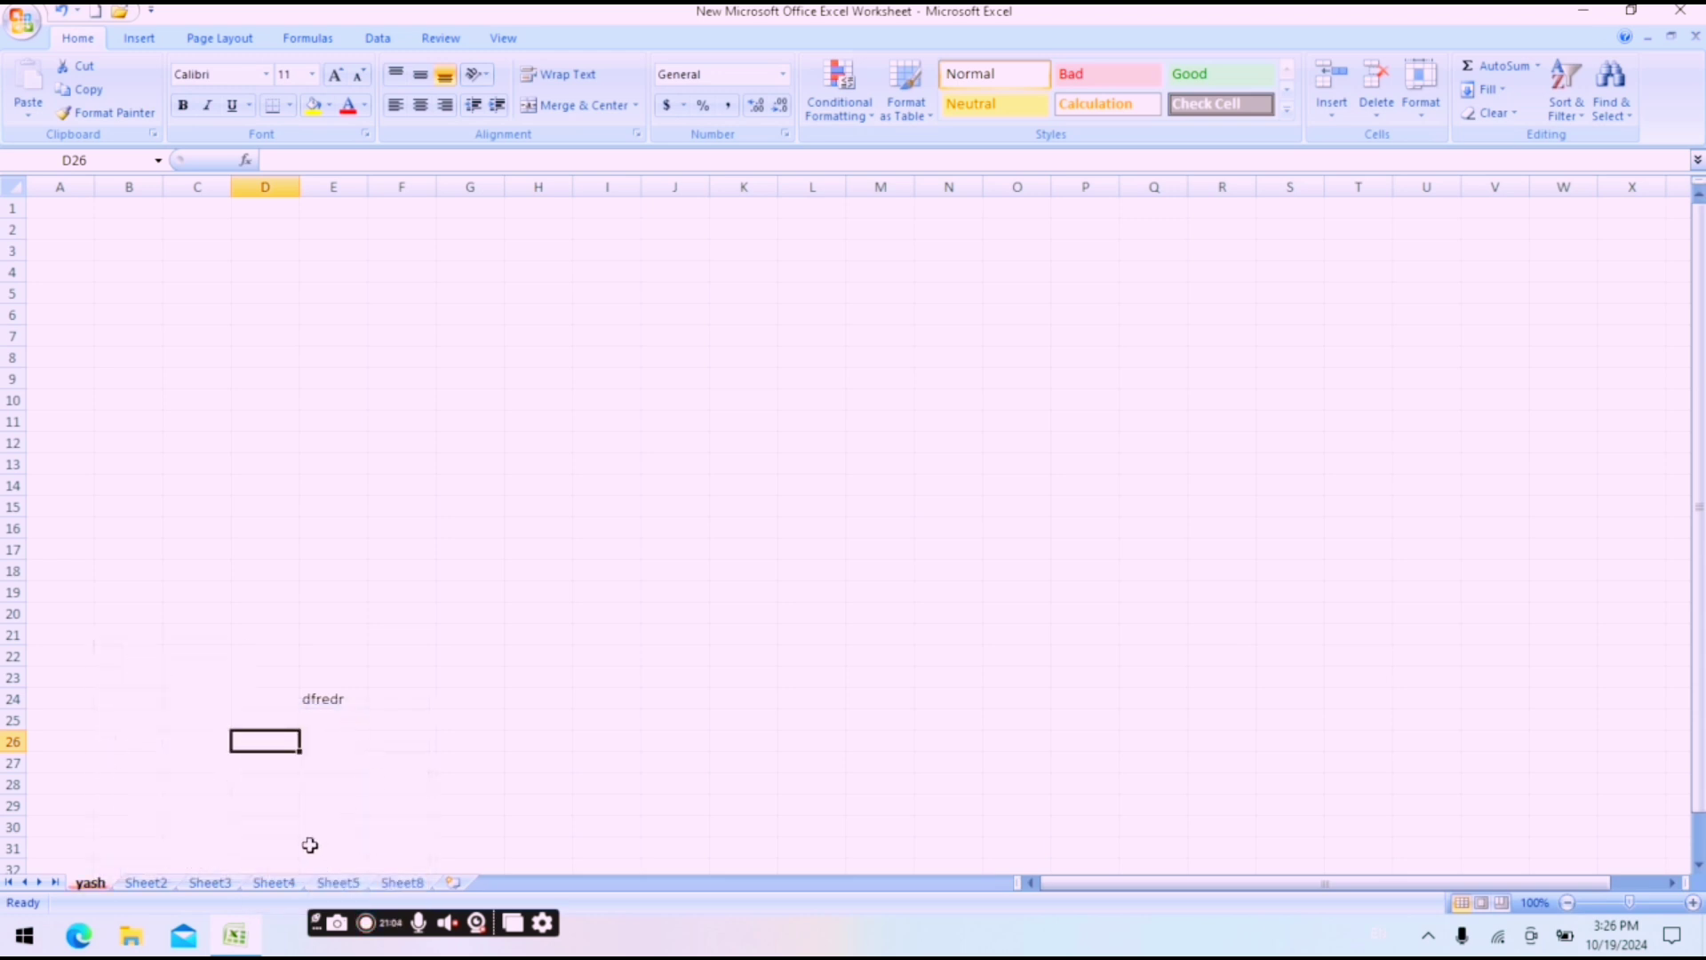
click(256, 814)
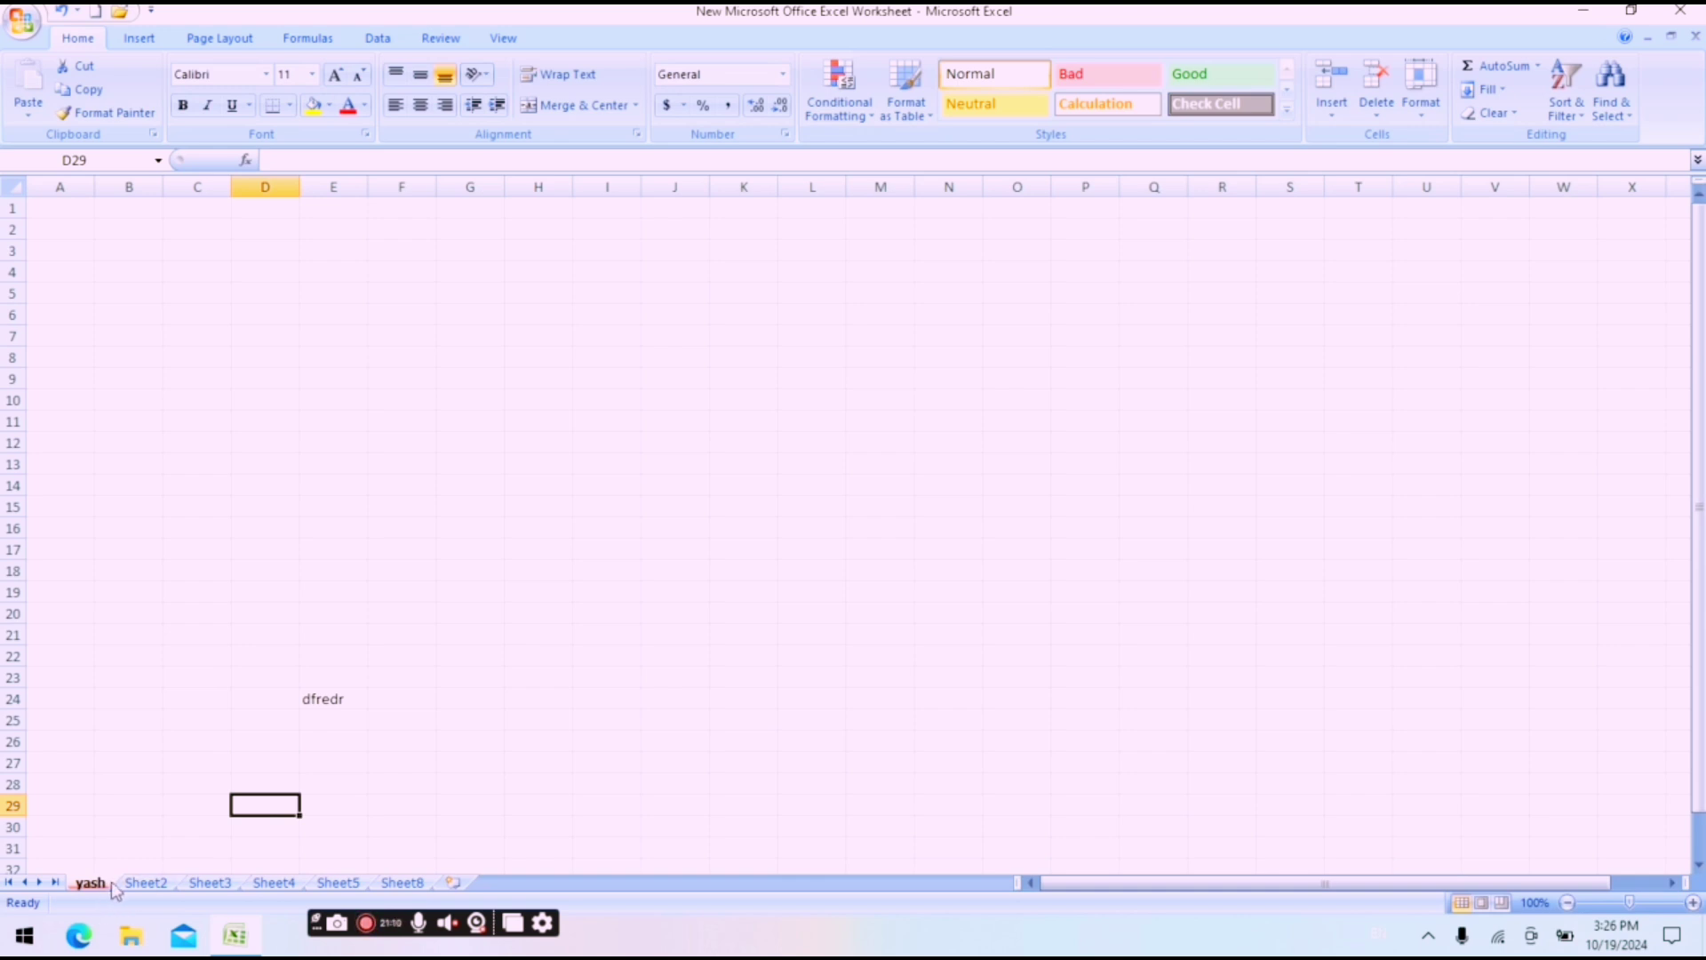
click(530, 723)
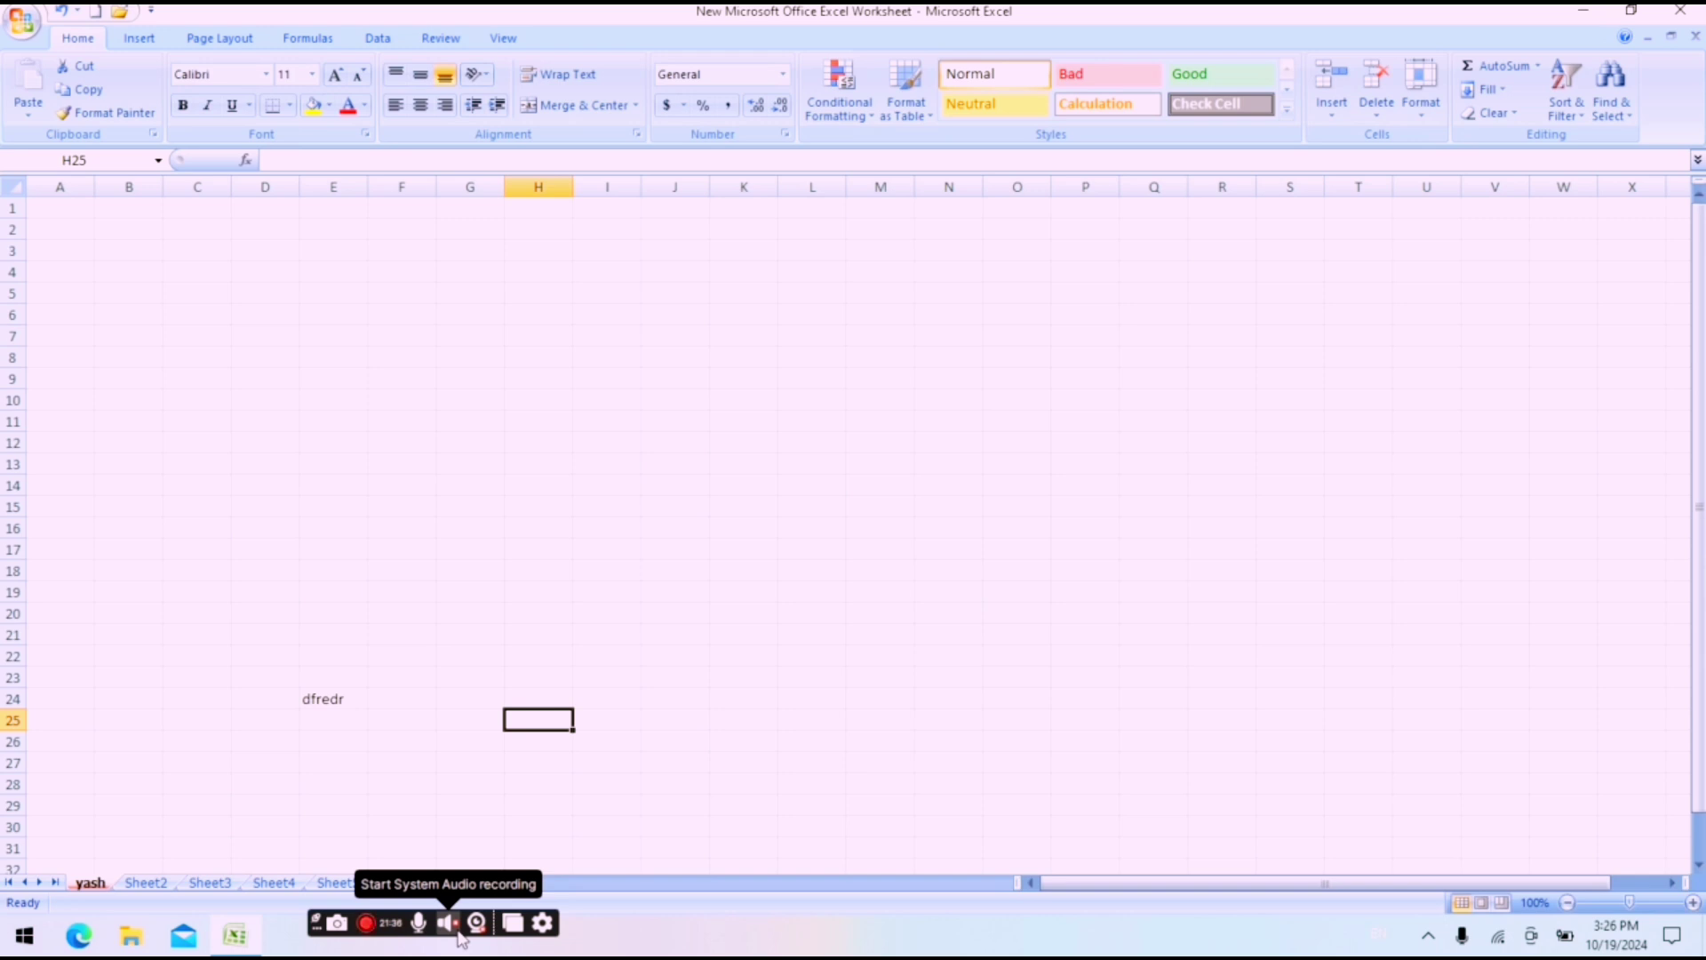
- Zoom the worksheet in to 140%
drag(498, 930, 187, 950)
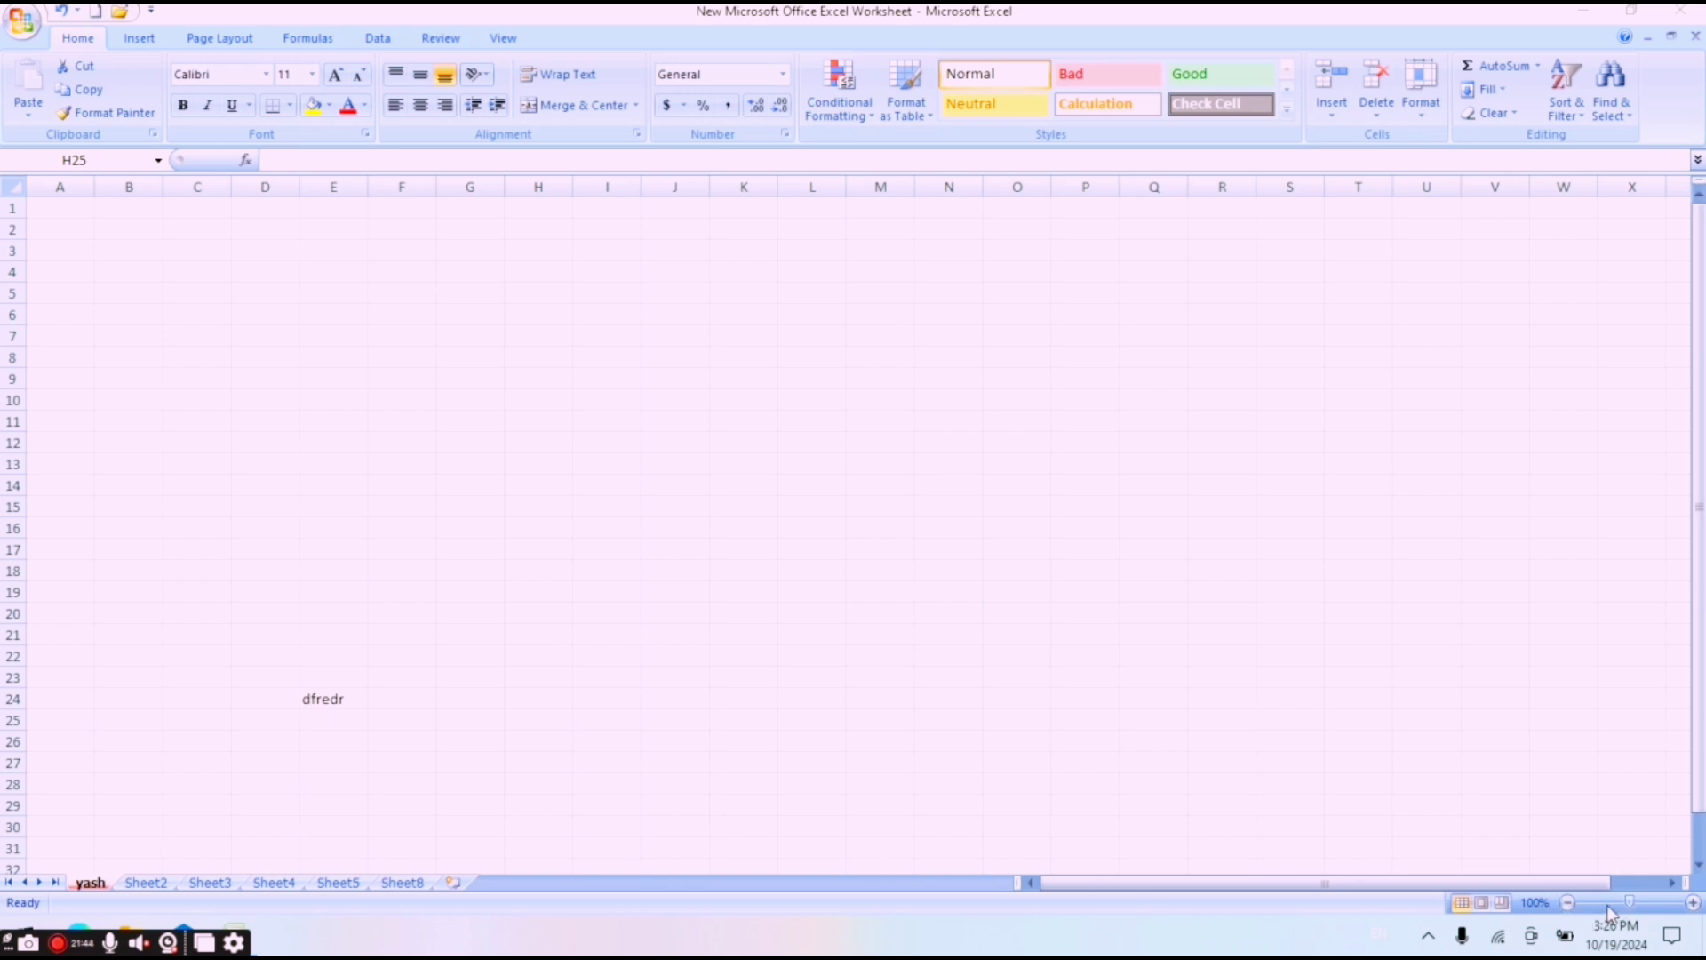
click(1695, 904)
click(1695, 904)
click(1695, 904)
click(1695, 904)
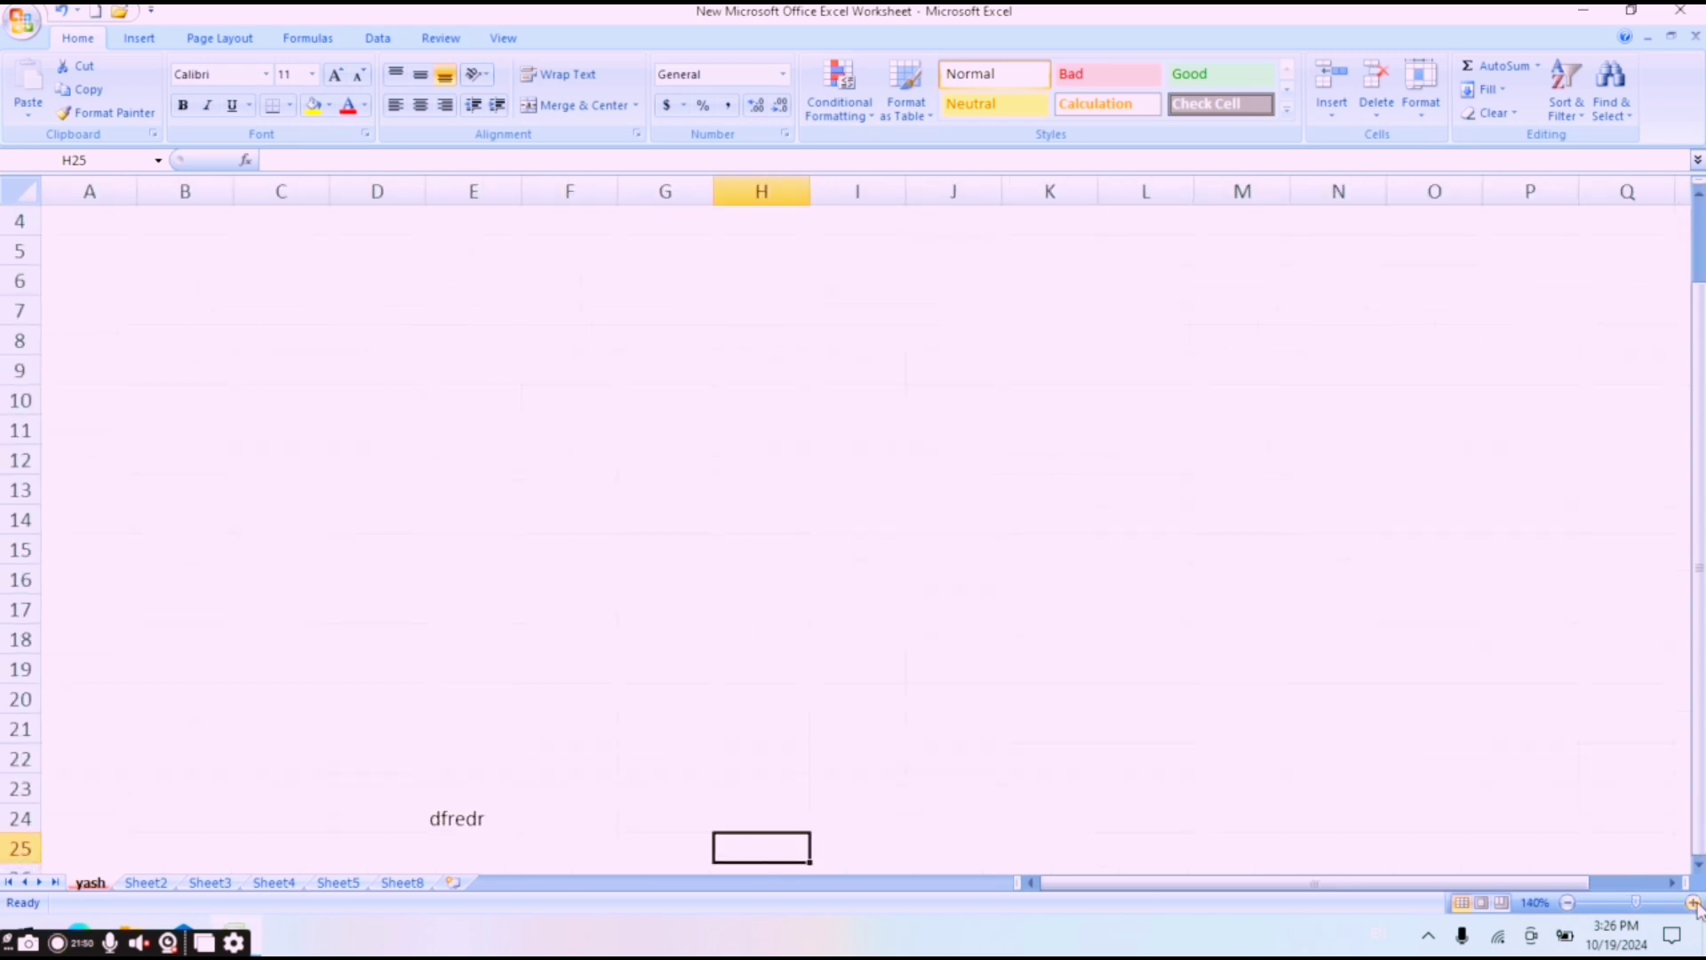
- Zoom the worksheet out to 80% and set the zoom back up to 106%
click(1570, 904)
click(1569, 904)
click(1569, 903)
click(1569, 904)
click(1570, 903)
click(1569, 904)
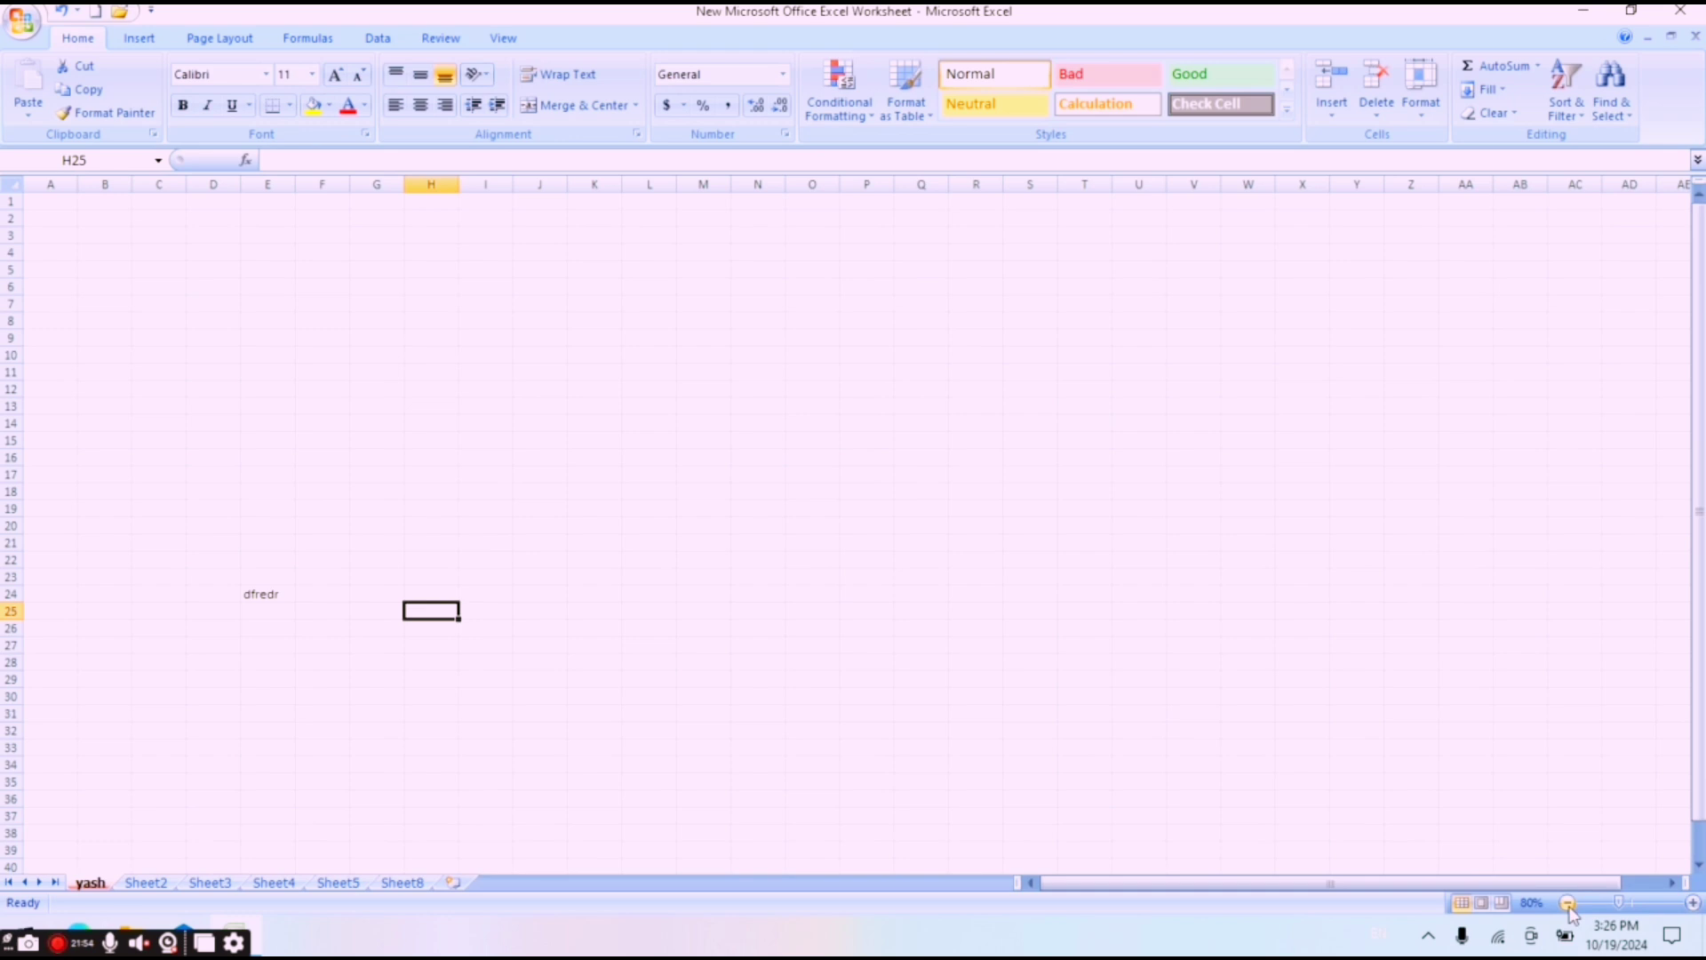
click(1634, 904)
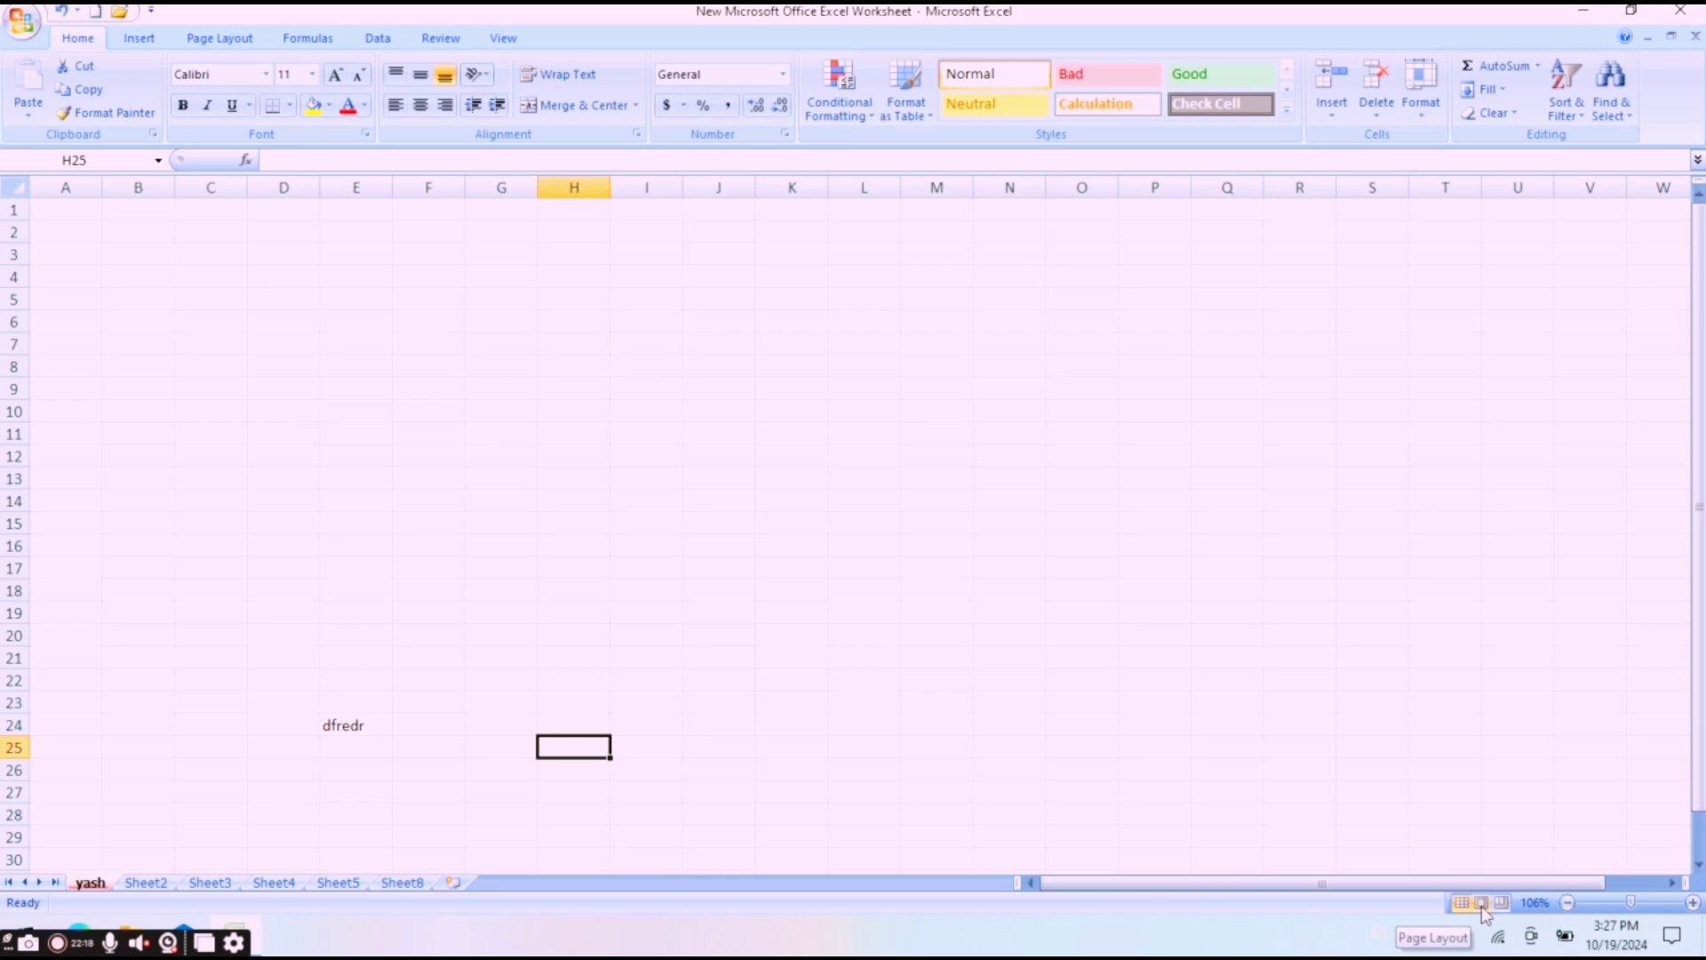
- View the worksheet in Page Layout, start closing the workbook but cancel it, and return to Normal view
click(1481, 905)
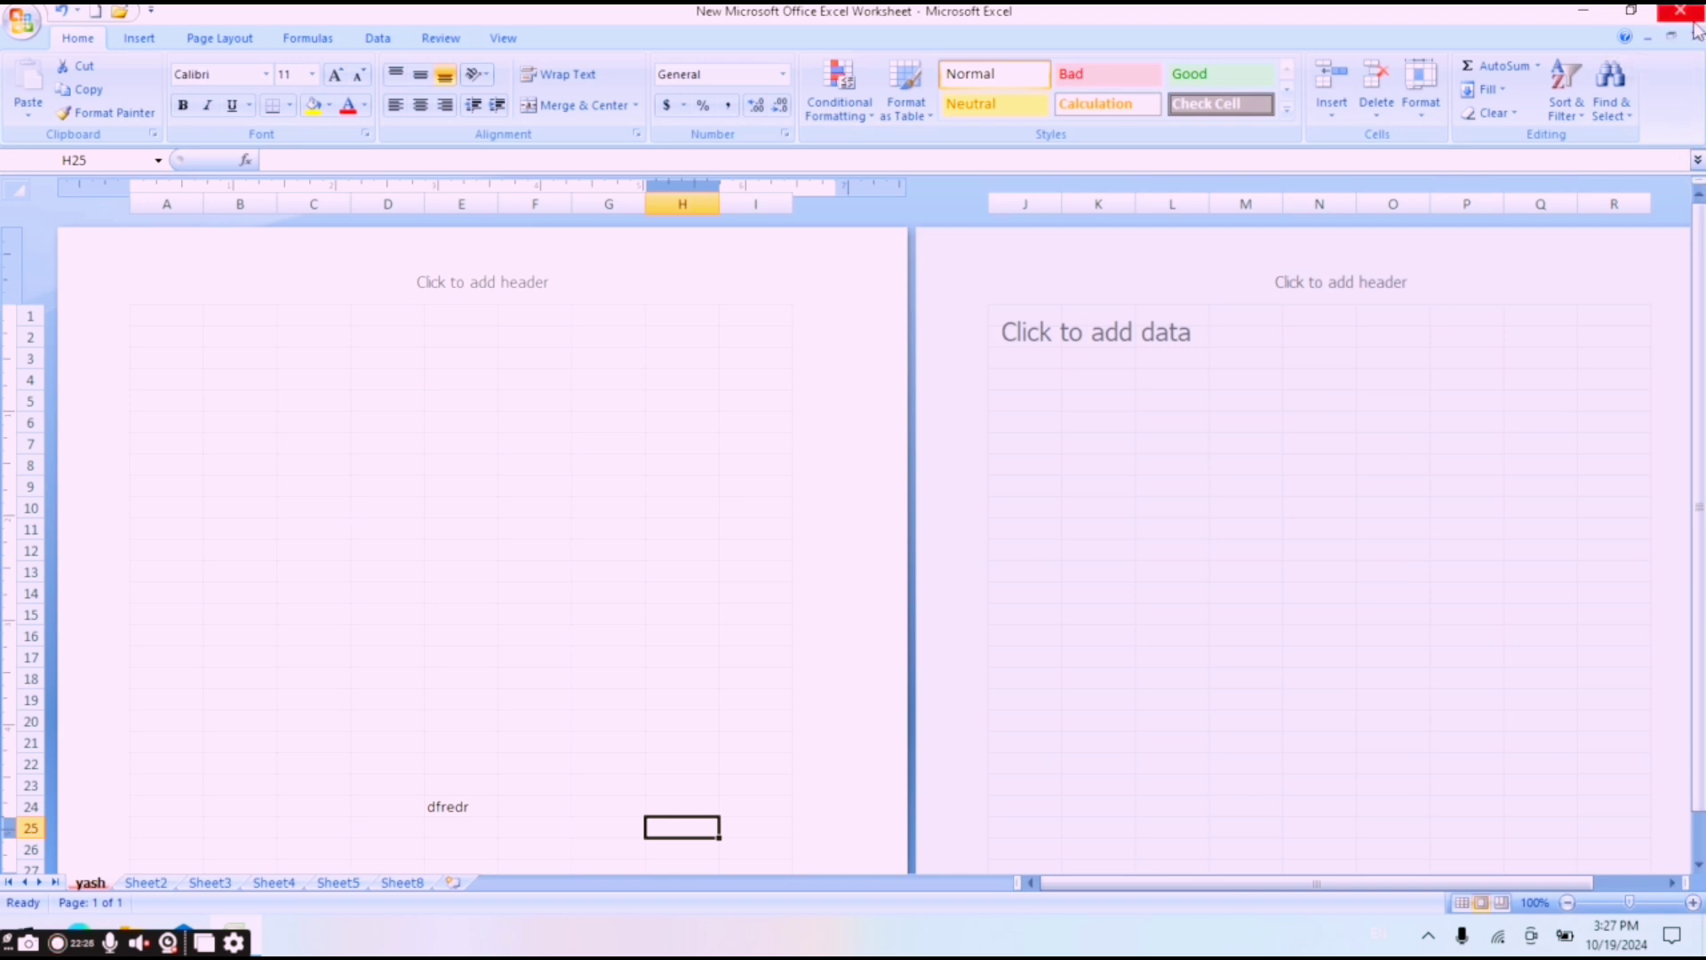
click(1686, 14)
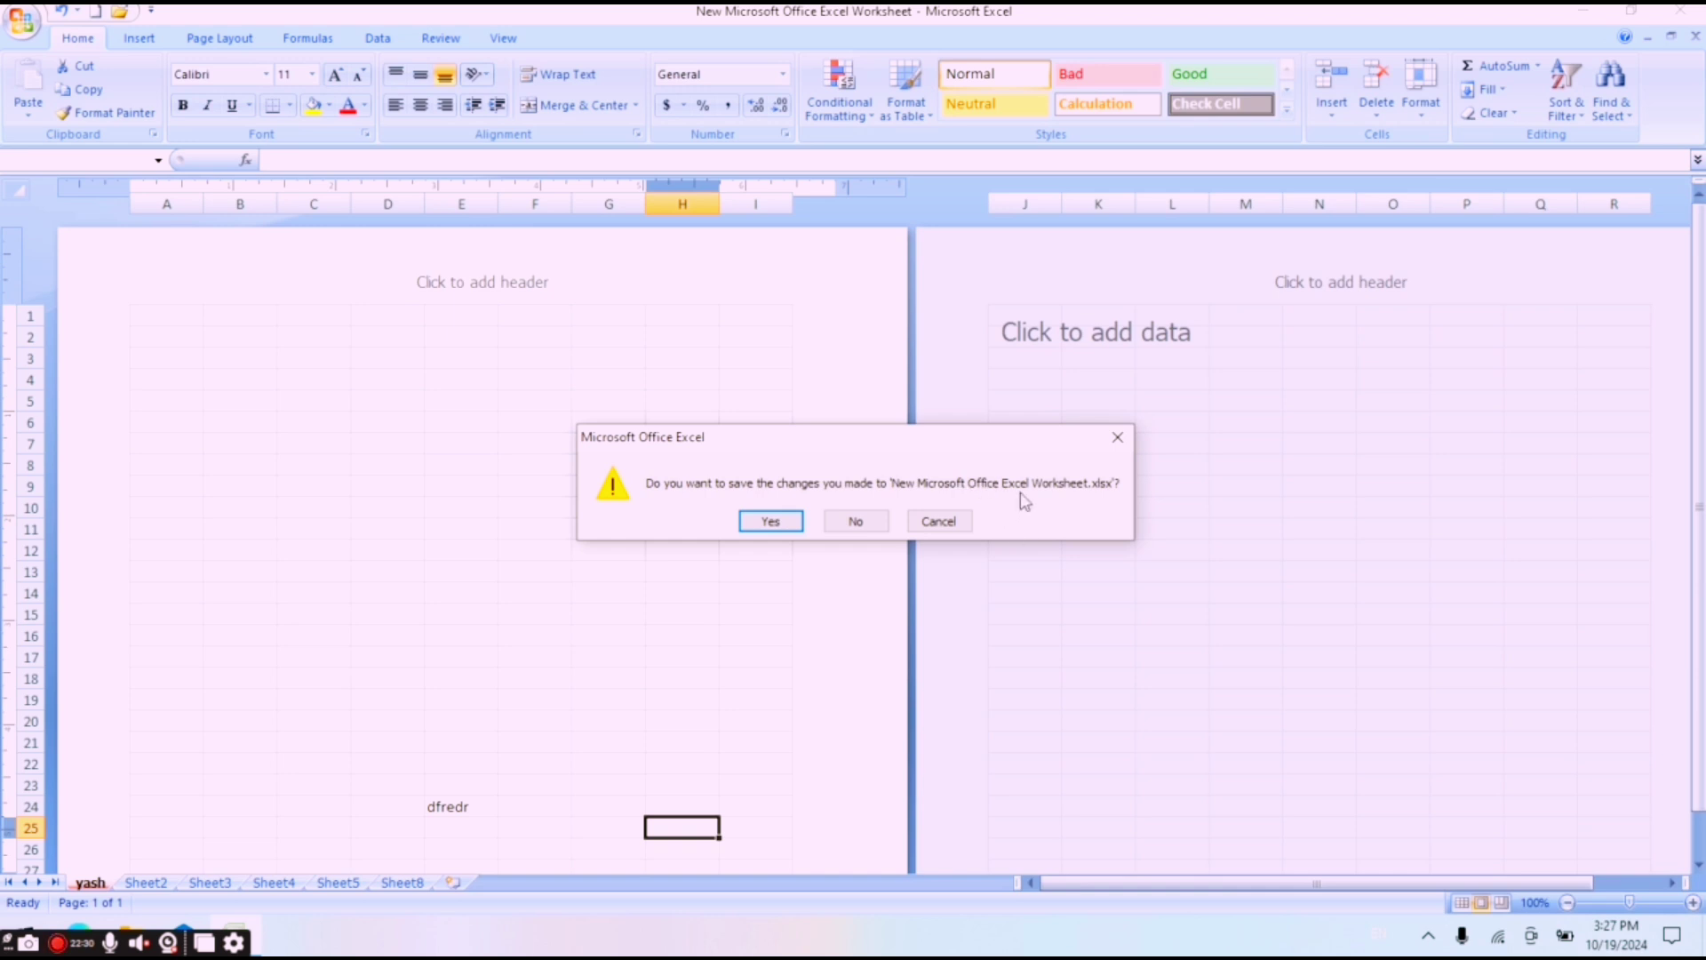
click(1117, 437)
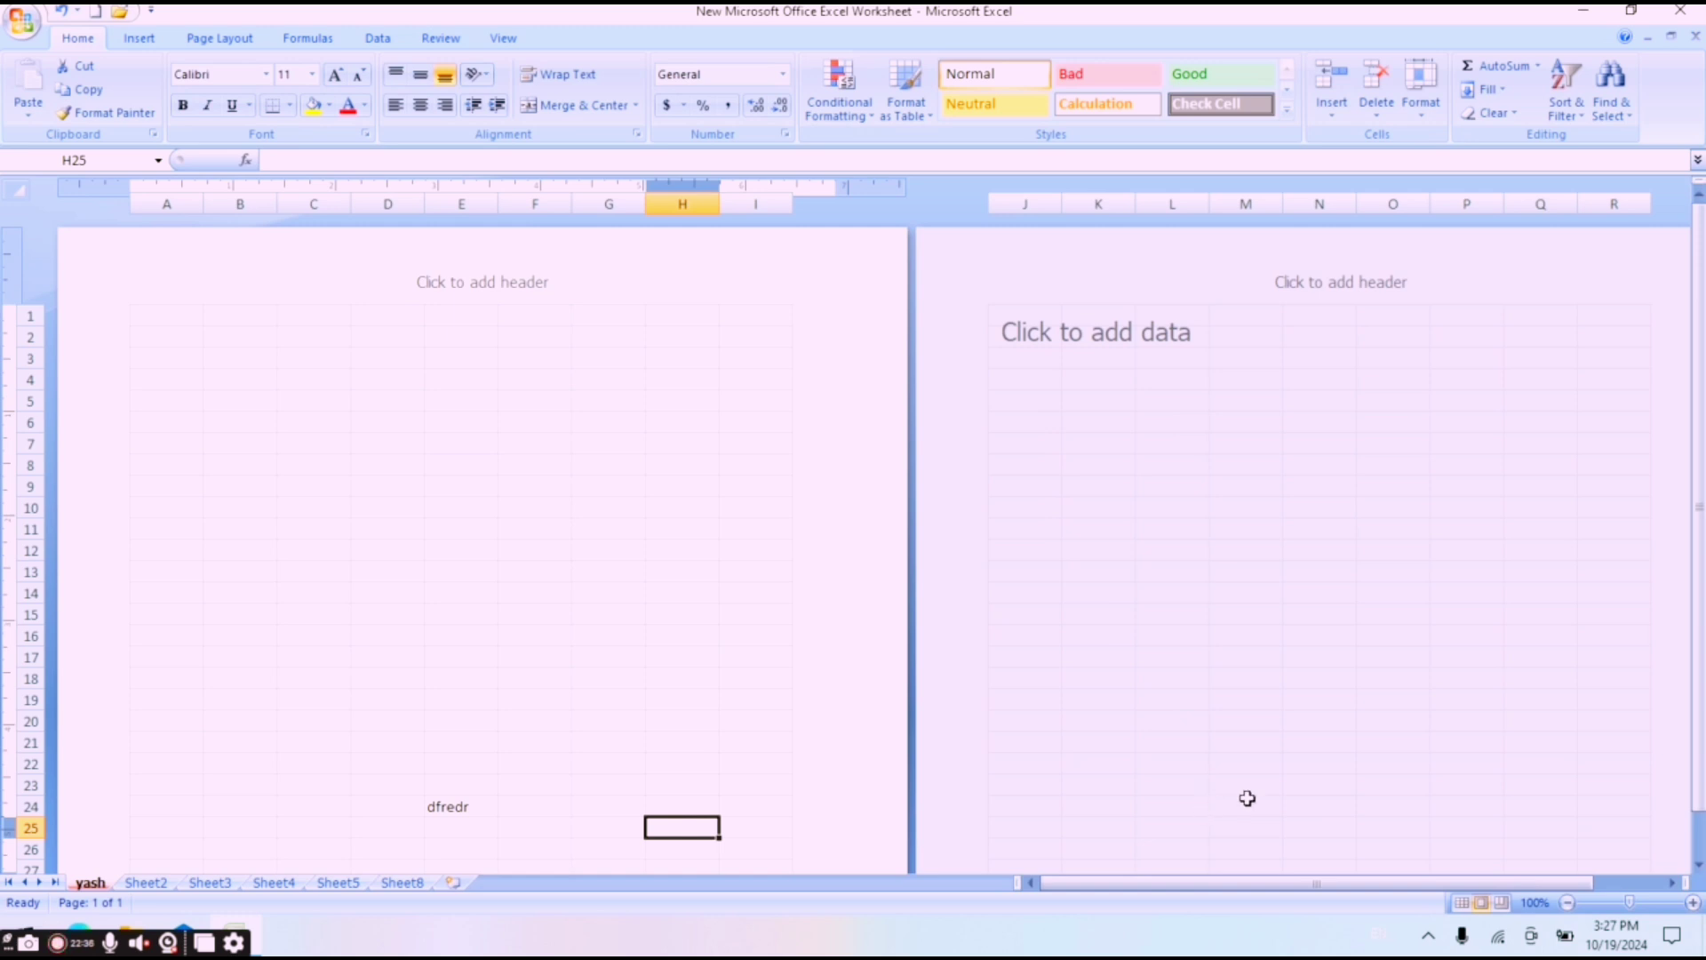
click(1462, 904)
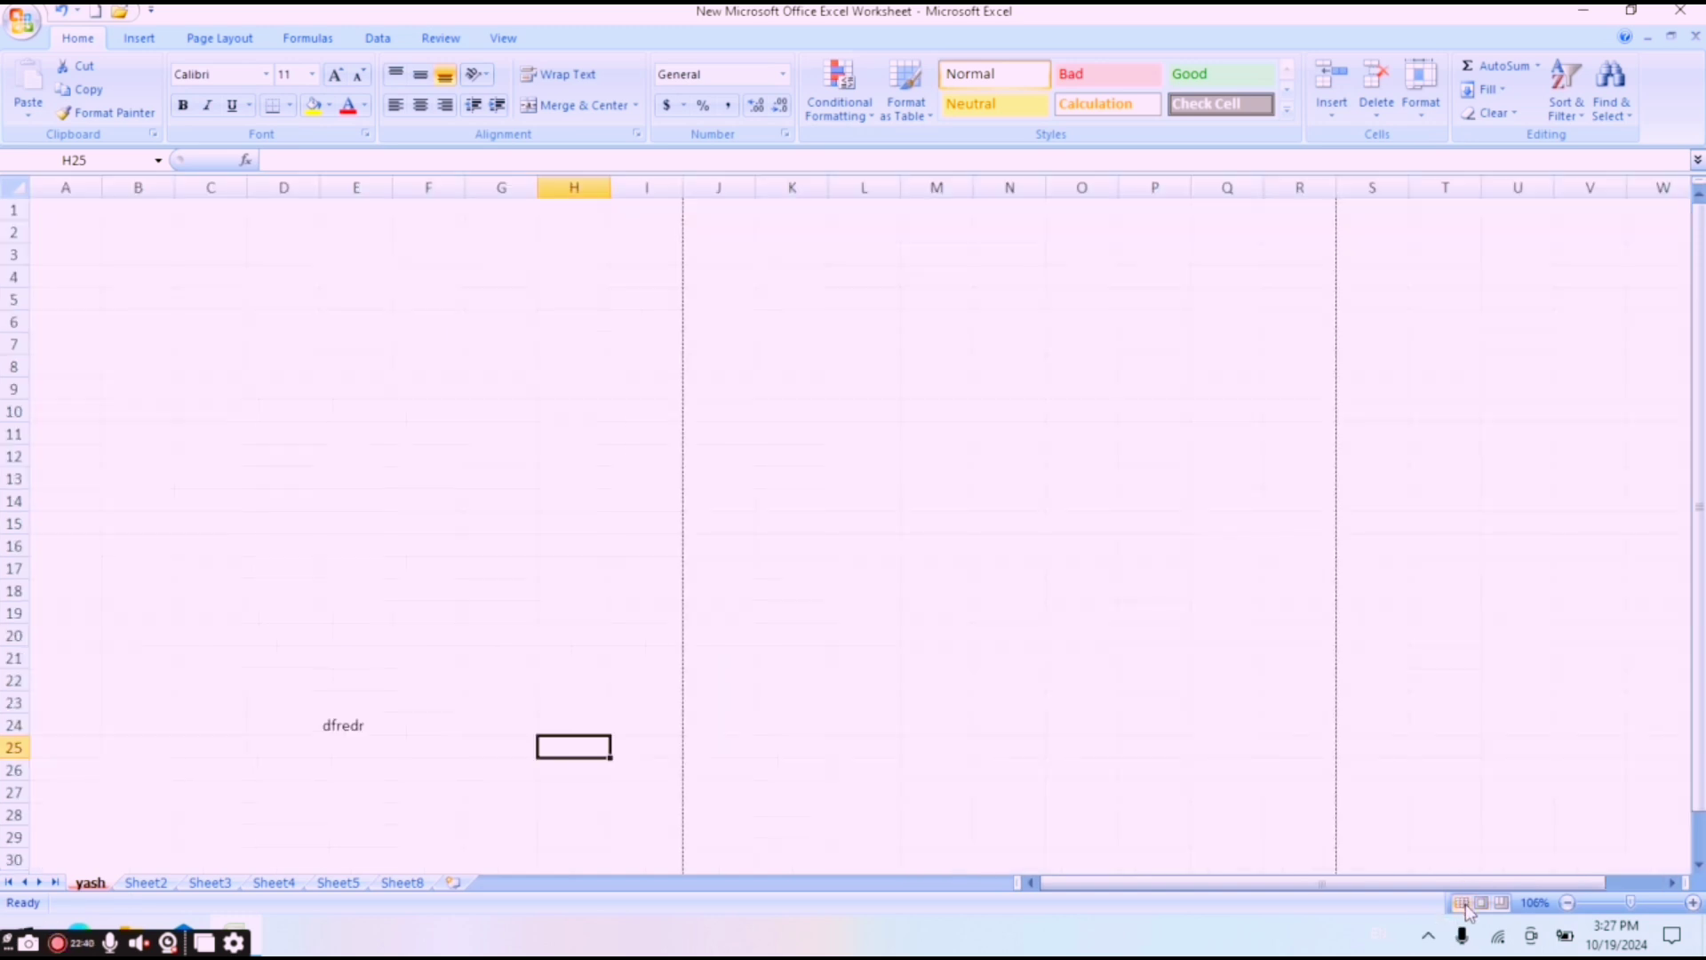
- View the worksheet in Page Break Preview, dismissing its welcome dialog, and return to Normal view
click(1502, 903)
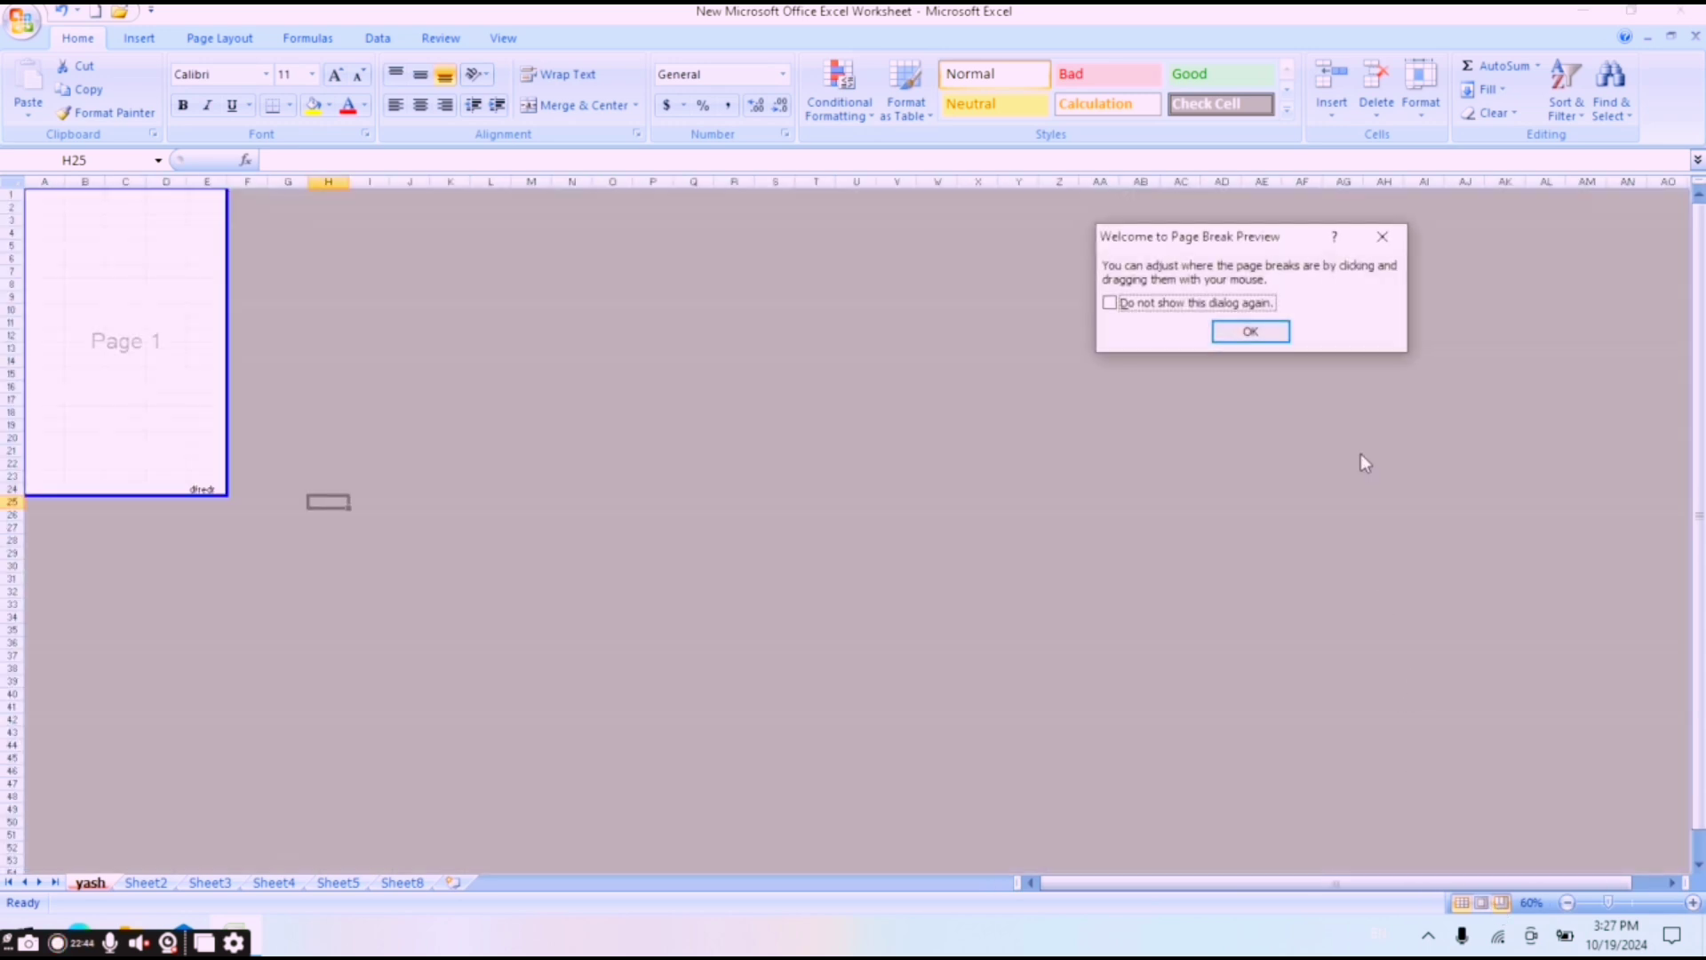
click(1382, 238)
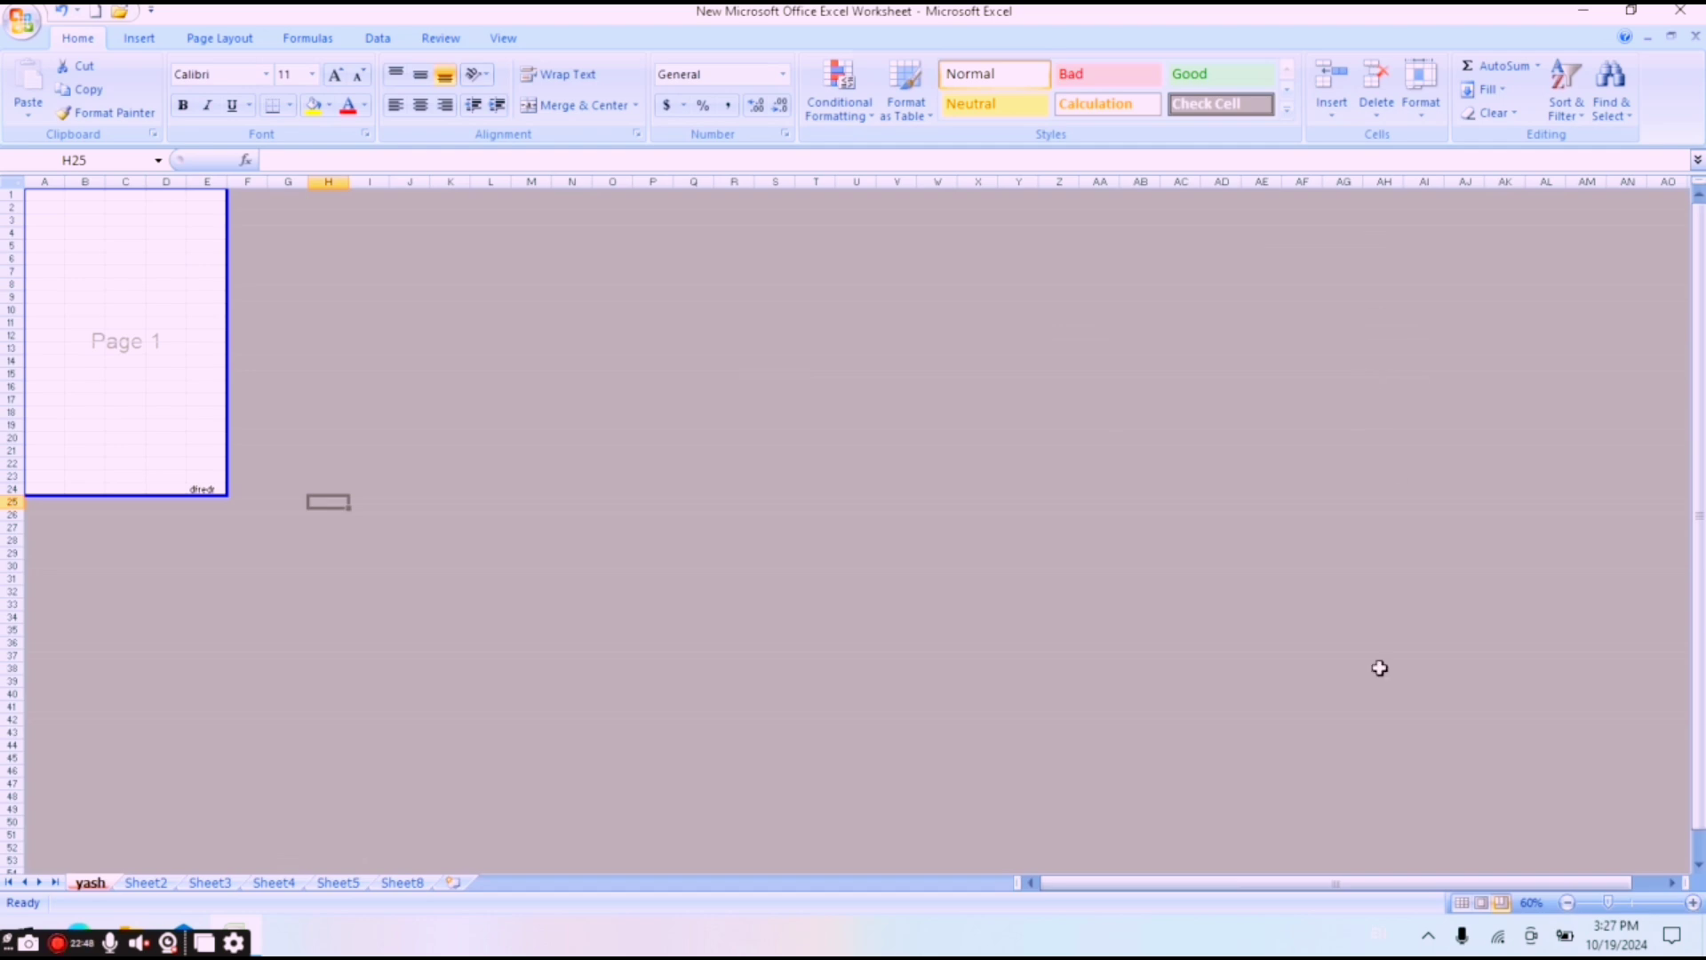
click(1460, 904)
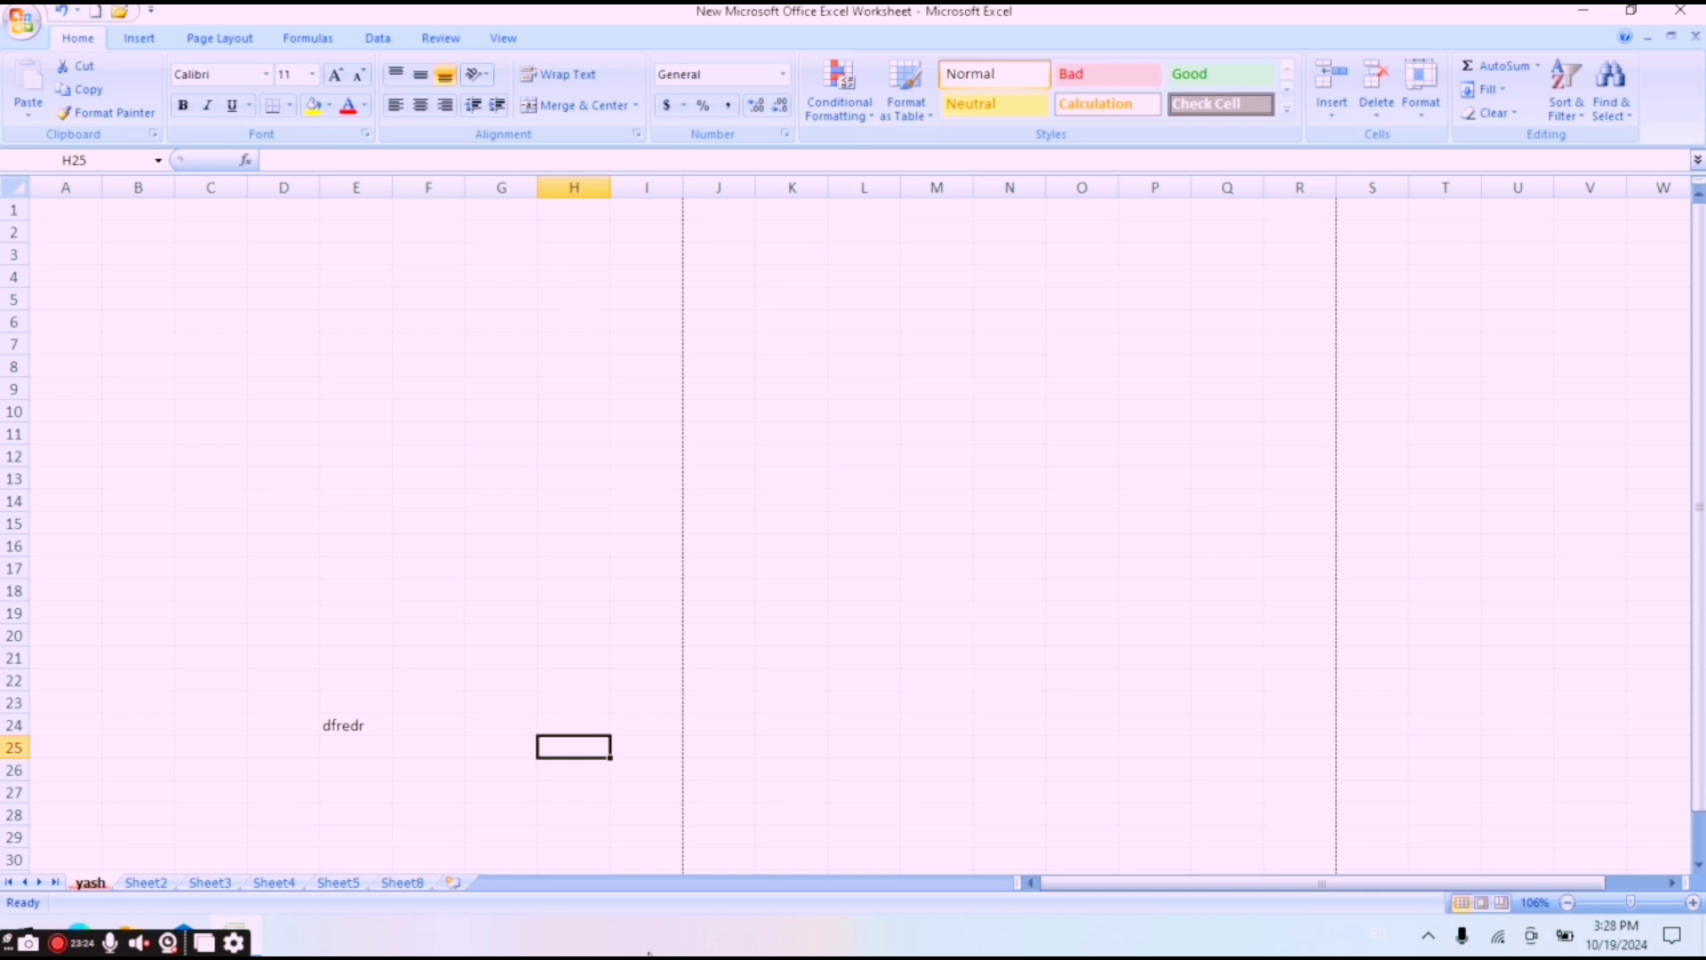
click(1021, 484)
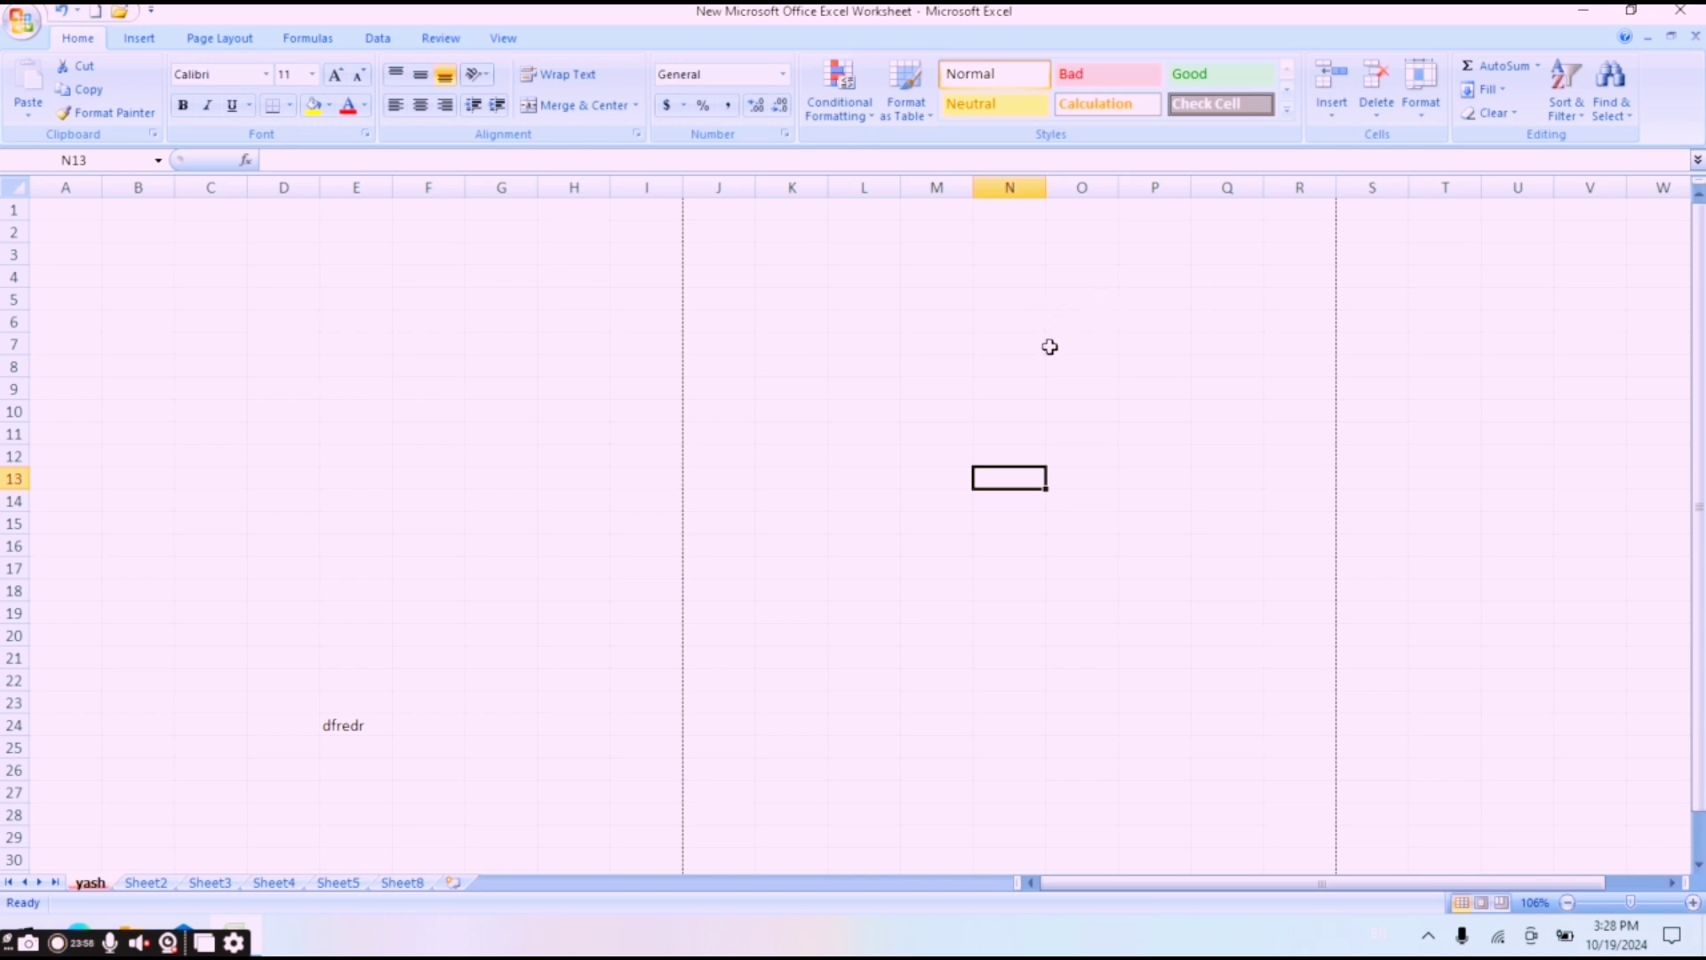
click(1077, 338)
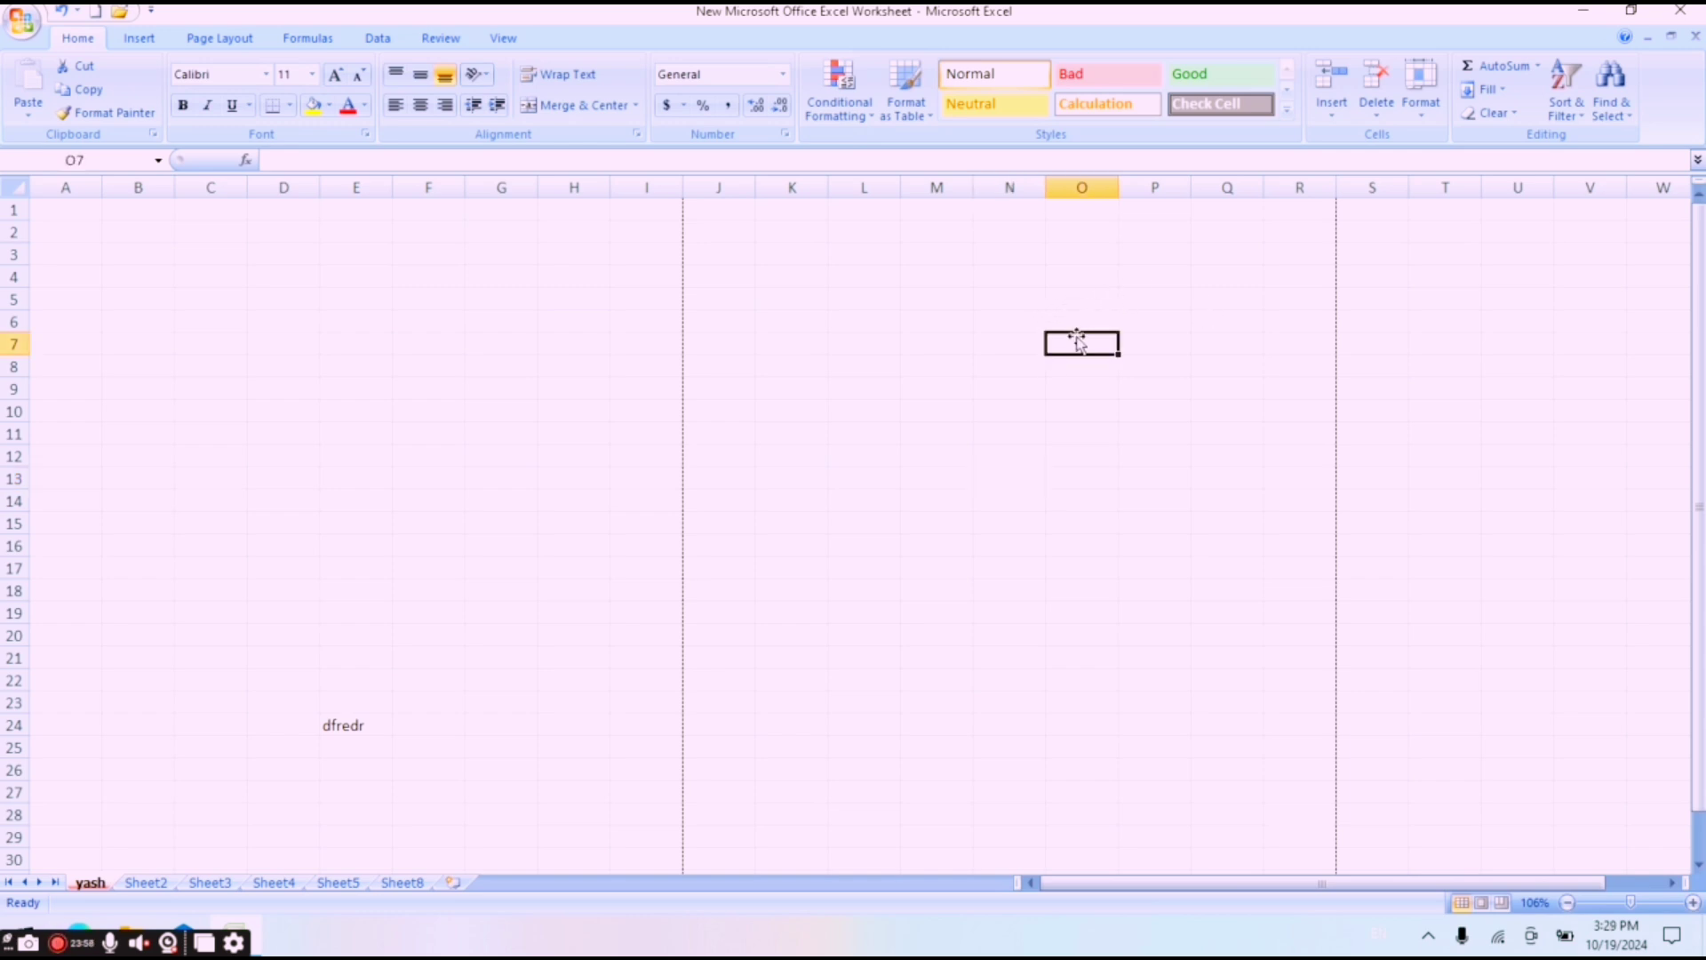
click(1151, 317)
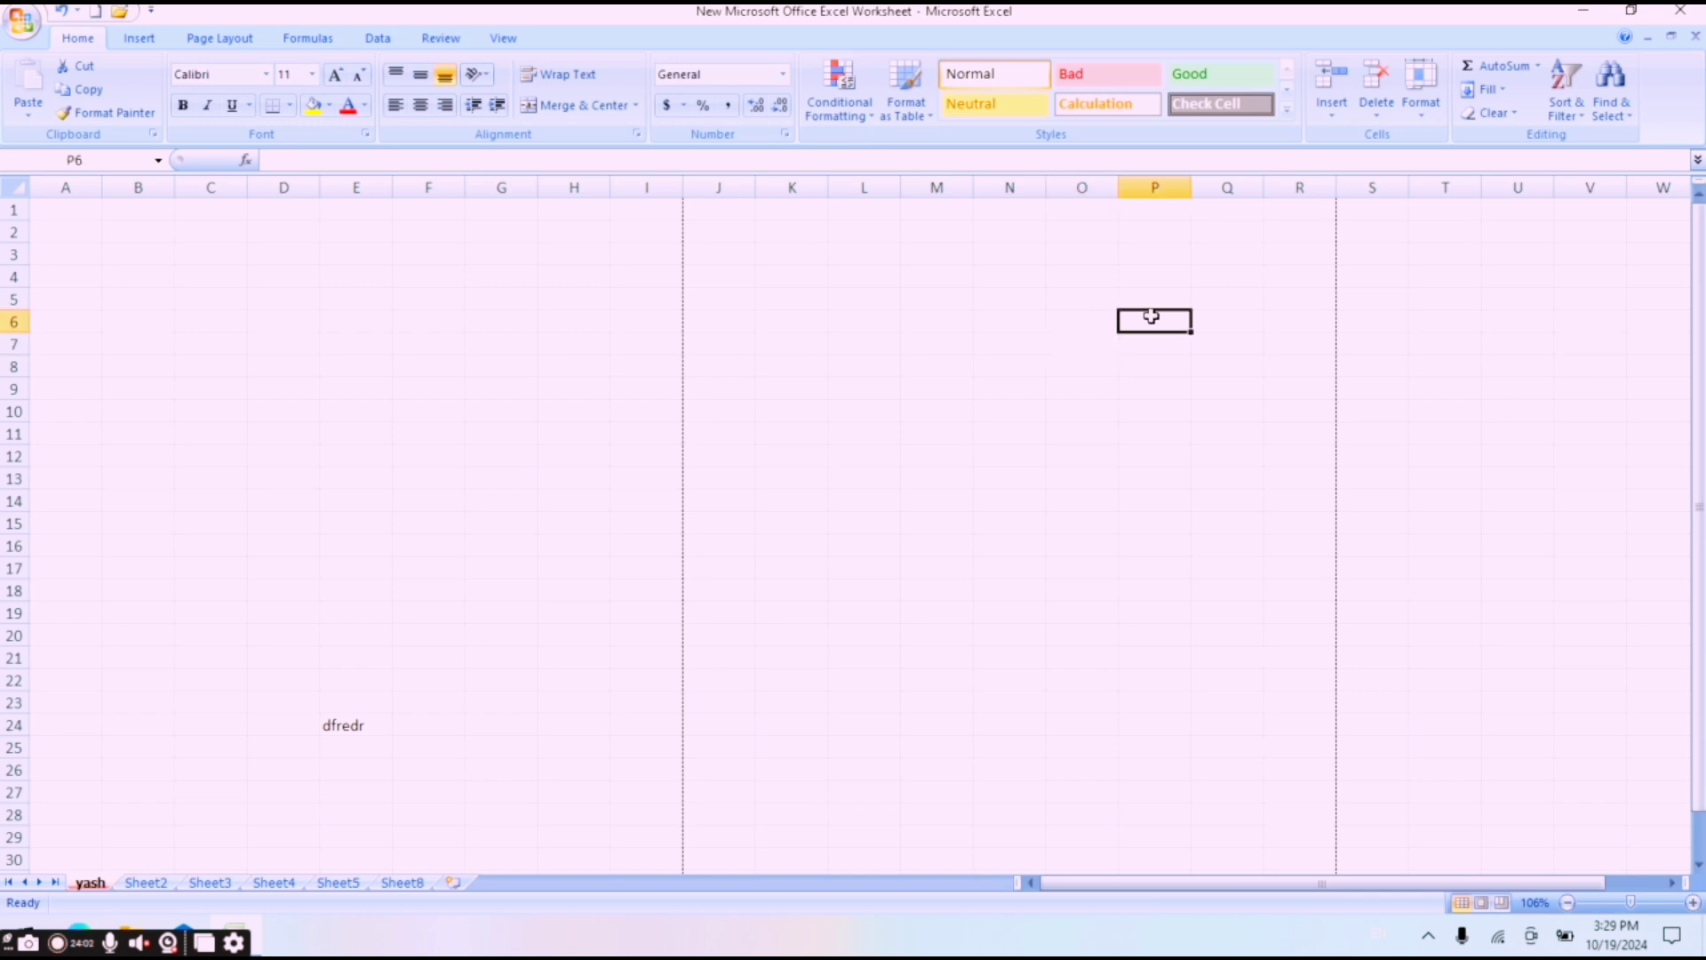